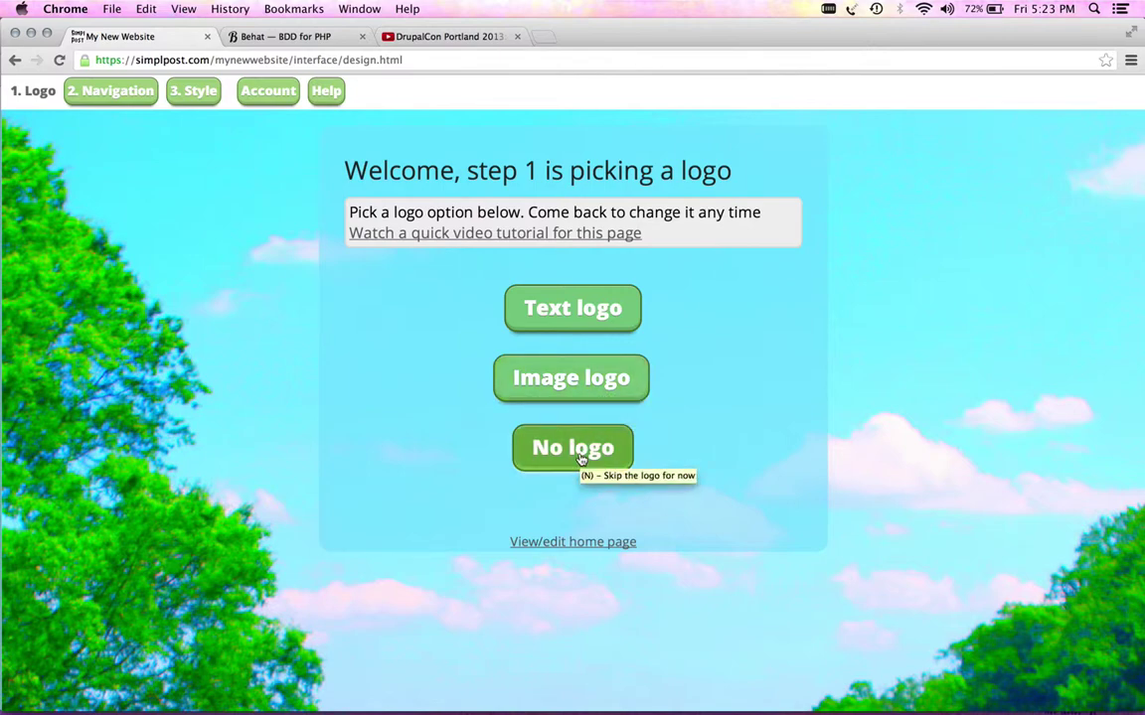
Choose a text logo for the site and save it with the wording My New Website.
click(600, 324)
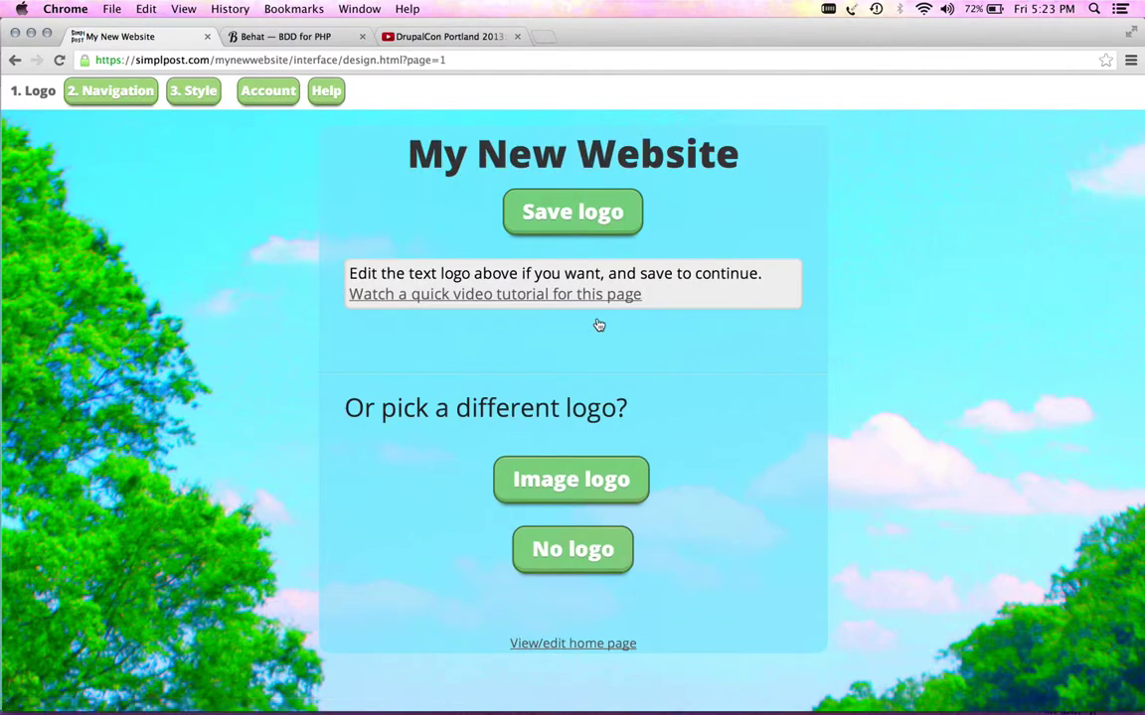
click(628, 151)
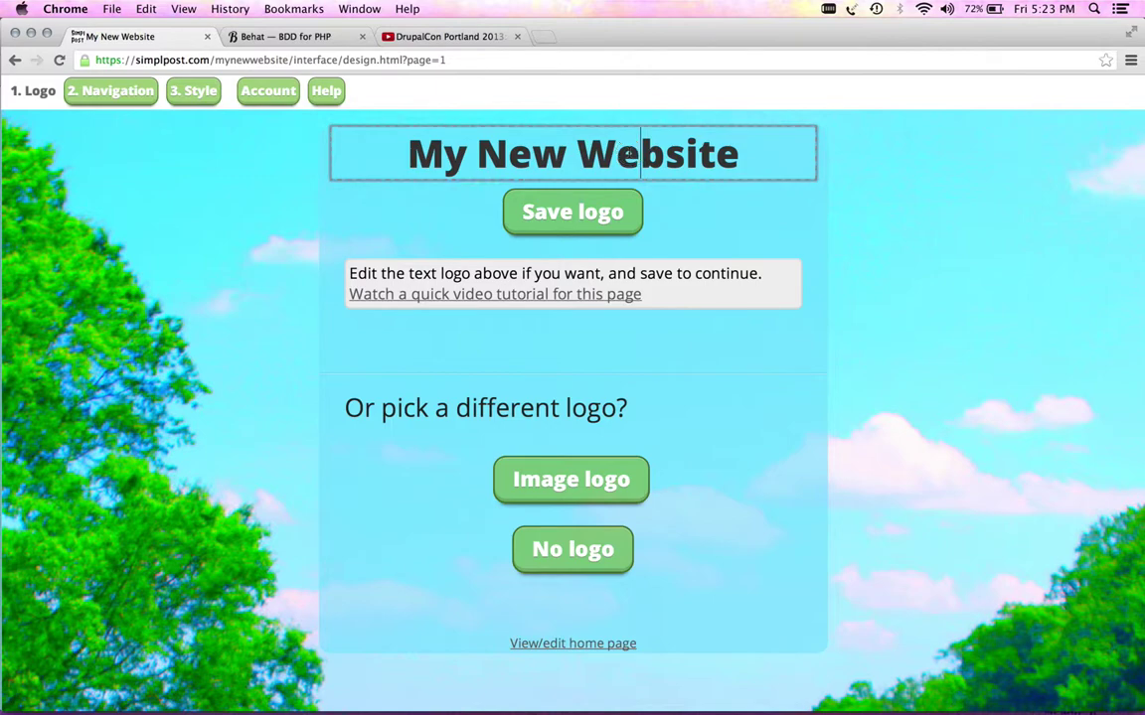
drag(747, 154, 407, 162)
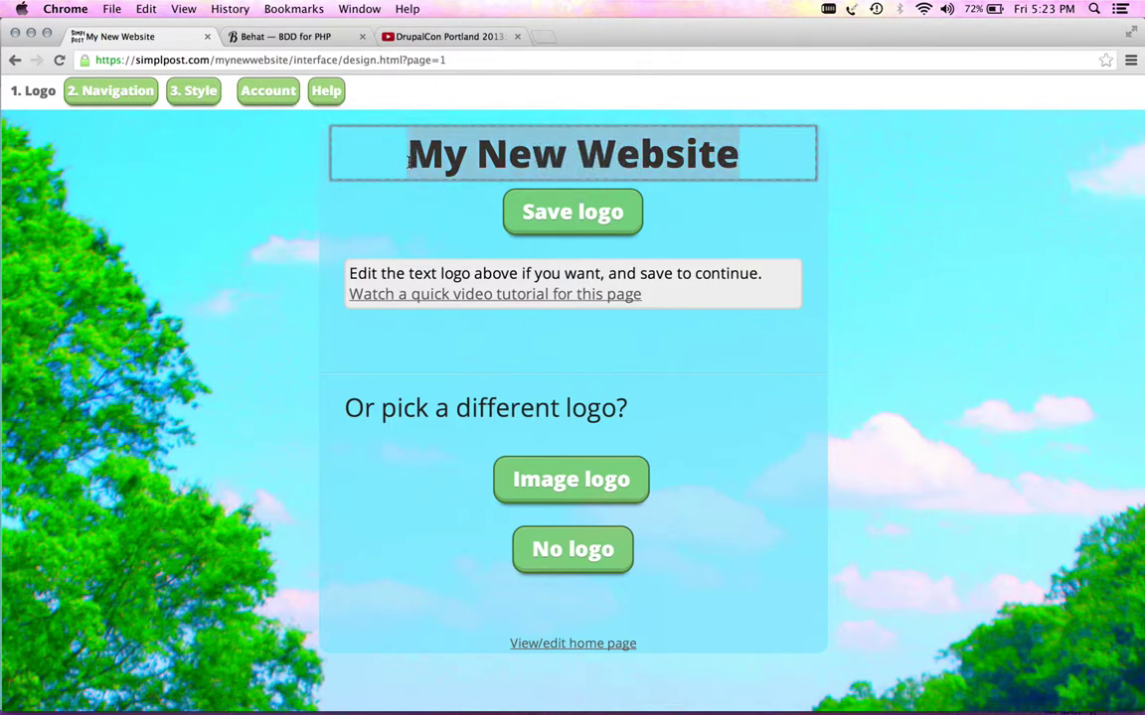
click(600, 217)
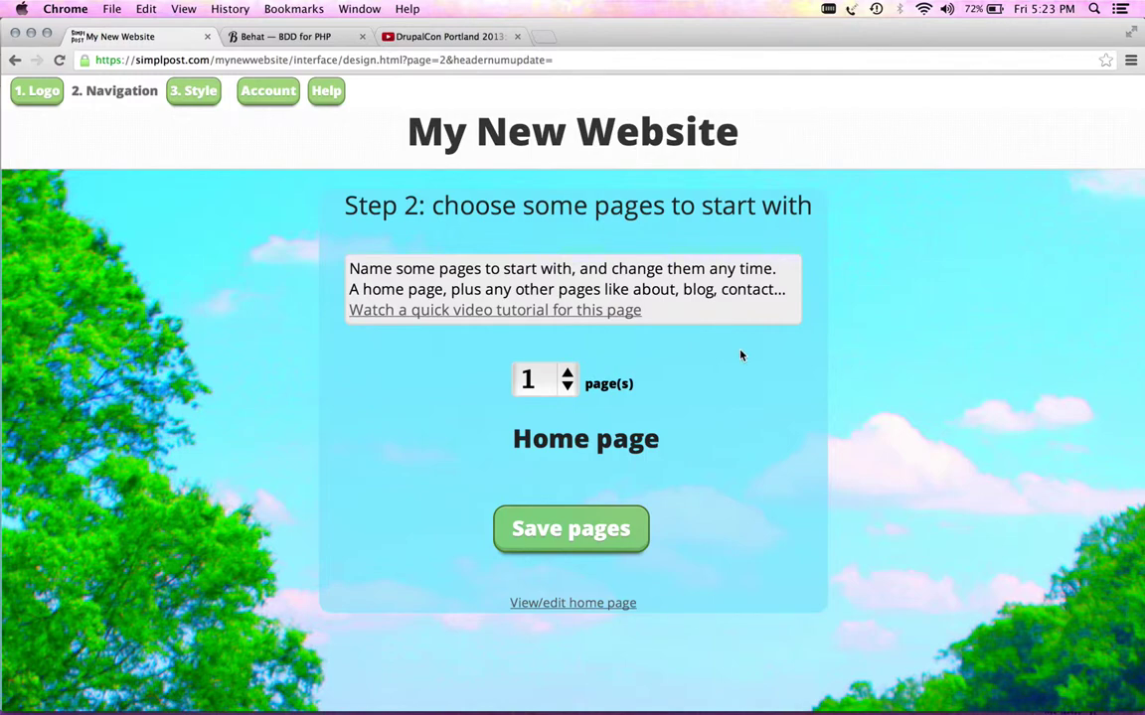
Set the site to 4 pages, title the three extra pages About, Blog and Contact, and save them.
click(541, 381)
click(526, 481)
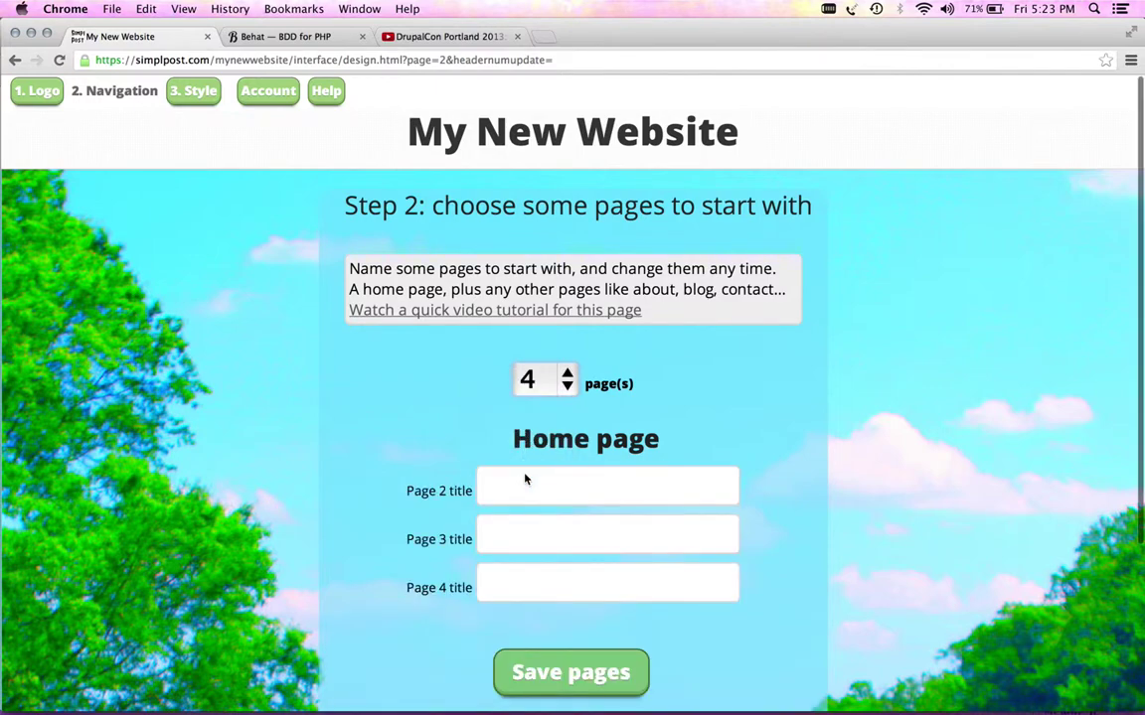
scroll(527, 477, down, 4)
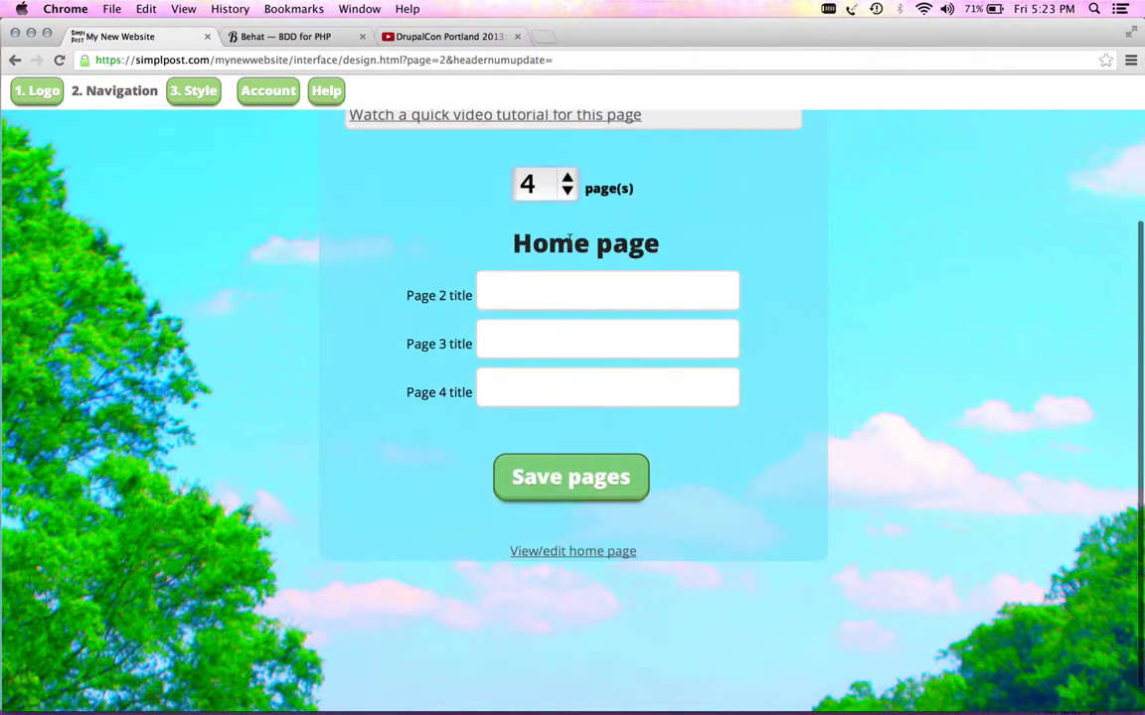
click(554, 293)
text(About)
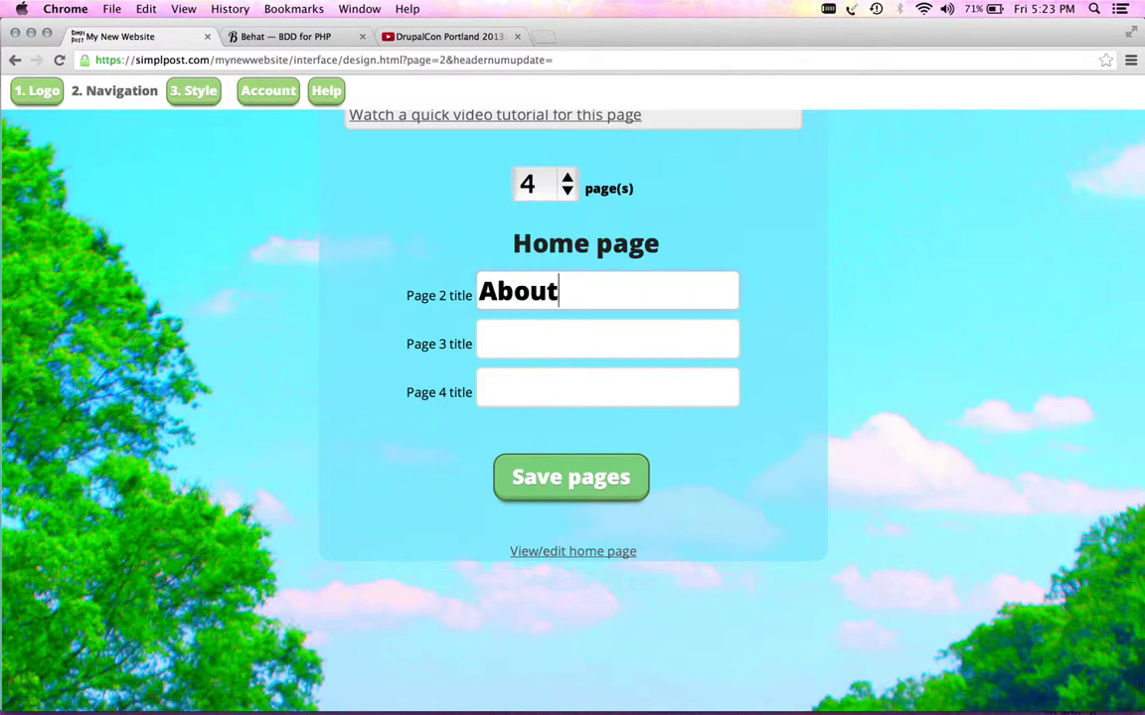
key(Tab)
text(Blog)
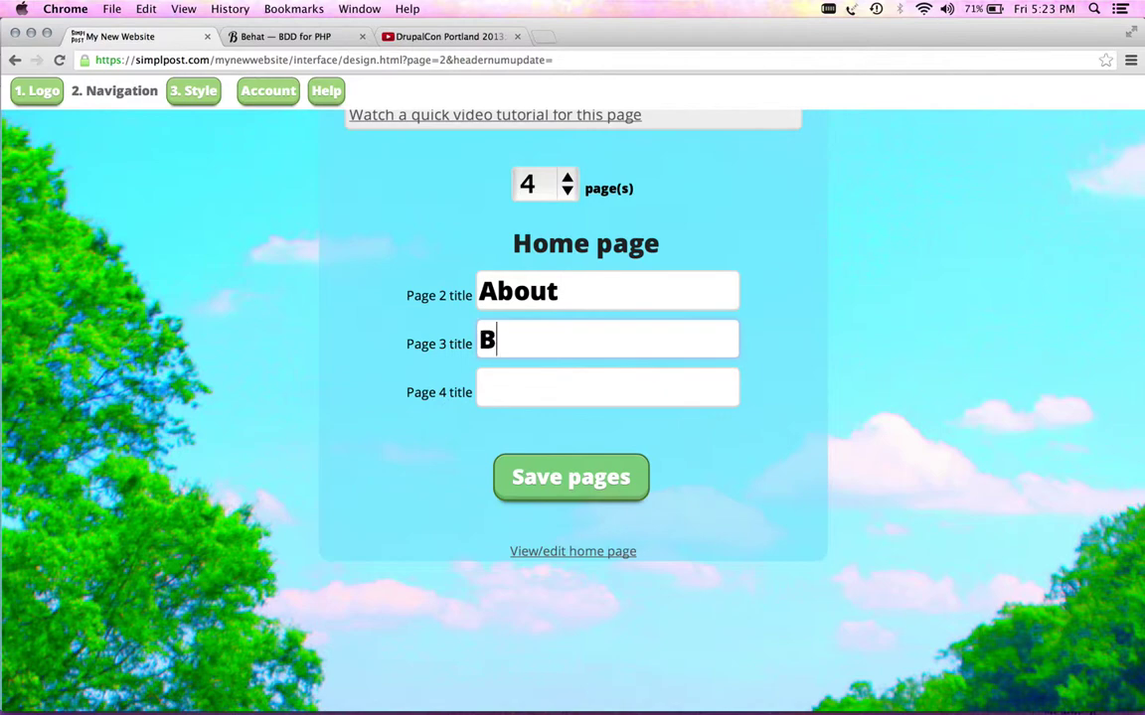
key(Tab)
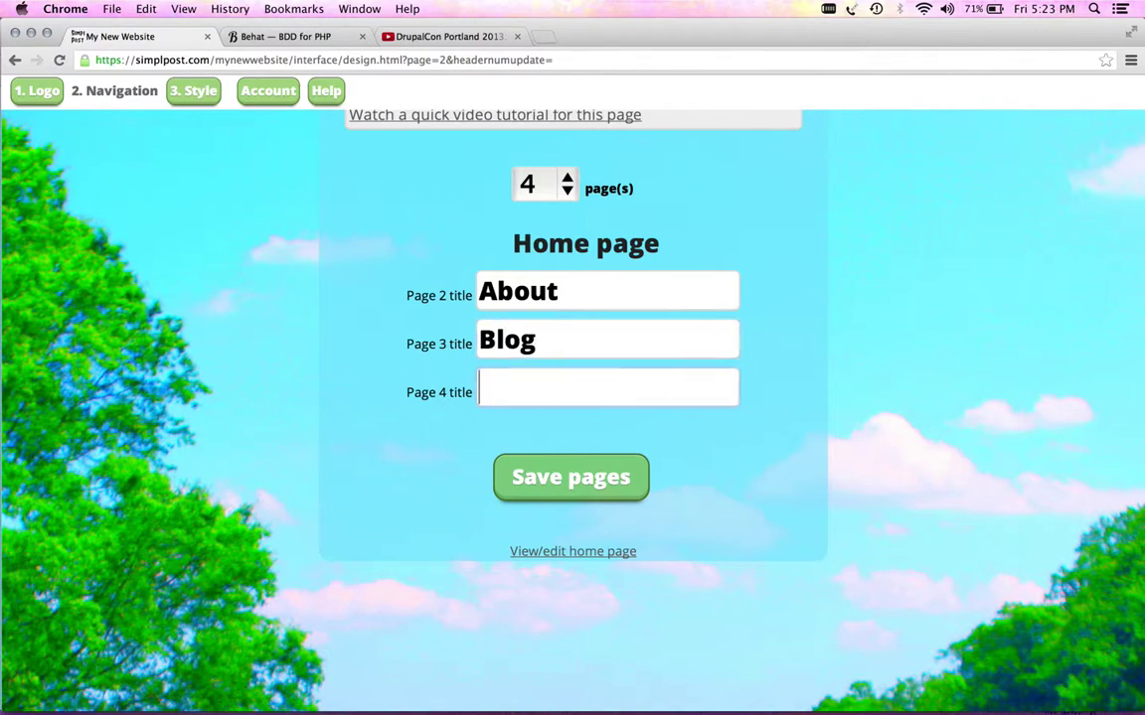
text(Contact)
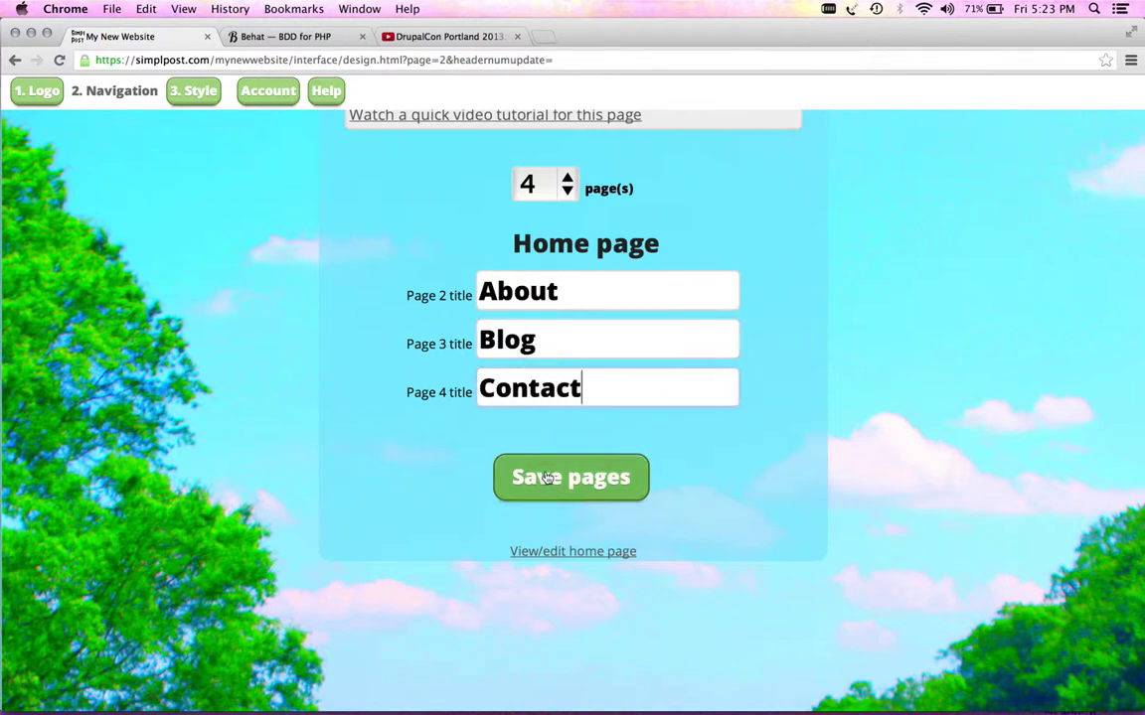
click(573, 483)
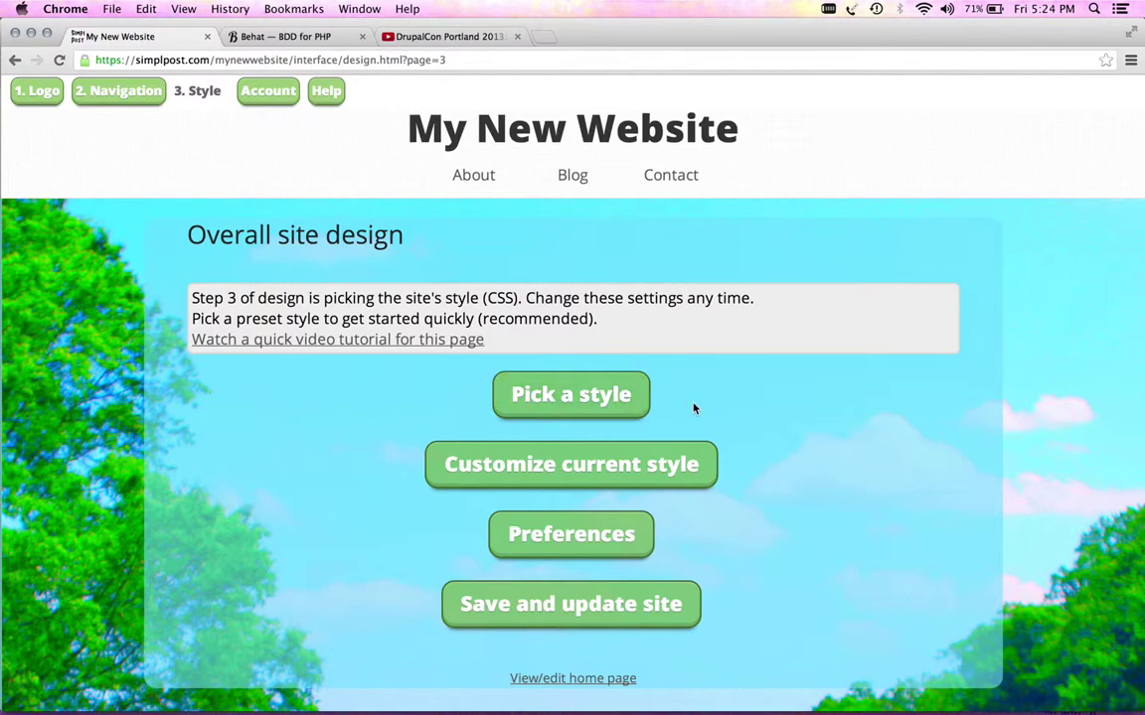
Load the shared preset style Adin Elegant for the overall site design.
click(588, 397)
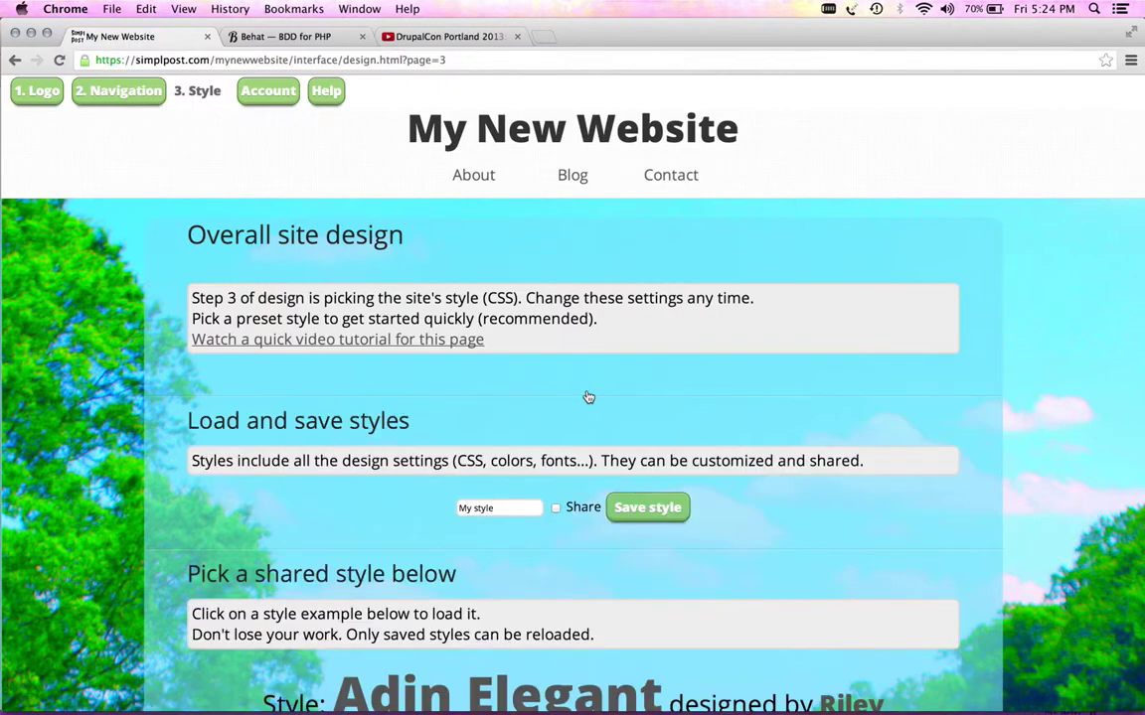
scroll(588, 397, down, 10)
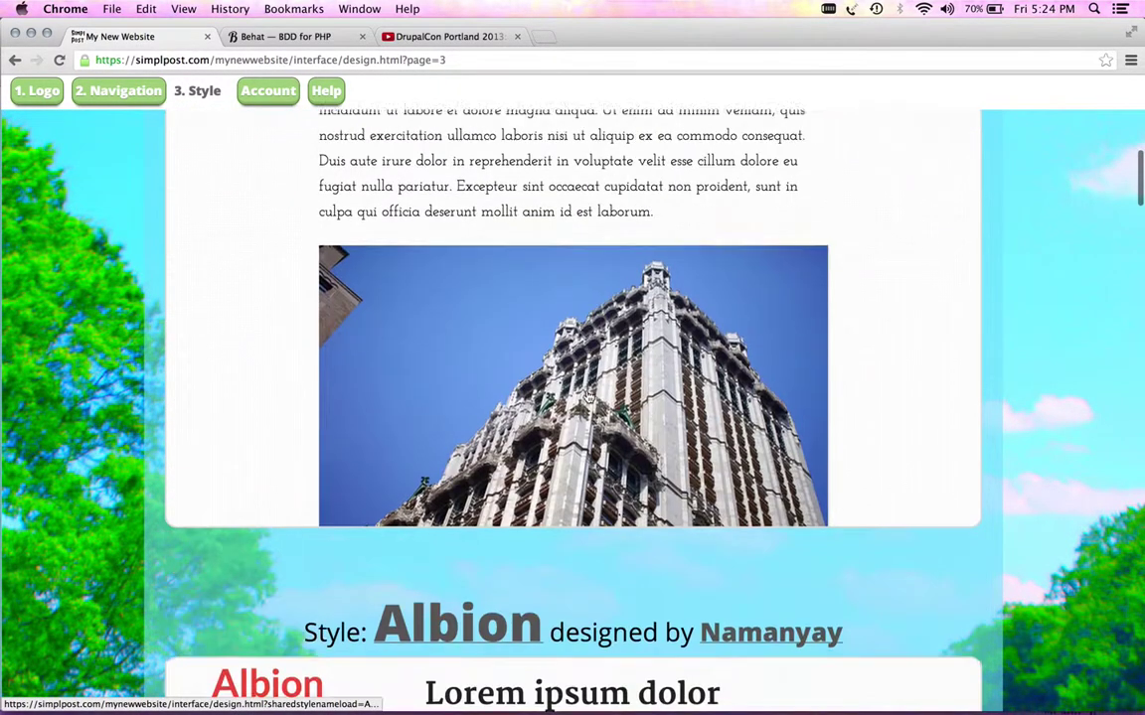
scroll(589, 396, up, 4)
click(588, 397)
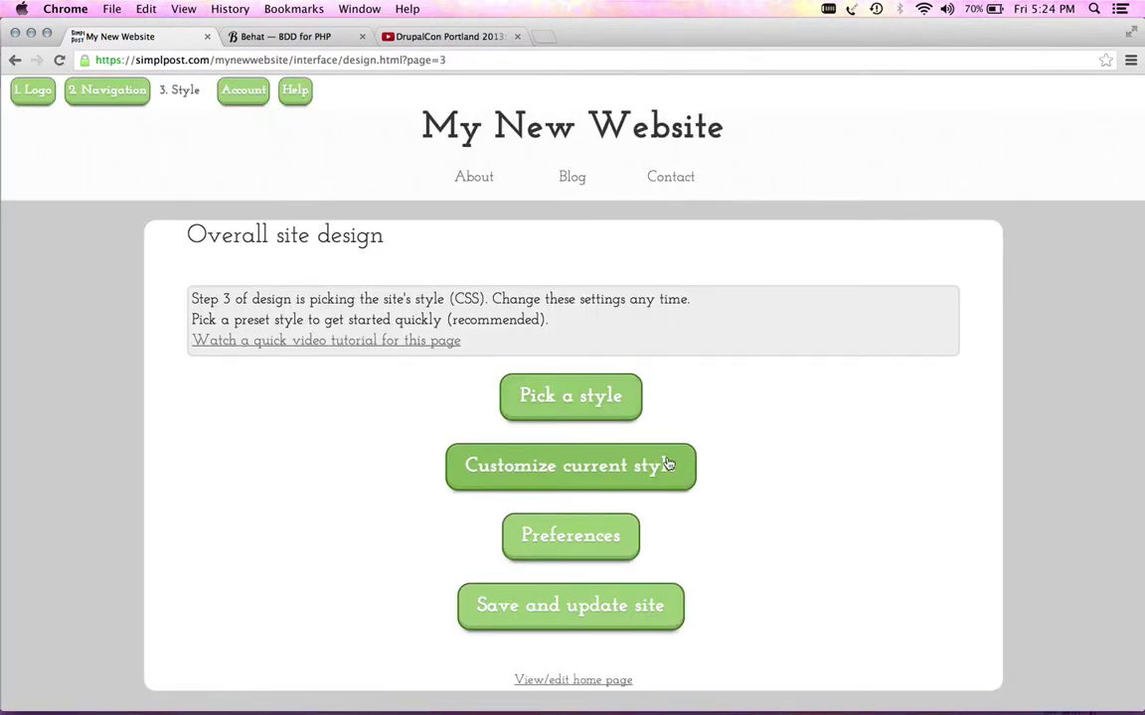
Open the current style for customization and switch its color setting to Custom colors.
click(574, 469)
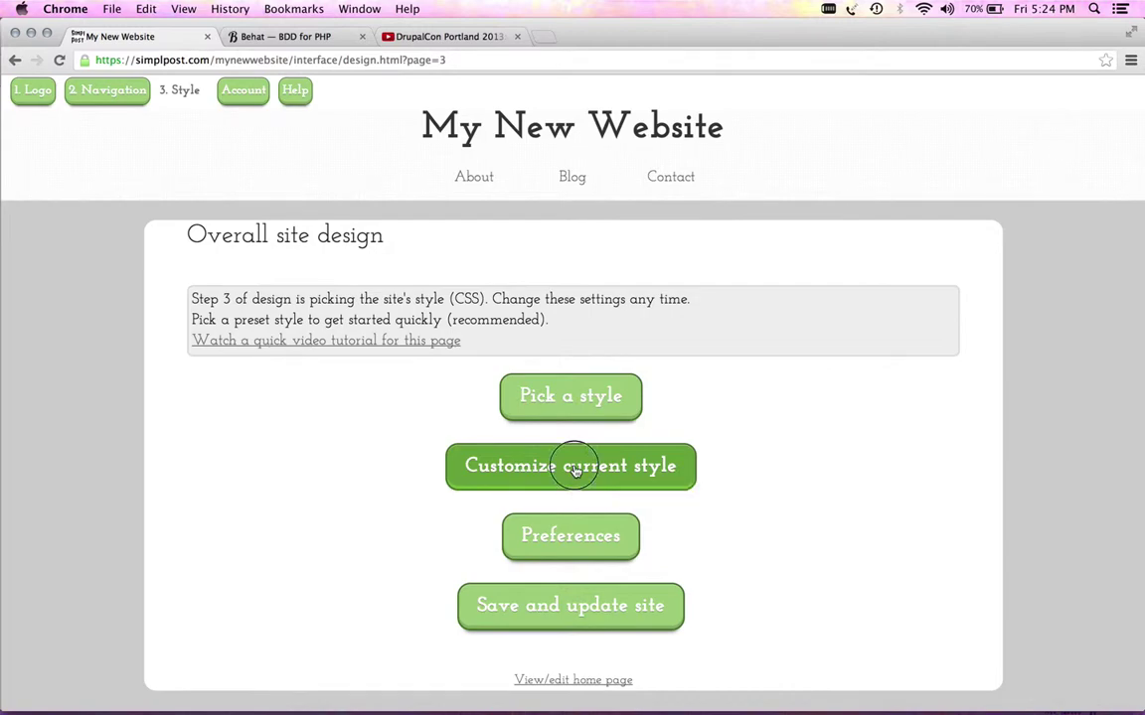
scroll(576, 471, down, 5)
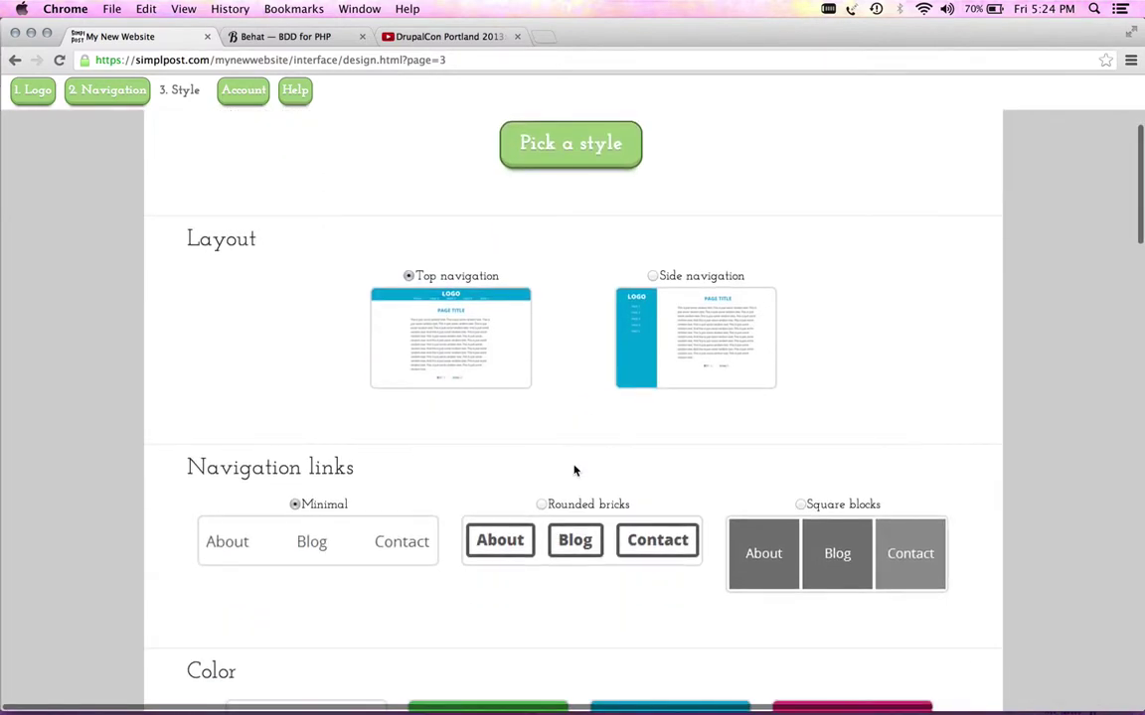
scroll(574, 471, down, 1)
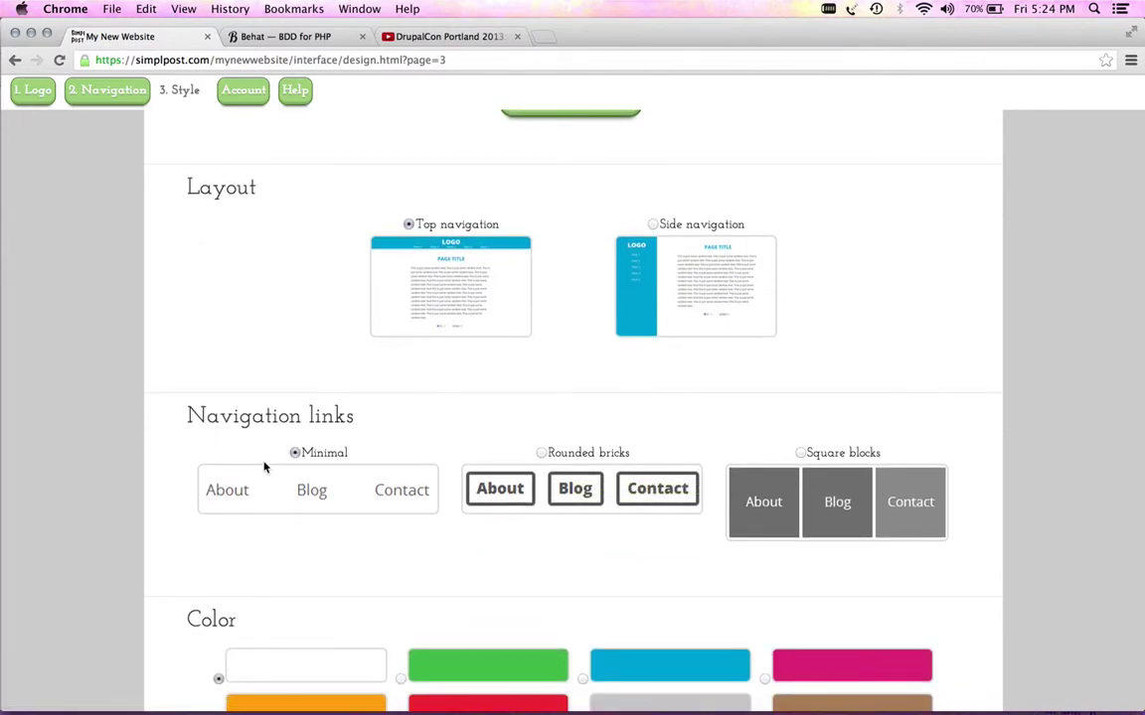
scroll(779, 438, down, 3)
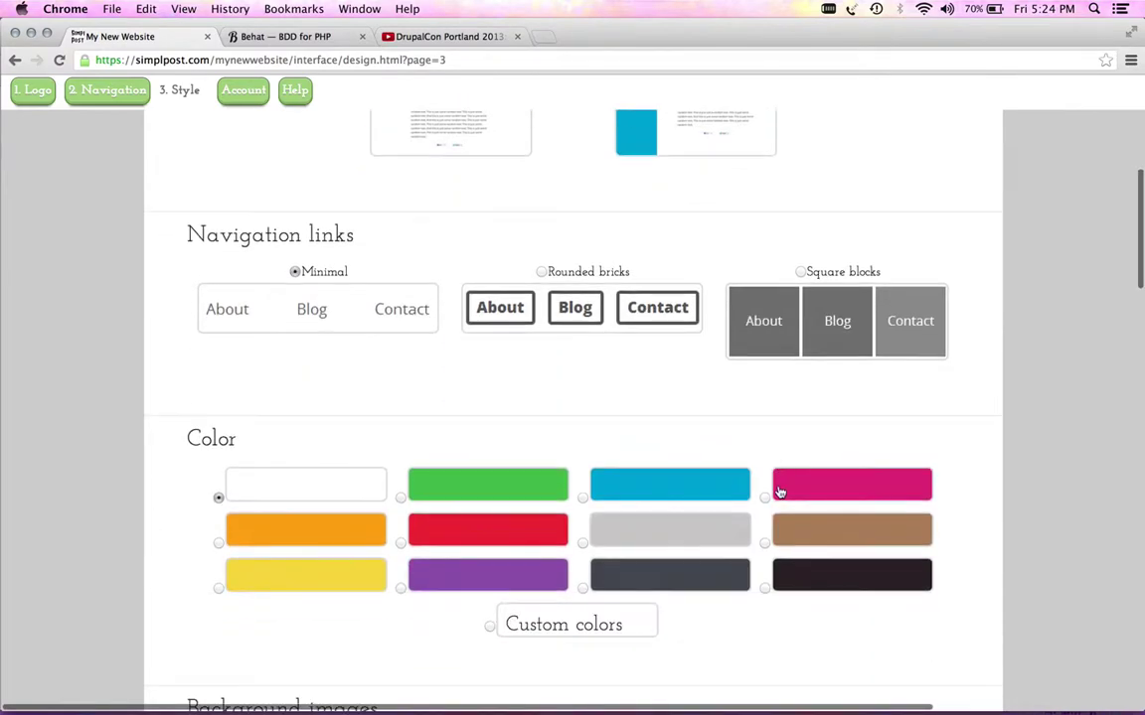
scroll(779, 490, down, 3)
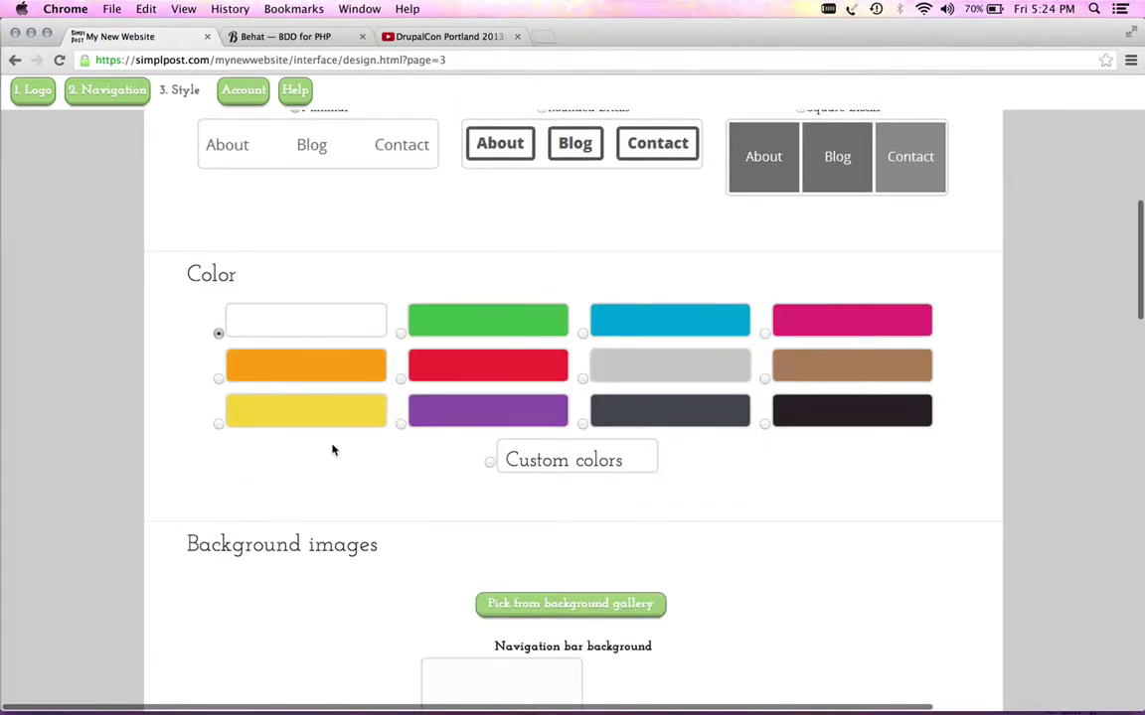
click(594, 450)
Examine the custom color entries, the background image options and the available font combinations.
scroll(591, 452, down, 3)
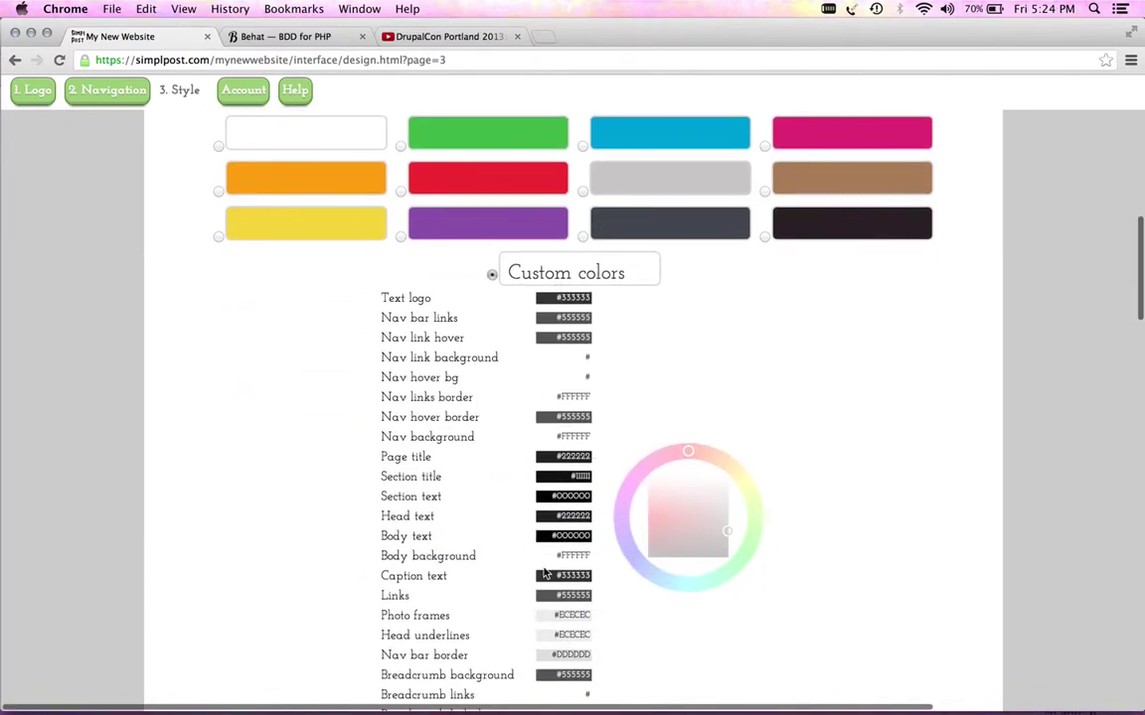
scroll(545, 572, down, 2)
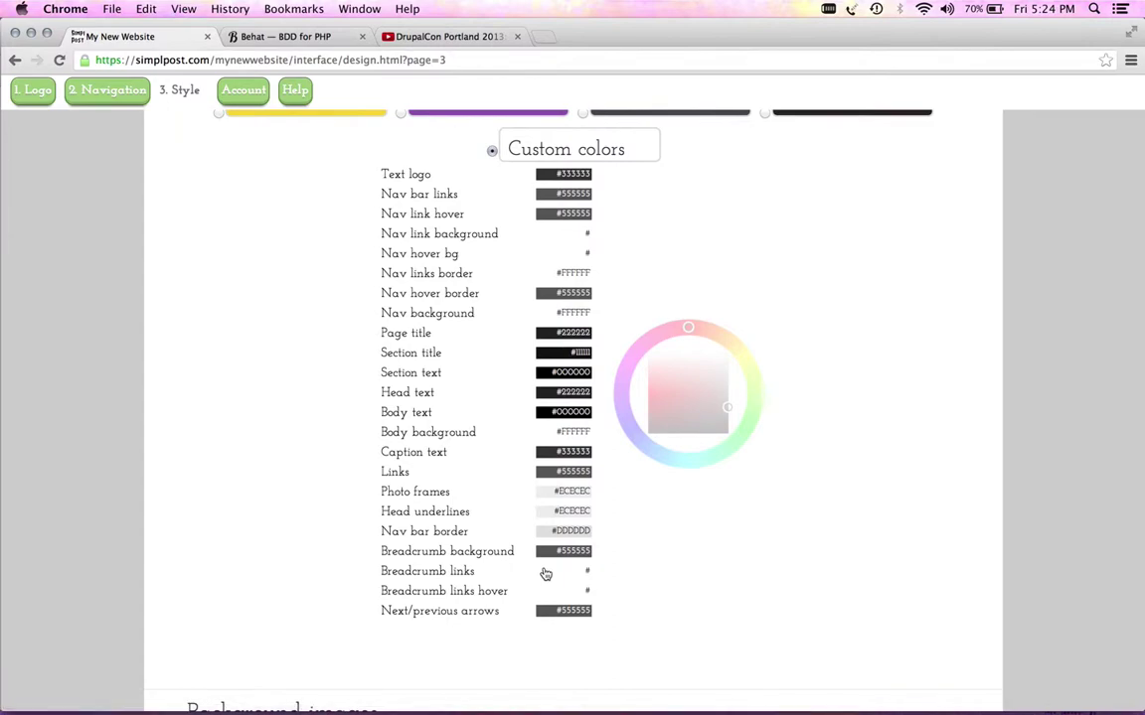
scroll(544, 574, down, 5)
scroll(545, 573, down, 3)
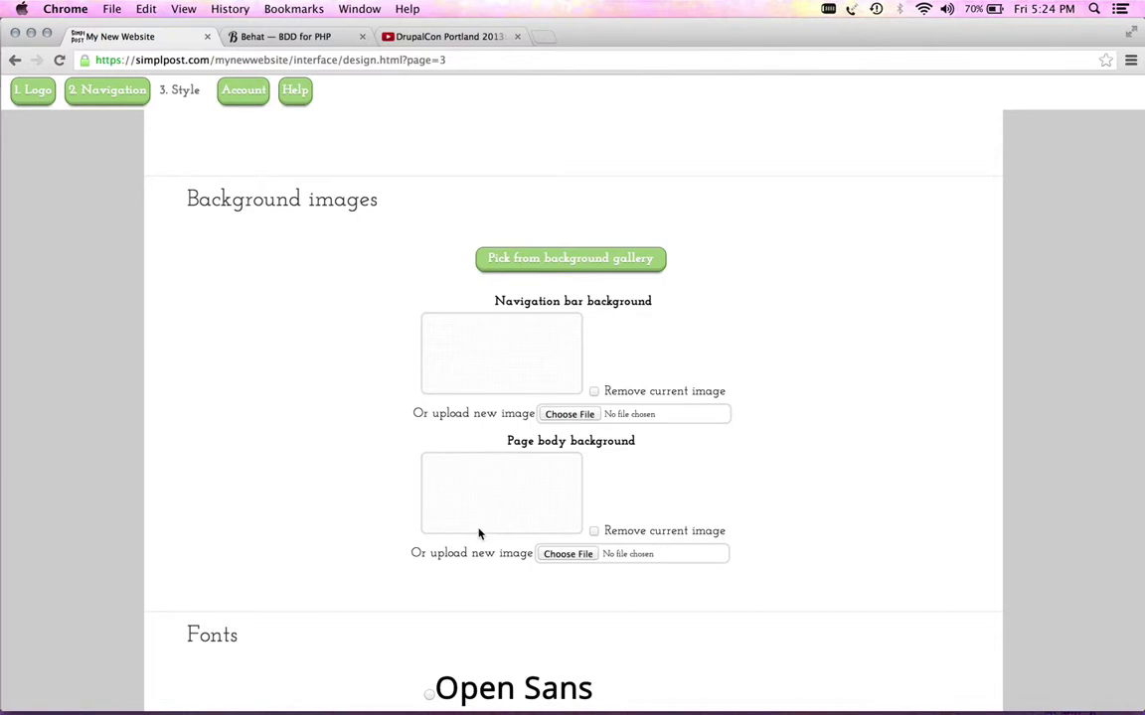
scroll(478, 534, down, 5)
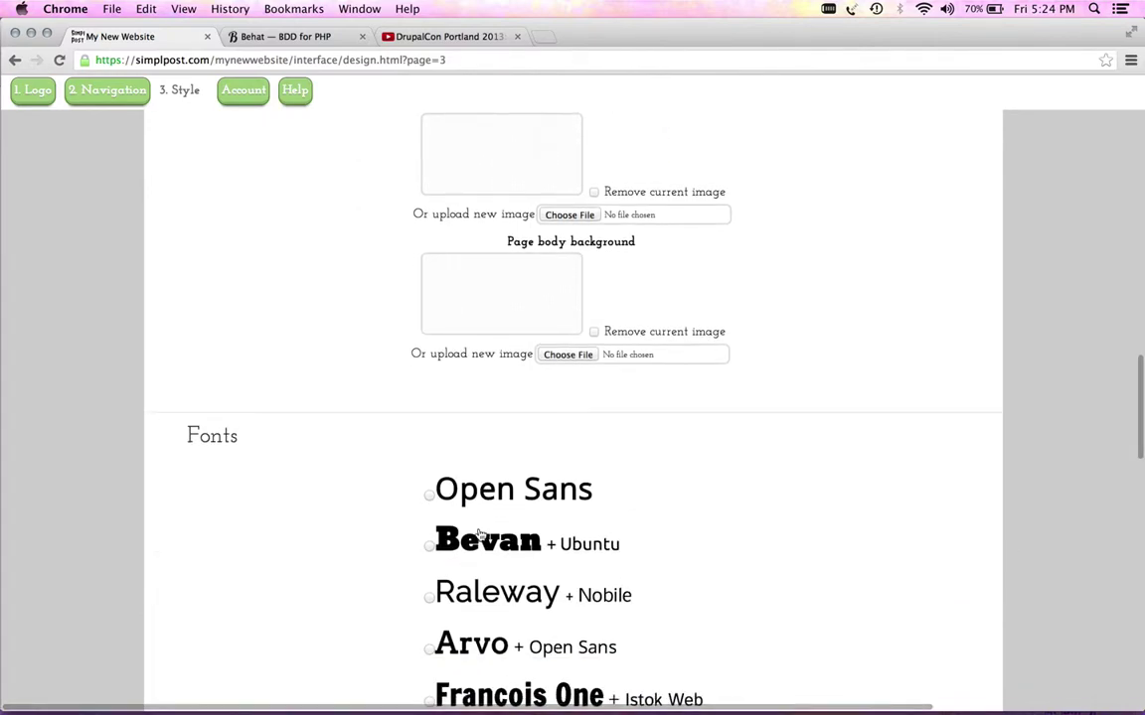
scroll(684, 431, down, 4)
scroll(685, 431, down, 3)
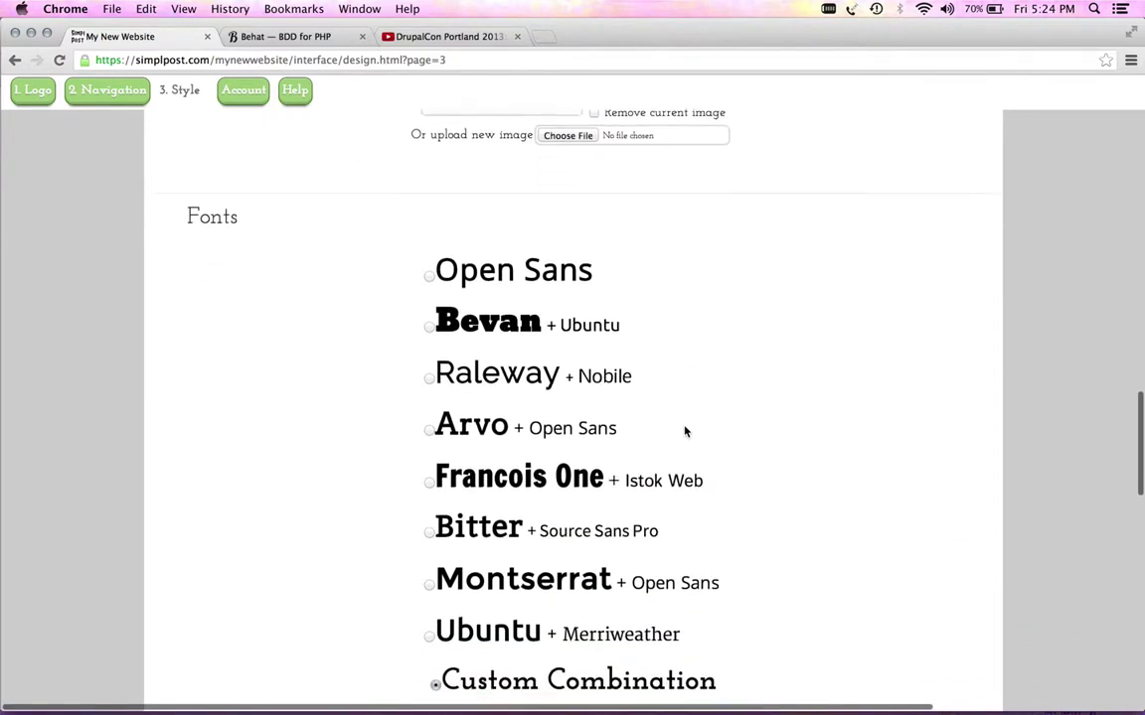
scroll(684, 431, down, 1)
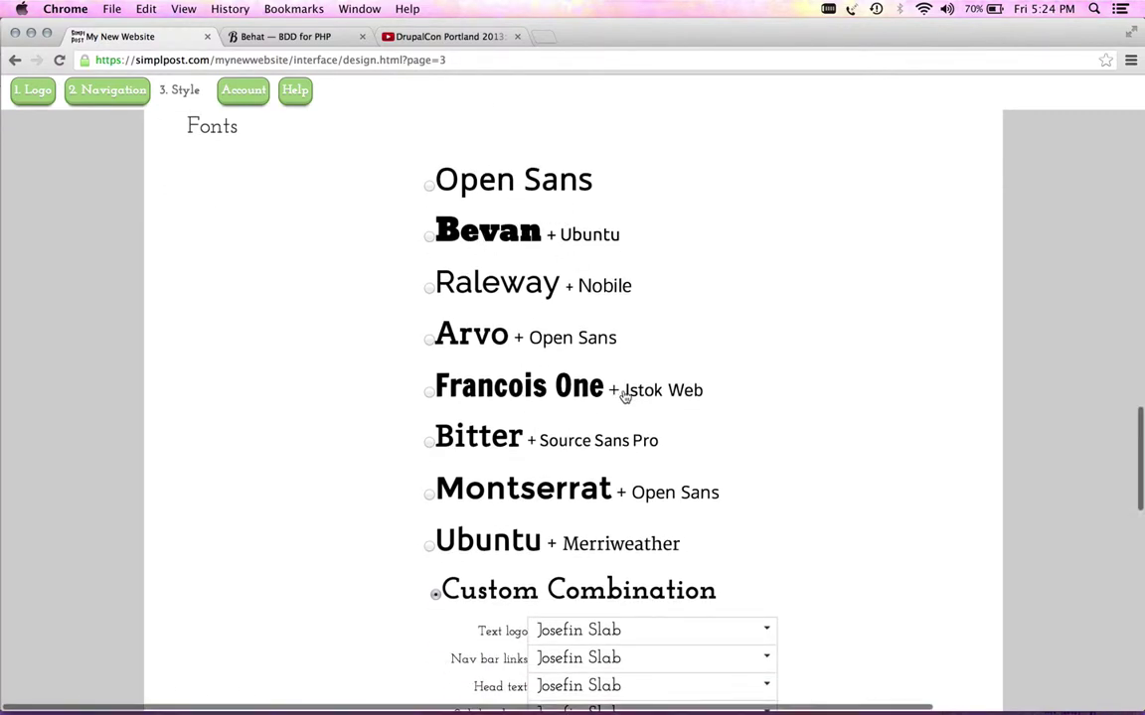
scroll(624, 395, down, 3)
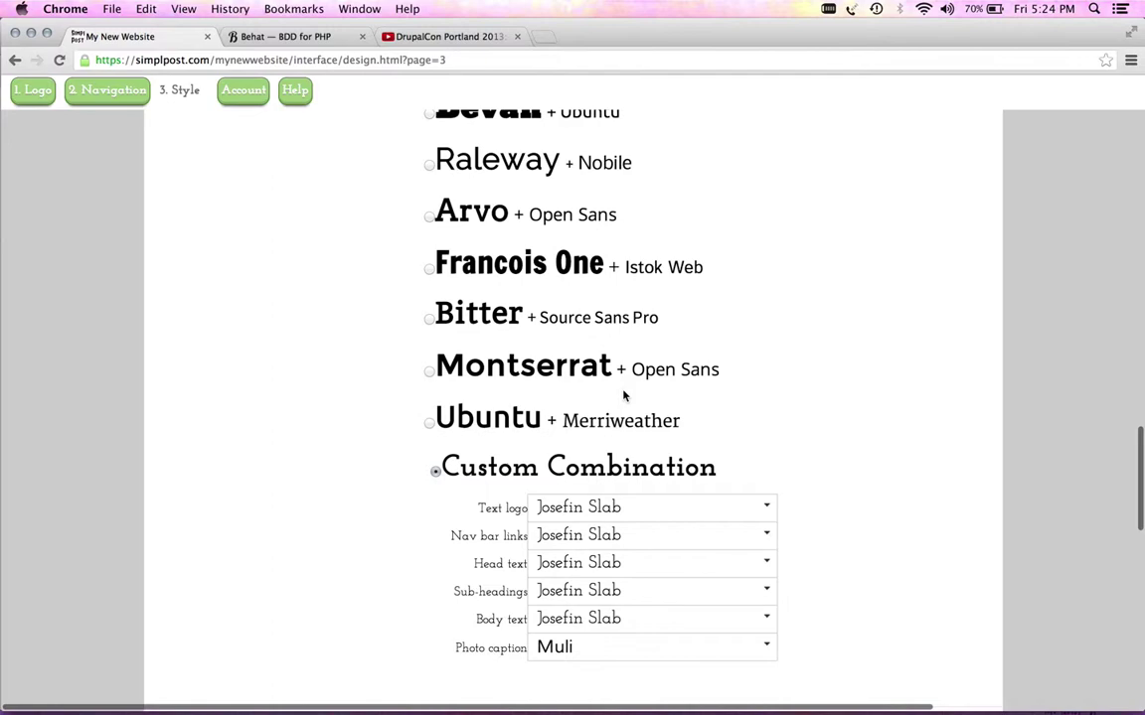
scroll(624, 395, down, 2)
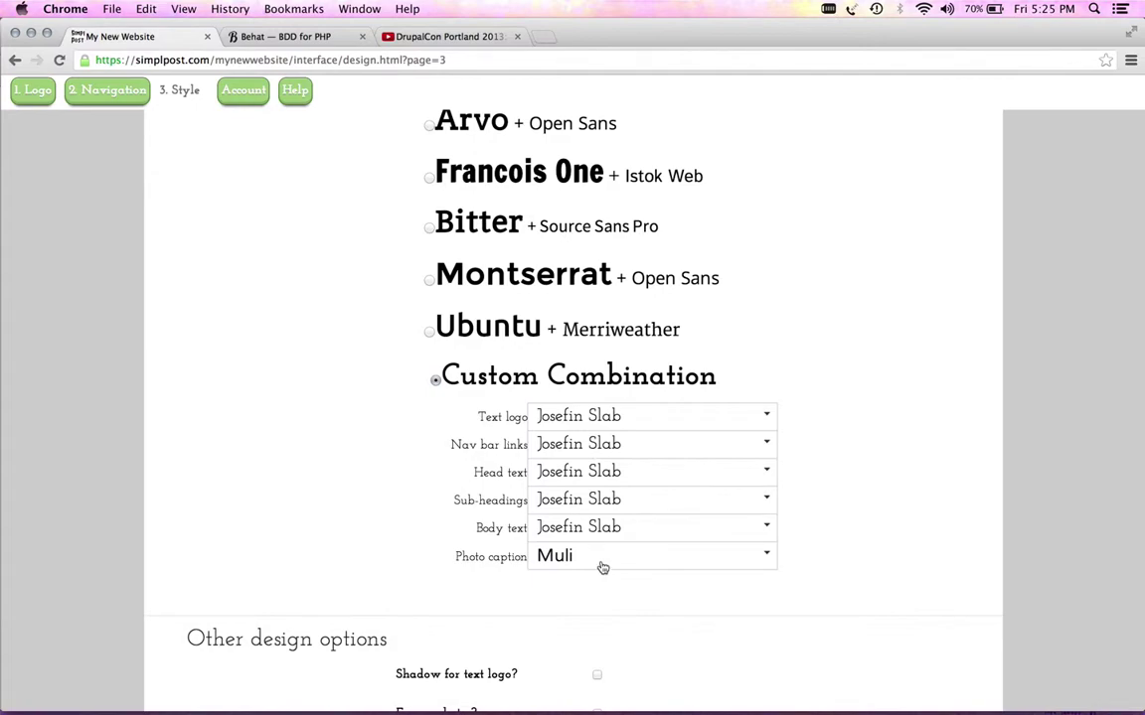
Browse the fonts offered for the text logo and close the list without choosing another one.
click(748, 422)
click(750, 424)
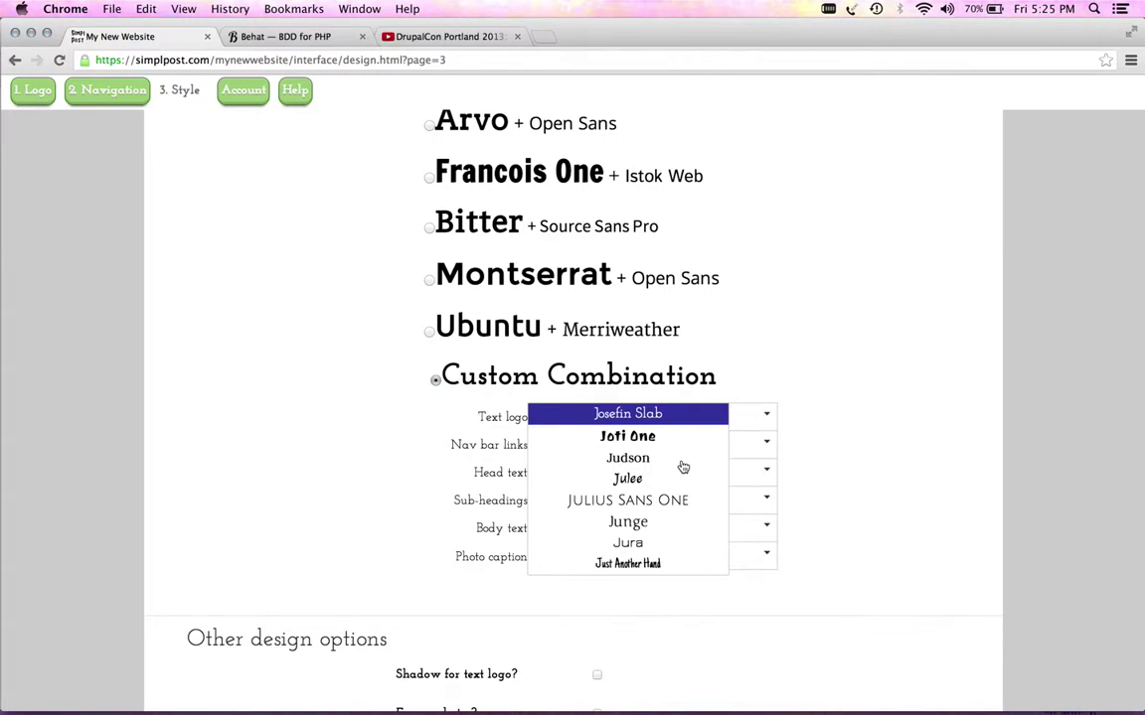
scroll(672, 502, down, 2)
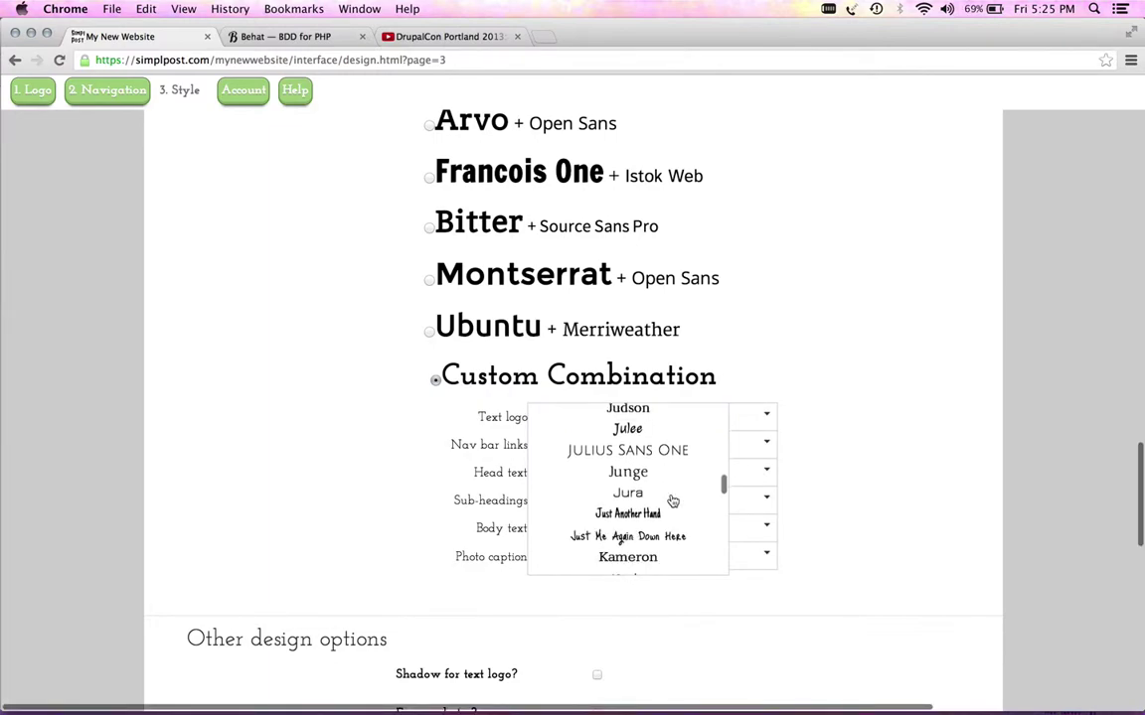
scroll(672, 502, down, 2)
scroll(672, 502, up, 1)
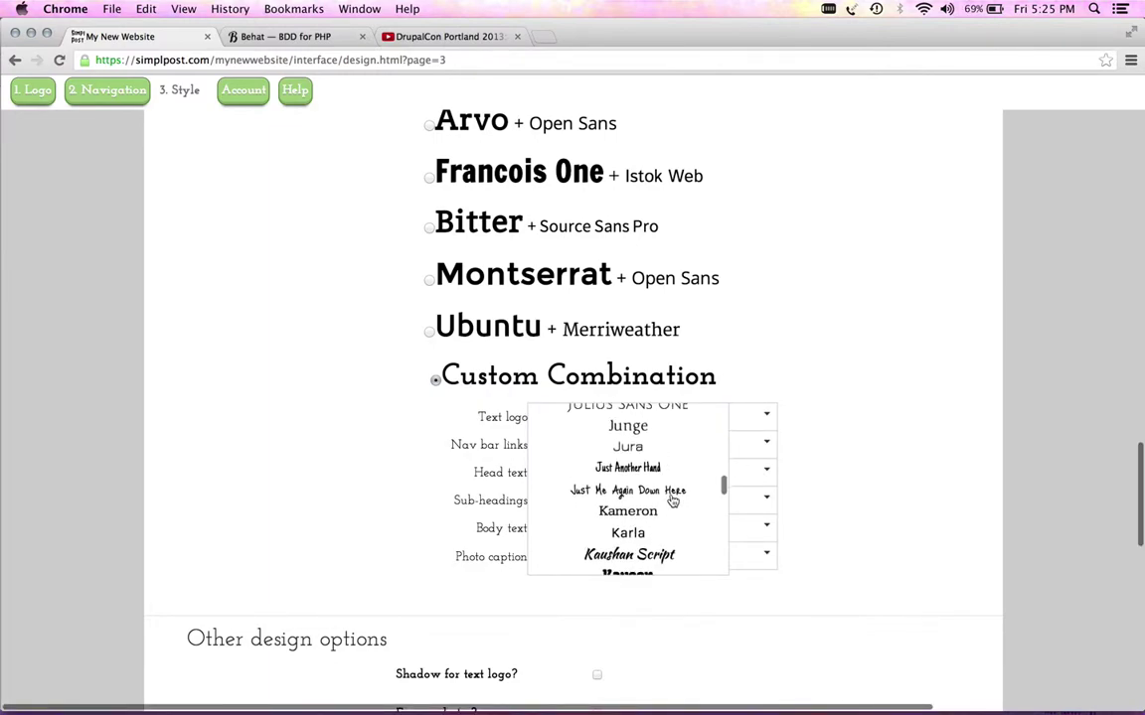
click(917, 442)
Review the other design options, including headlines, breadcrumb links, next/previous links, navigation bar border and button design.
scroll(917, 442, down, 3)
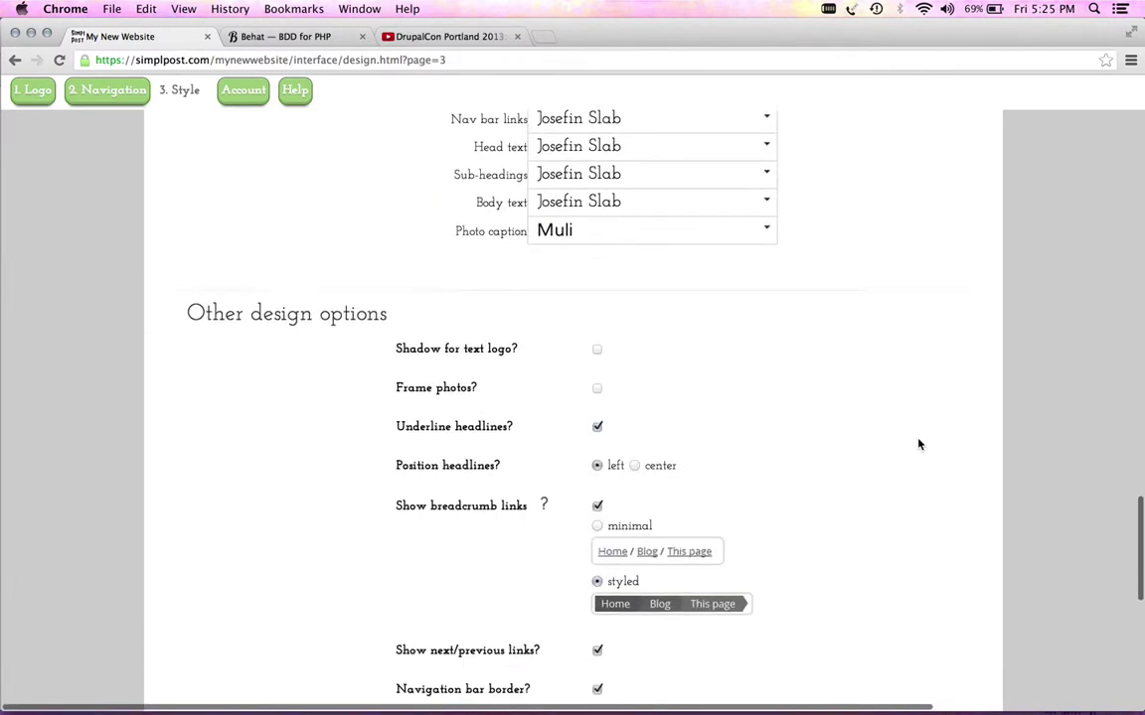
scroll(919, 444, down, 2)
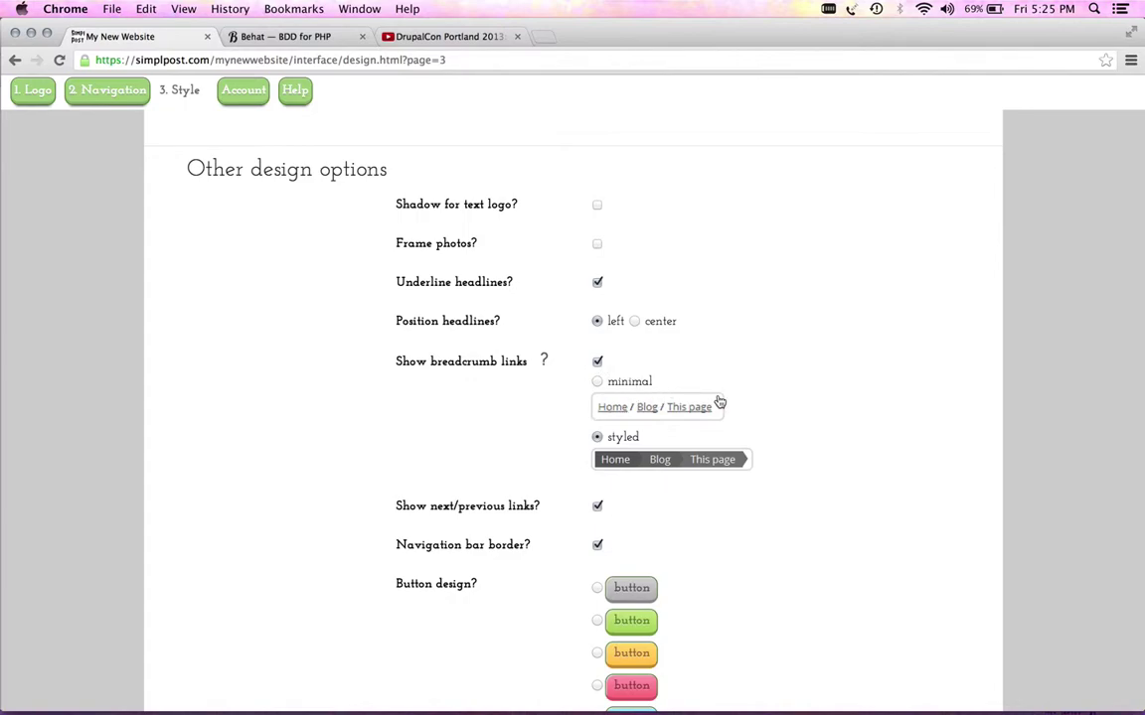
scroll(787, 452, down, 2)
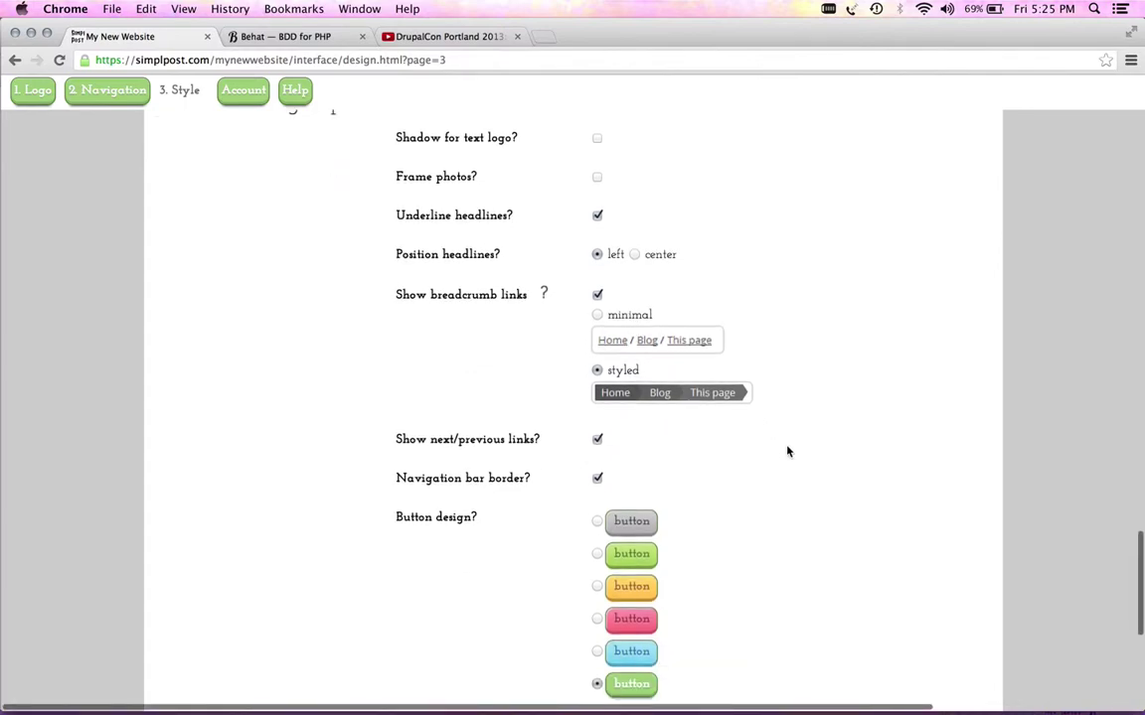
scroll(787, 452, down, 1)
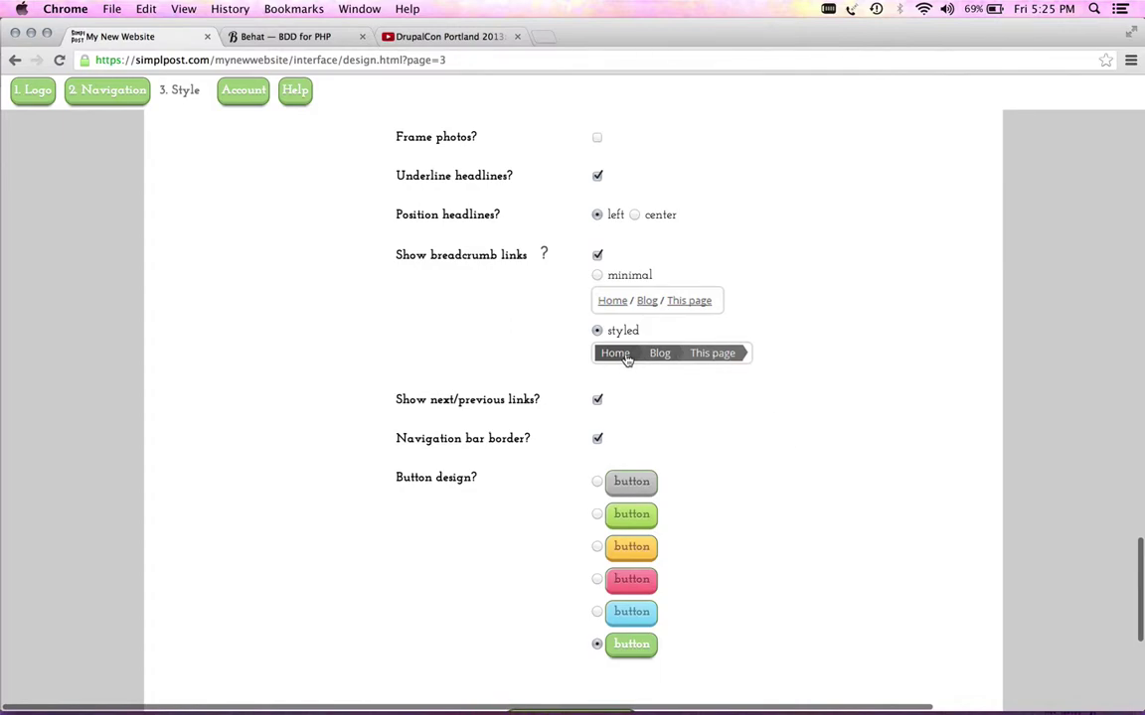
scroll(790, 365, down, 1)
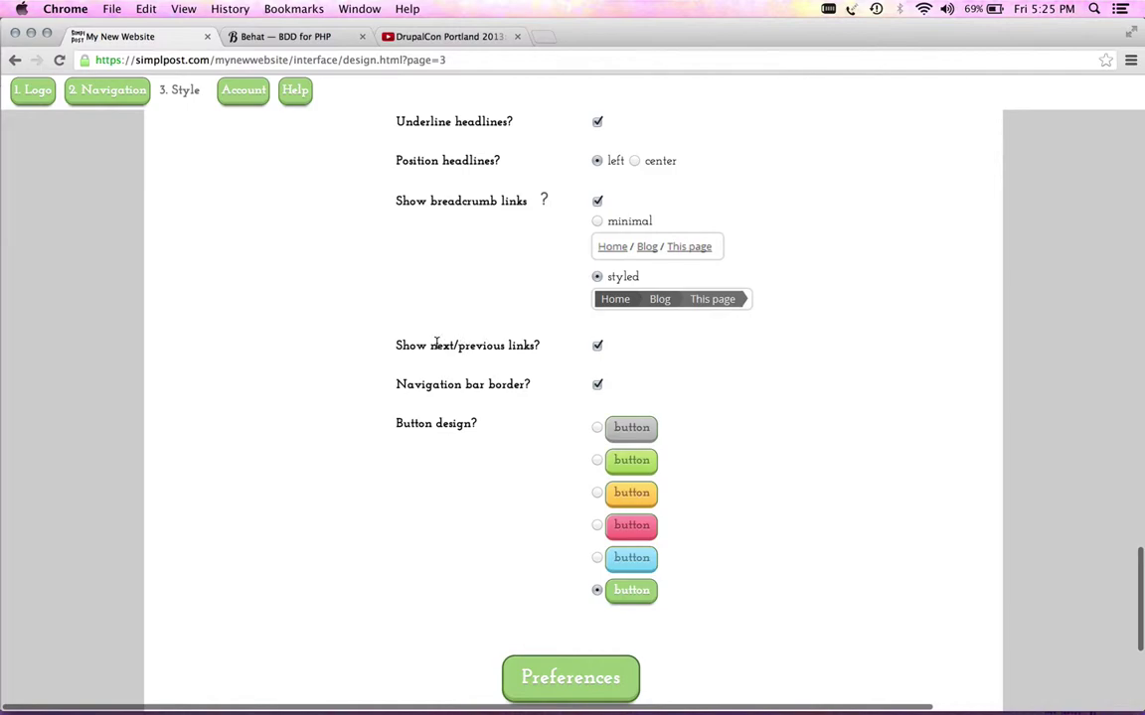
Review the next/previous links explanation and the button designs, and open the site preferences.
mouse_move(480, 350)
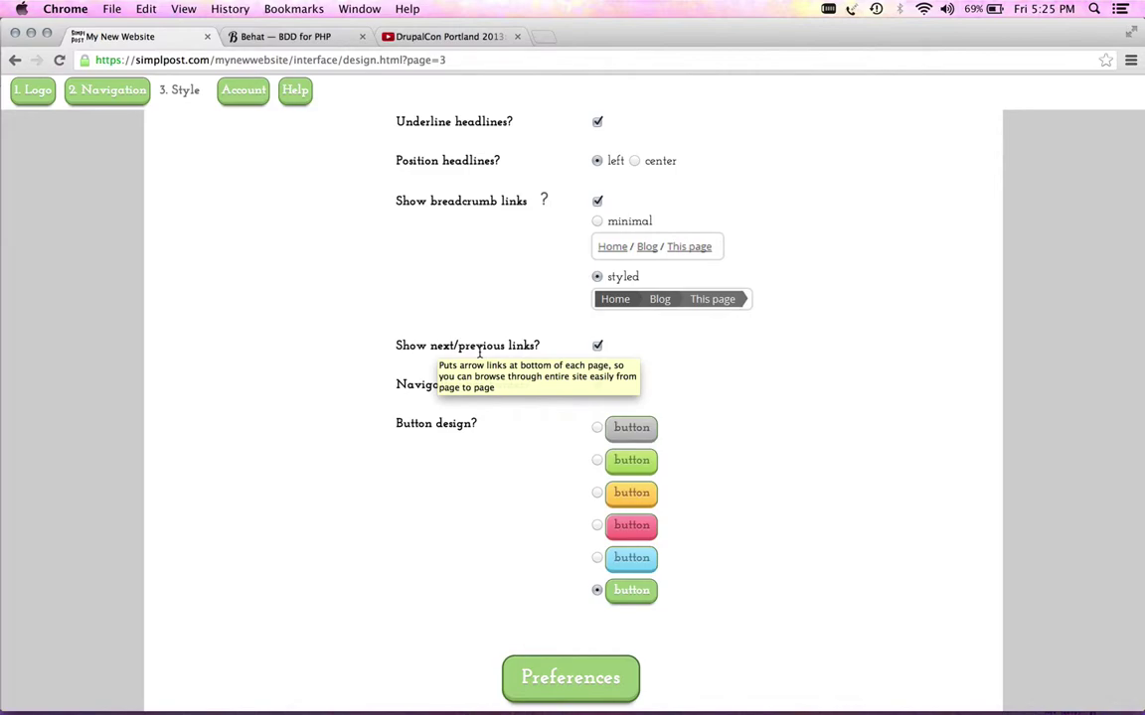
scroll(827, 393, down, 2)
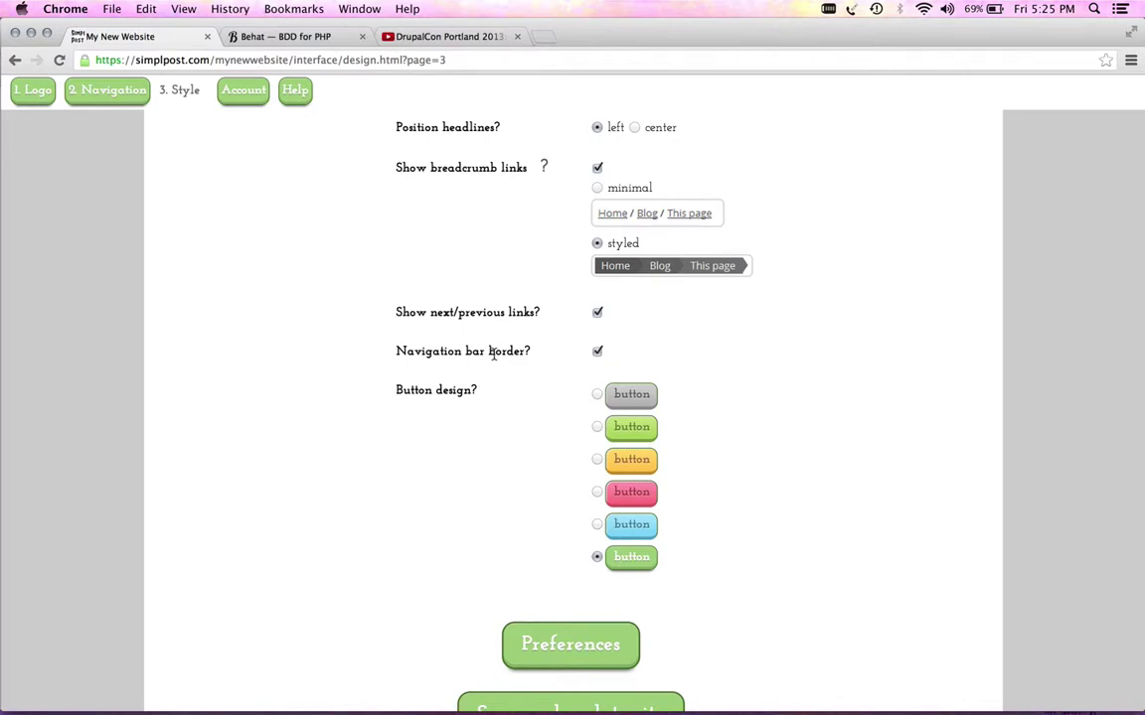
scroll(702, 412, down, 5)
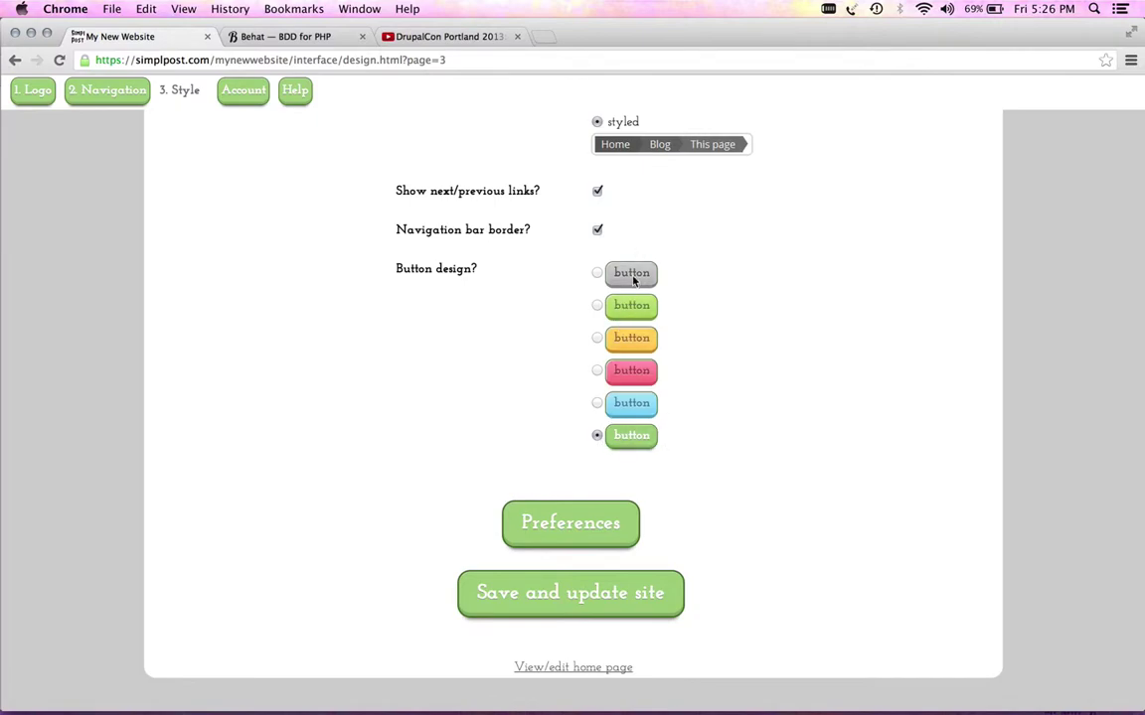
click(610, 539)
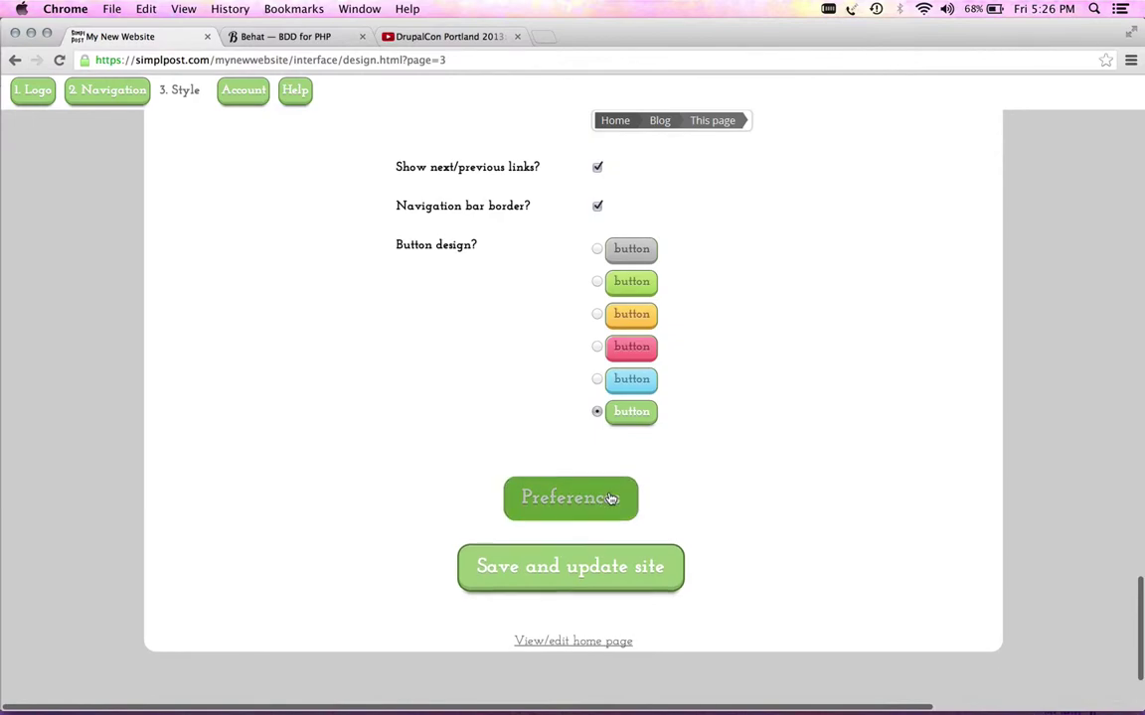
scroll(611, 499, down, 5)
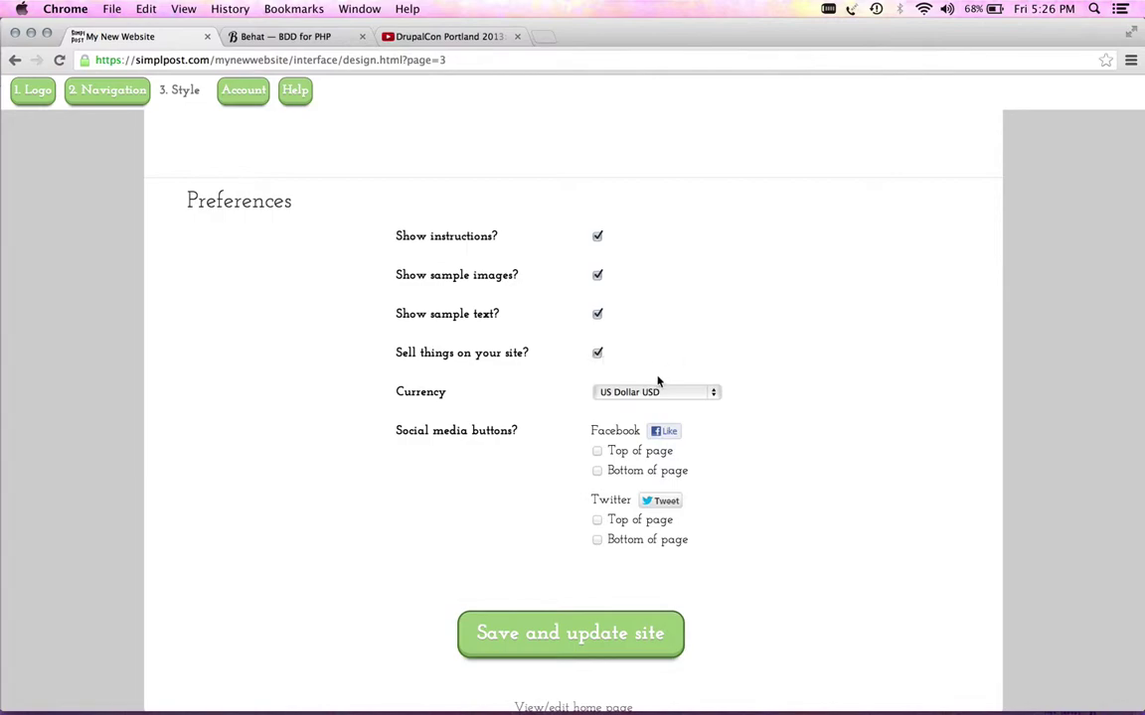
Keep US Dollar USD as the currency and save and update the site.
click(631, 392)
click(797, 363)
scroll(798, 364, down, 2)
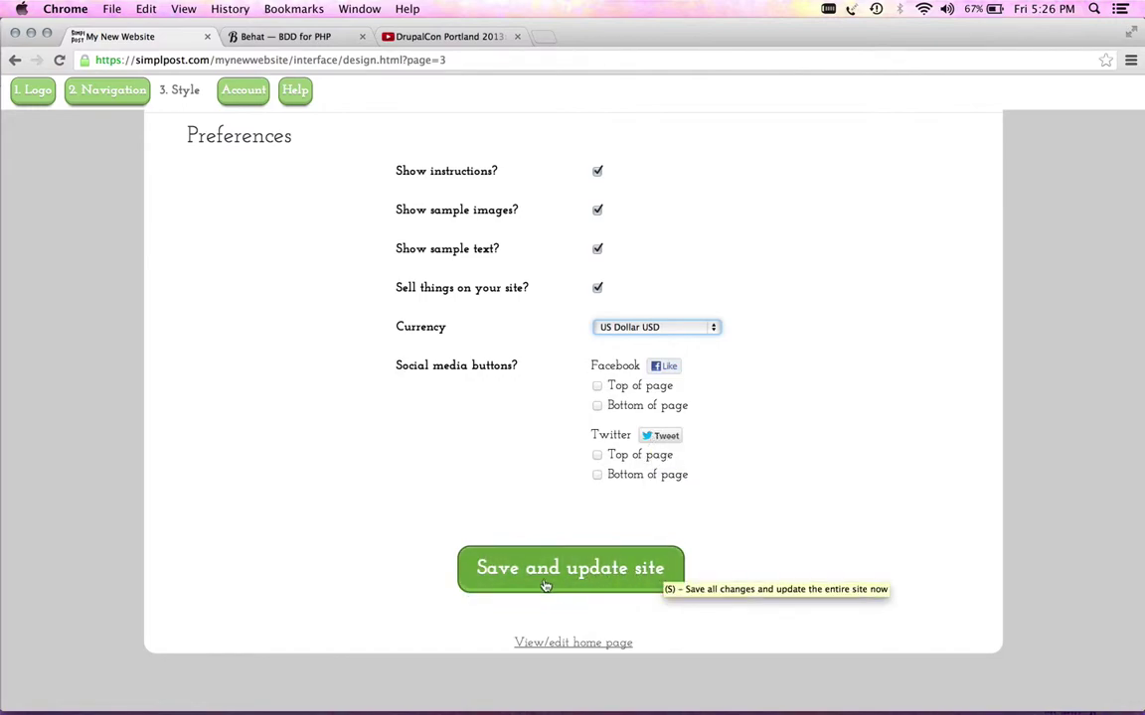
click(592, 577)
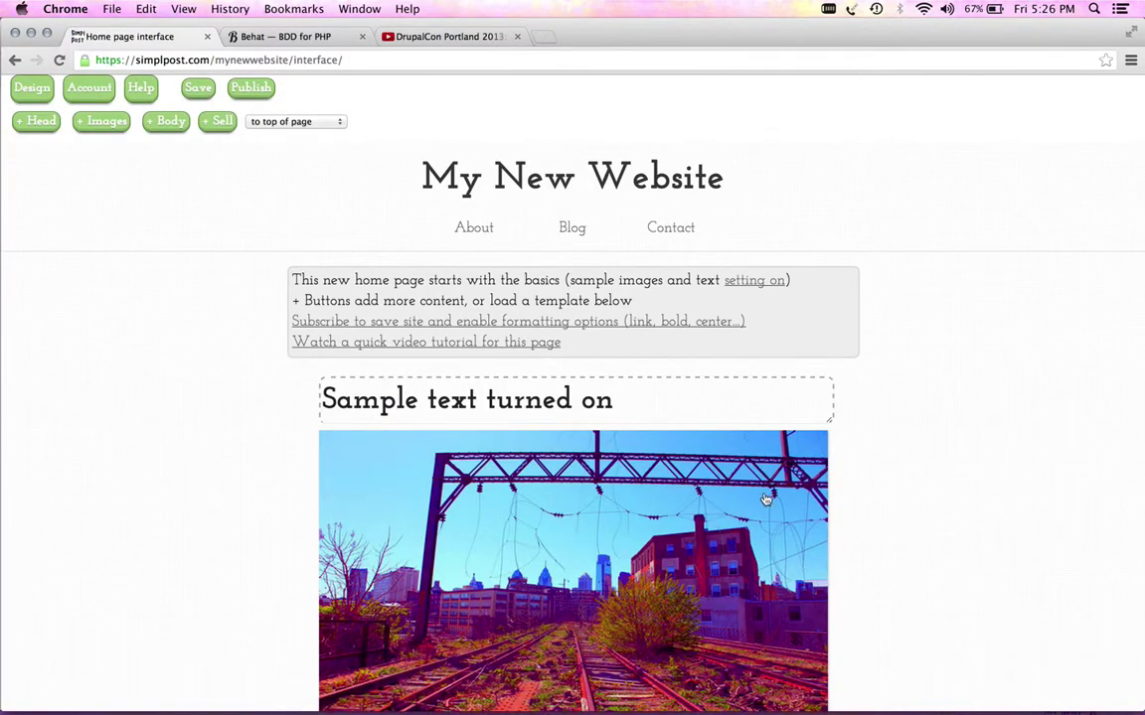
Examine the home page's instructions, sample headline, sample image and body text.
scroll(765, 500, down, 2)
scroll(765, 500, up, 1)
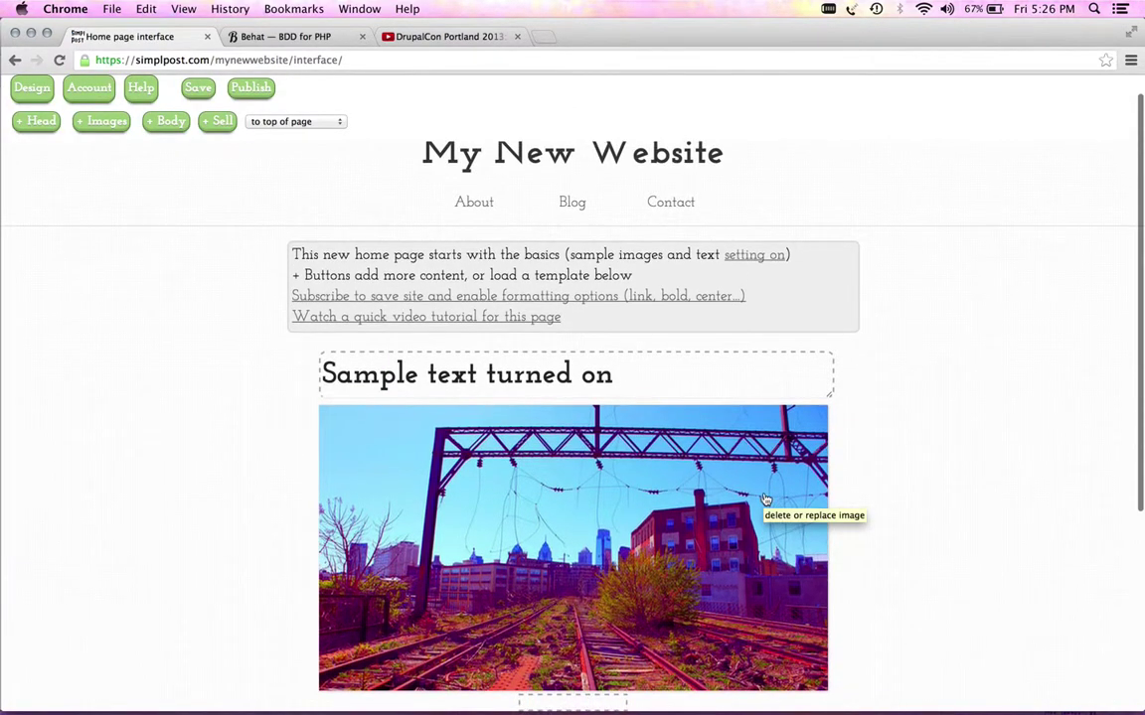
scroll(765, 500, down, 5)
scroll(764, 493, up, 1)
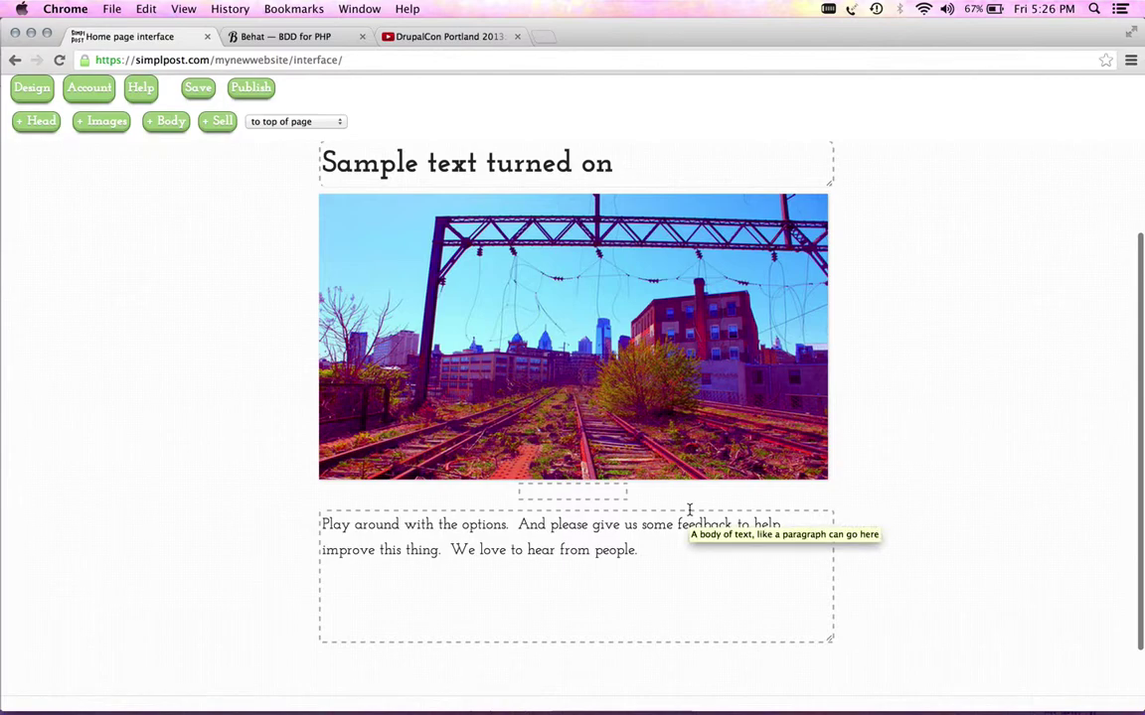
drag(689, 508, 622, 370)
drag(603, 450, 661, 327)
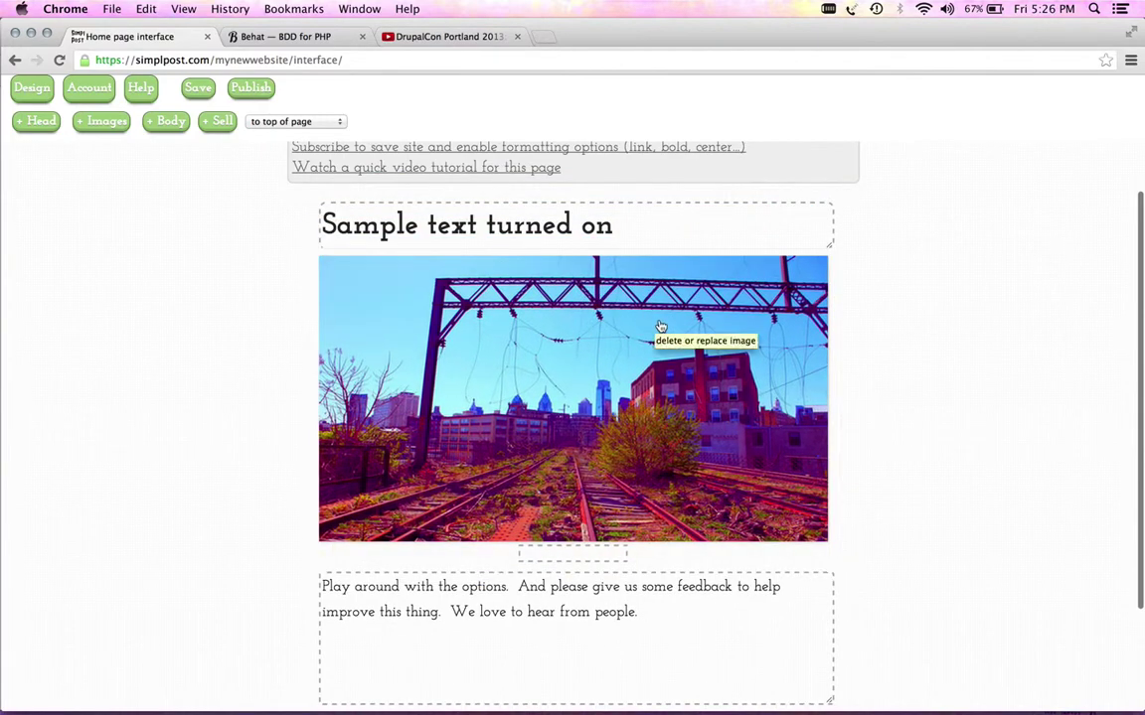
Show the sample image's delete and replace options and check that its caption and the body text are editable.
click(661, 327)
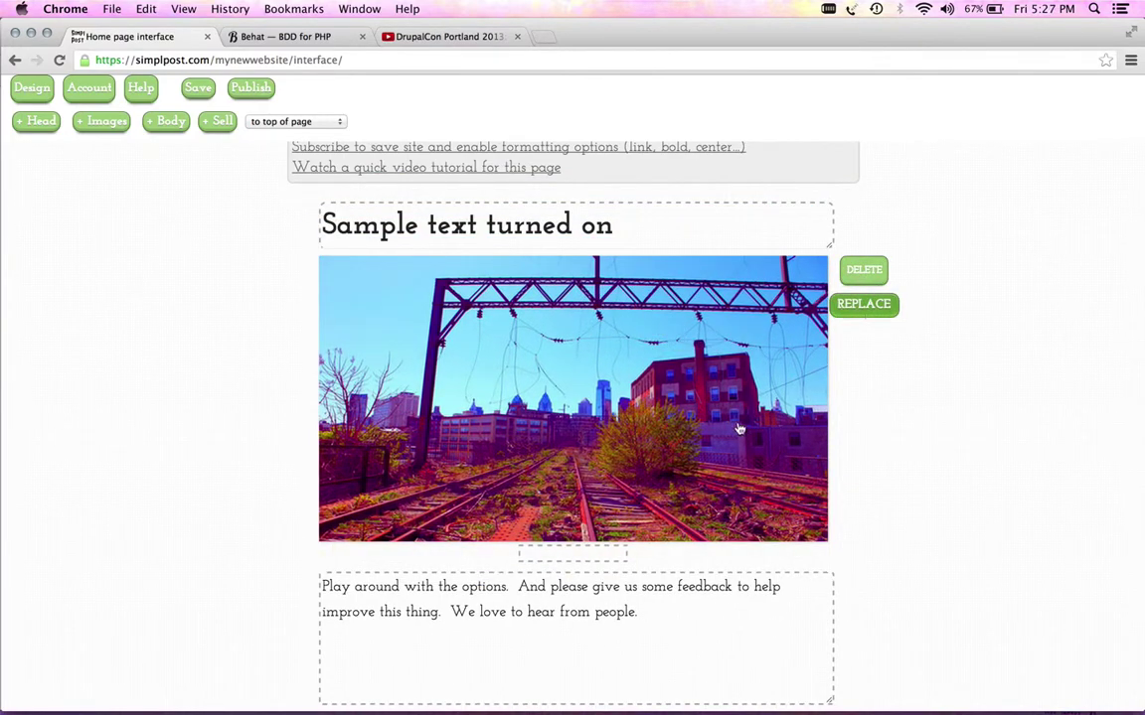
click(601, 548)
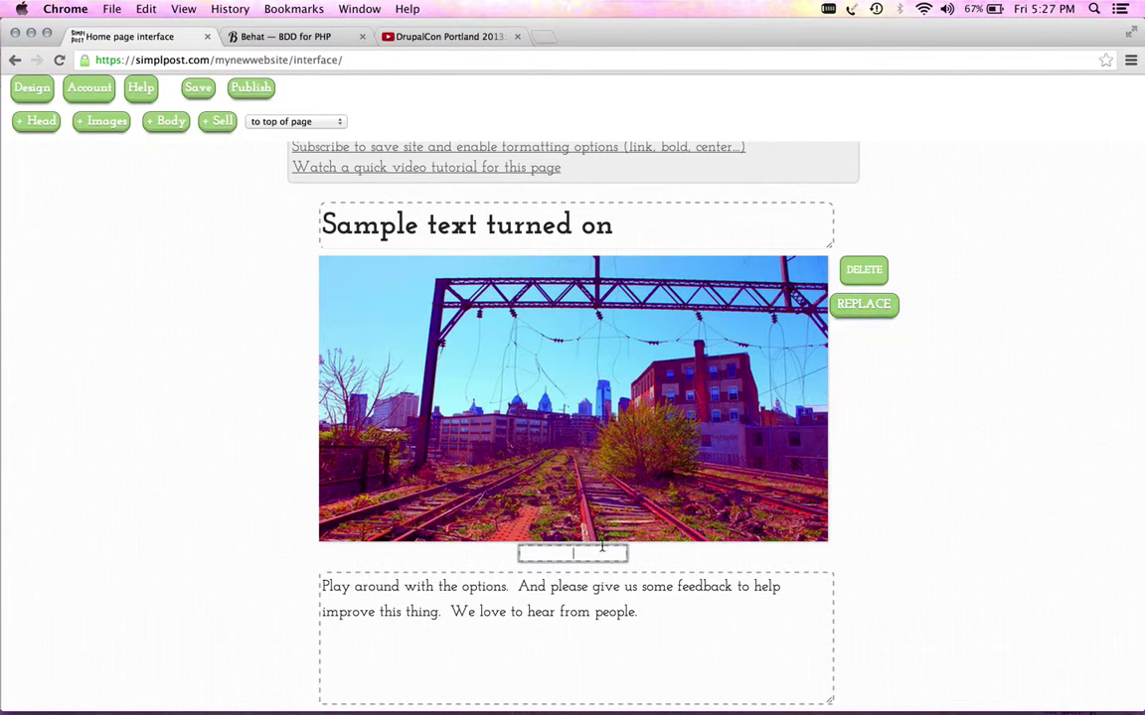
scroll(601, 545, down, 3)
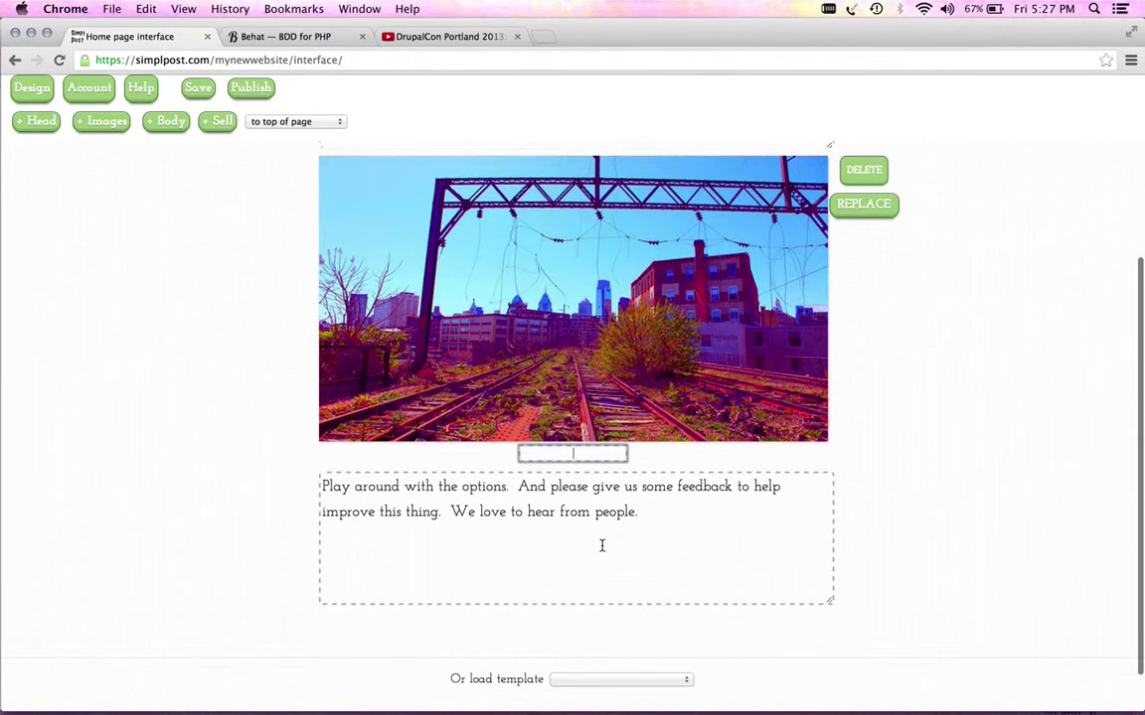
click(731, 531)
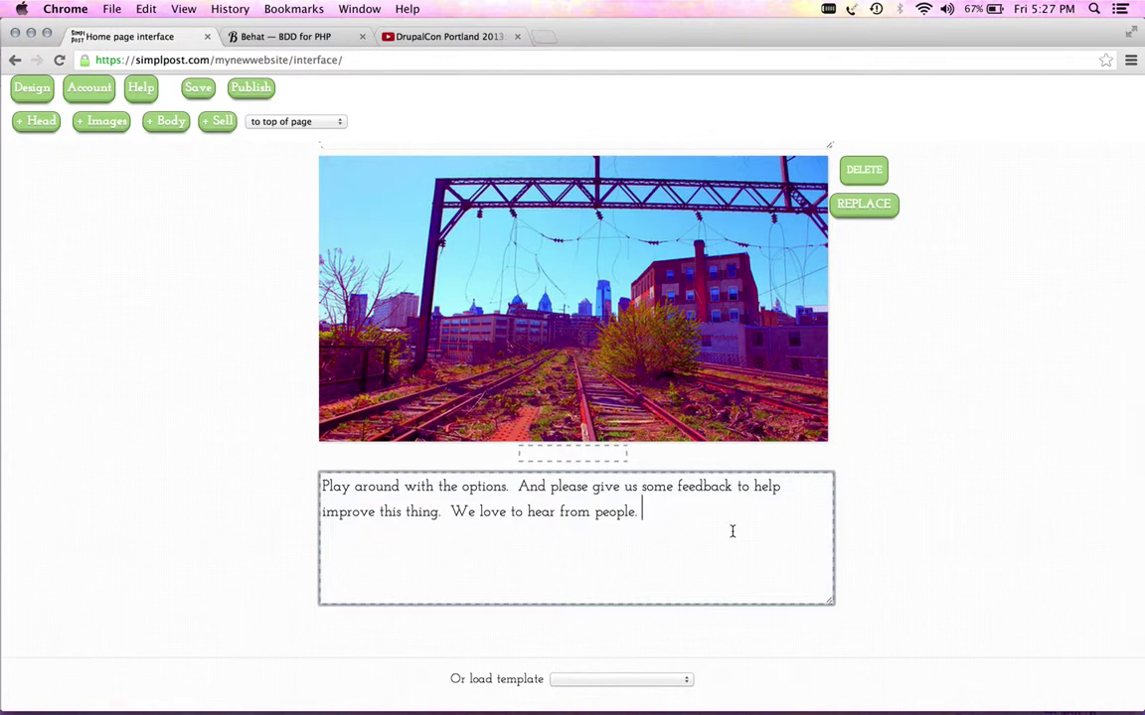
Add a new headline at the top of the home page reading "Headline goes here".
scroll(733, 531, up, 4)
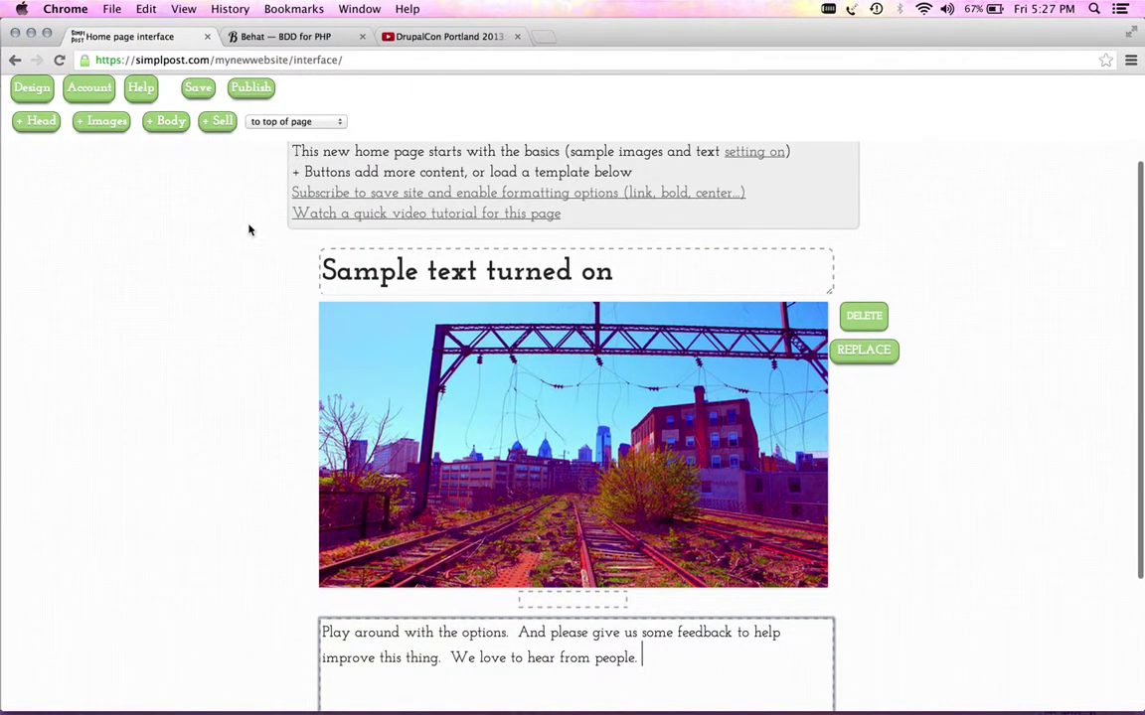
click(40, 121)
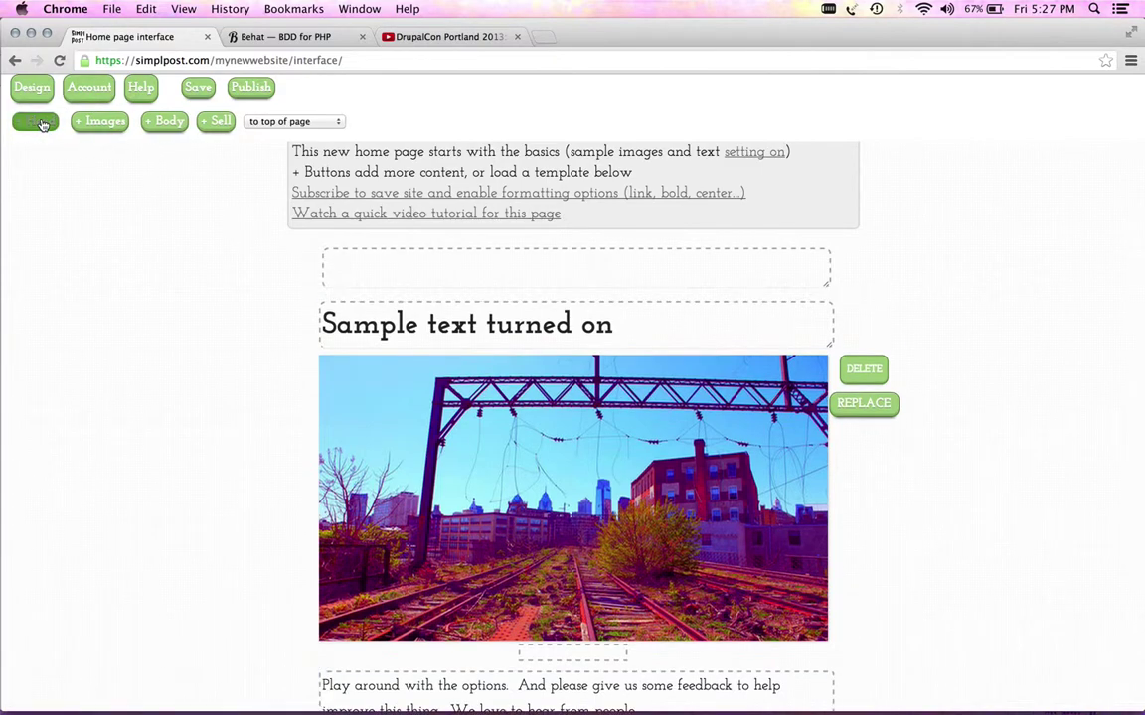
click(380, 265)
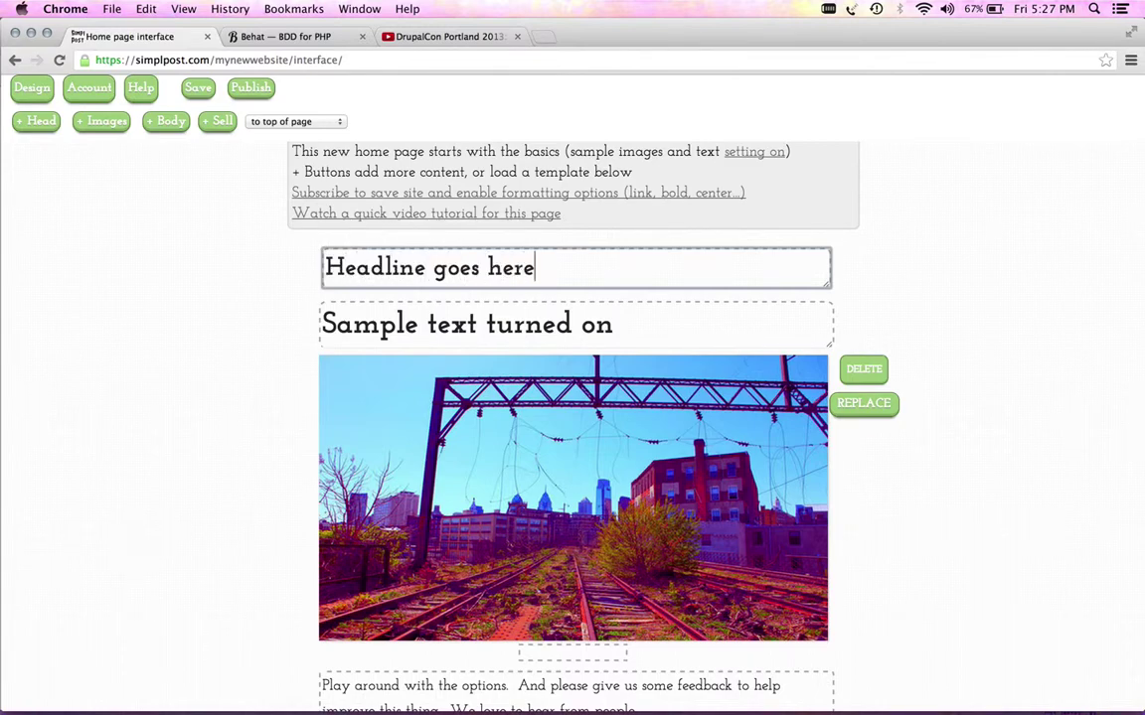
Set new content to go to the bottom of the page and add a body block reading "A new body of text.".
click(303, 122)
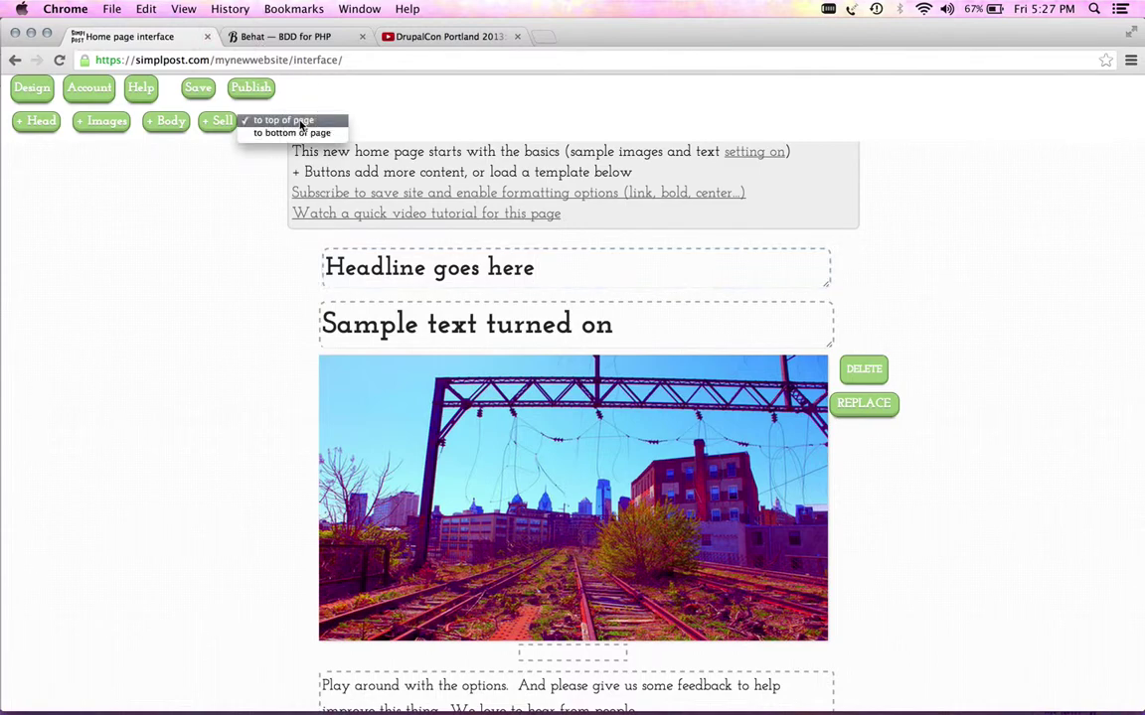
click(296, 132)
click(166, 122)
click(444, 570)
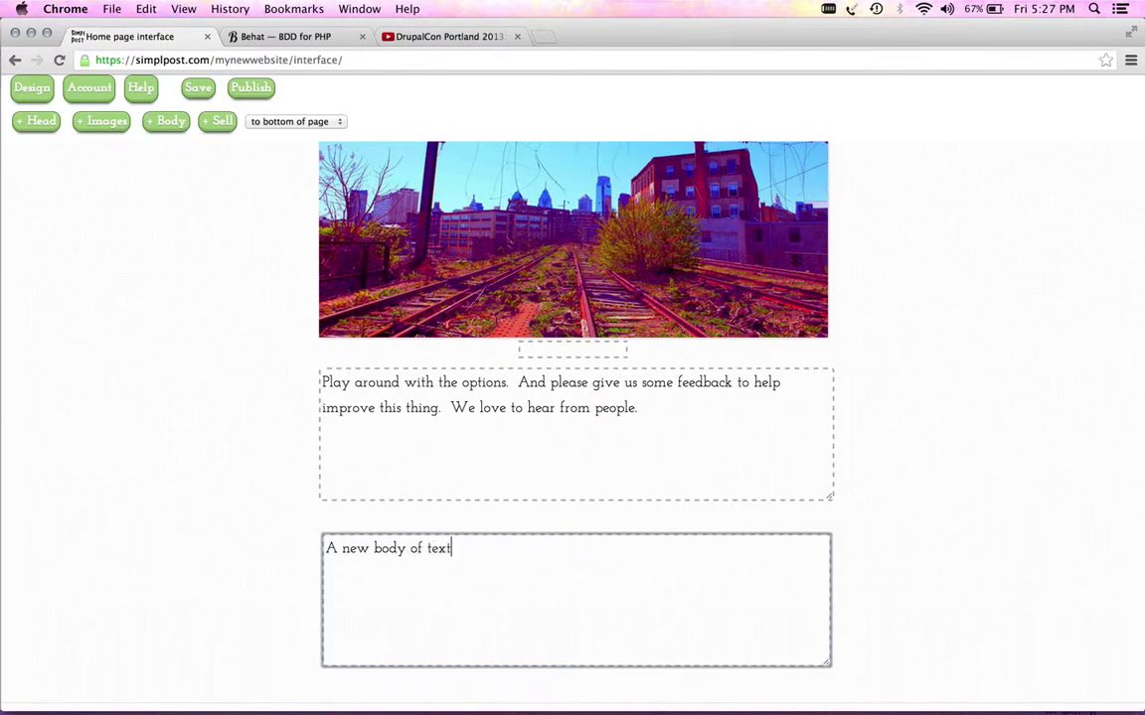
Move the "Headline goes here" block below the "A new body of text." block and save the page.
scroll(575, 571, up, 5)
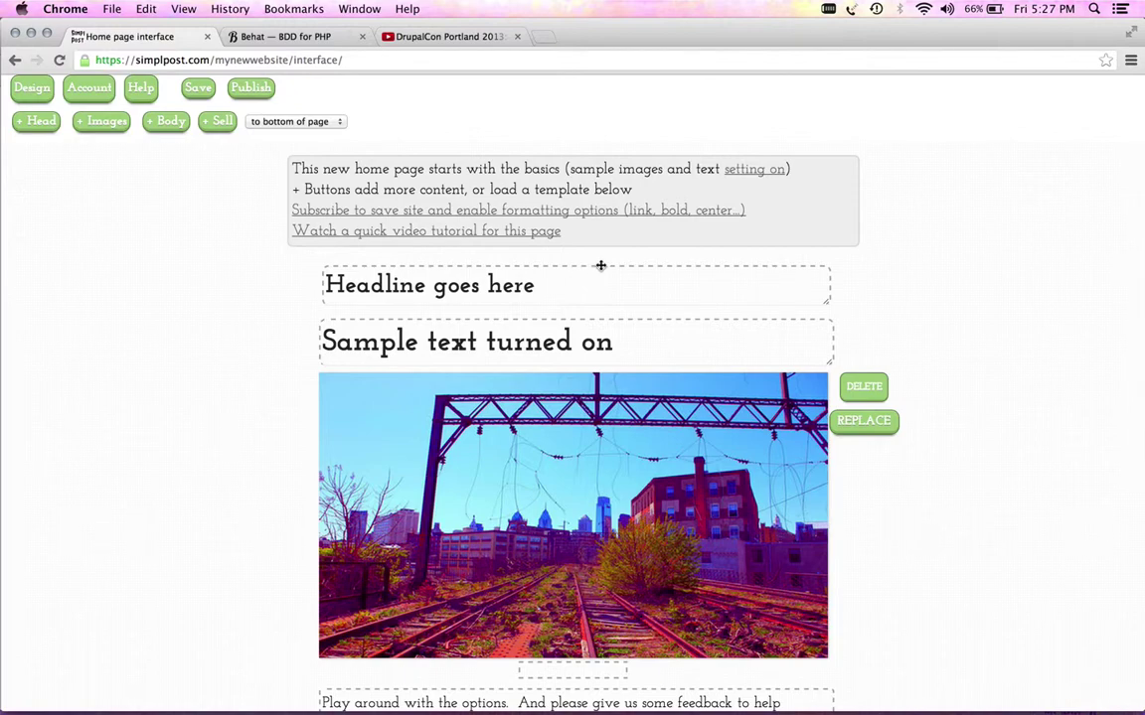
drag(600, 266, 592, 533)
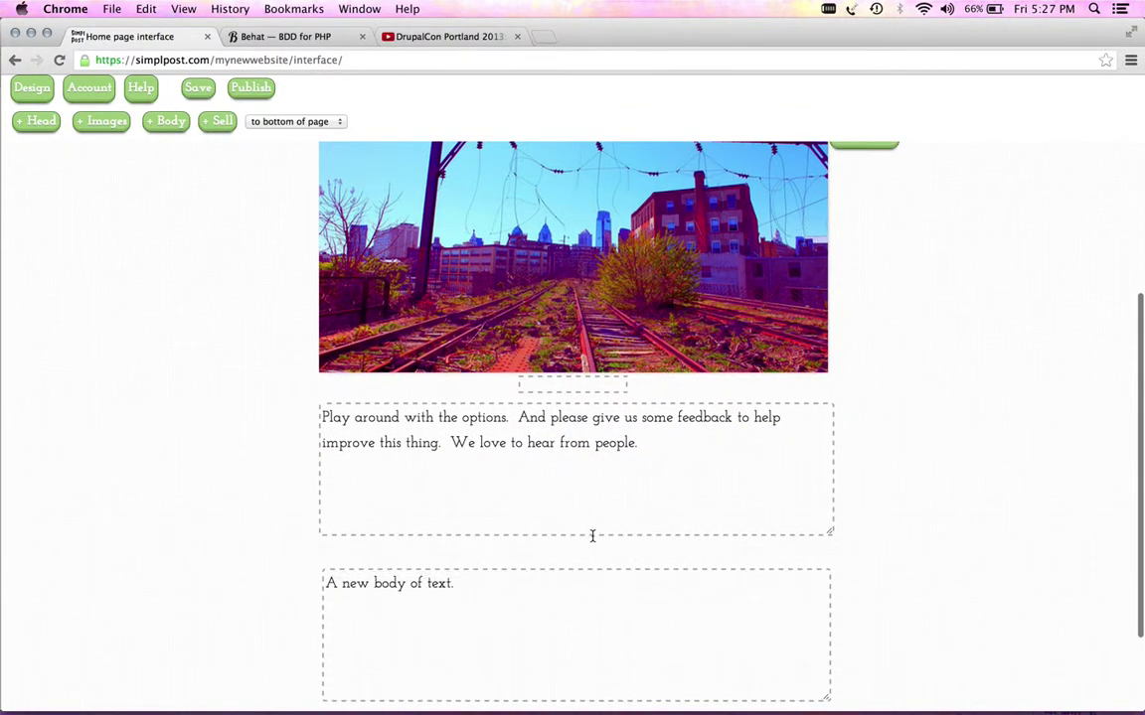
mouse_move(514, 696)
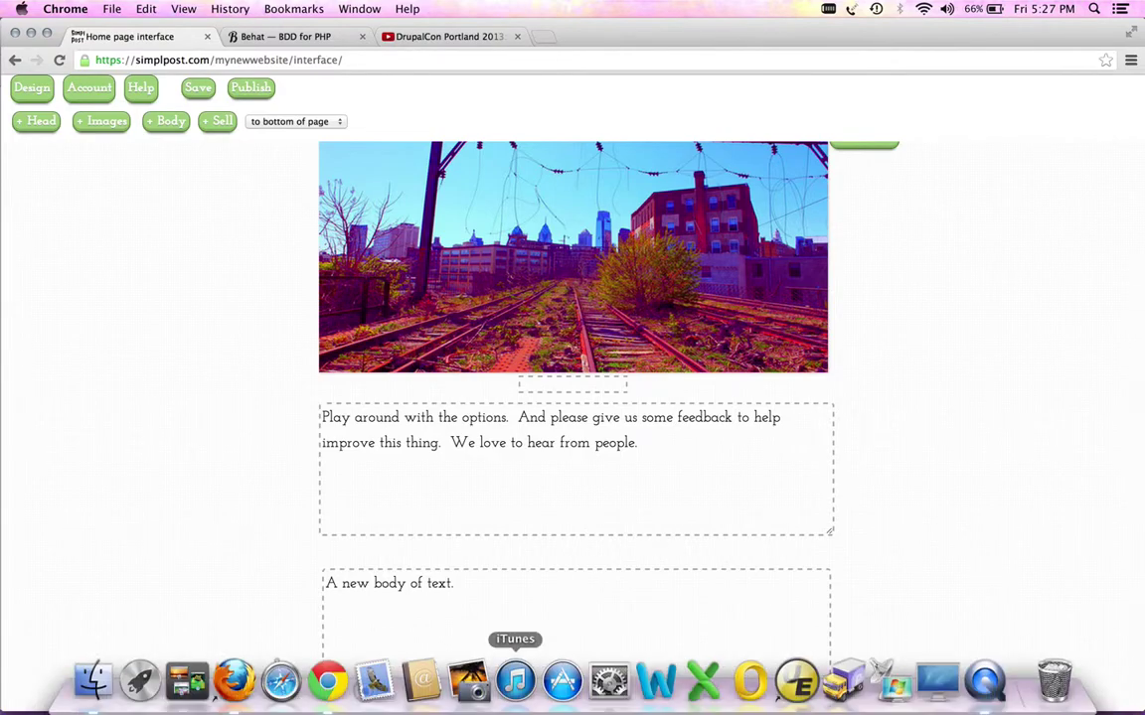
scroll(626, 403, up, 5)
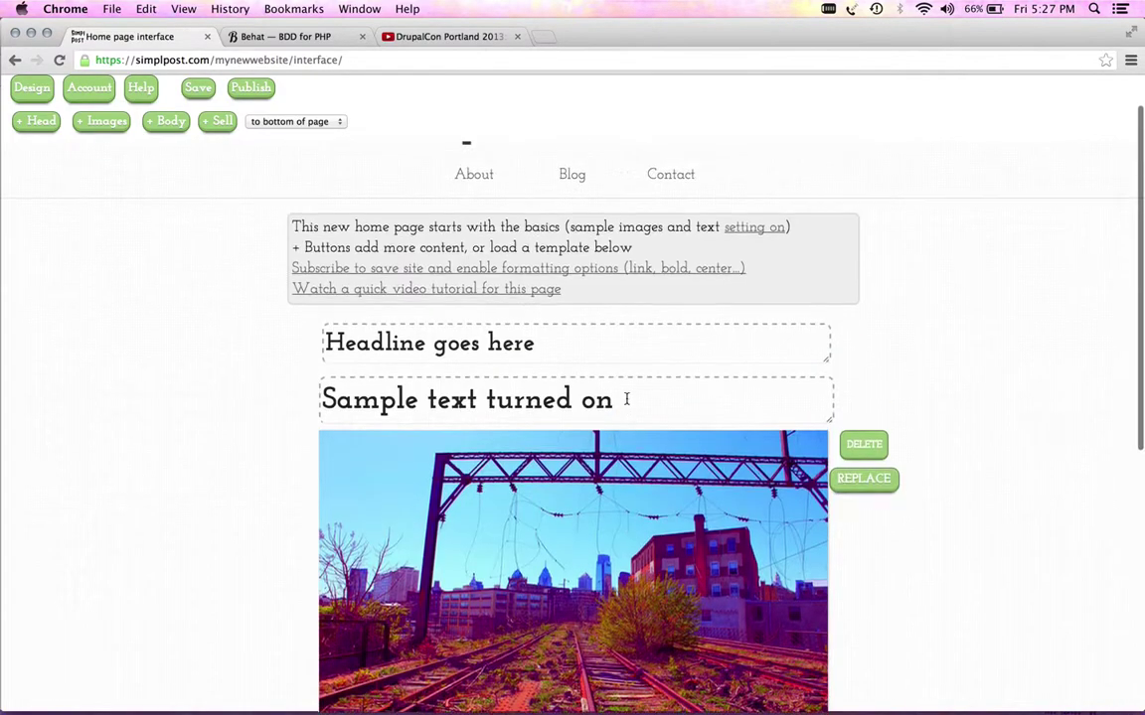
drag(528, 357, 537, 598)
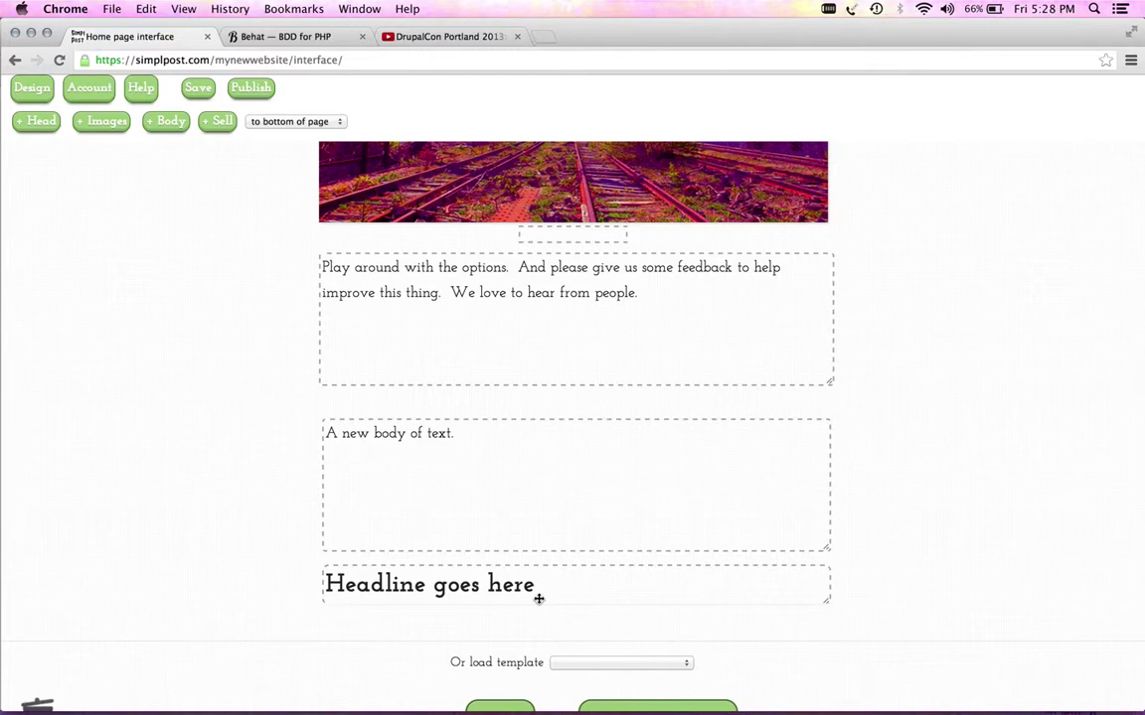
click(498, 709)
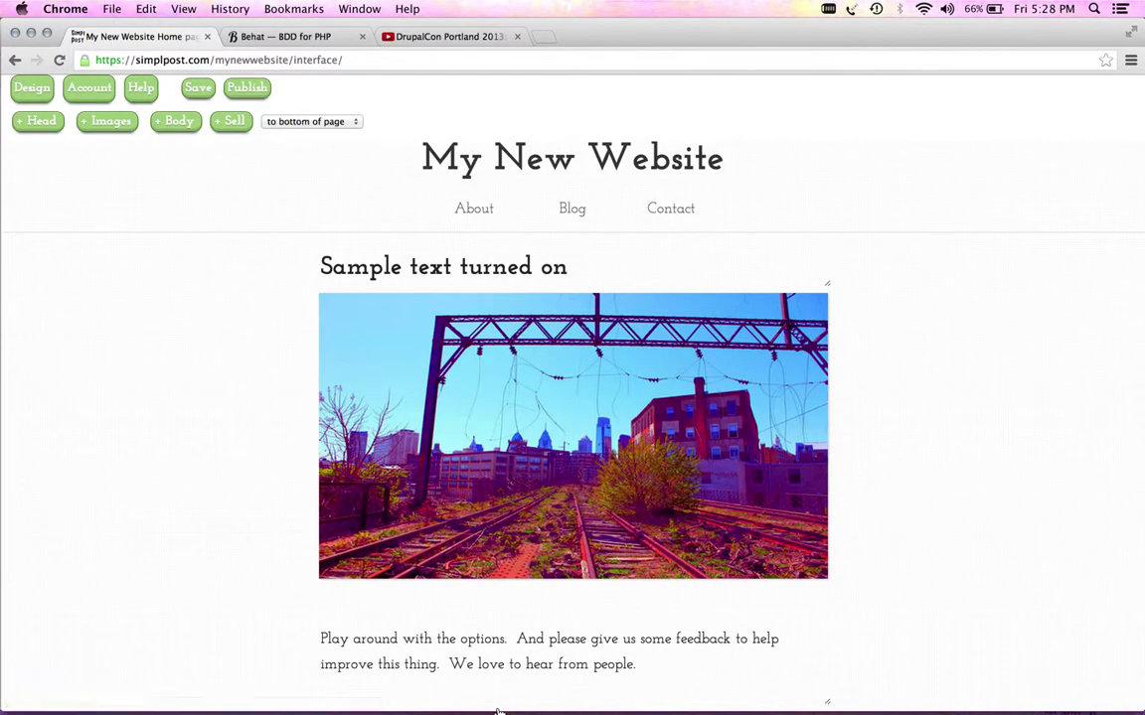
Open the page's layout options and save the page with "Make text more draggable" enabled.
scroll(537, 686, down, 6)
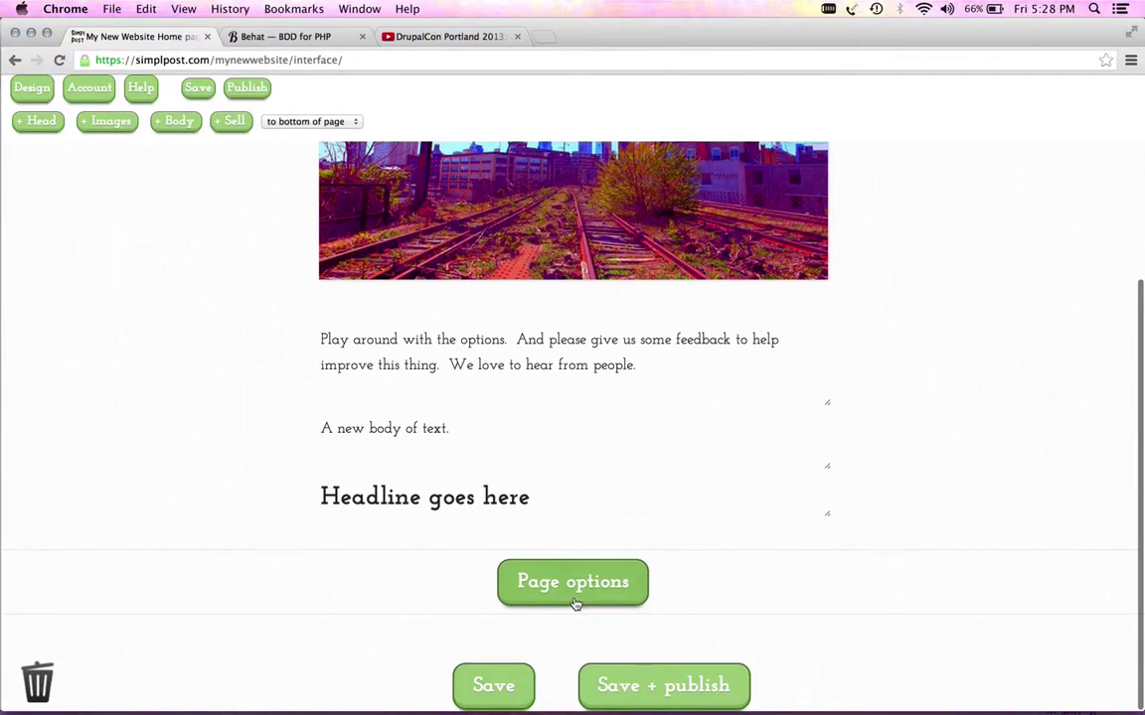
click(572, 525)
click(608, 604)
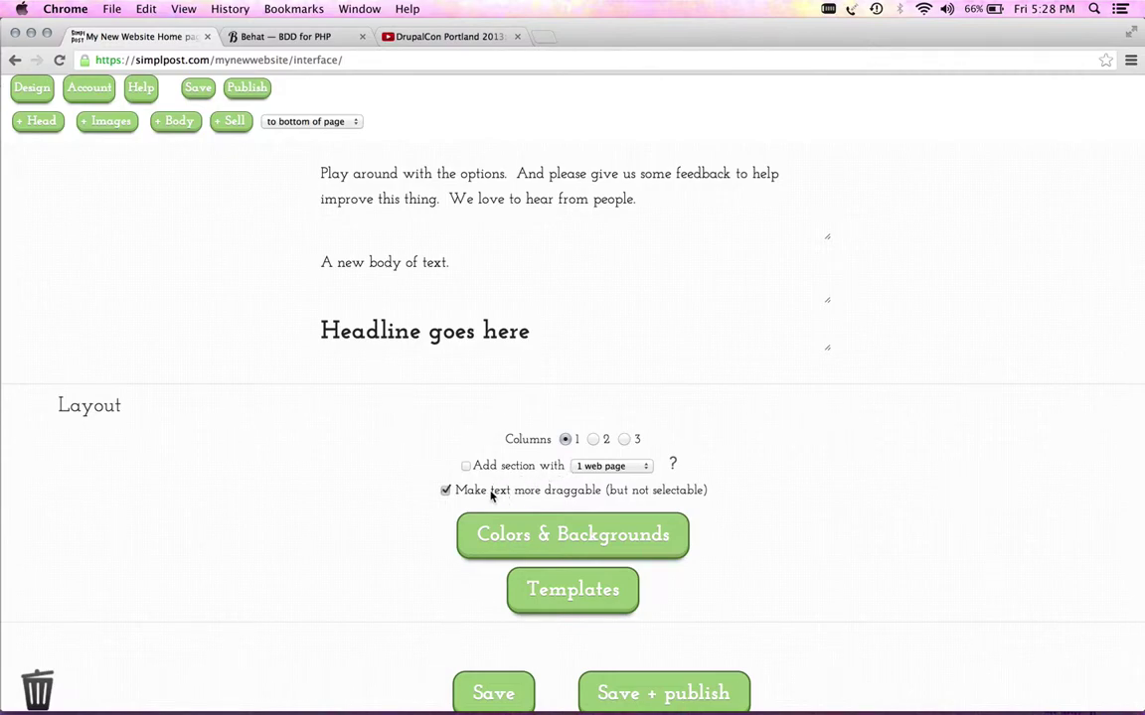
click(484, 691)
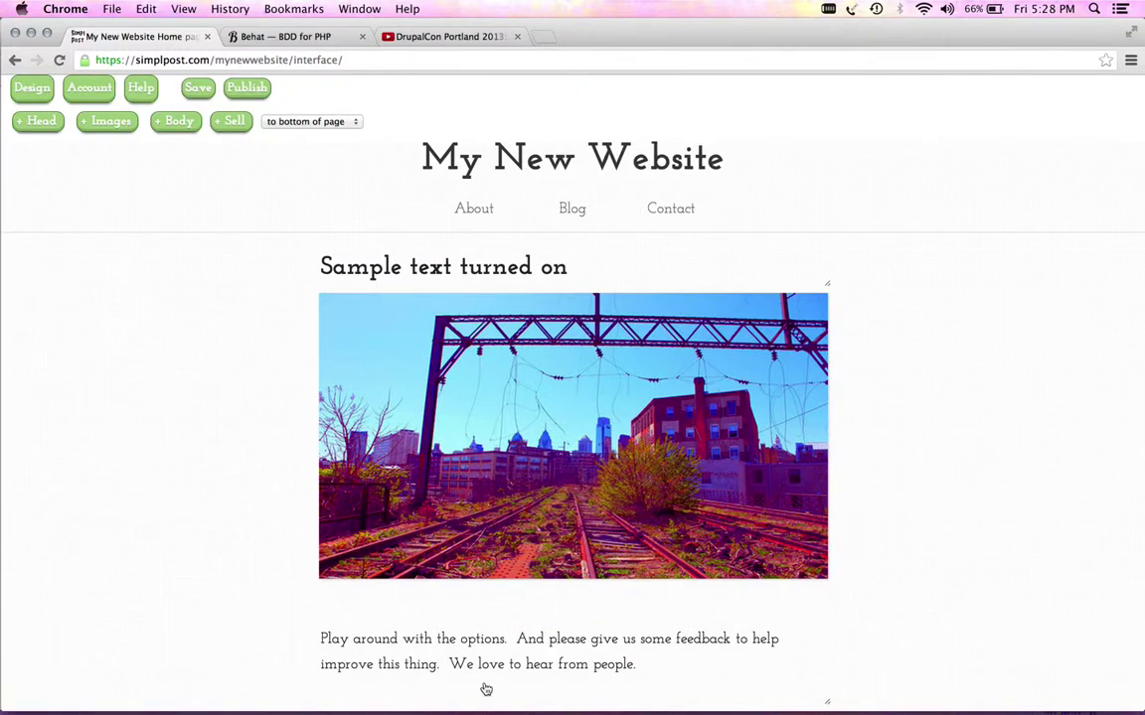
Try moving the "Play around with the options" body block by grabbing it on its text.
drag(503, 662, 506, 623)
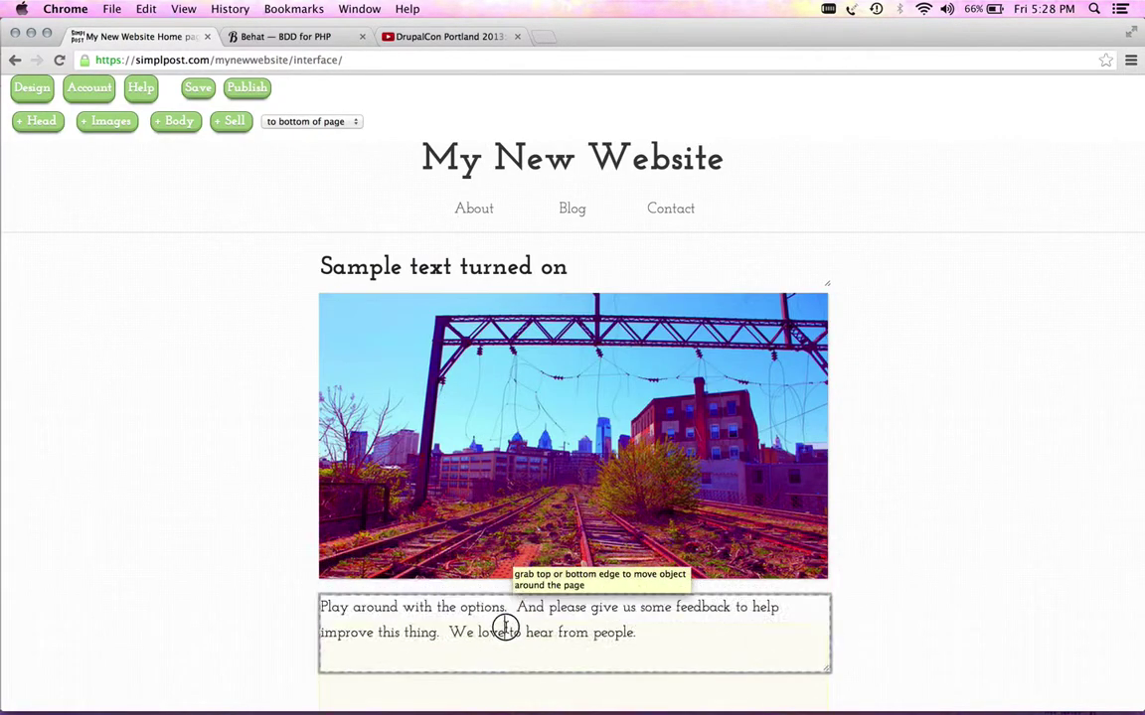
scroll(506, 628, down, 3)
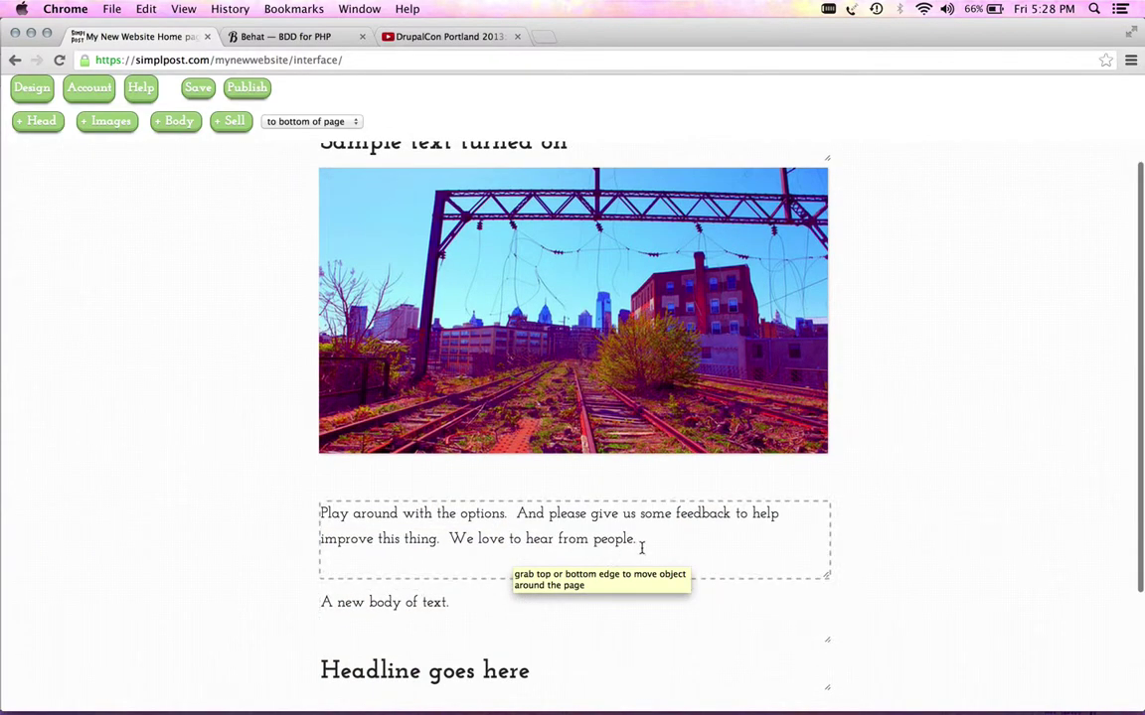
drag(641, 547, 617, 562)
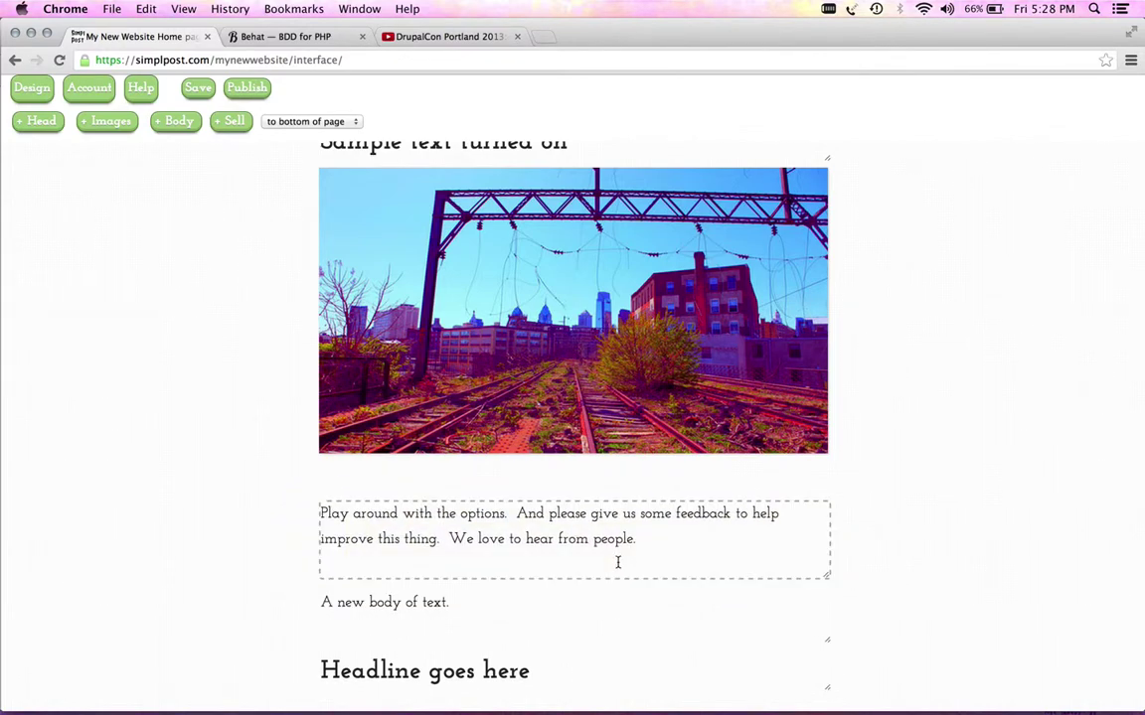
Open the page's layout options, set the page to 3 columns and save it.
scroll(617, 562, down, 4)
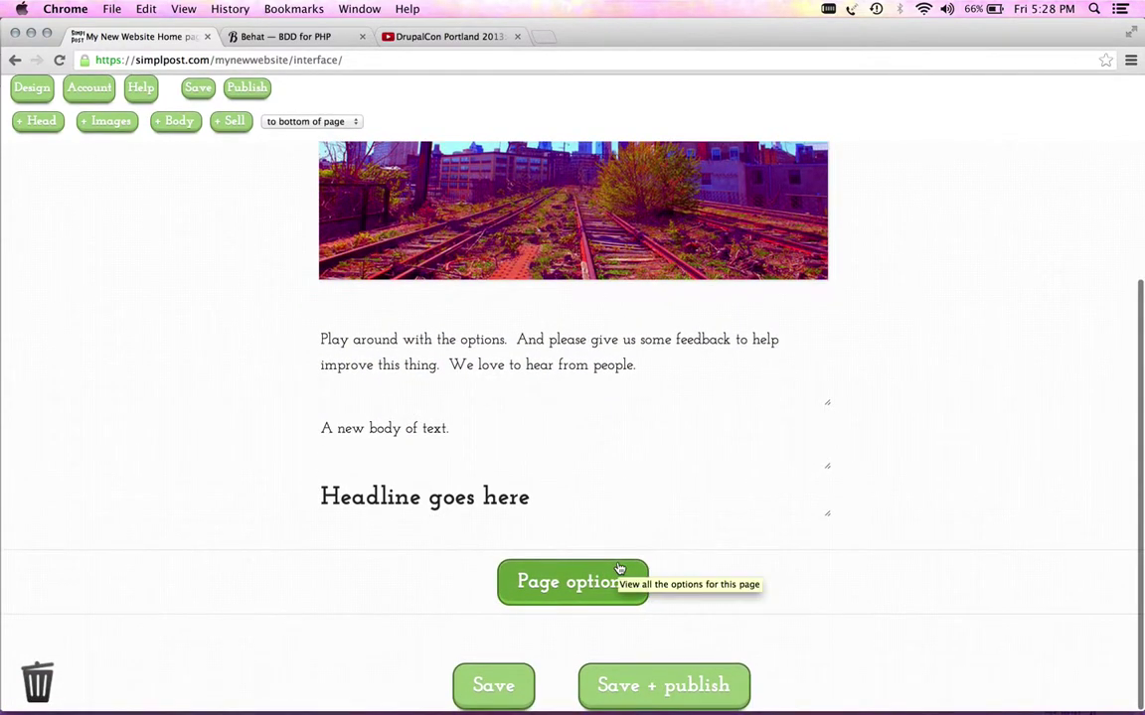
click(616, 574)
click(602, 600)
scroll(599, 603, down, 2)
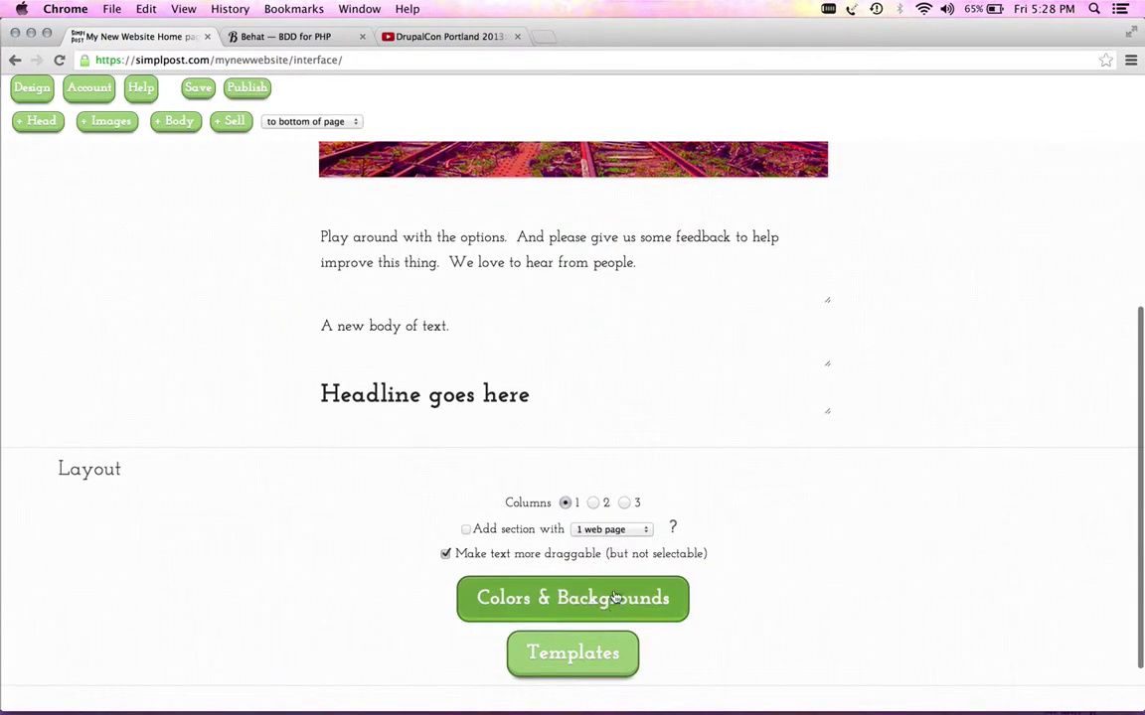
click(624, 504)
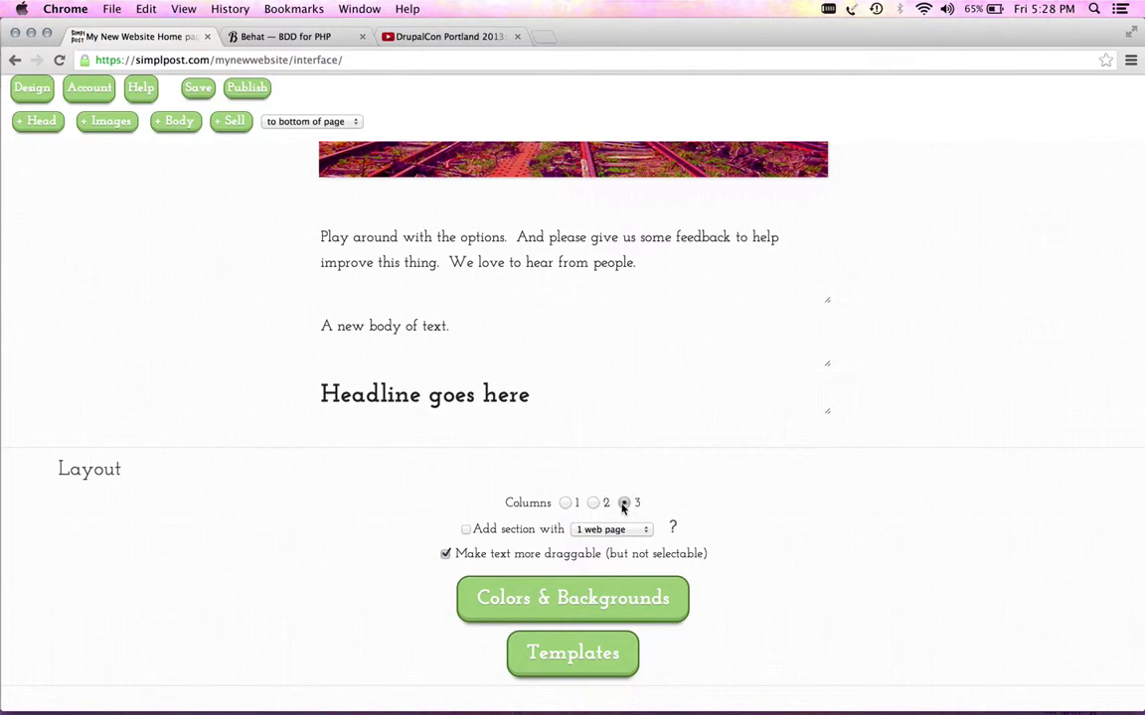
scroll(624, 504, down, 2)
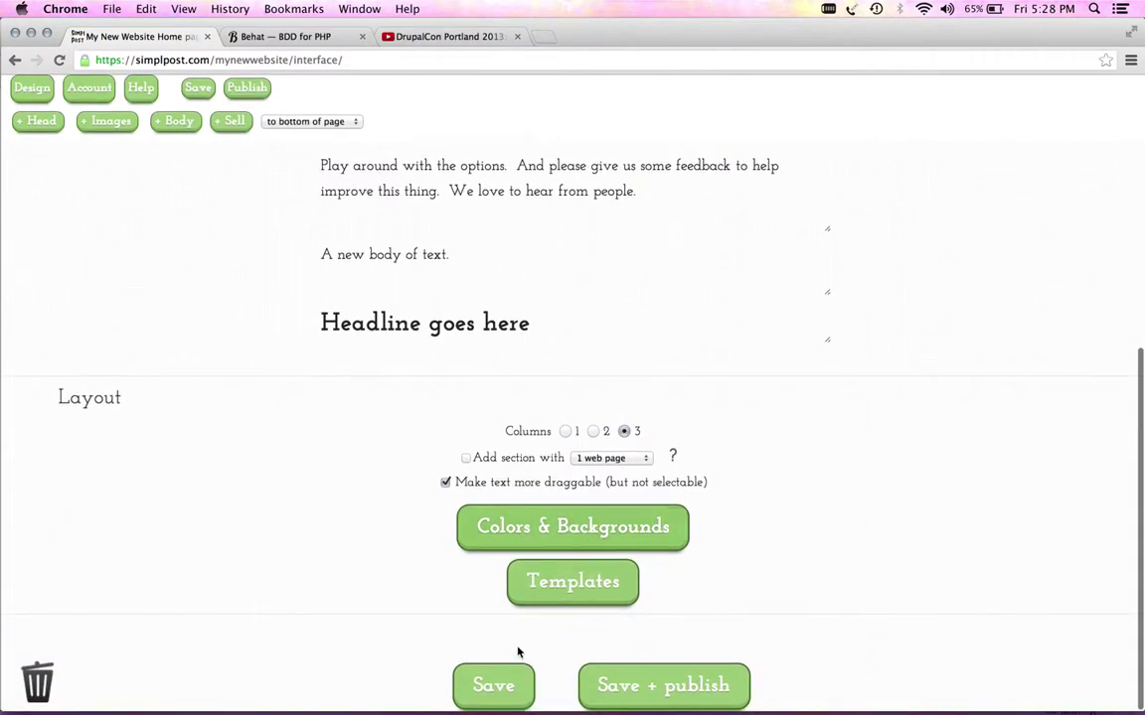
click(499, 686)
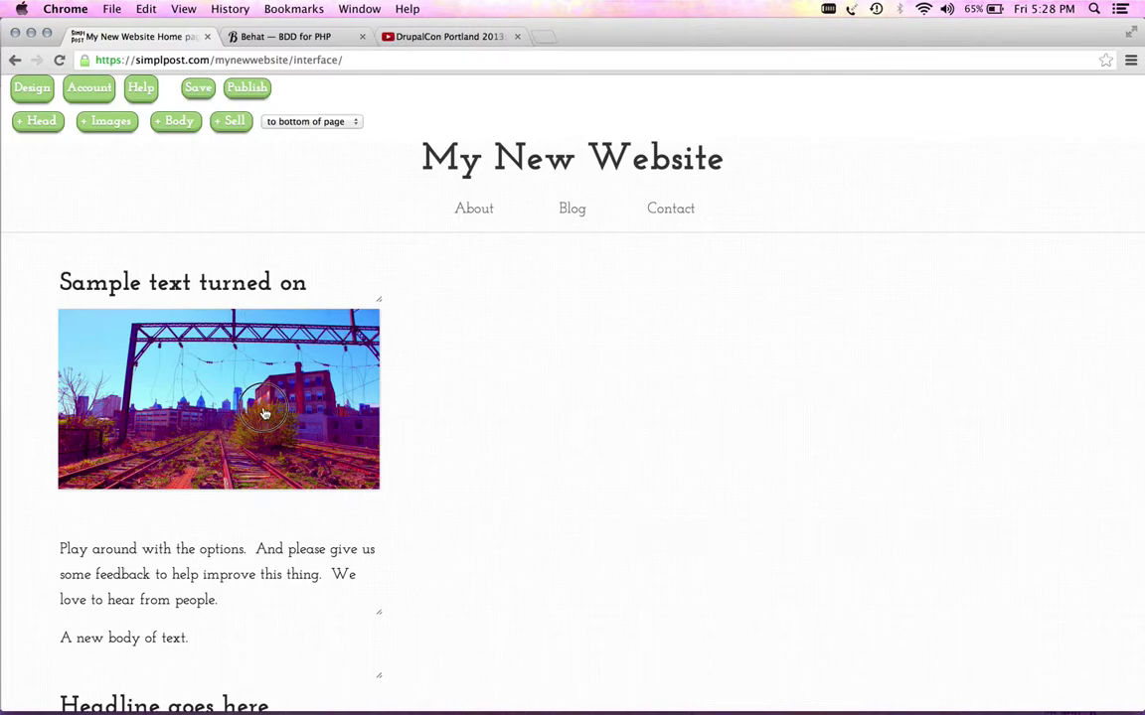
Move the photo into the middle column and the "Headline goes here" and "A new body of text." blocks into the third column.
drag(264, 414, 554, 374)
drag(298, 474, 924, 283)
drag(171, 413, 872, 345)
Save and publish the page, view the public version, and return to the editor.
scroll(642, 514, down, 2)
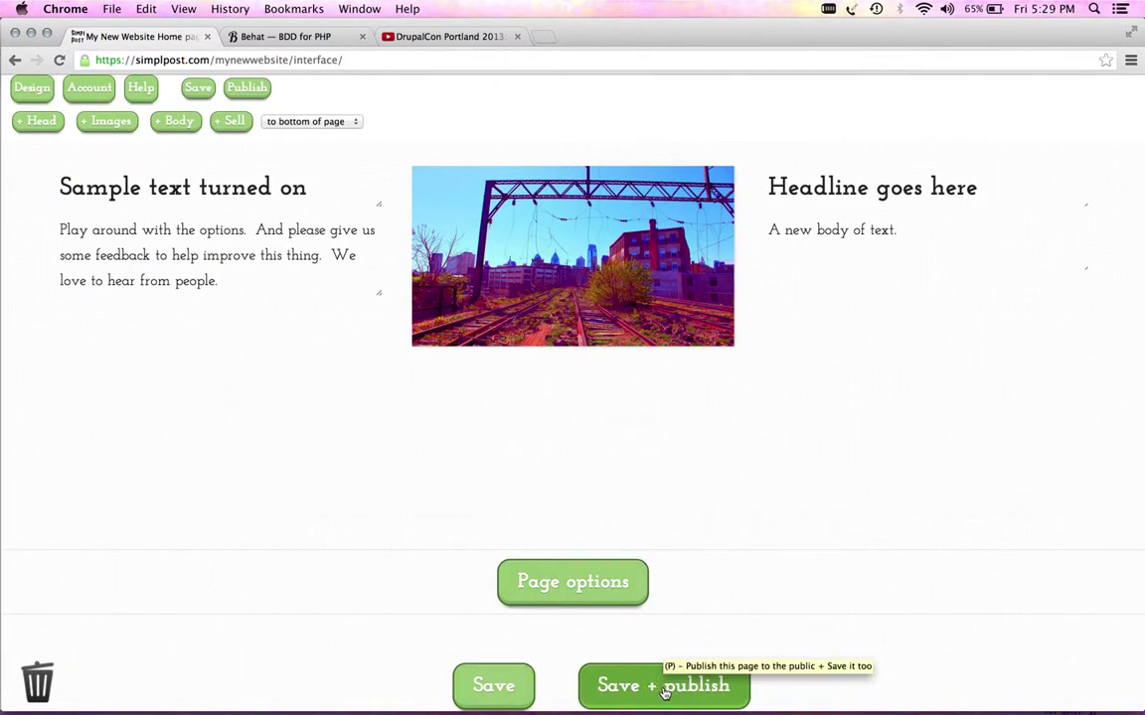
click(663, 691)
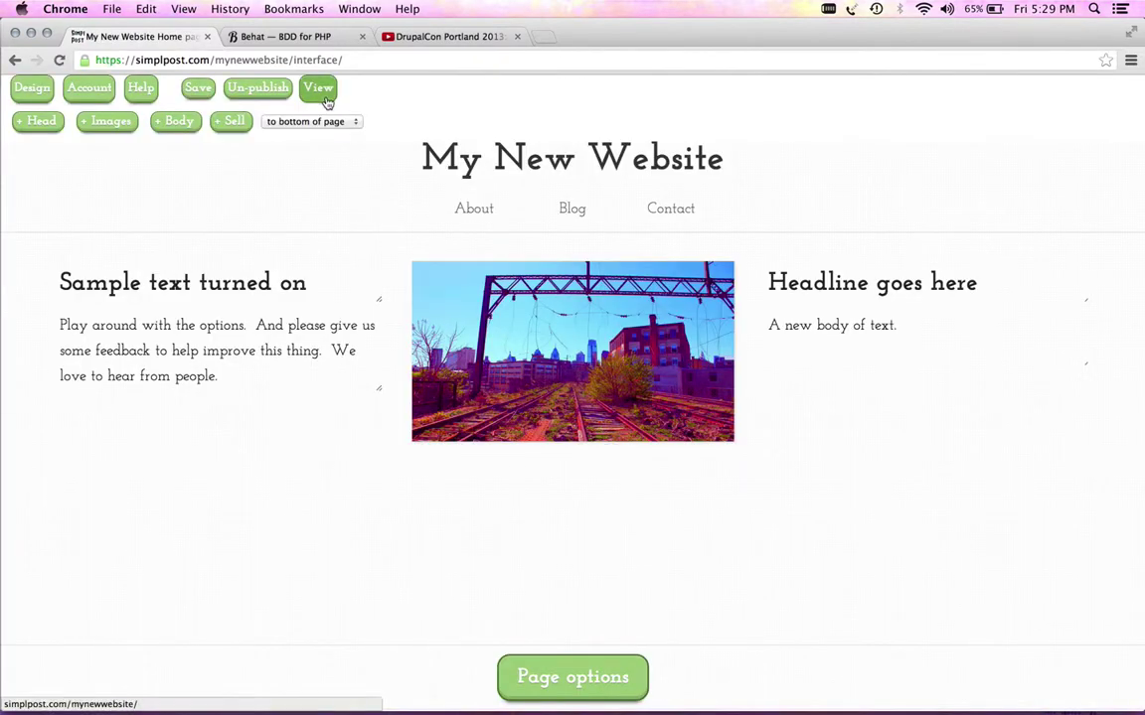
click(317, 88)
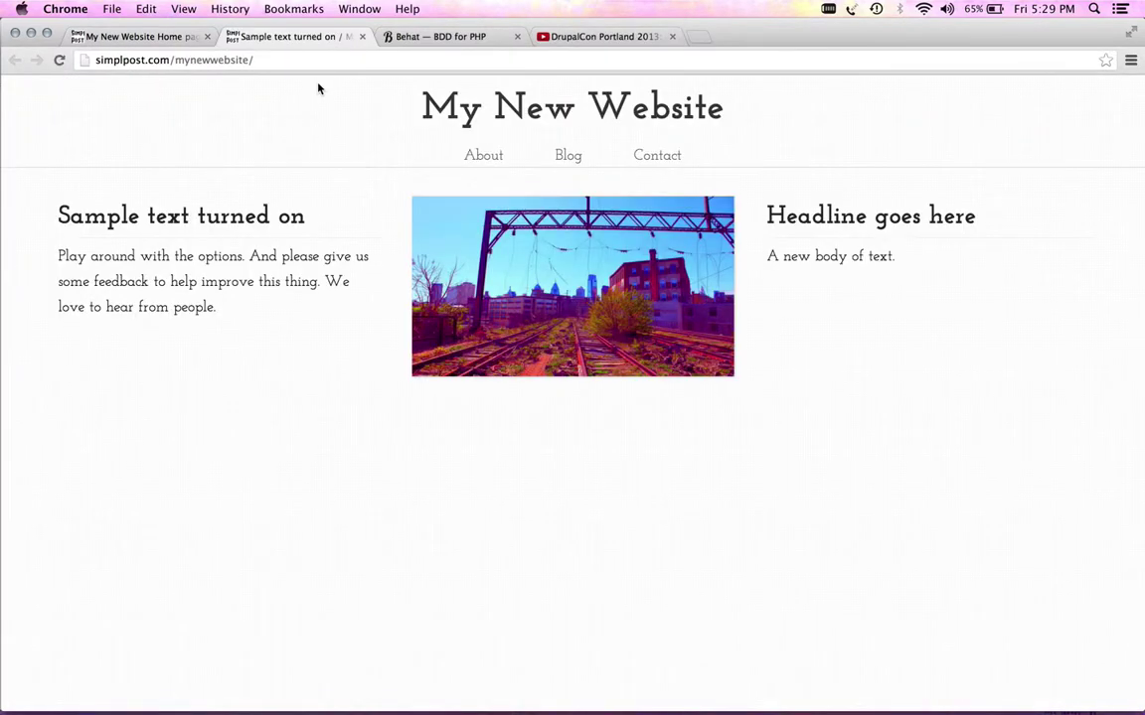
key(super+w)
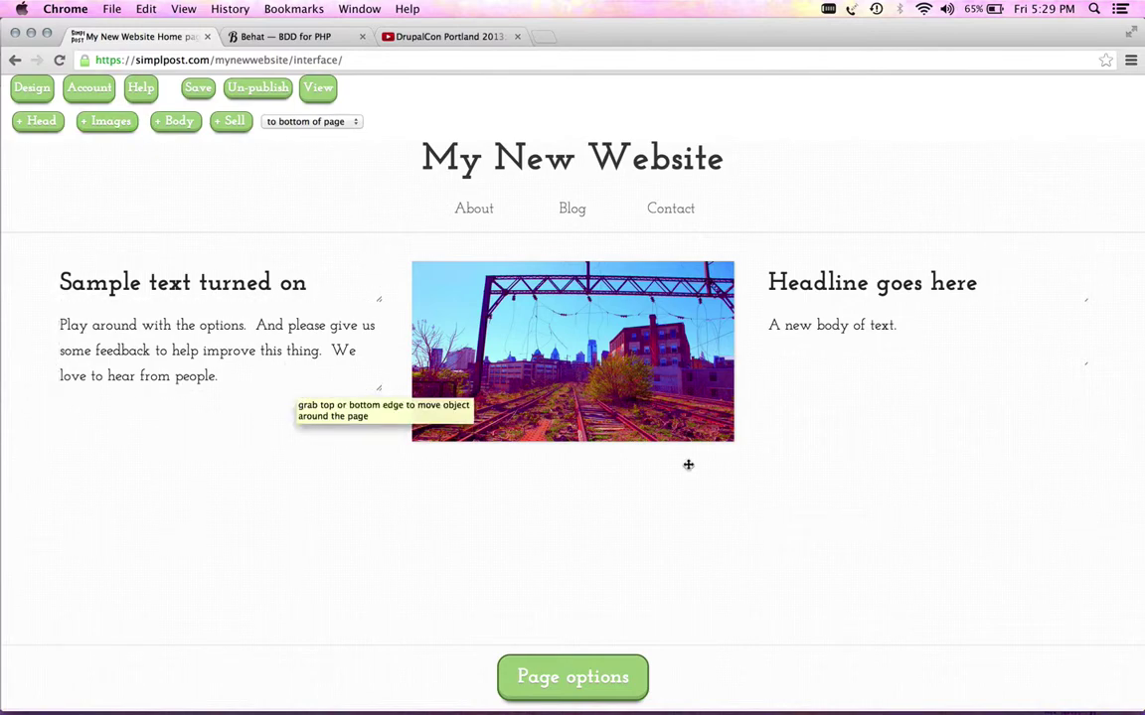
Open the page's layout options and enable adding a section of web pages.
scroll(645, 344, down, 2)
scroll(646, 341, down, 1)
scroll(644, 348, up, 3)
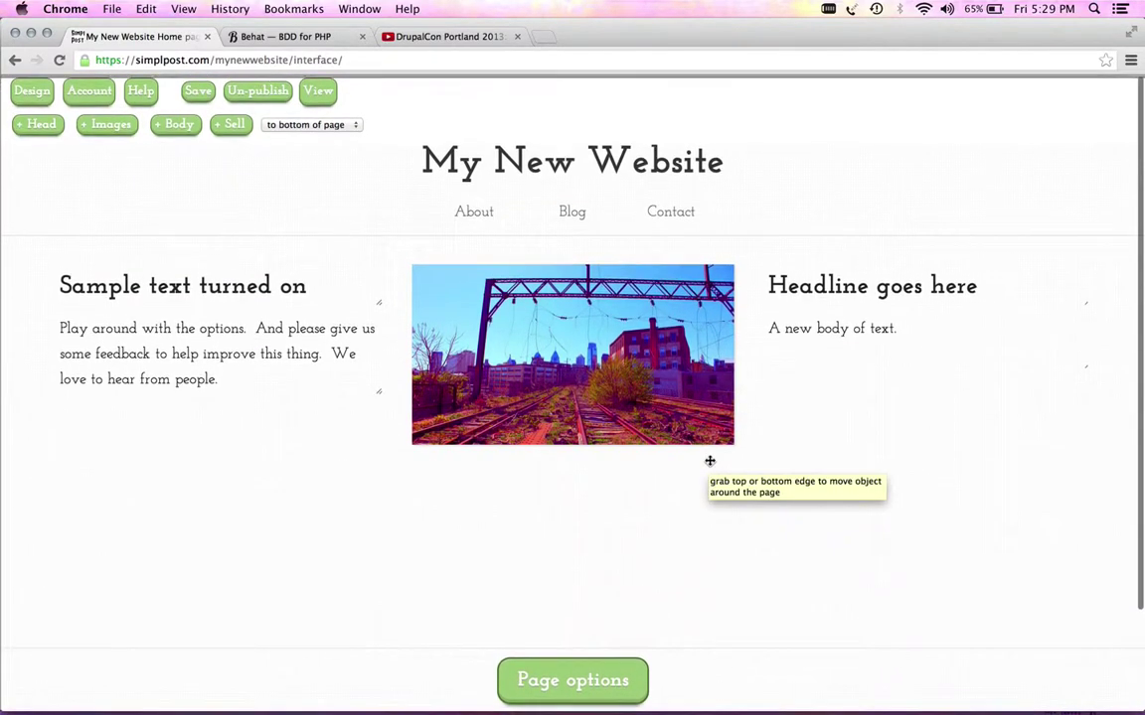
scroll(710, 461, down, 2)
click(584, 580)
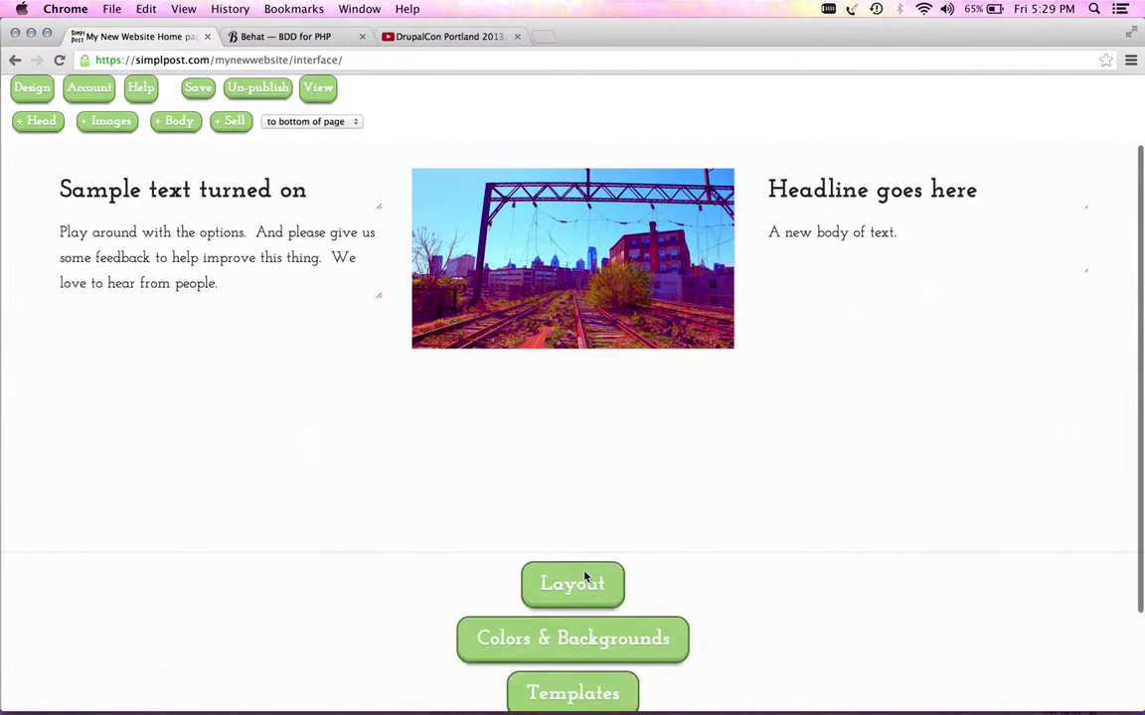
scroll(585, 582, down, 2)
click(586, 509)
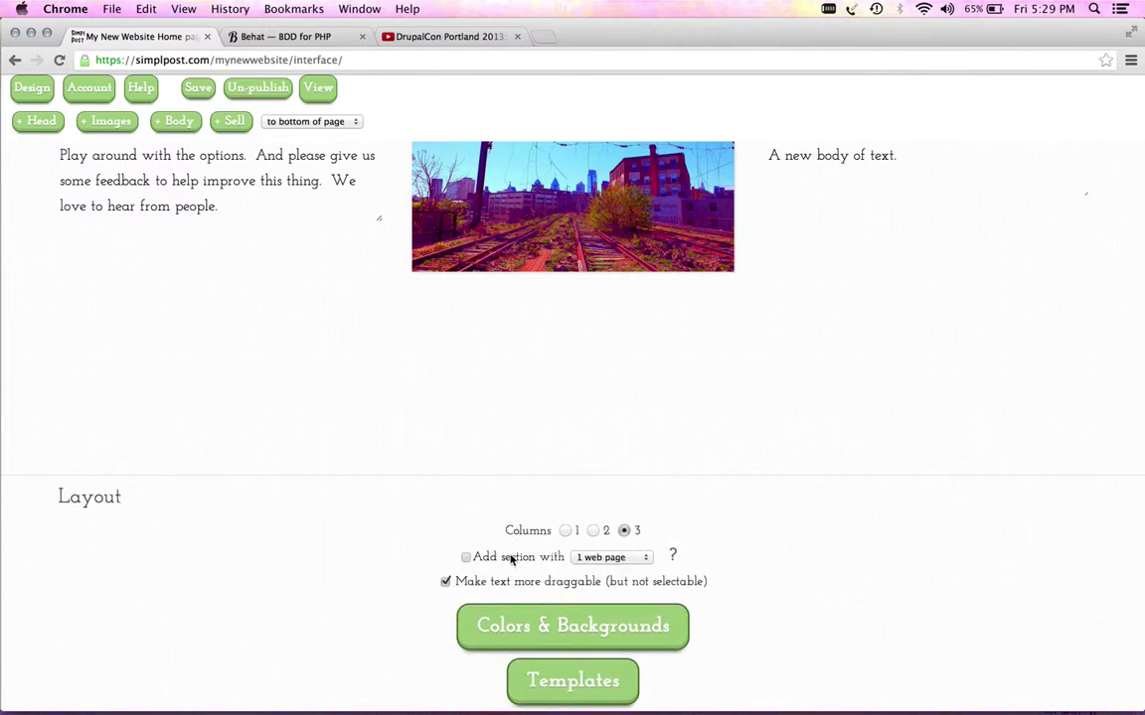
click(512, 561)
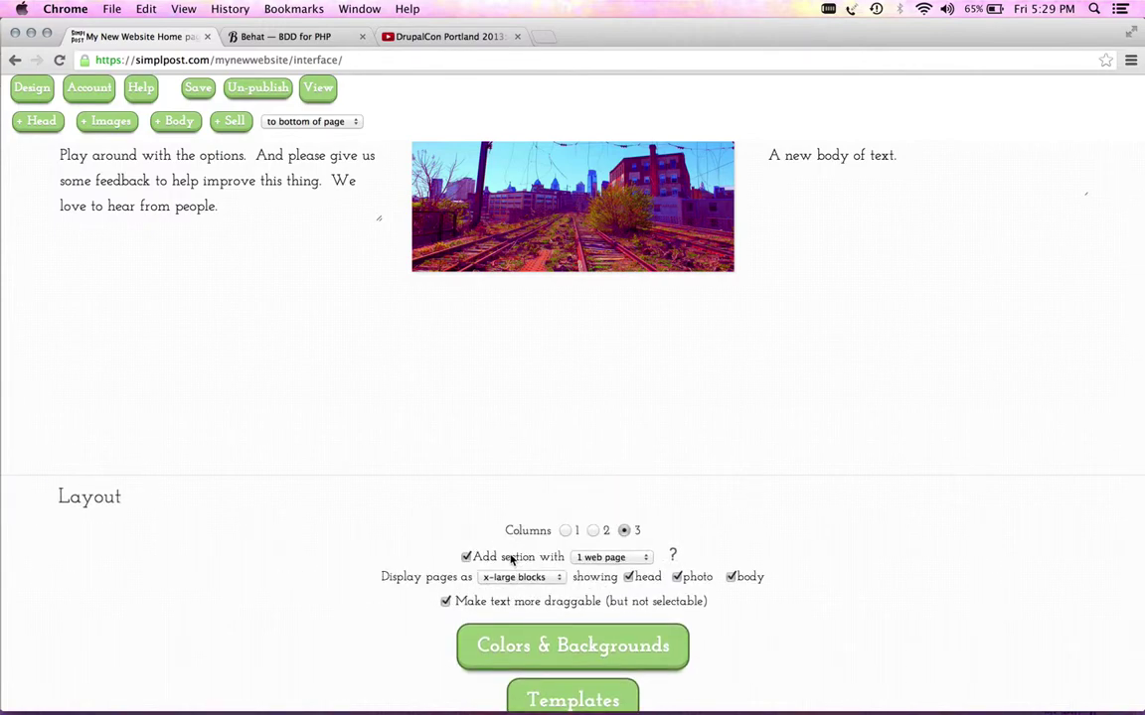
Set the added section to 4 web pages and save the page.
scroll(511, 562, down, 3)
click(616, 472)
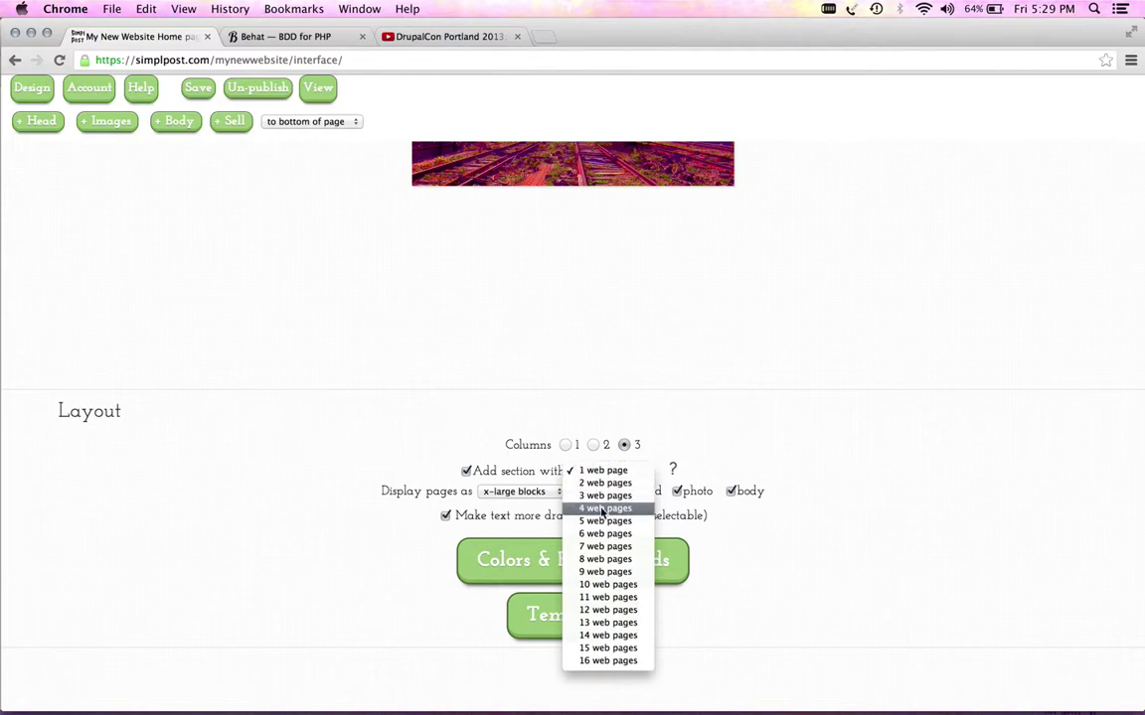
click(599, 510)
scroll(596, 477, down, 2)
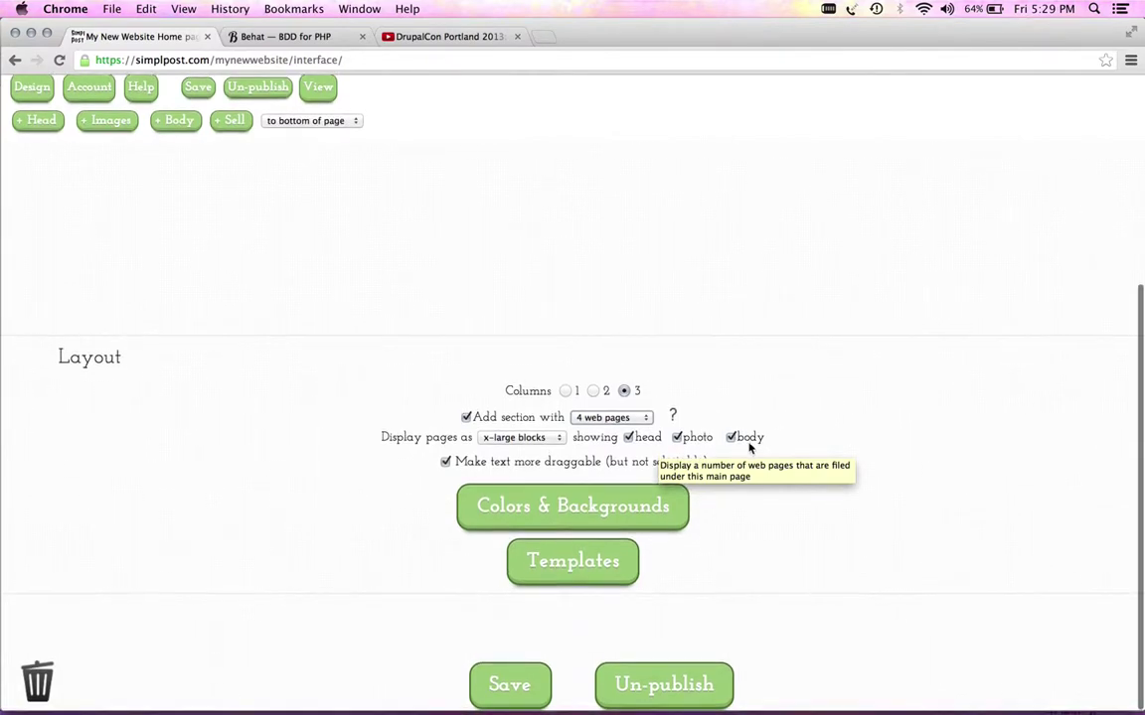
click(511, 684)
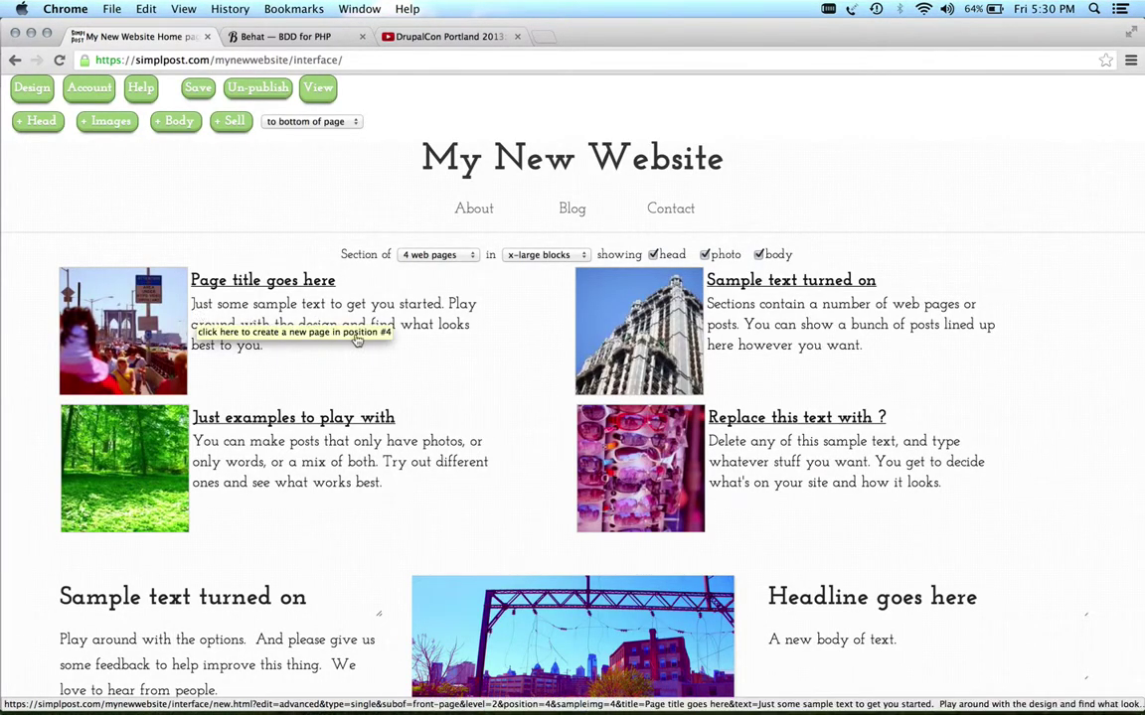
Move the "Page title goes here" item to second place, and create and save a page from the "Sample text turned on" item.
drag(261, 326, 790, 326)
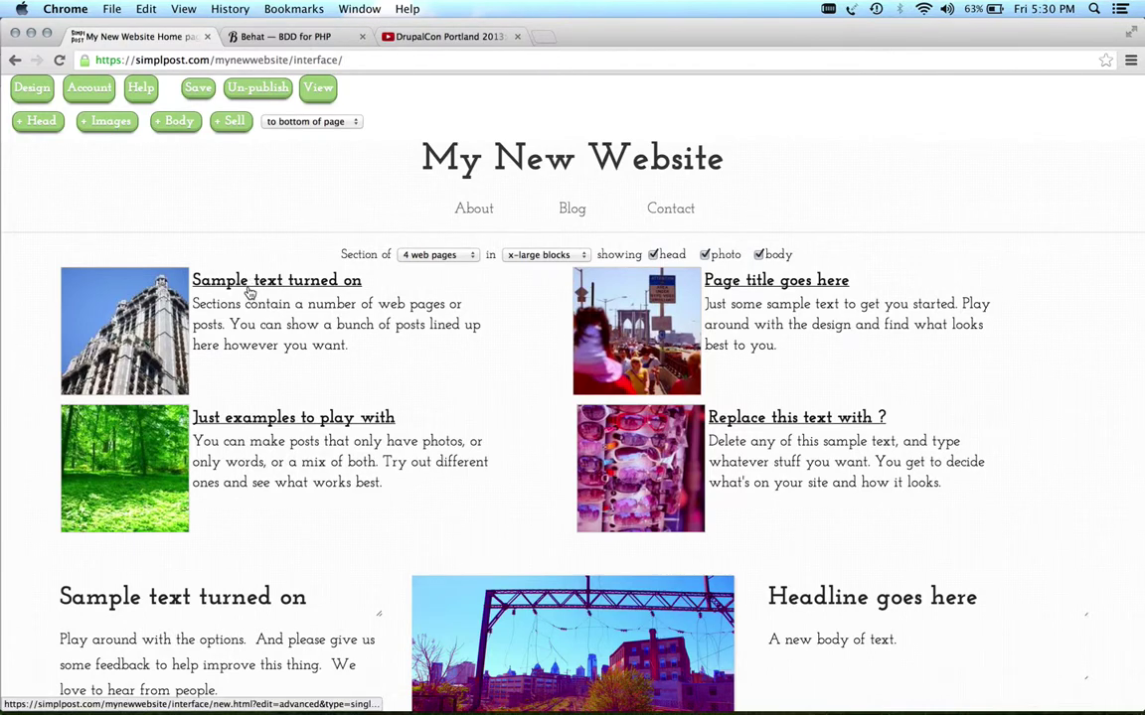
scroll(255, 285, down, 3)
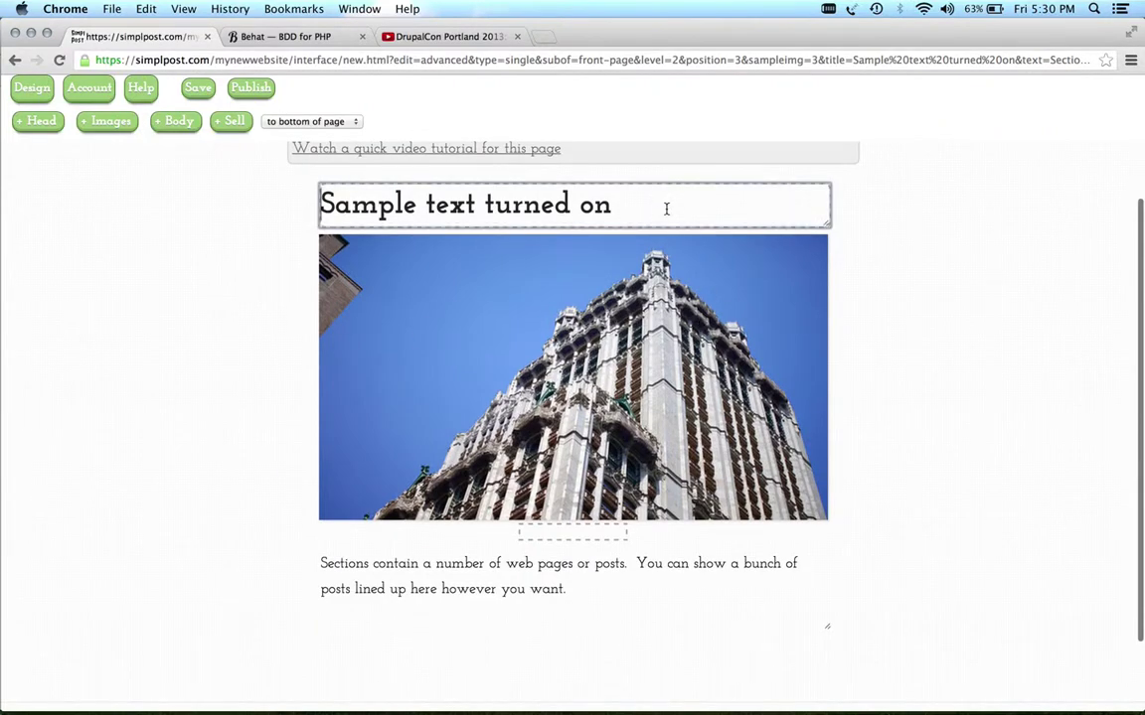
double_click(623, 201)
shift+click(317, 196)
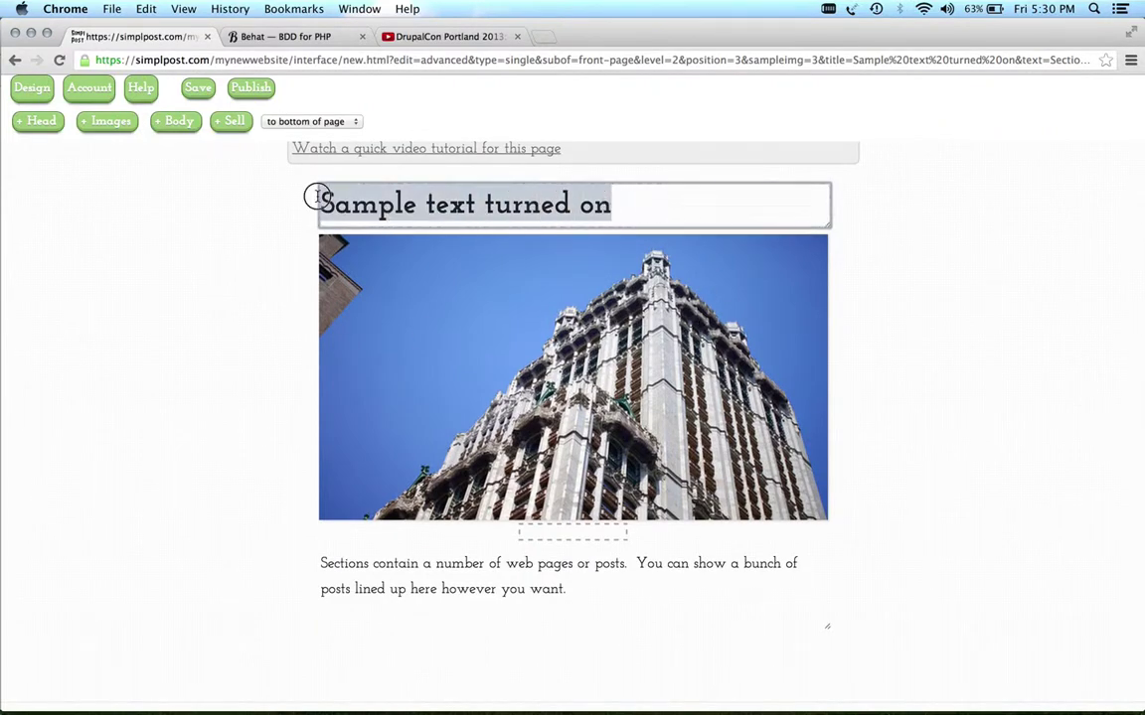
scroll(296, 315, down, 3)
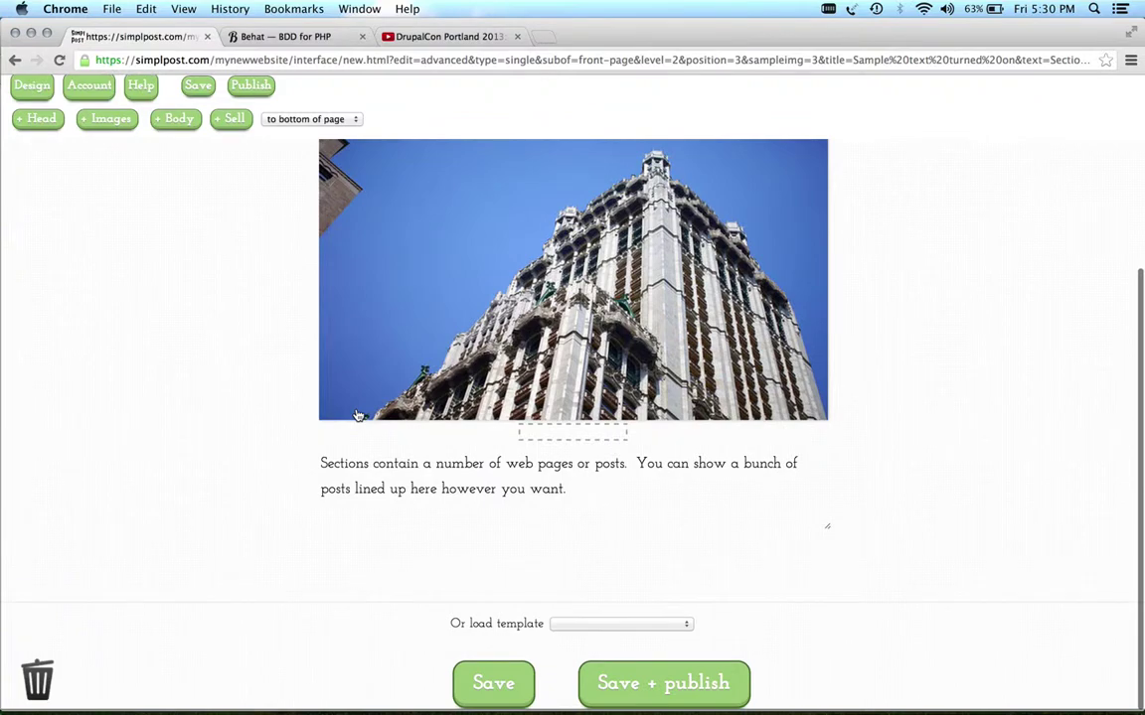
click(488, 683)
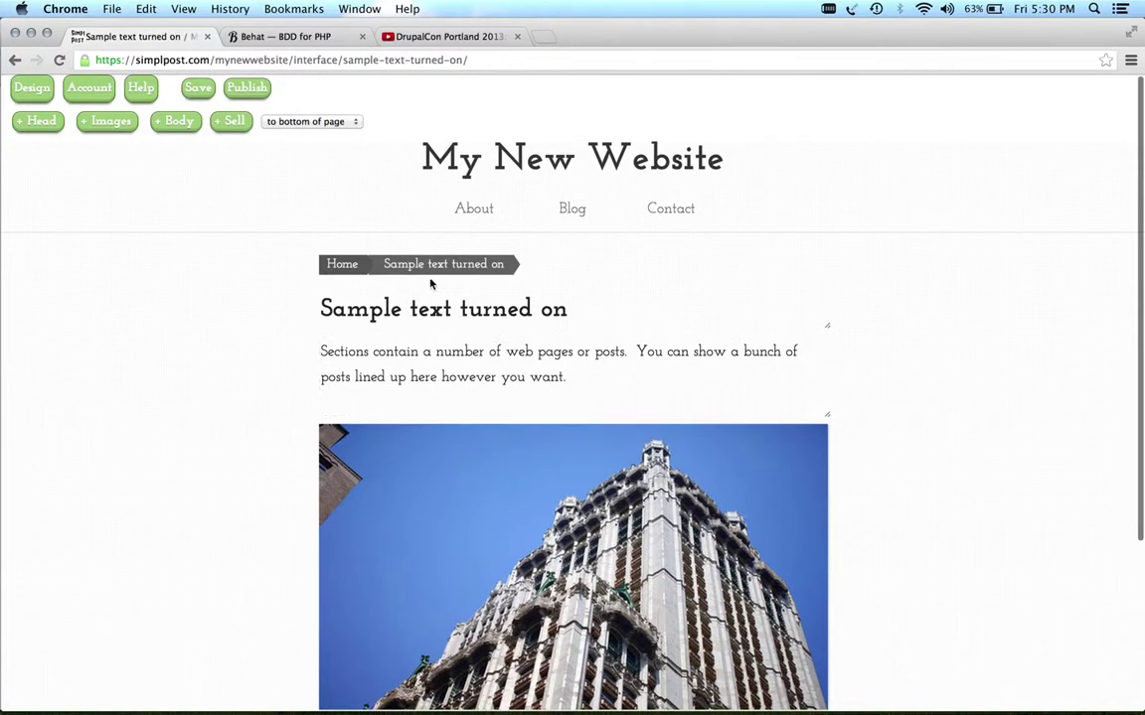
Return to the home page, set its section to display large blocks and save the page.
click(343, 267)
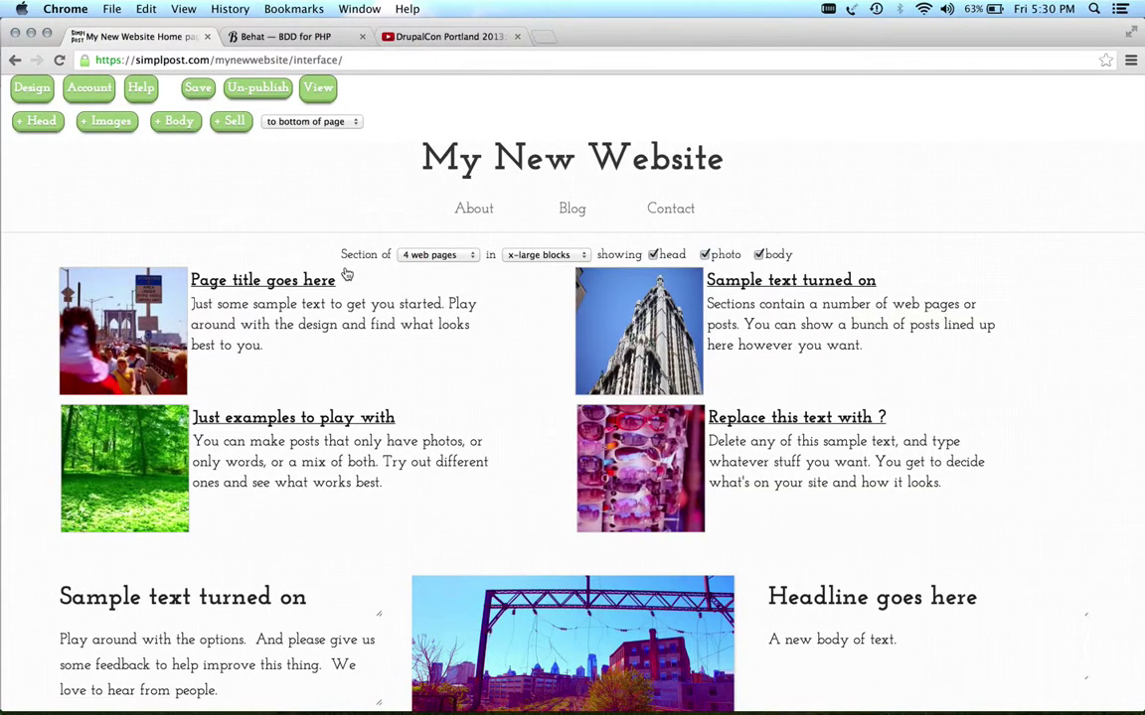
click(197, 89)
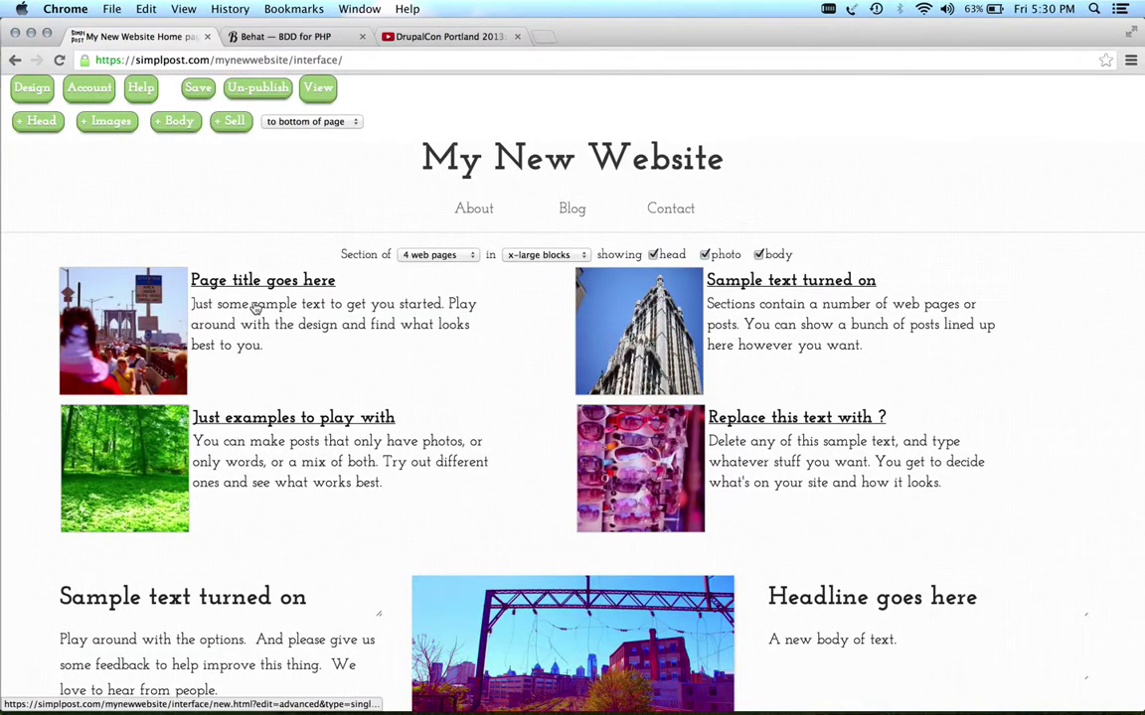
click(532, 257)
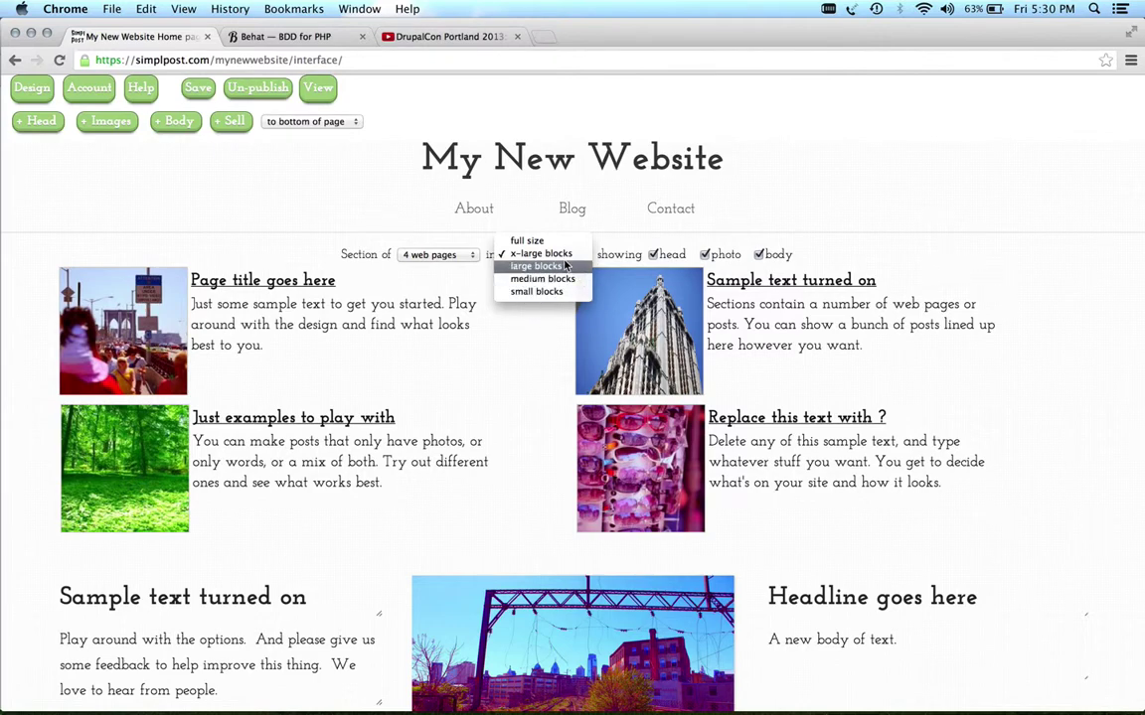
click(563, 268)
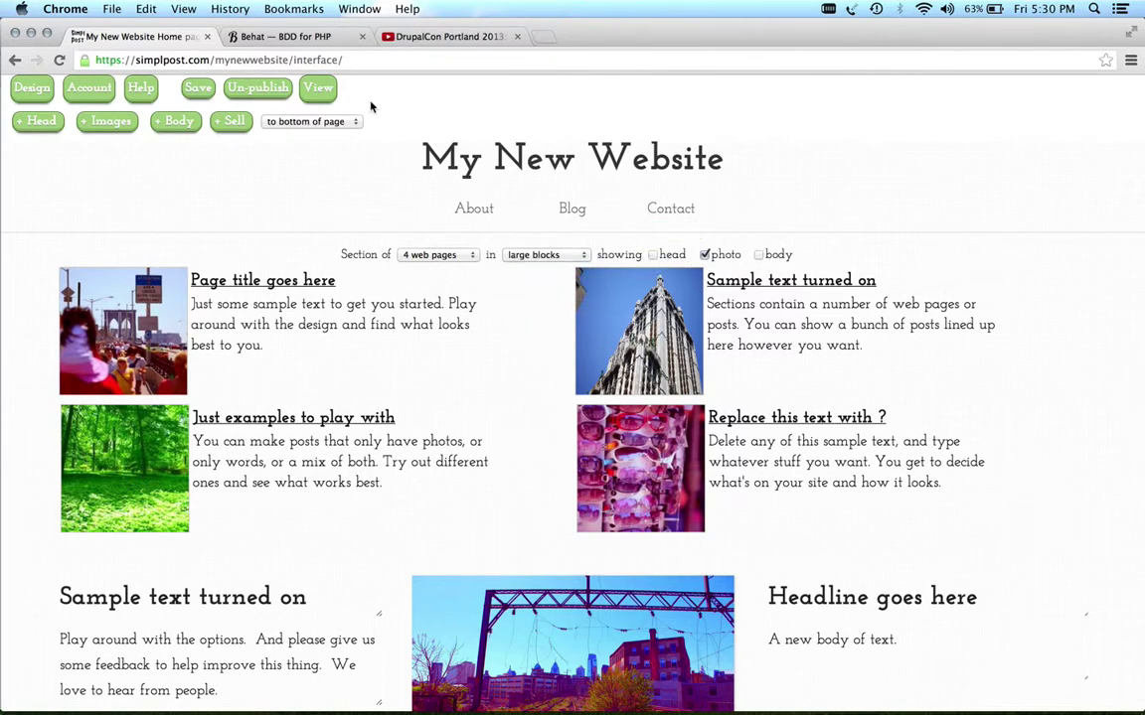
click(198, 88)
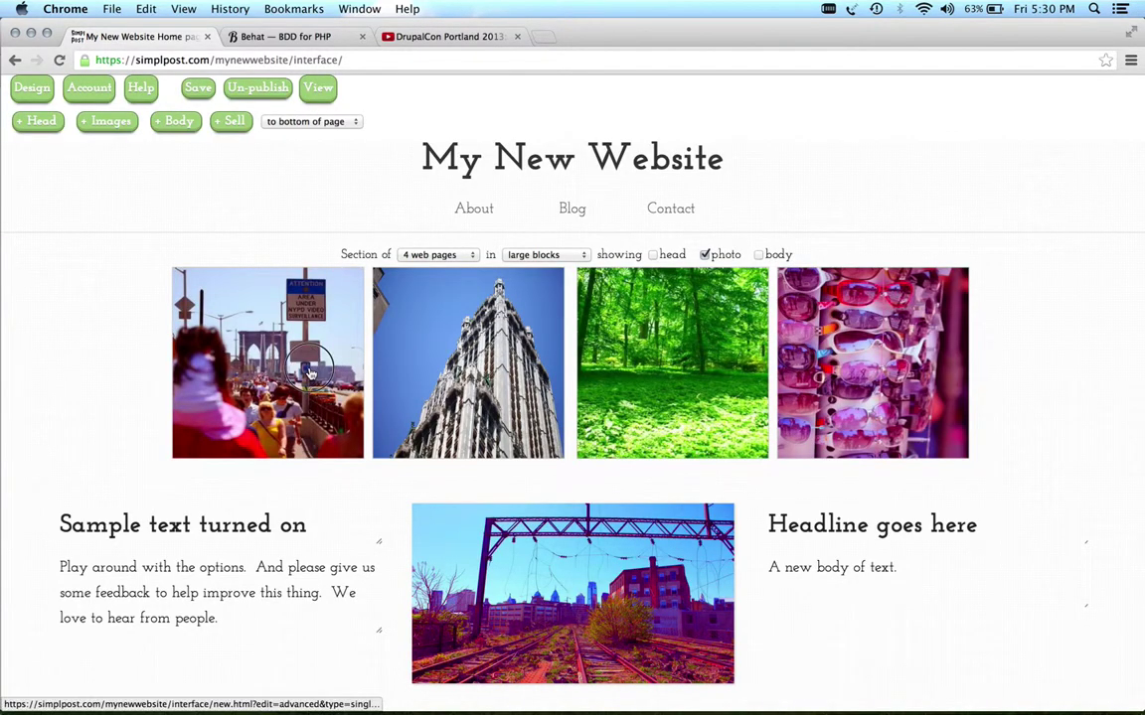
Move the bridge photo to third place in the section, set the section to 16 web pages and save the page.
drag(309, 372, 681, 353)
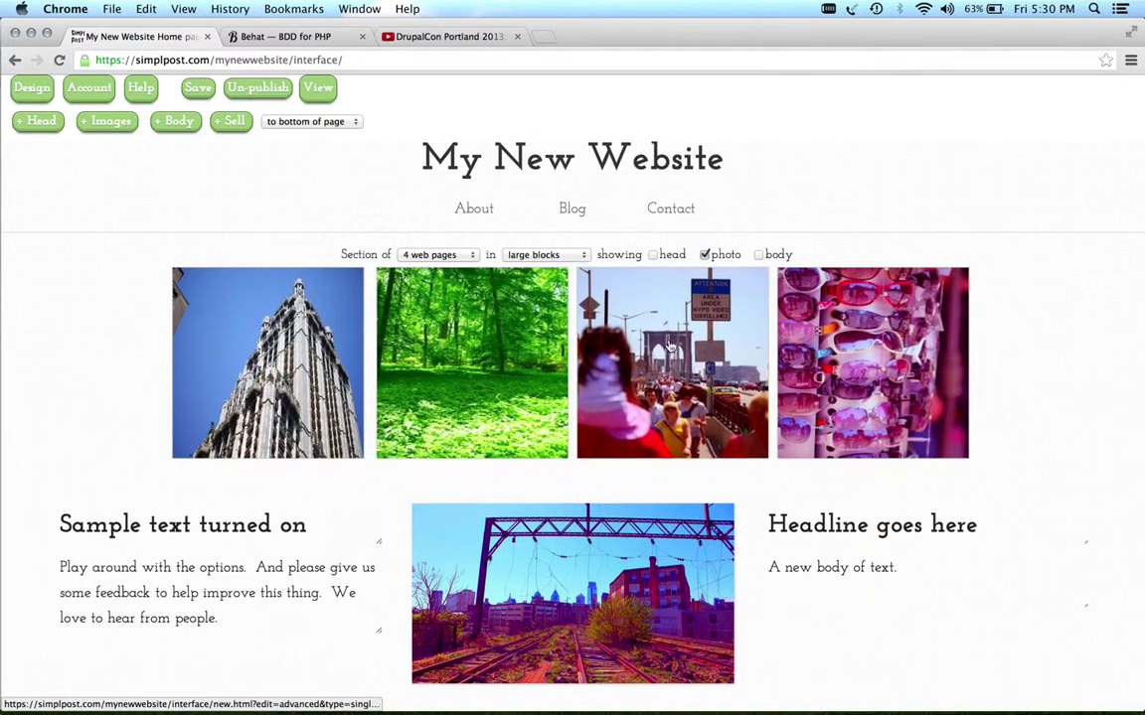
click(437, 255)
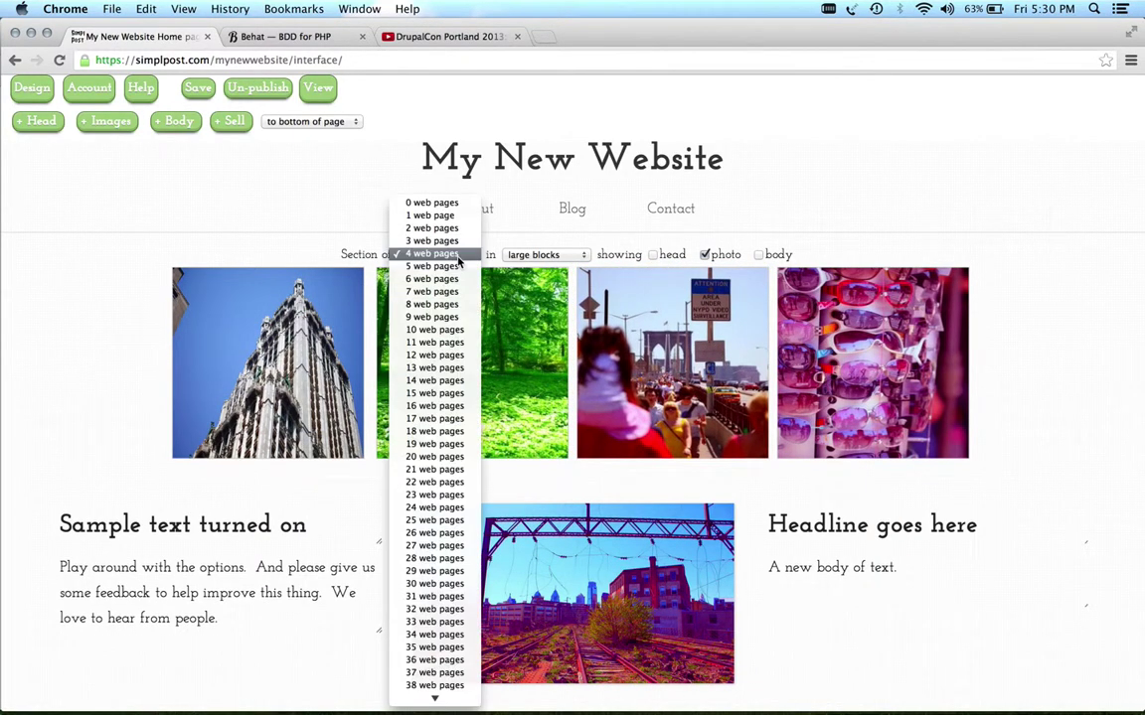
click(420, 407)
click(207, 89)
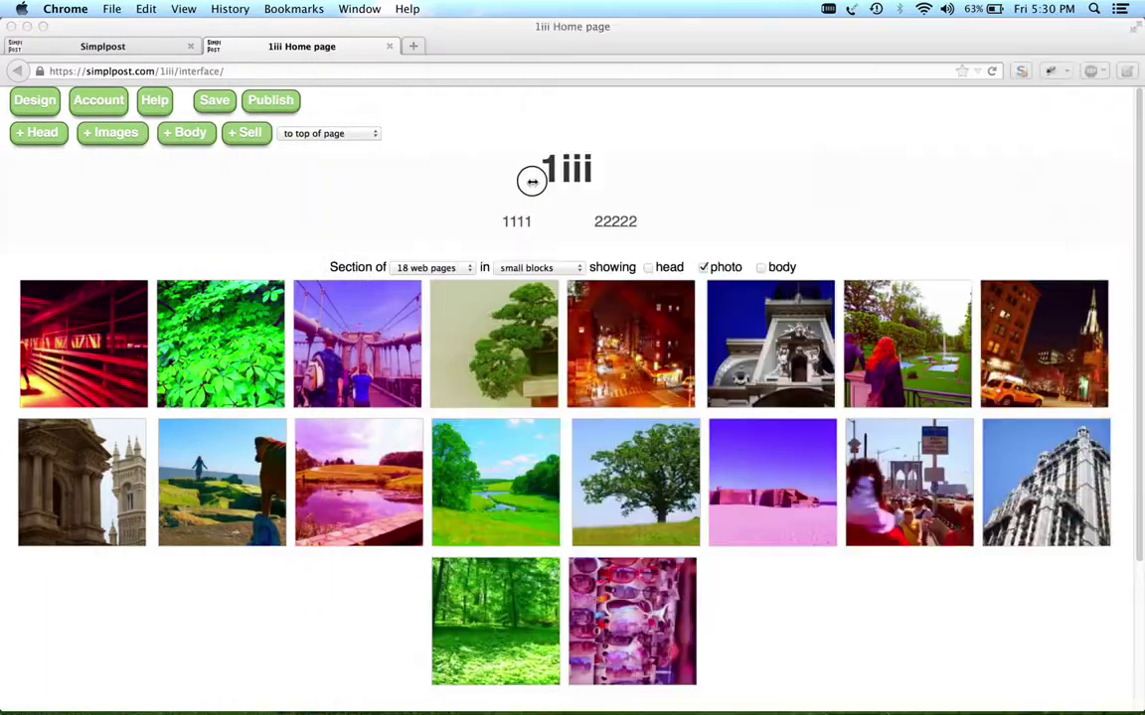
View the photo section on the public version of the home page, and close that view.
drag(657, 188, 21, 183)
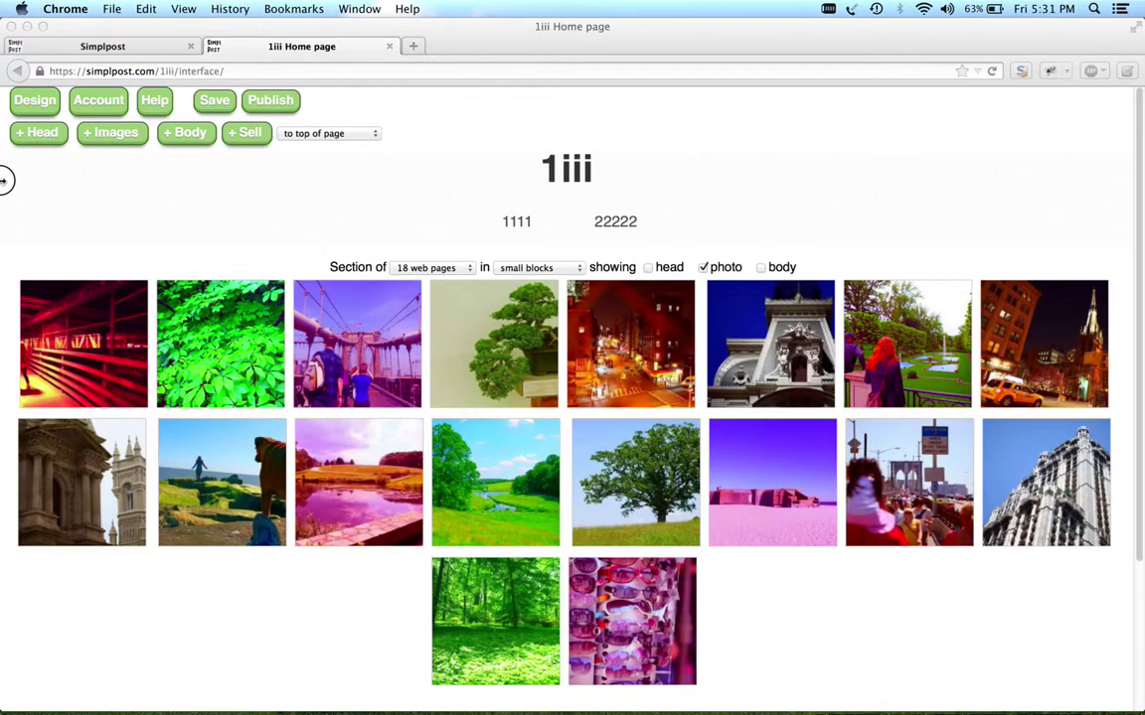
click(317, 86)
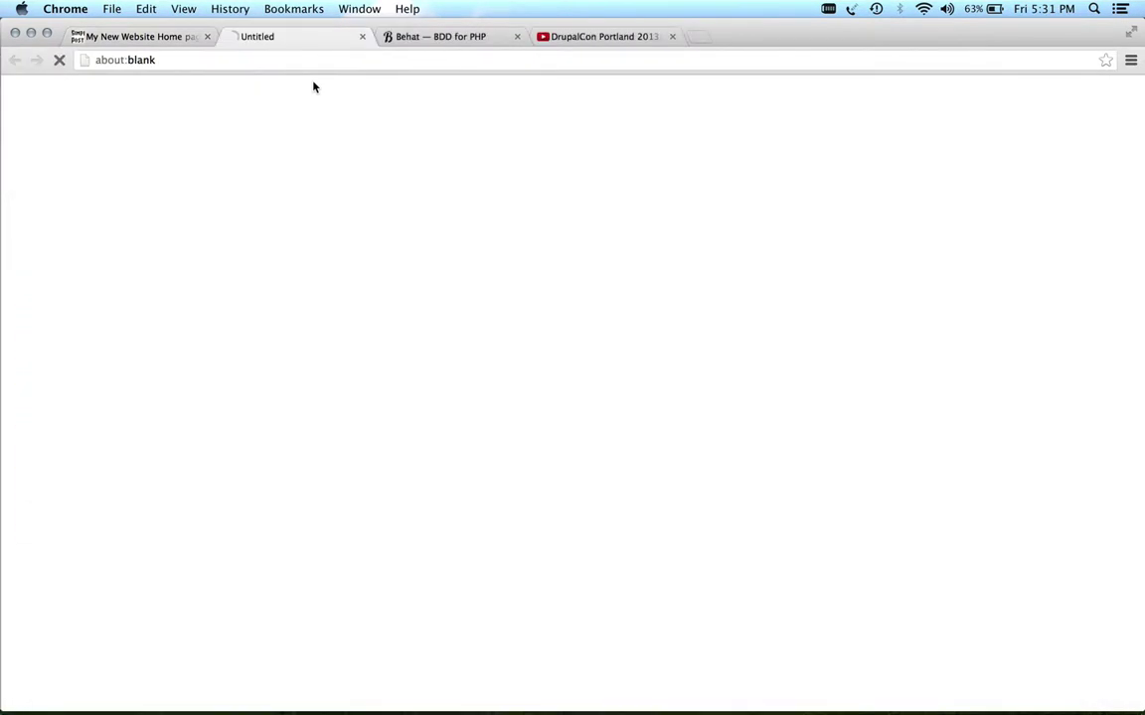
scroll(443, 350, down, 3)
scroll(443, 350, down, 3)
scroll(443, 350, up, 5)
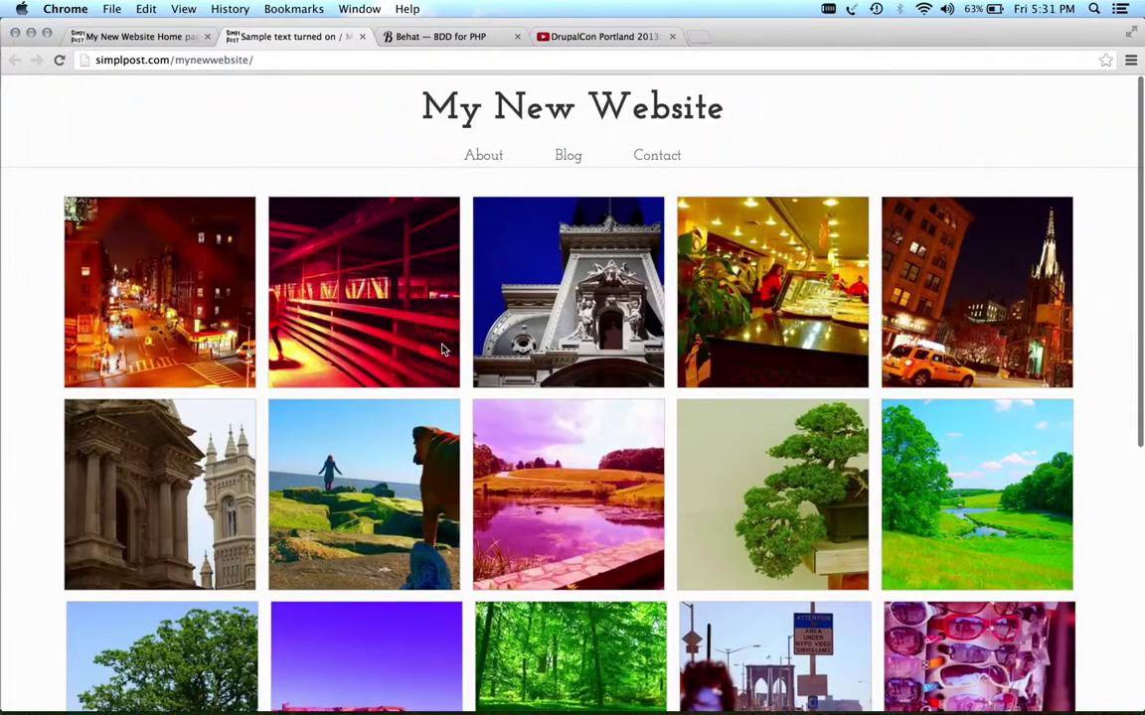
click(362, 37)
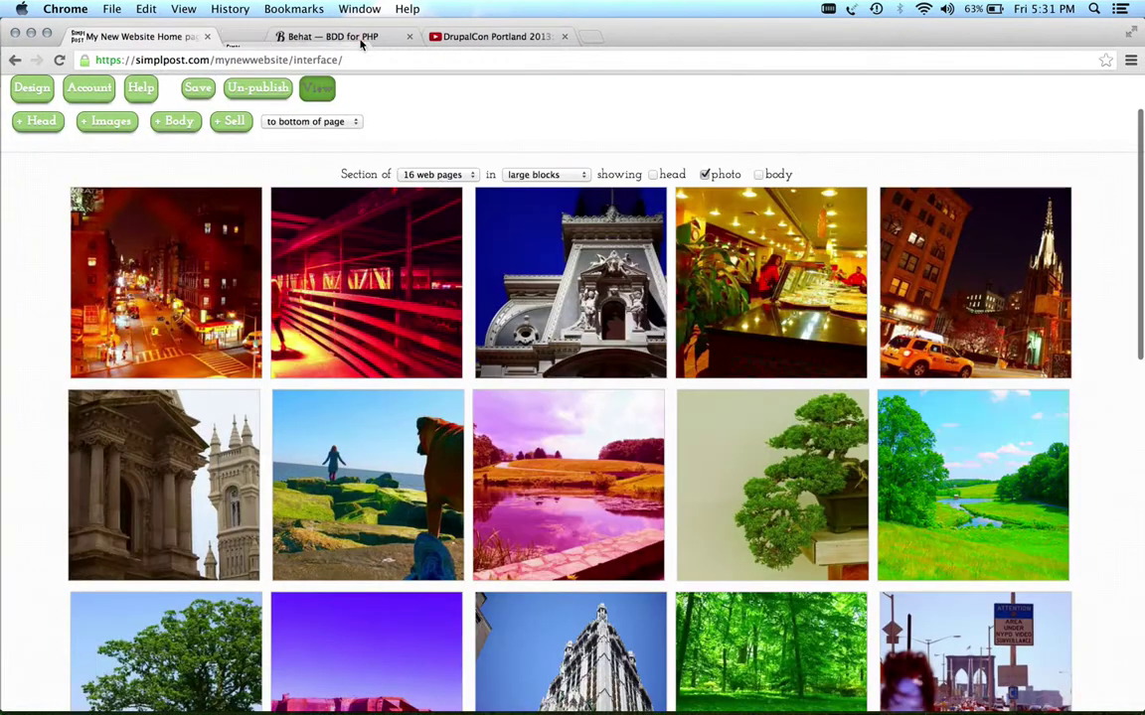
Set the home page's section to 4 web pages.
scroll(510, 298, down, 2)
scroll(510, 258, up, 4)
click(437, 255)
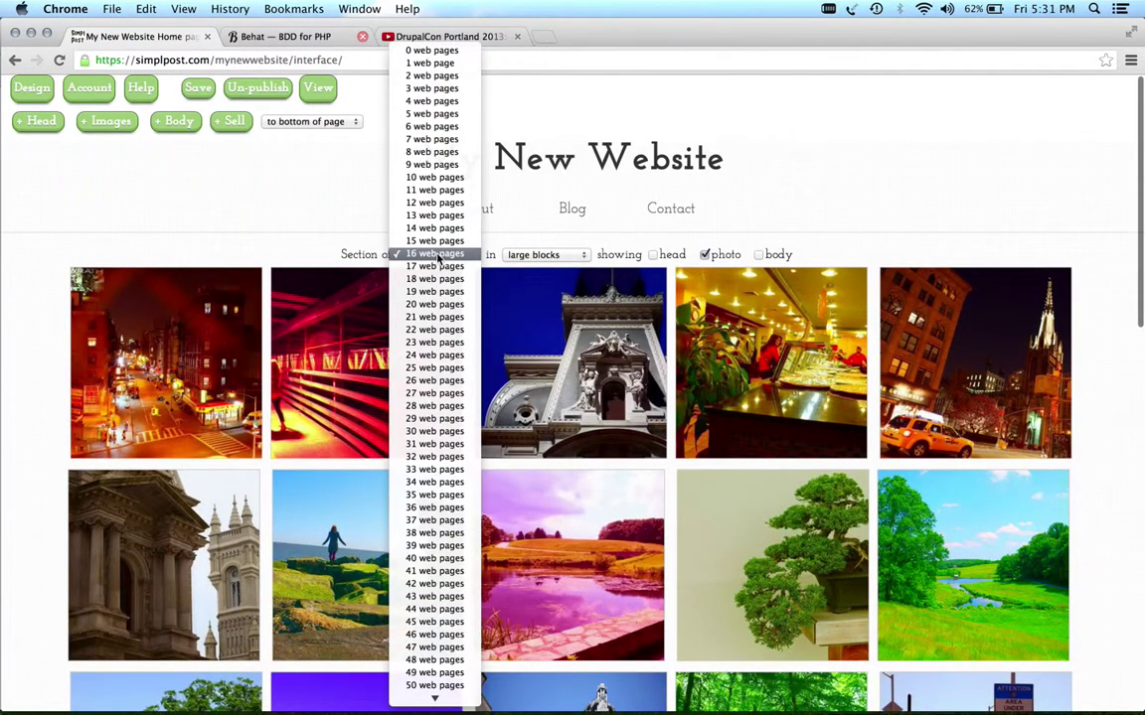
click(424, 103)
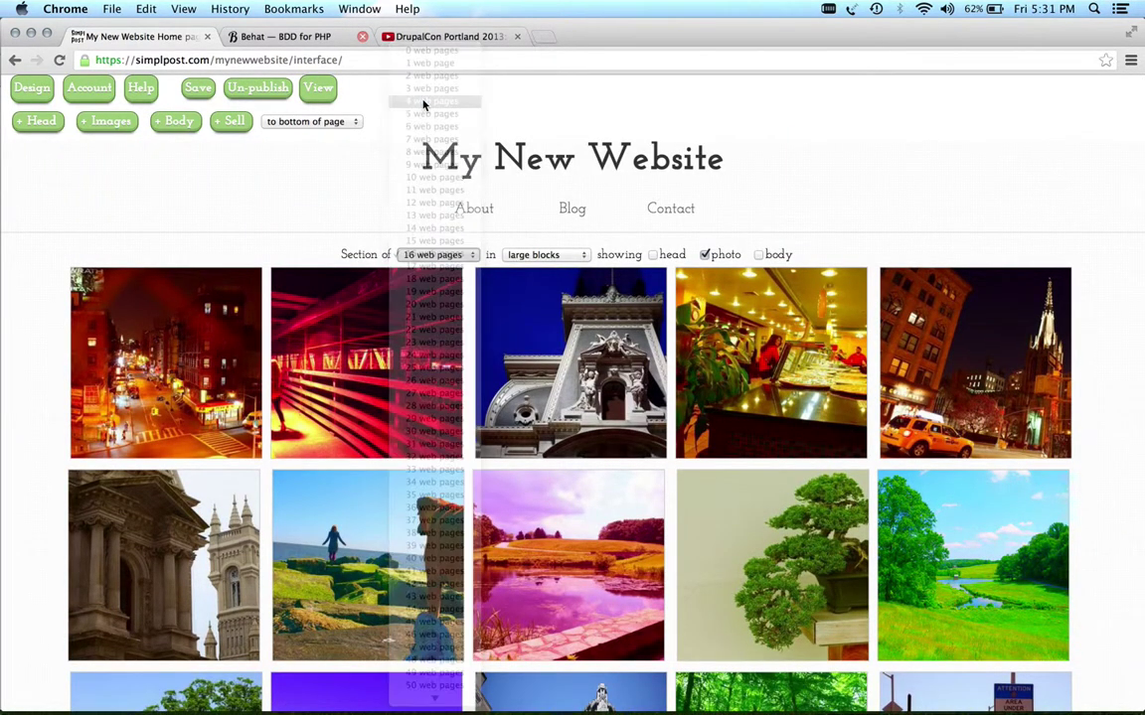
Set the home page's section to display at full size and save the page.
click(542, 255)
click(534, 226)
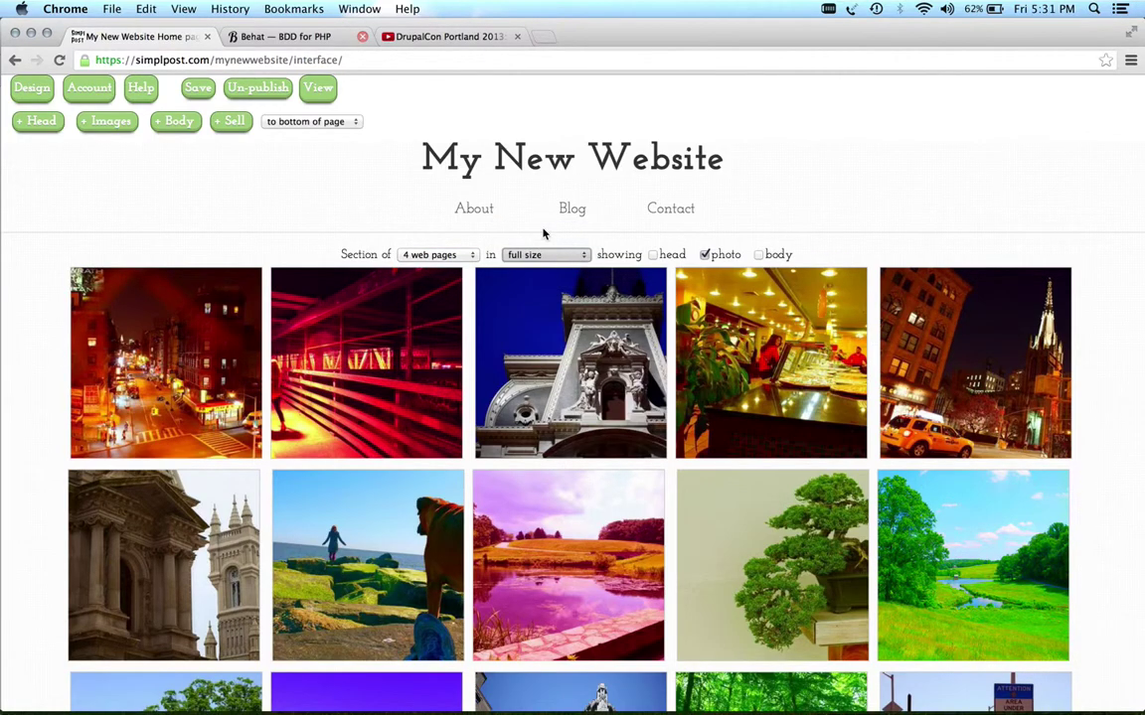
click(200, 92)
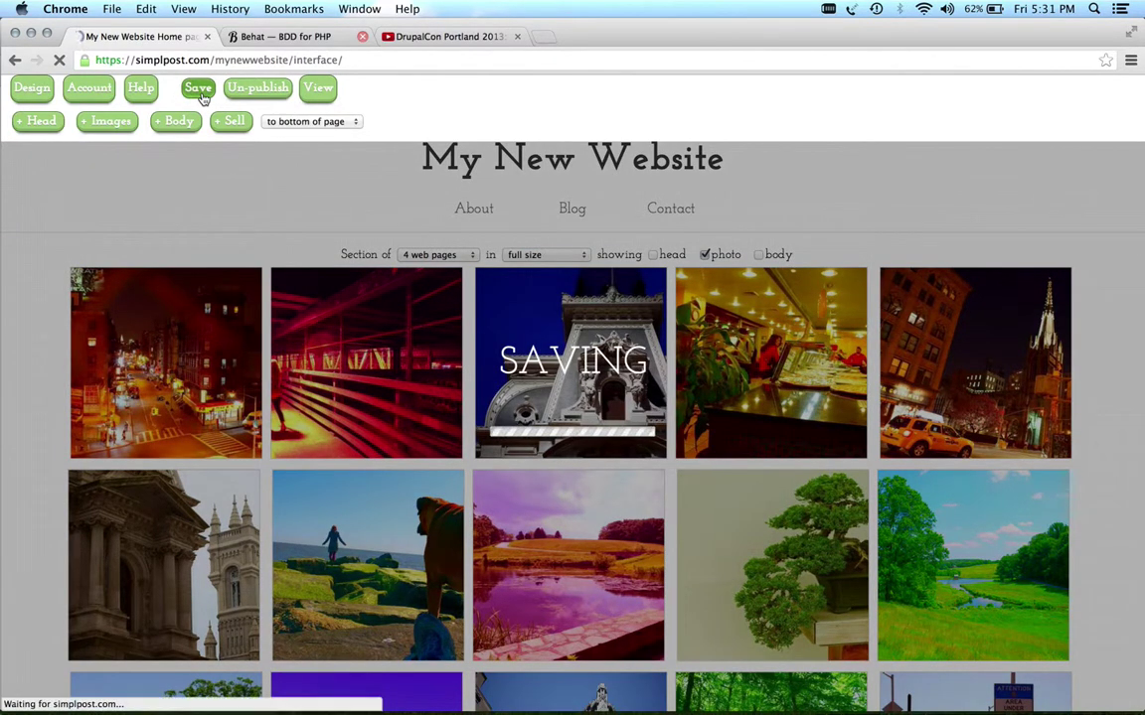
scroll(347, 383, down, 5)
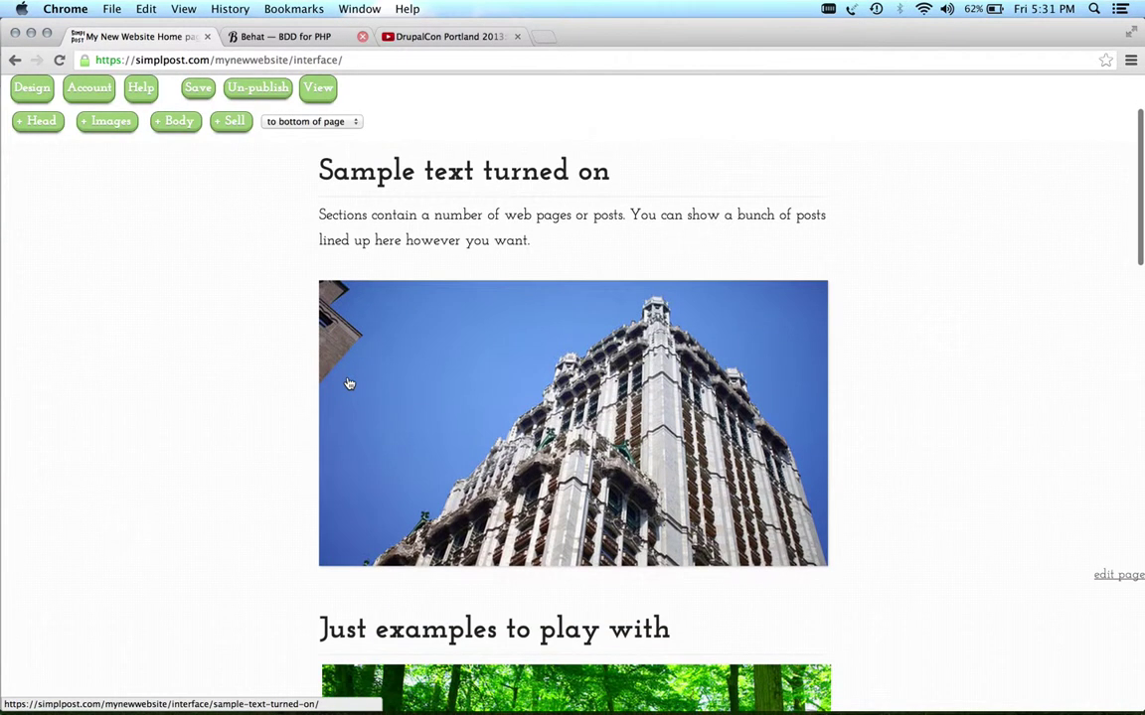
scroll(349, 268, down, 5)
scroll(350, 269, up, 3)
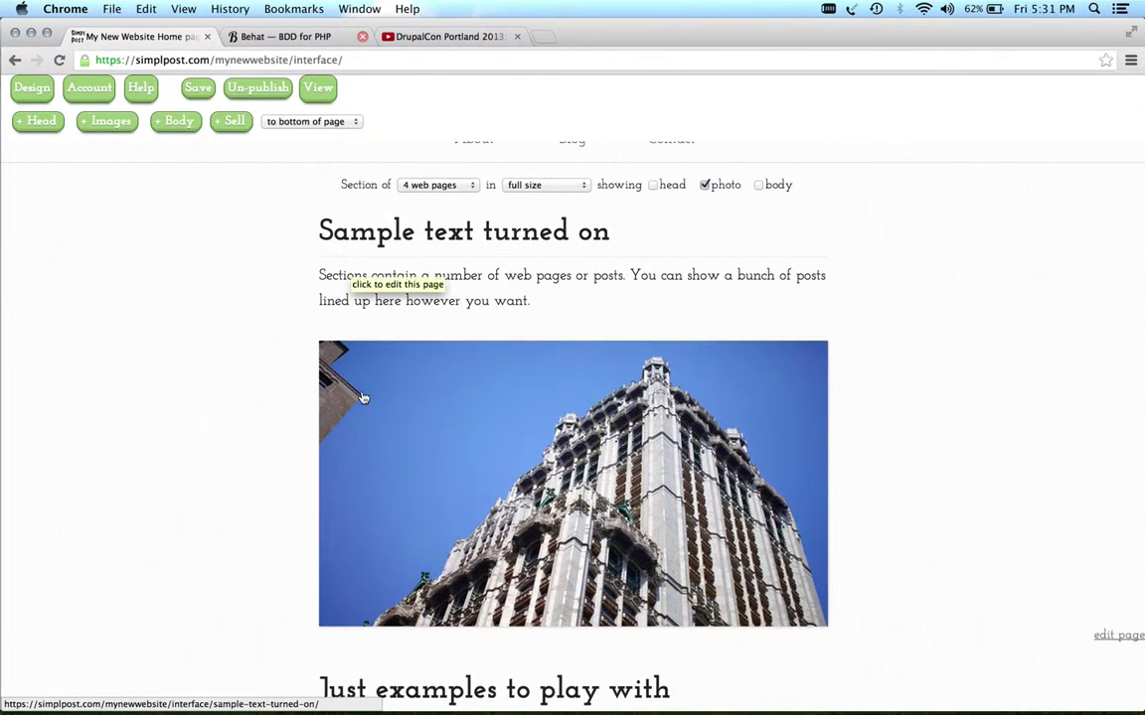
scroll(536, 436, up, 2)
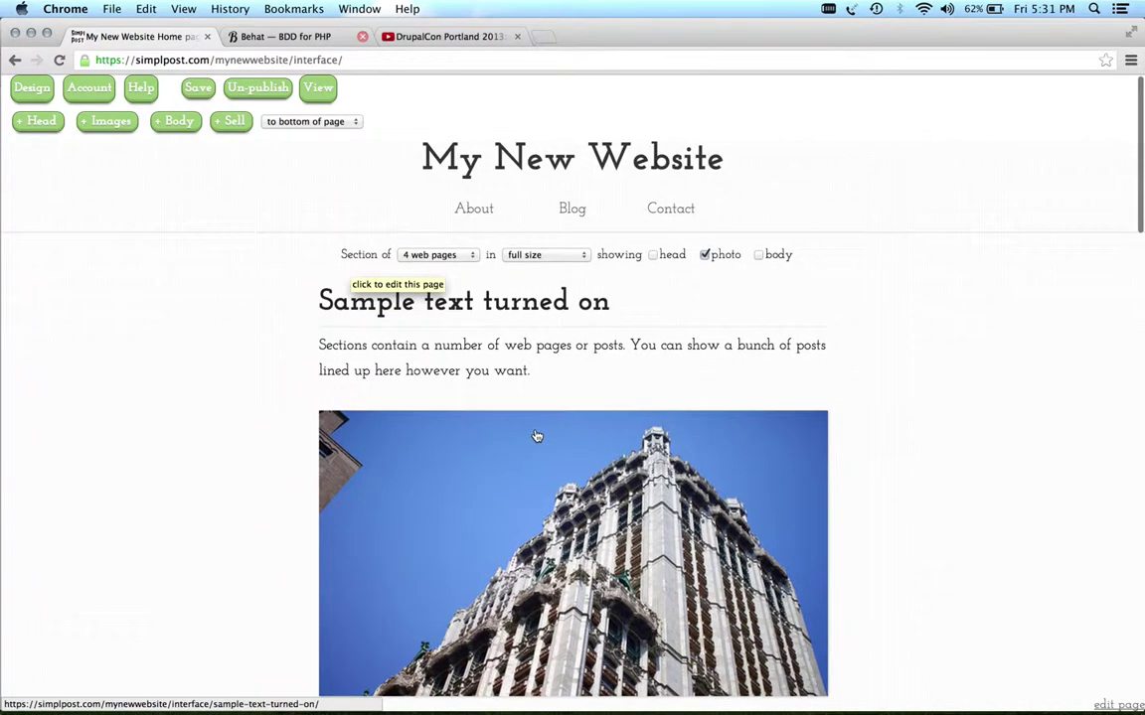
scroll(536, 437, down, 2)
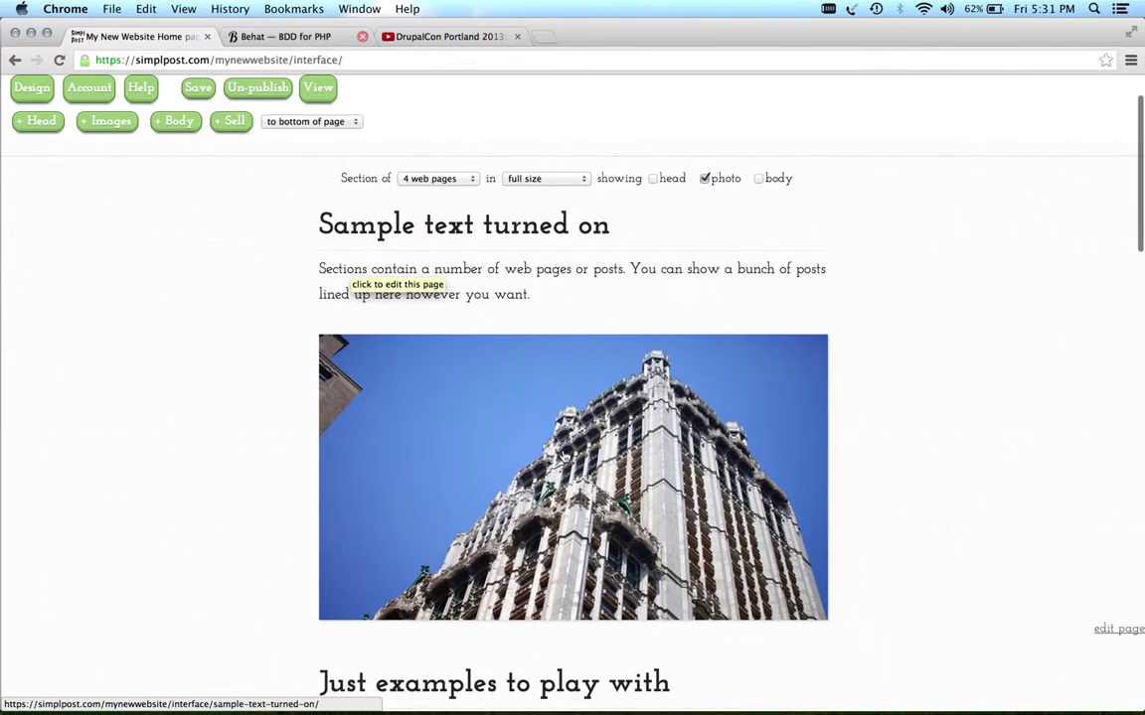
Open the "Sample text turned on" page for editing, set its layout to 2 columns and save it.
click(630, 452)
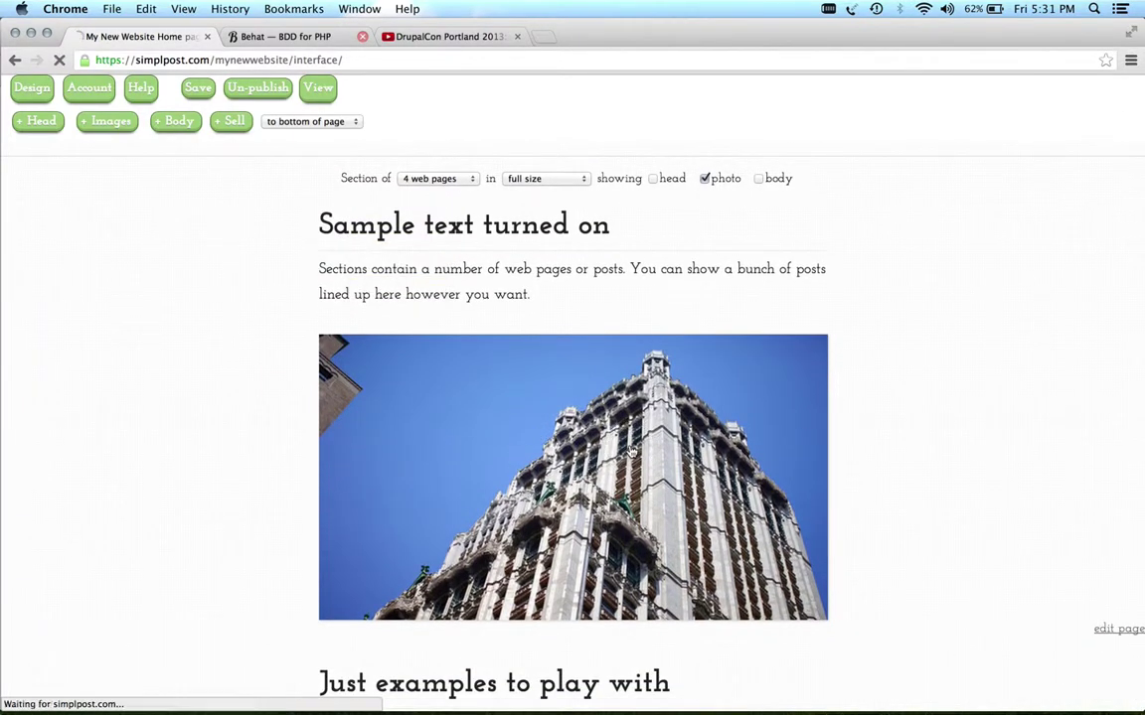
scroll(630, 452, down, 3)
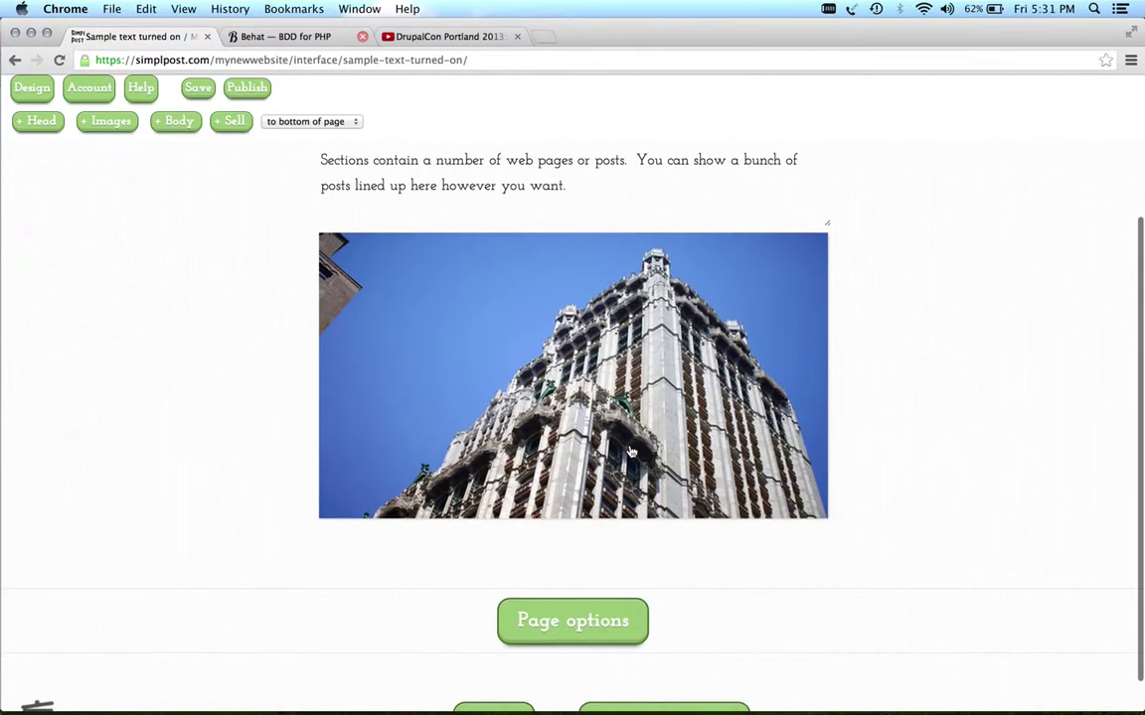
scroll(630, 452, up, 2)
scroll(422, 552, down, 3)
click(589, 593)
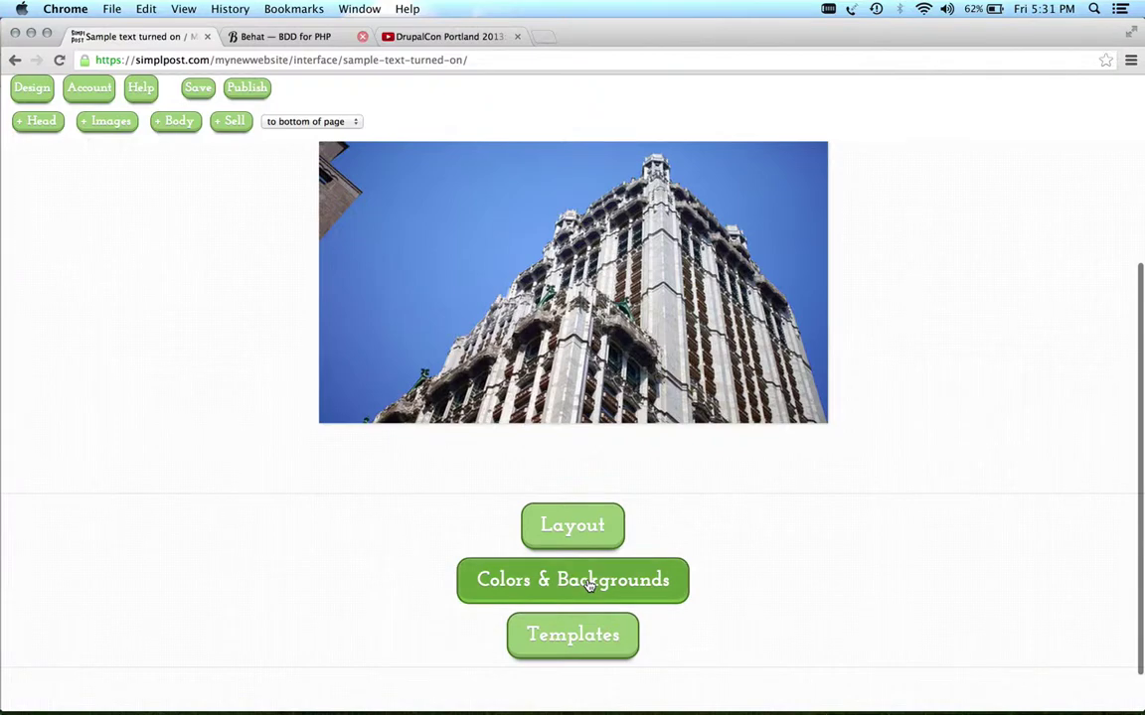
click(596, 543)
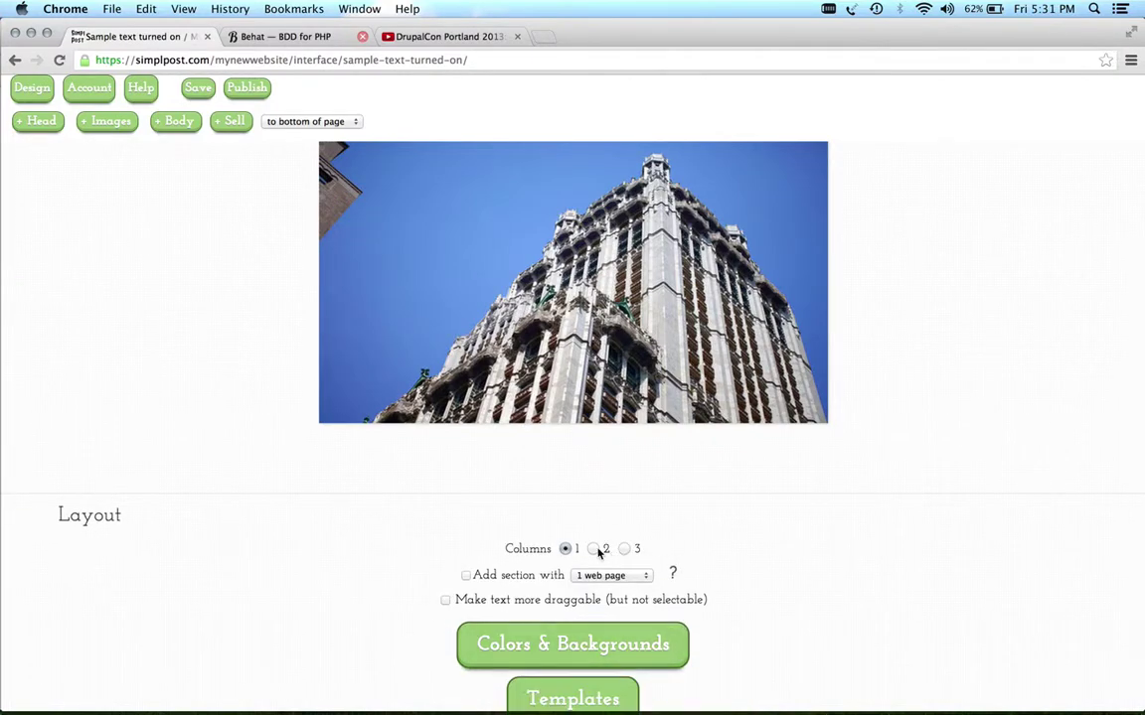
scroll(599, 553, down, 2)
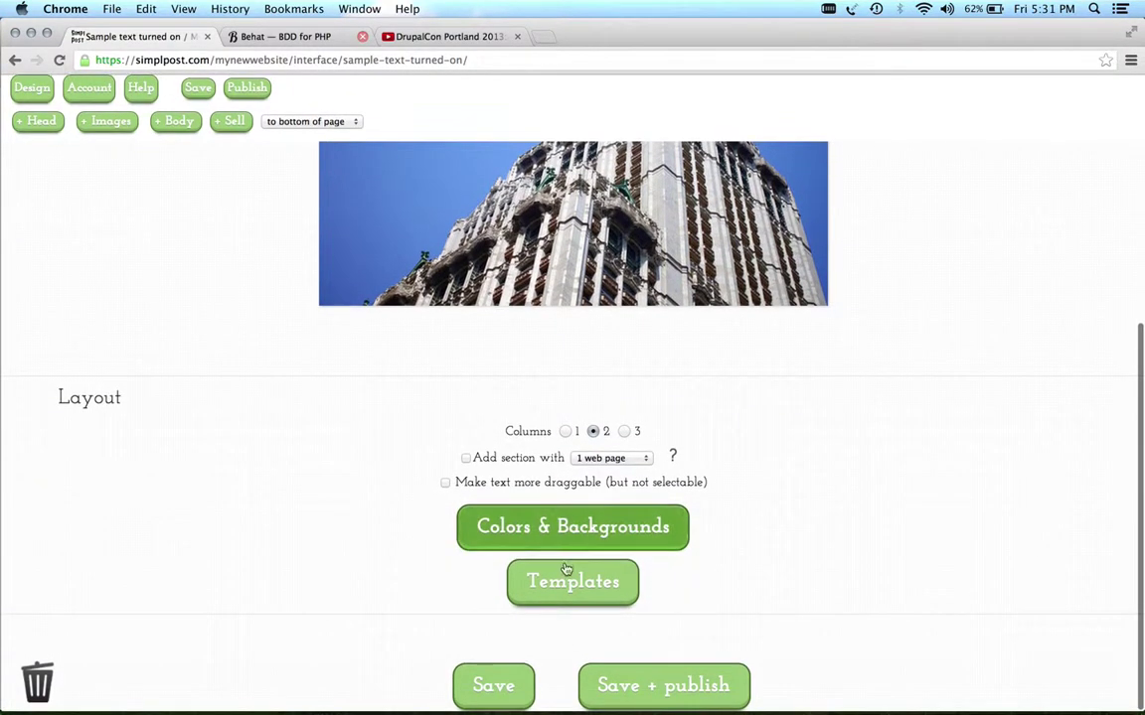
click(494, 689)
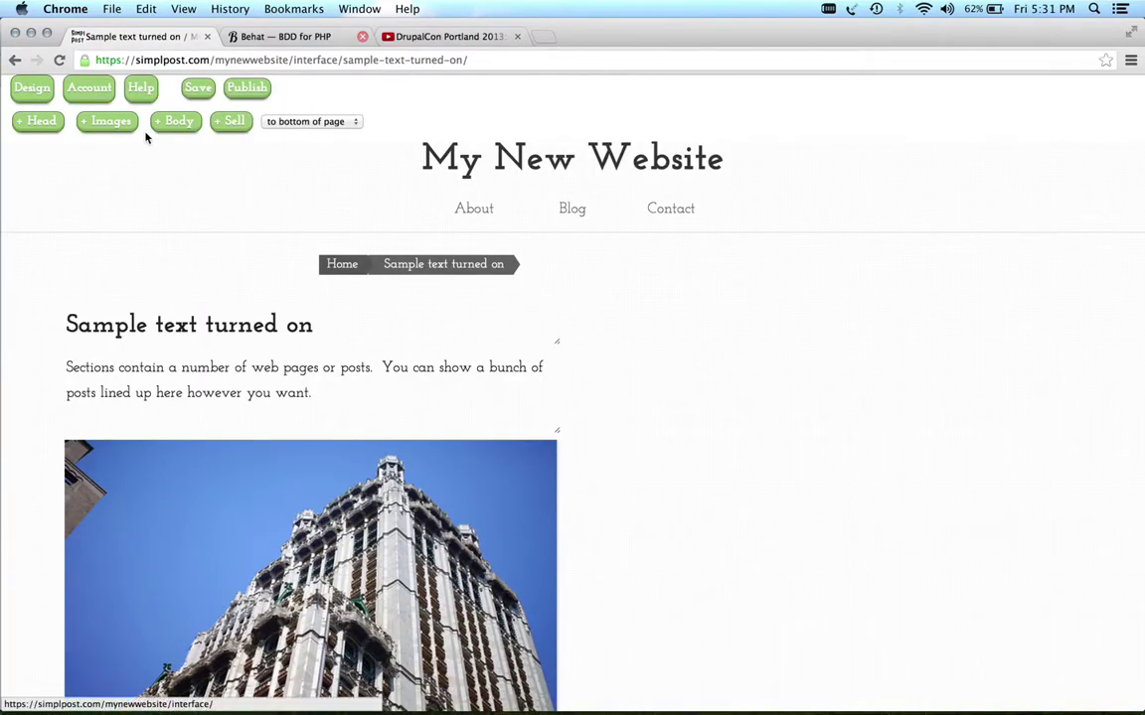
Add the images sample15.jpg, sample30.jpg and sample34.jpg from the computer's New folder to the page.
click(118, 123)
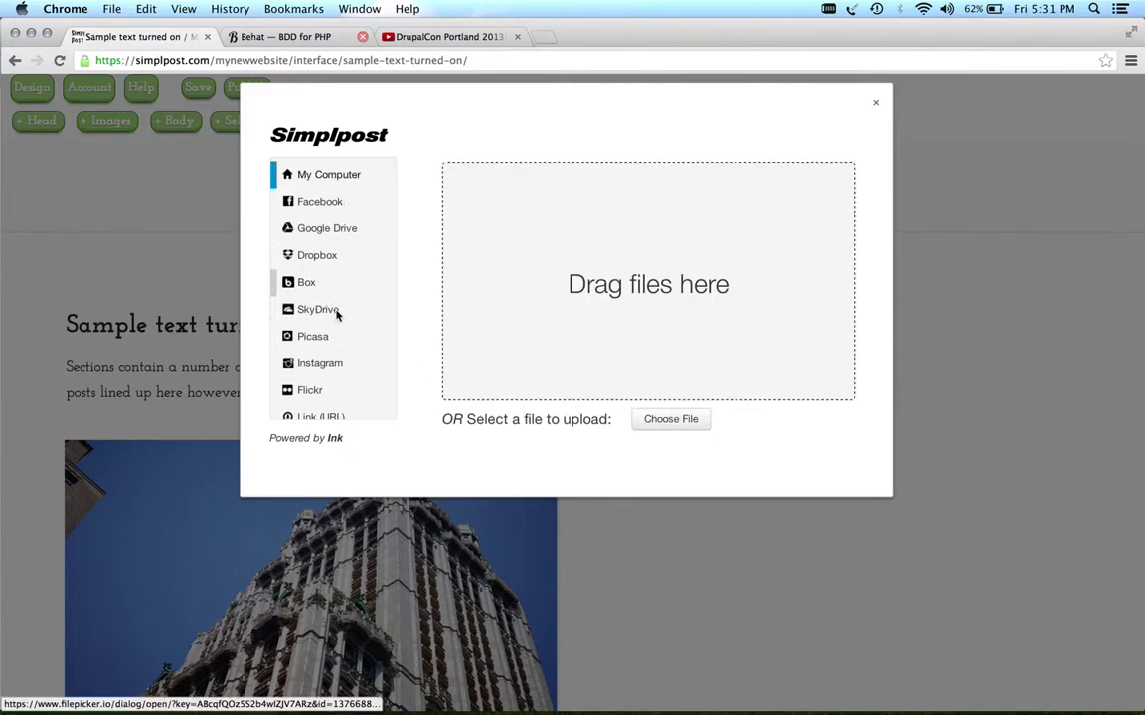
click(693, 421)
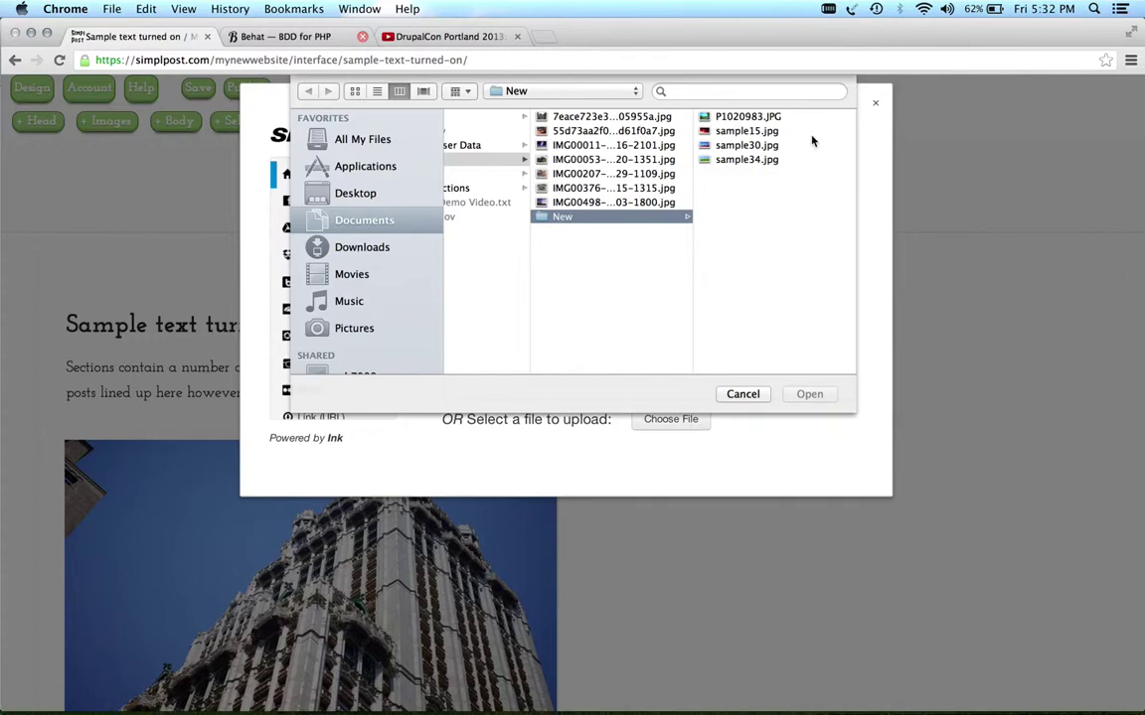
click(762, 147)
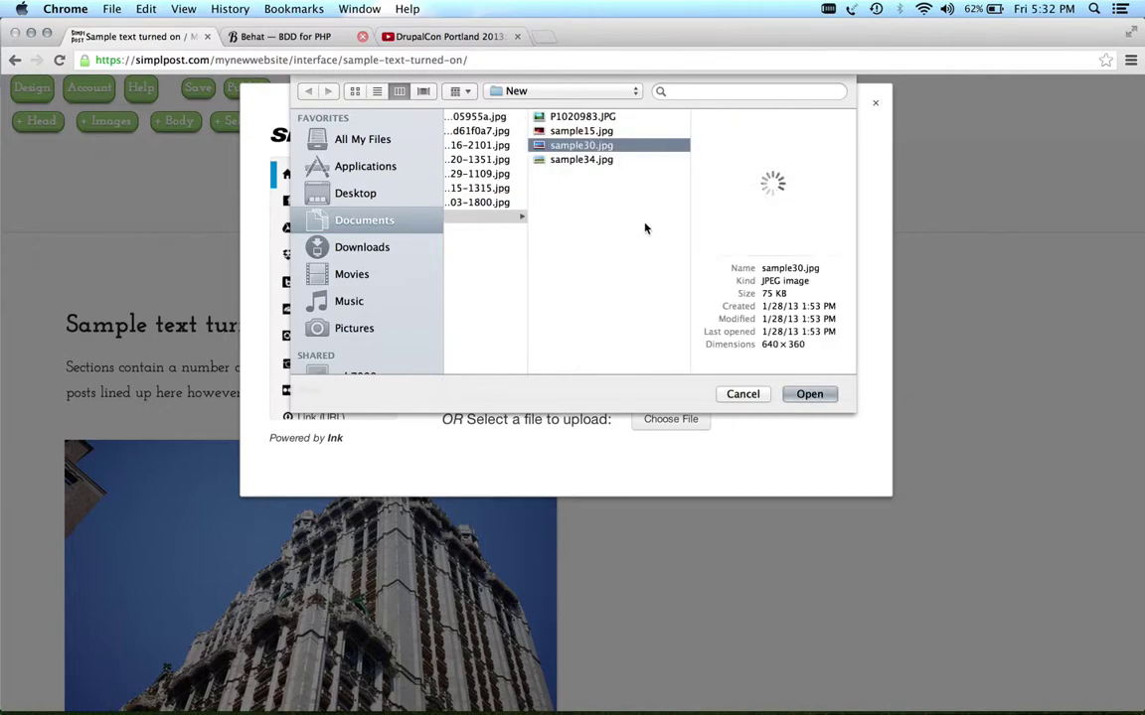
shift+click(596, 159)
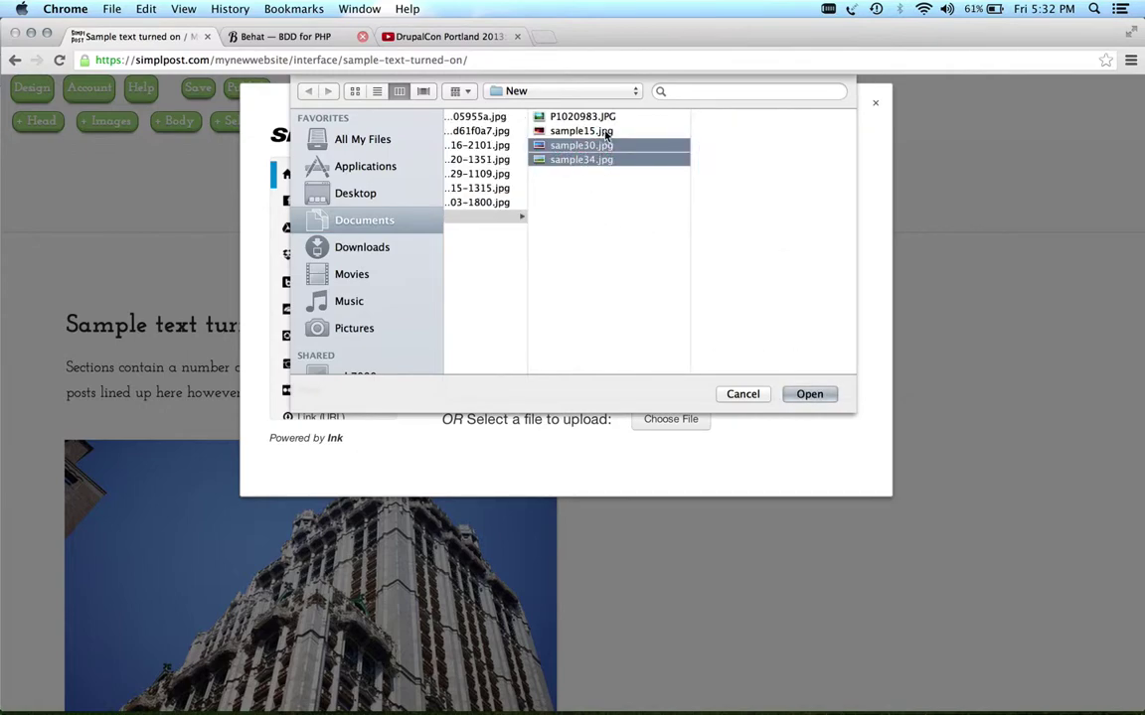
shift+click(607, 133)
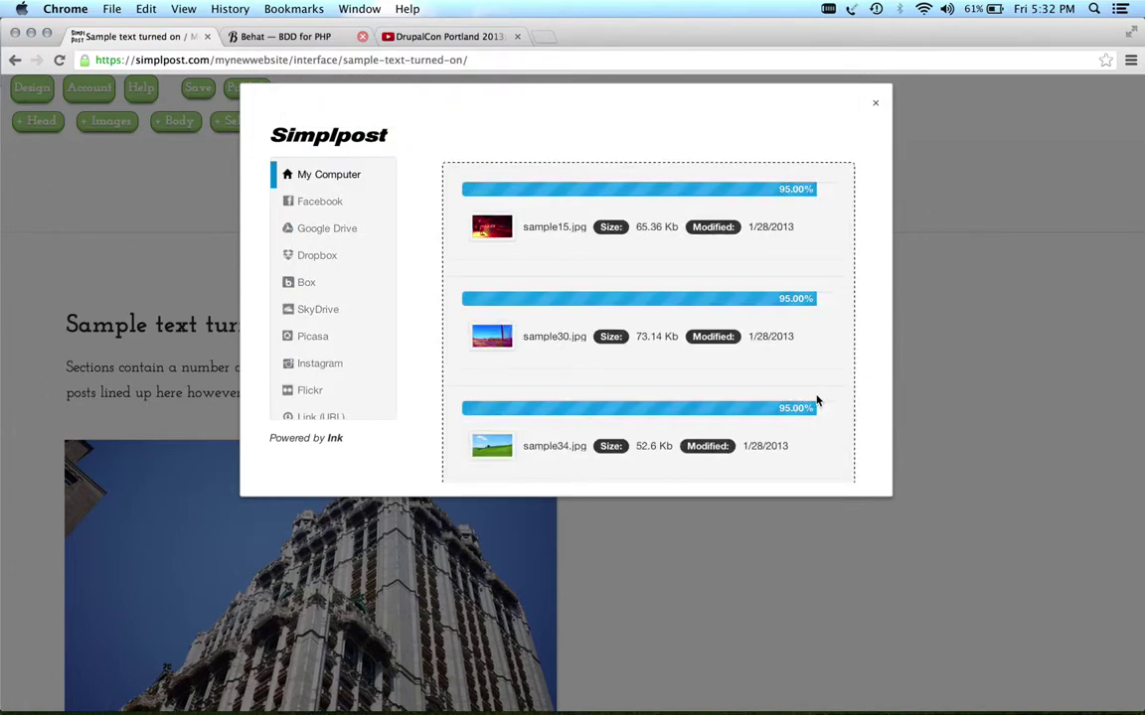
Move the tall building photo into the second column and place the red bridge photo above it.
scroll(816, 400, down, 6)
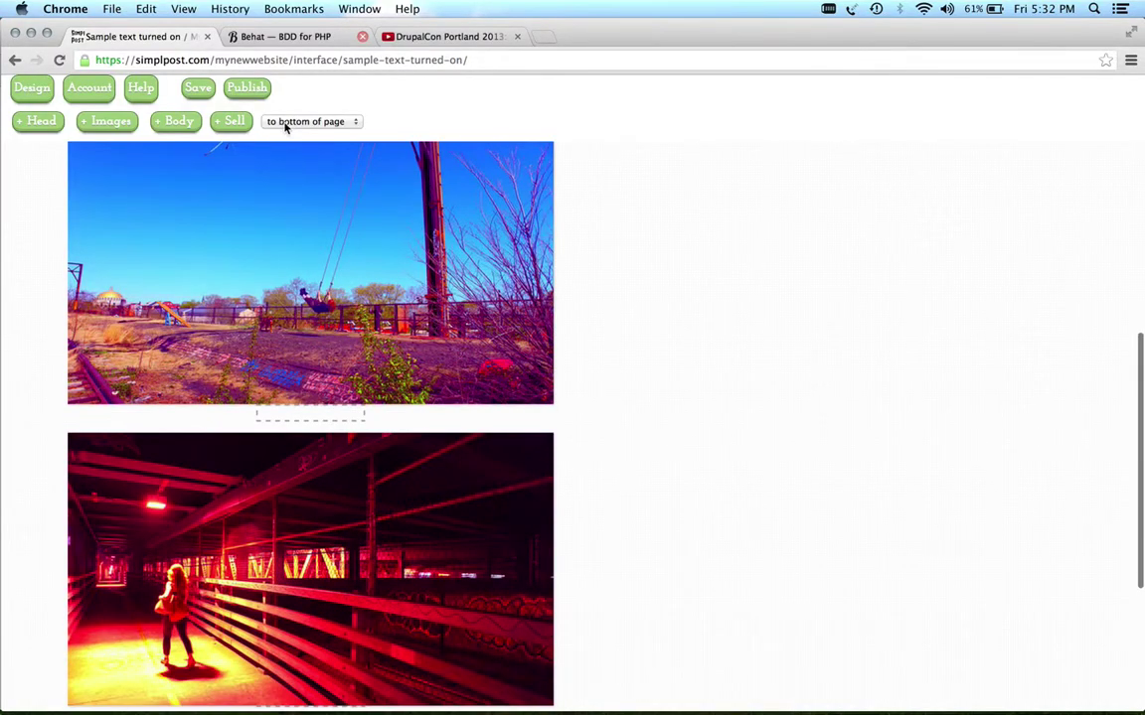
scroll(349, 142, down, 3)
scroll(498, 236, up, 15)
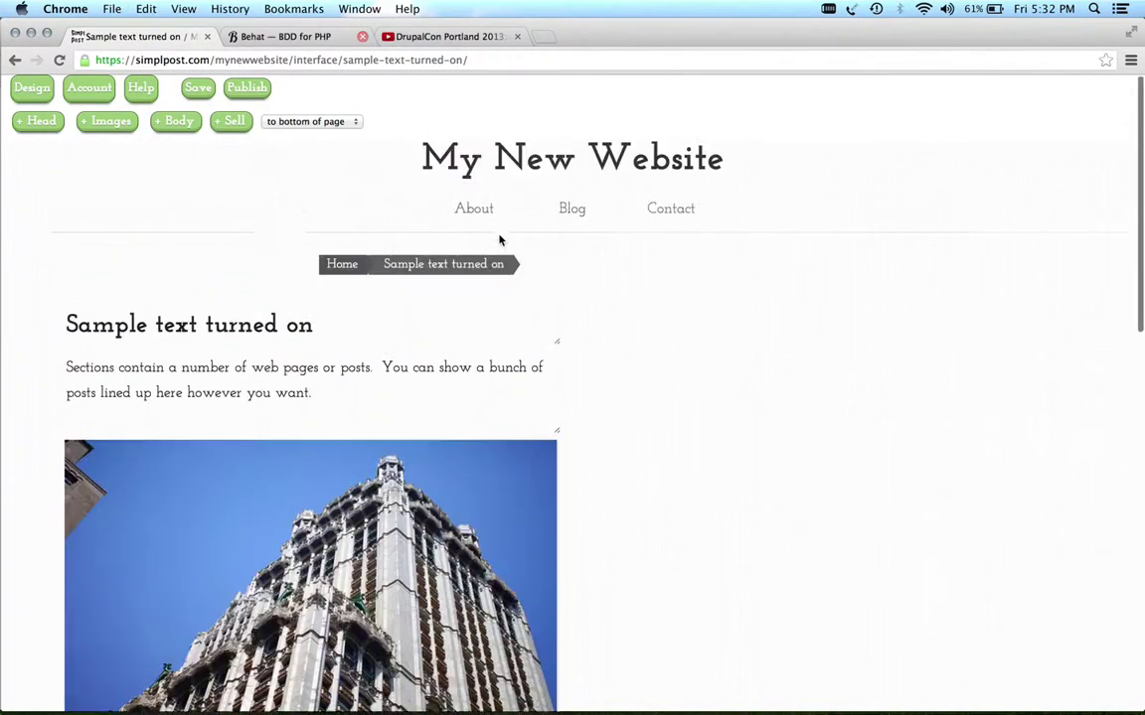
drag(308, 481, 798, 358)
scroll(798, 358, down, 3)
drag(403, 494, 961, 217)
scroll(961, 218, up, 3)
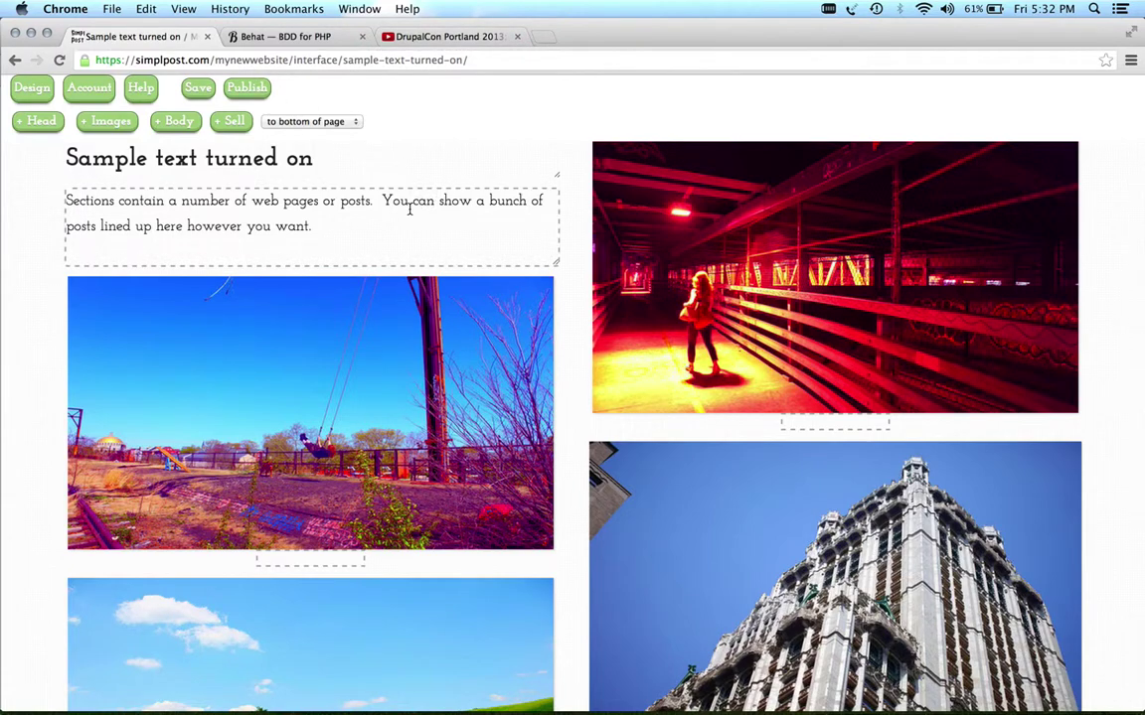
Copy the body paragraph into a new body text added to the top of page, and move it to the top of the second column.
drag(384, 220, 59, 187)
key(super+c)
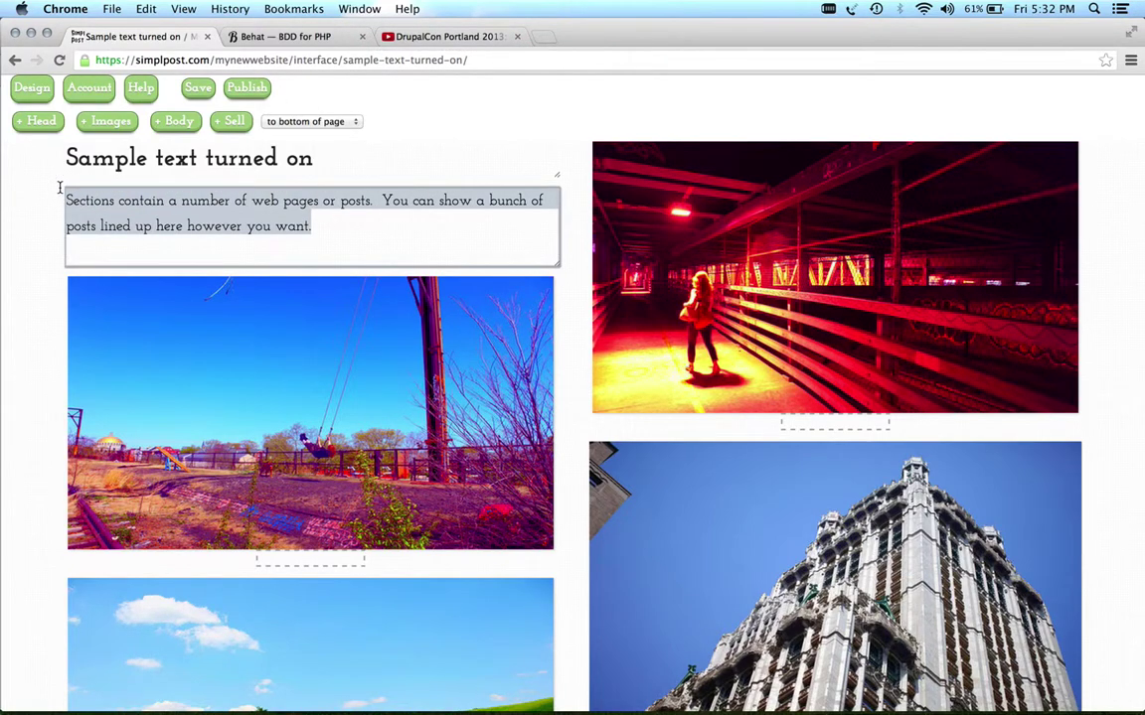
click(277, 122)
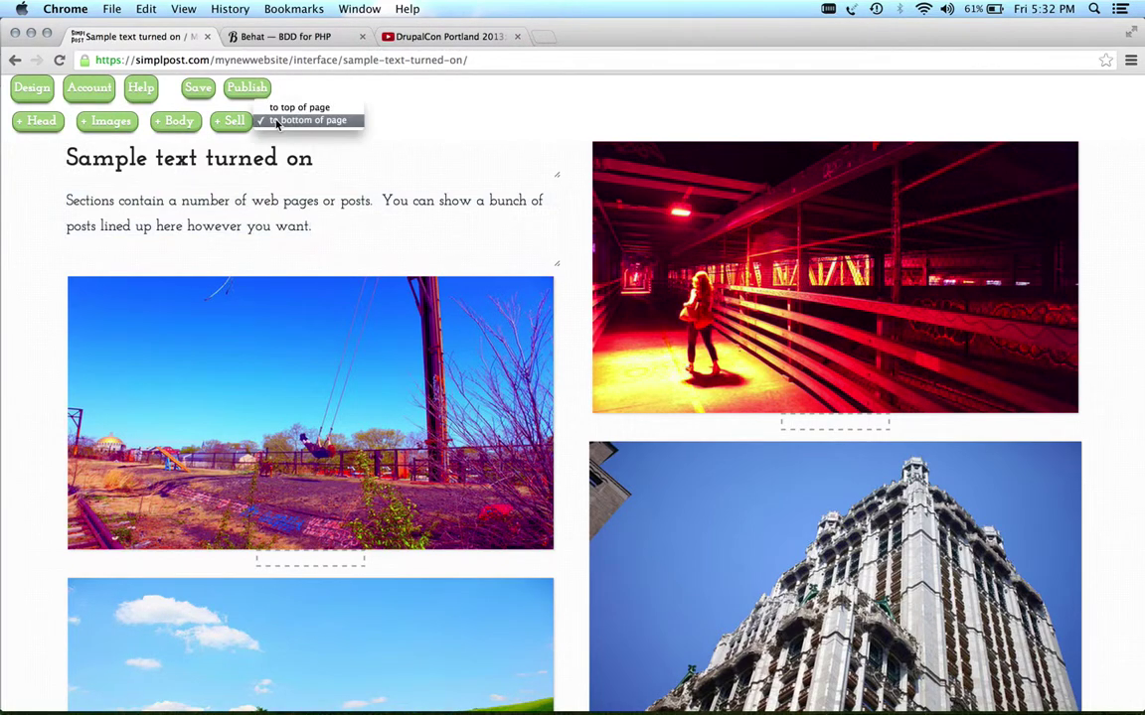
click(299, 107)
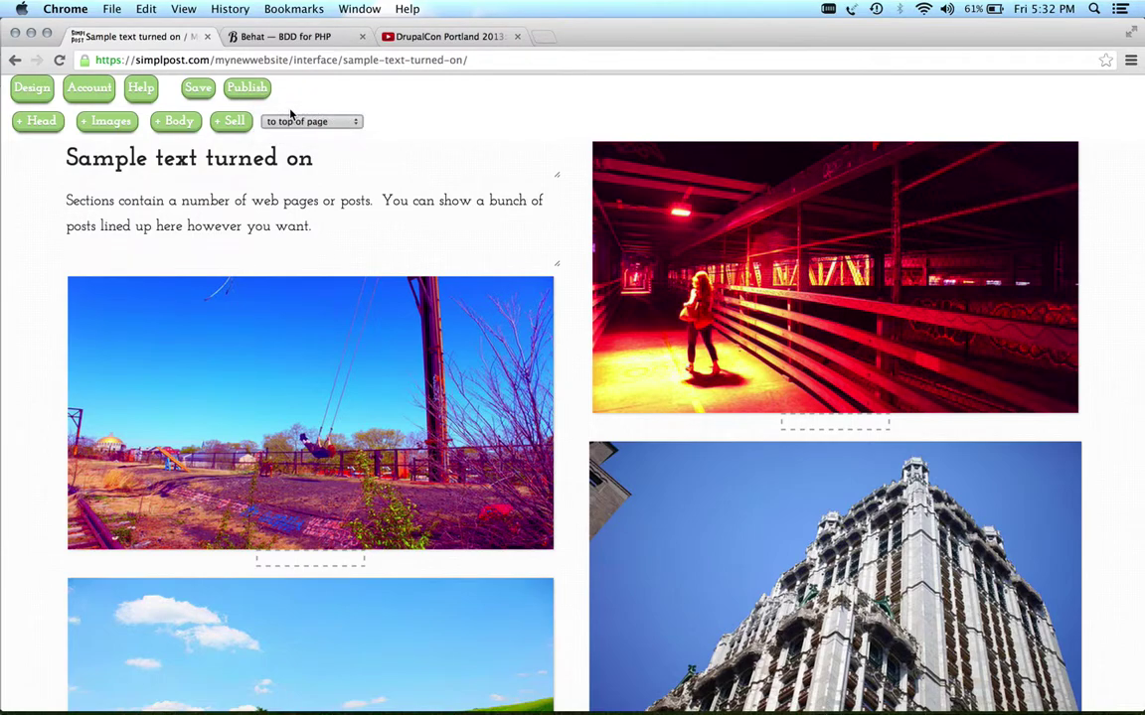
click(179, 120)
click(260, 227)
key(super+v)
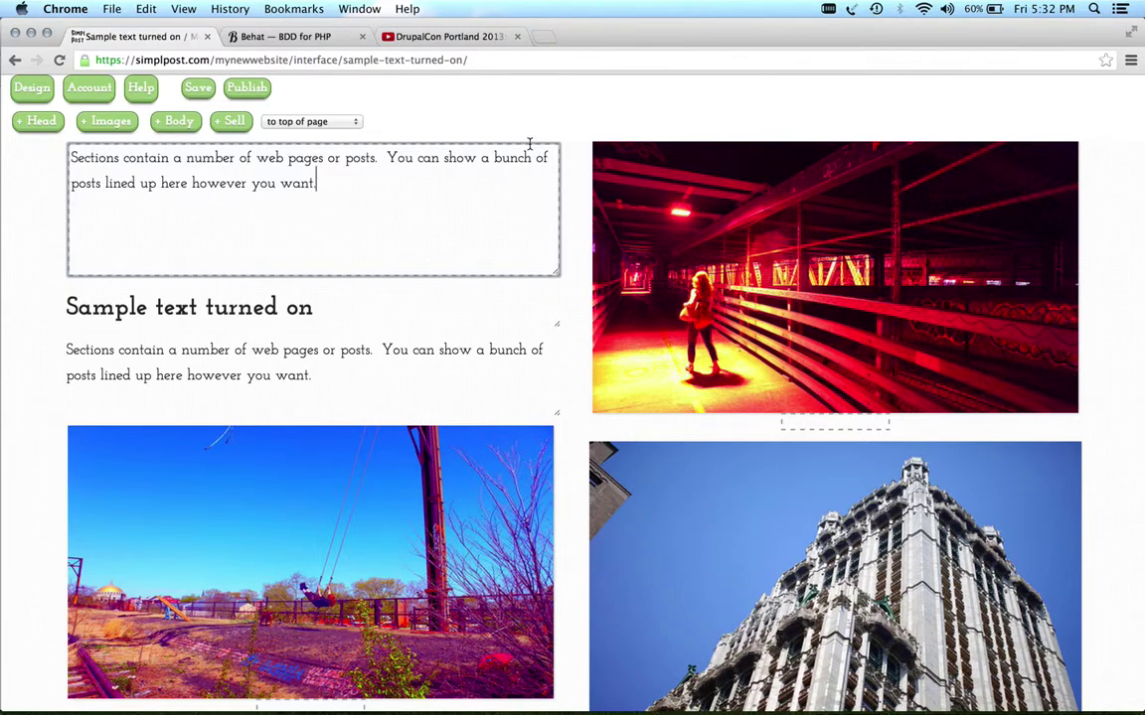
drag(523, 144, 1056, 134)
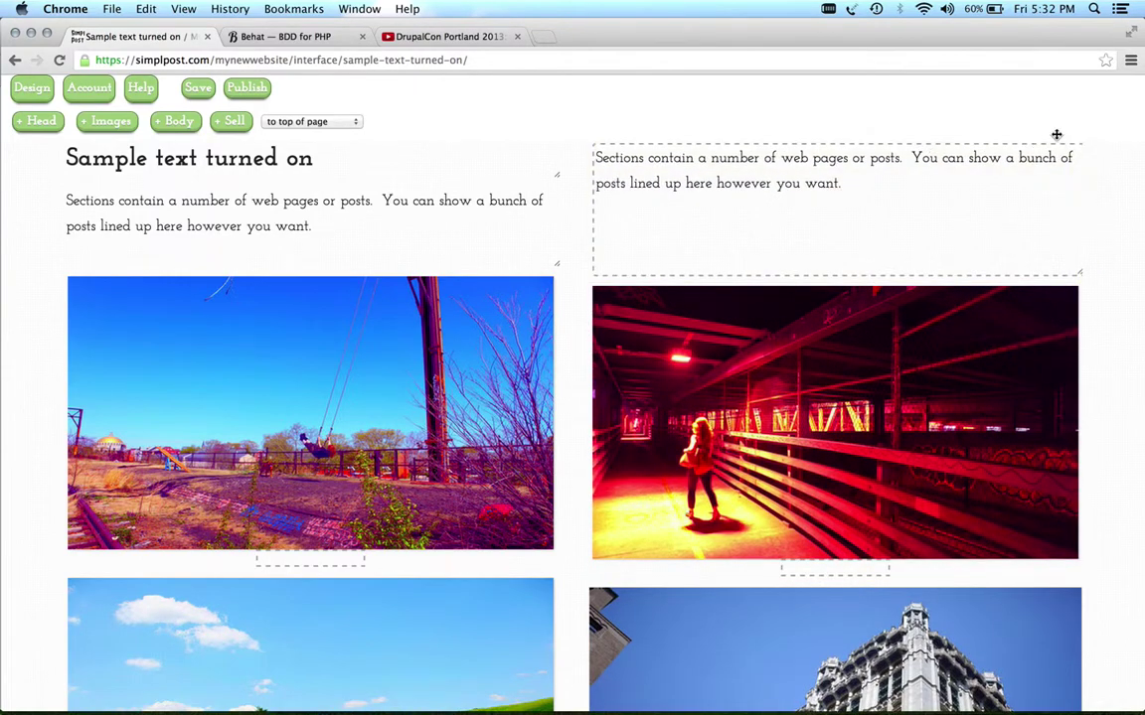
Add a headline reading "Another headline" above the second column's paragraph and save the page.
click(35, 121)
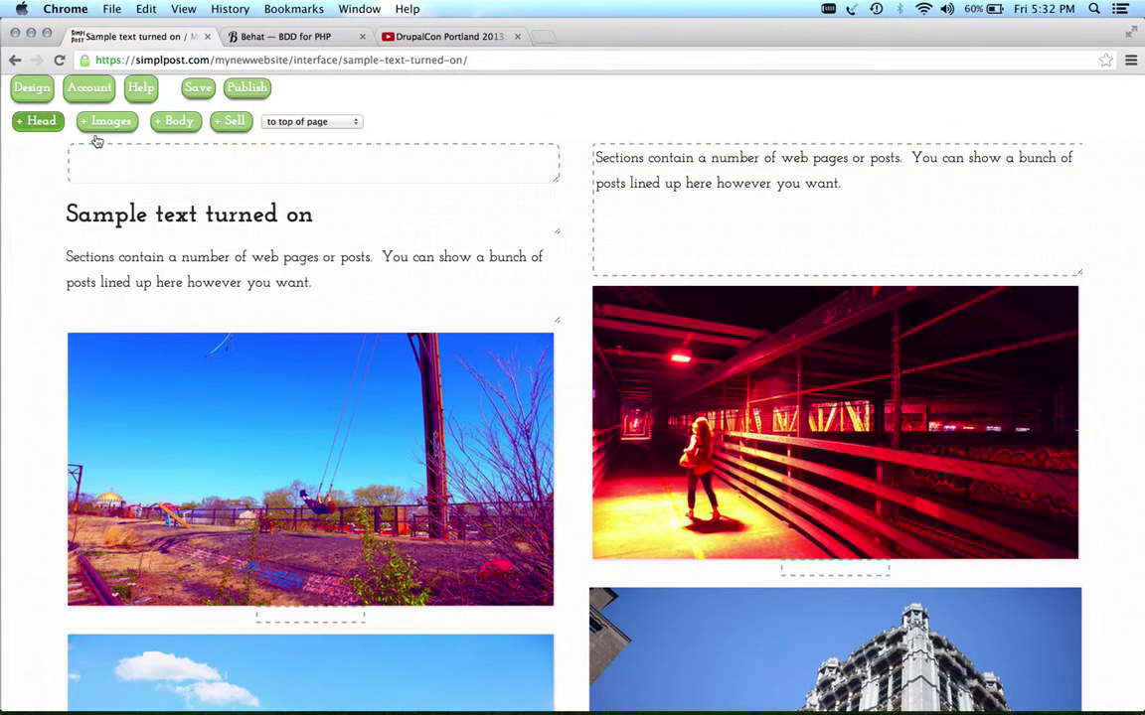
click(139, 162)
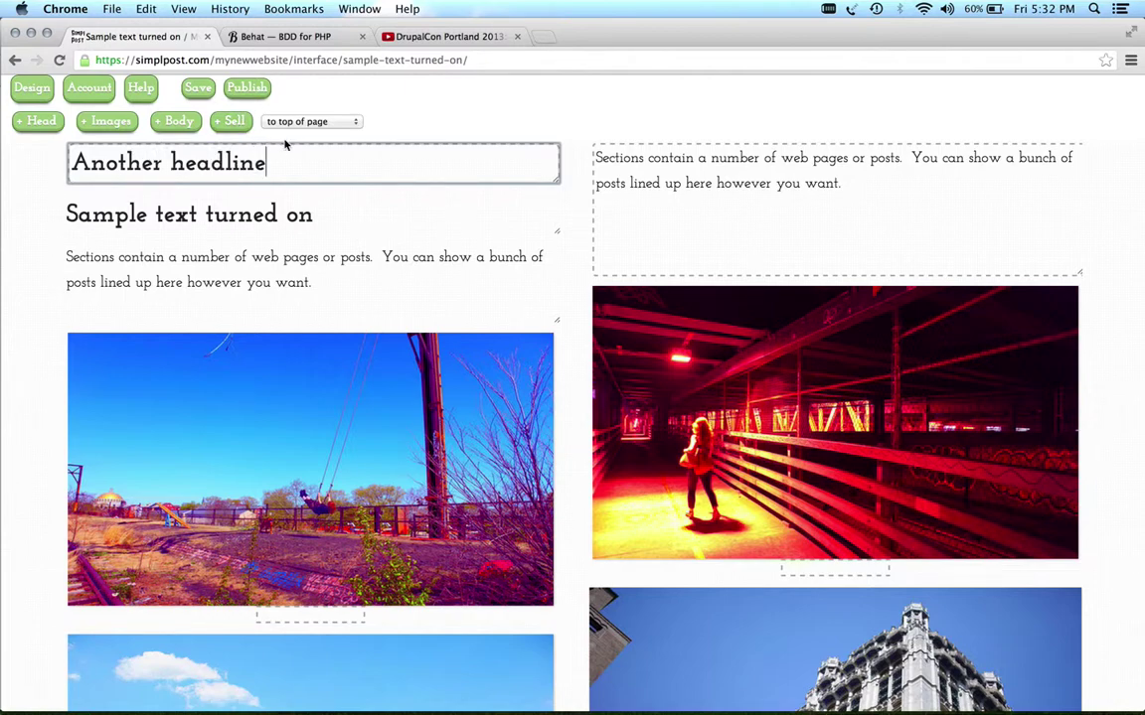
drag(285, 144, 813, 146)
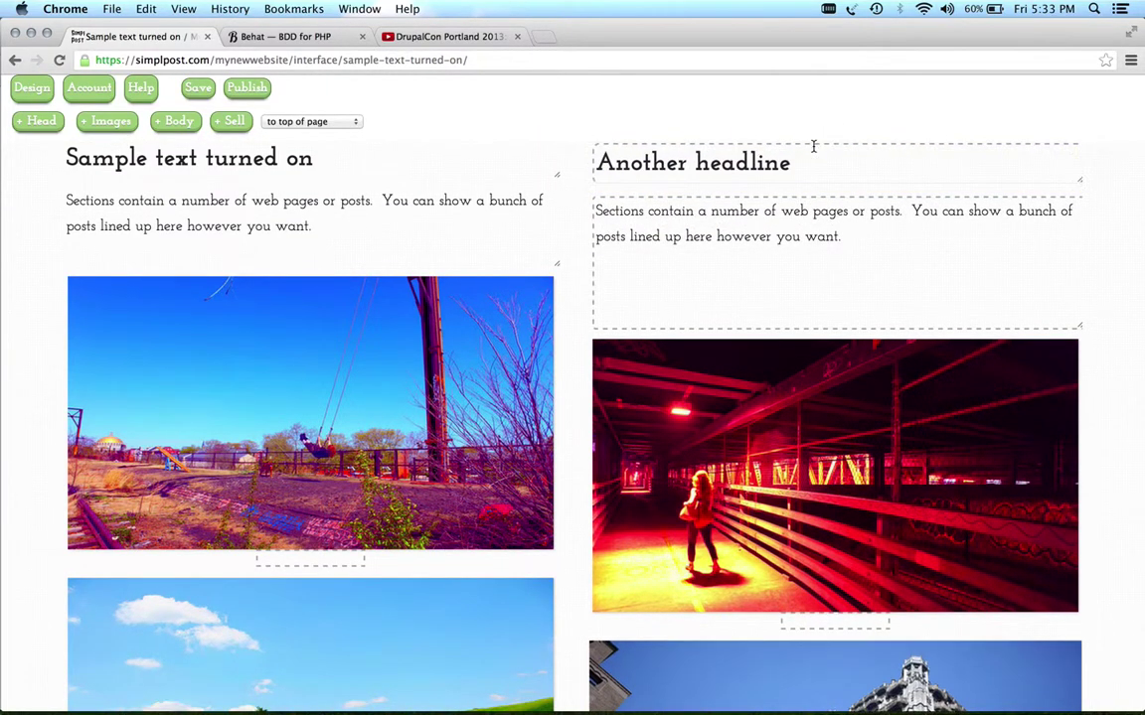
click(196, 90)
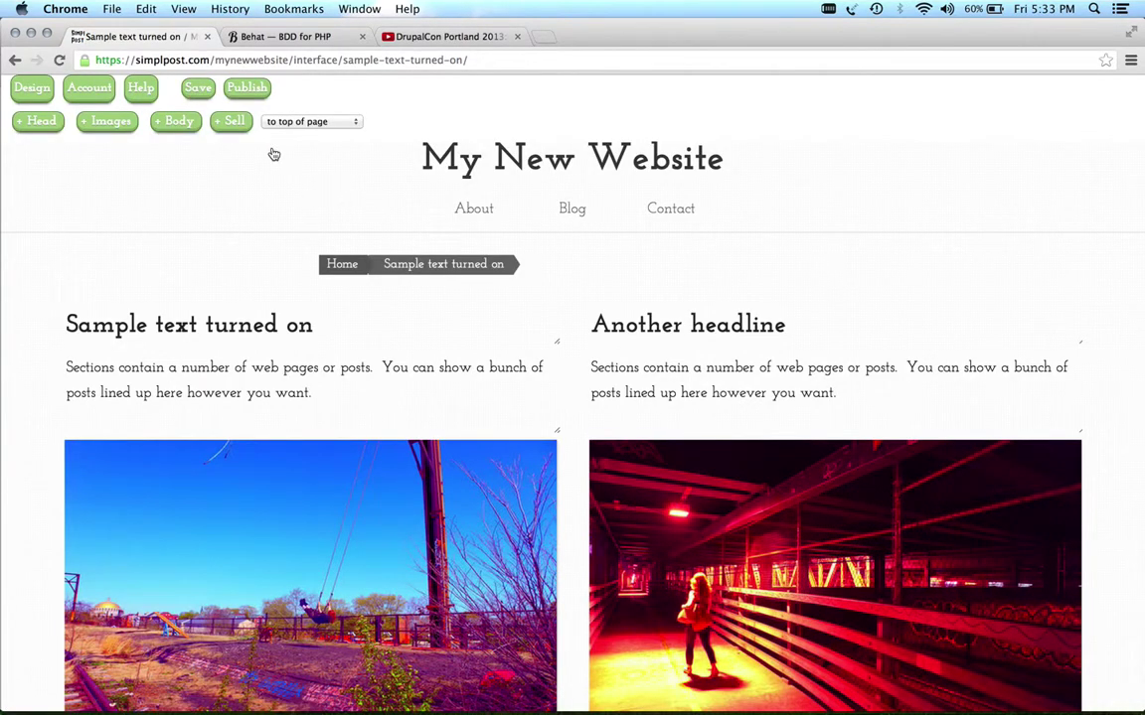
Narrow the browser window from its left edge and publish the "Sample text turned on" page.
right_click(263, 80)
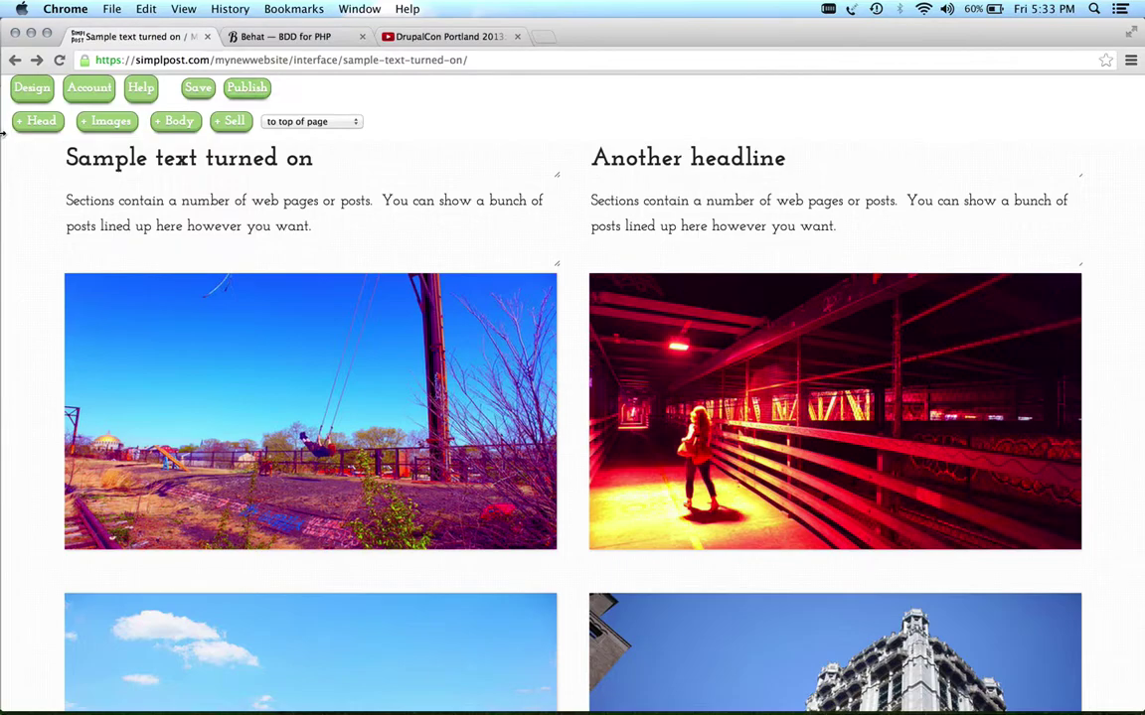
drag(4, 133, 57, 172)
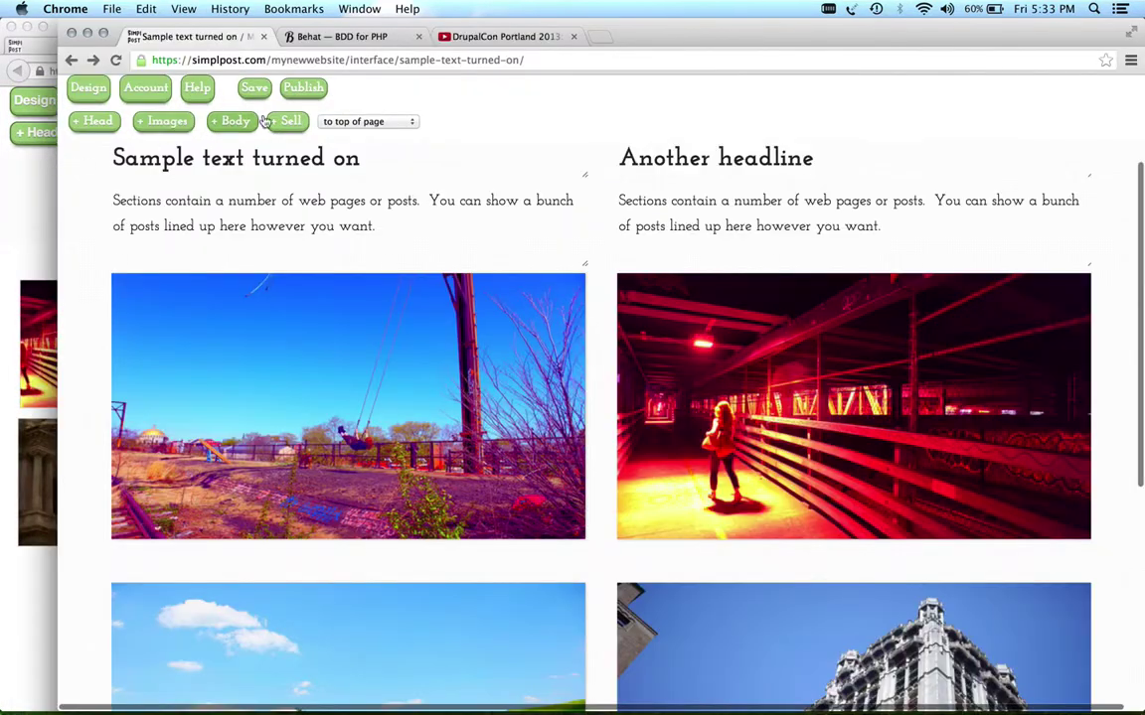
click(297, 91)
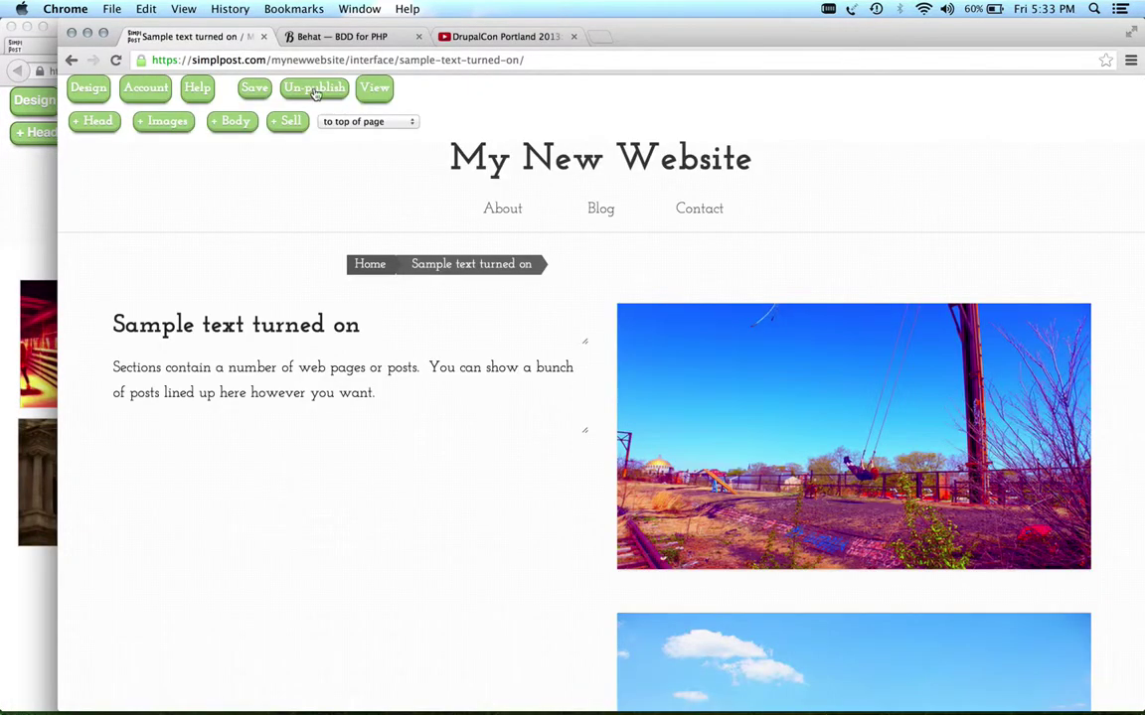
View the public version of the "Sample text turned on" page, and close that view.
click(373, 92)
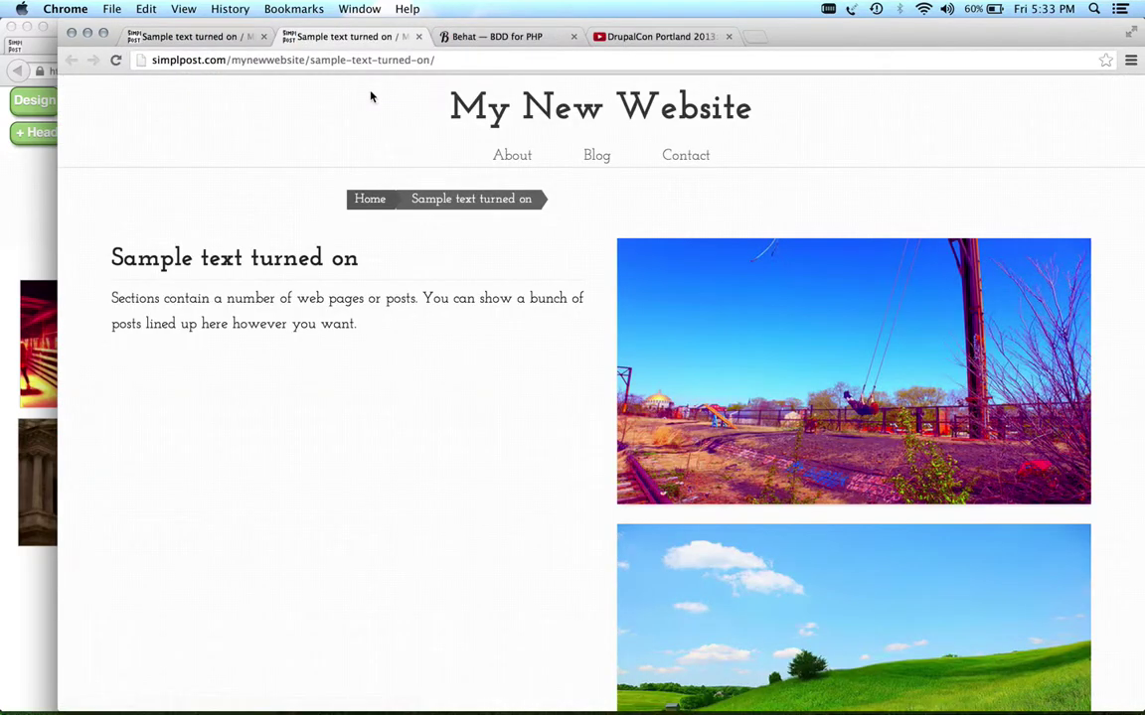
scroll(586, 204, down, 3)
scroll(586, 203, up, 3)
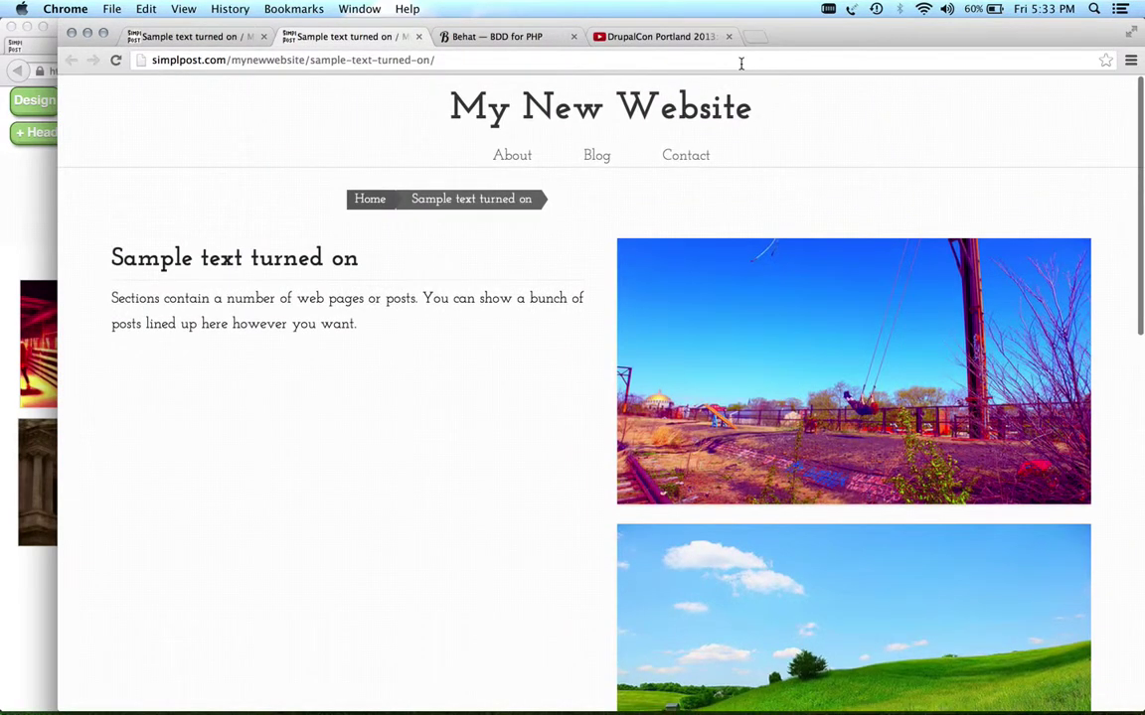
click(419, 36)
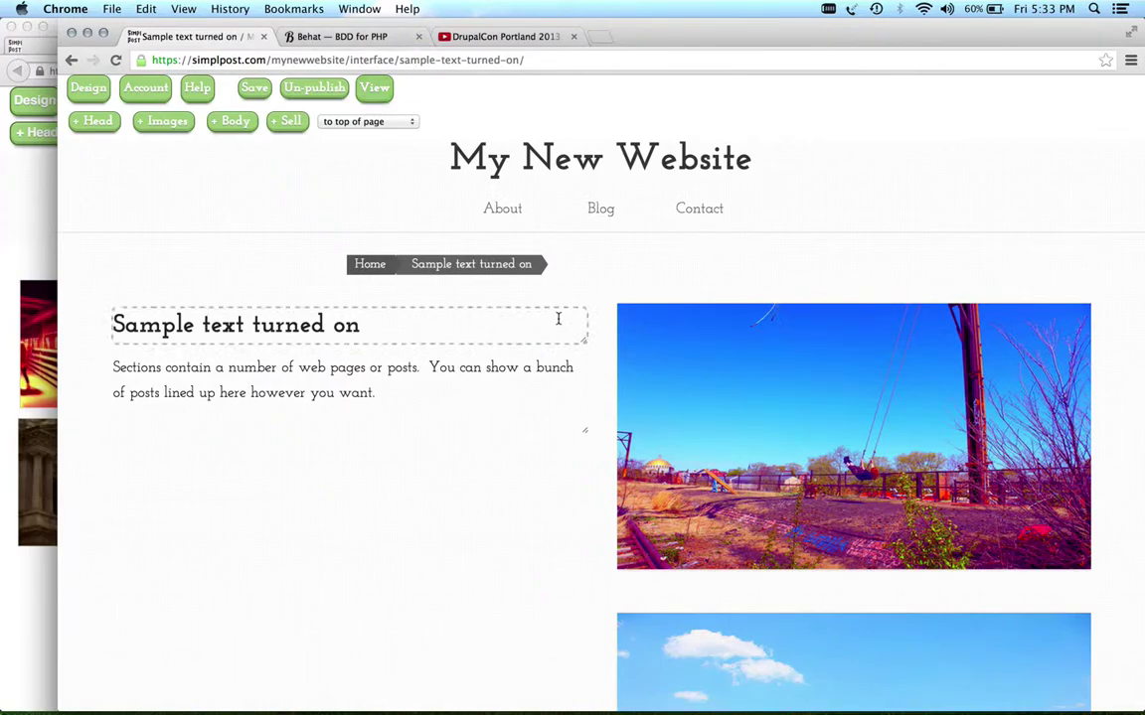
Move the playground and green hill photos from the second column to below the first column's paragraph, with the hill photo on top.
scroll(549, 316, down, 4)
drag(714, 456, 263, 357)
scroll(263, 358, down, 1)
scroll(615, 352, up, 5)
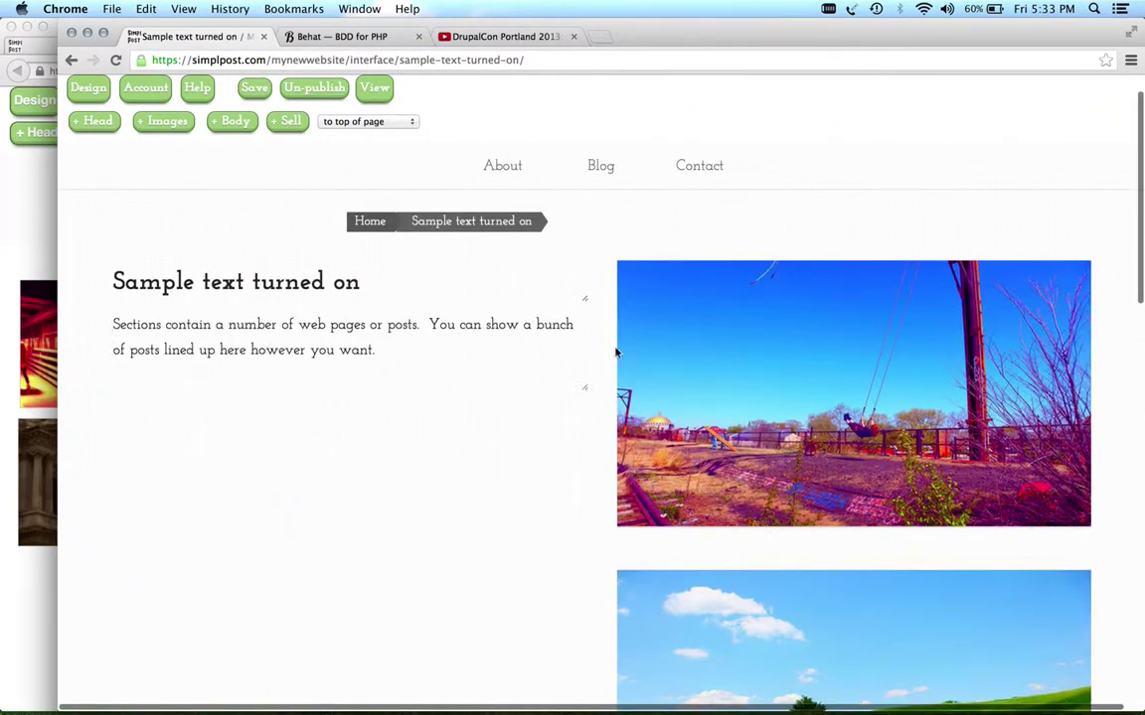
drag(680, 369, 174, 490)
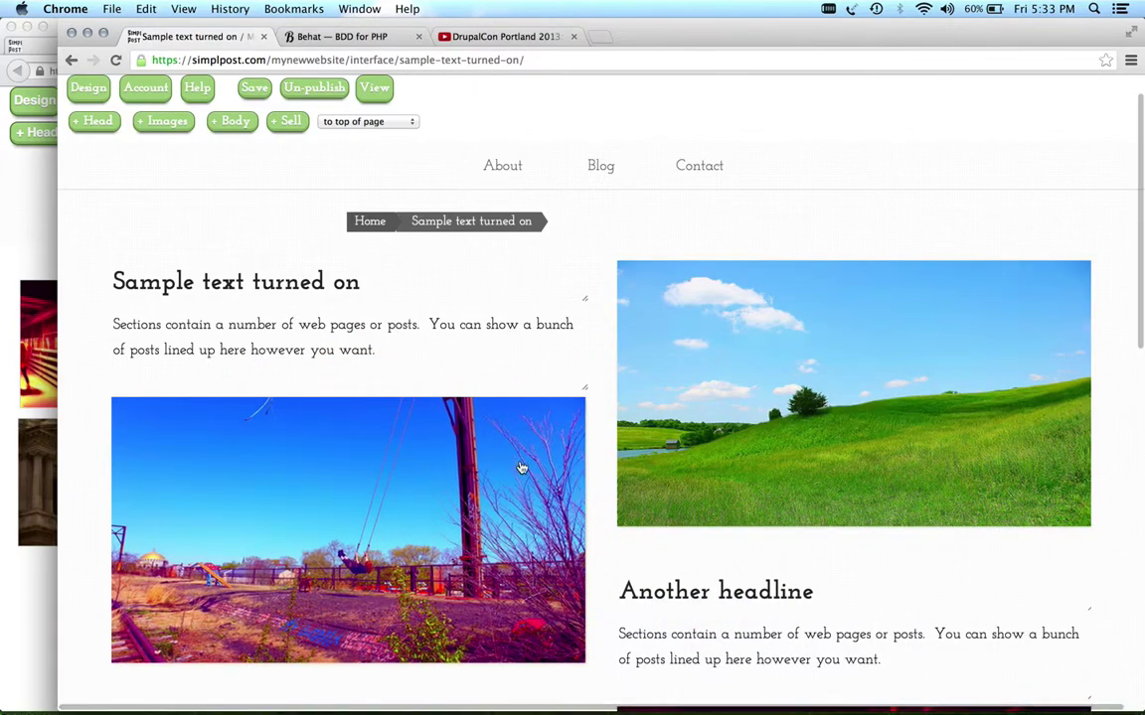
drag(791, 382, 217, 466)
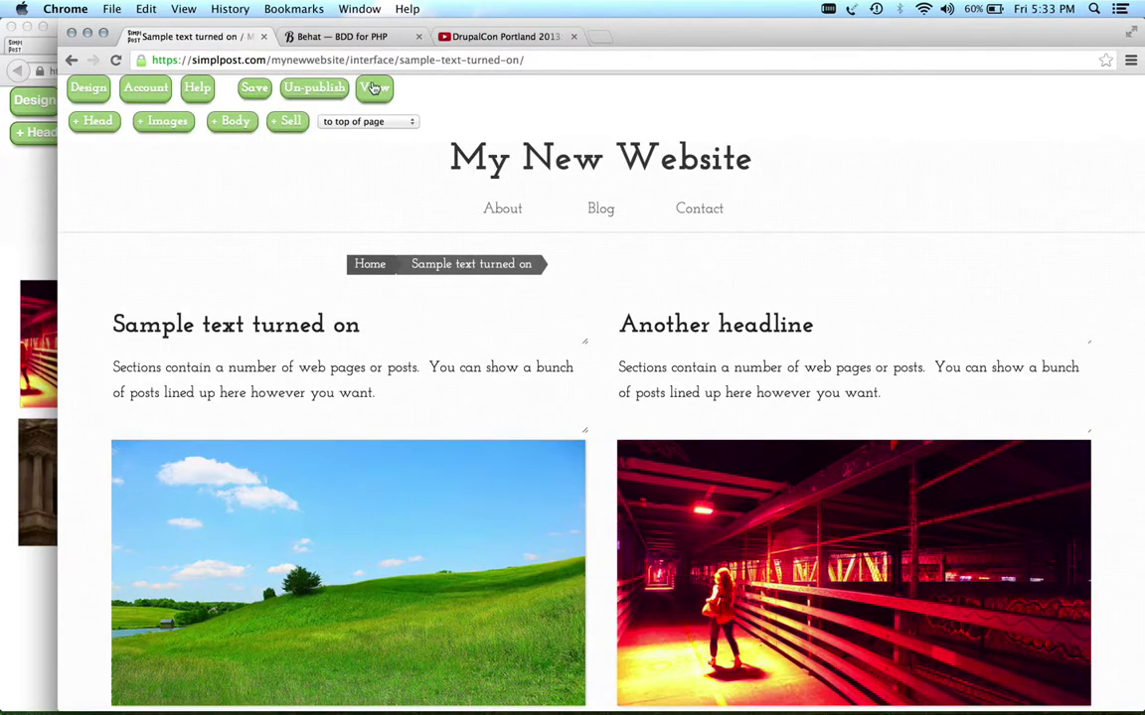
View the public version of the "Sample text turned on" page, widen the browser window, and close that view.
click(374, 90)
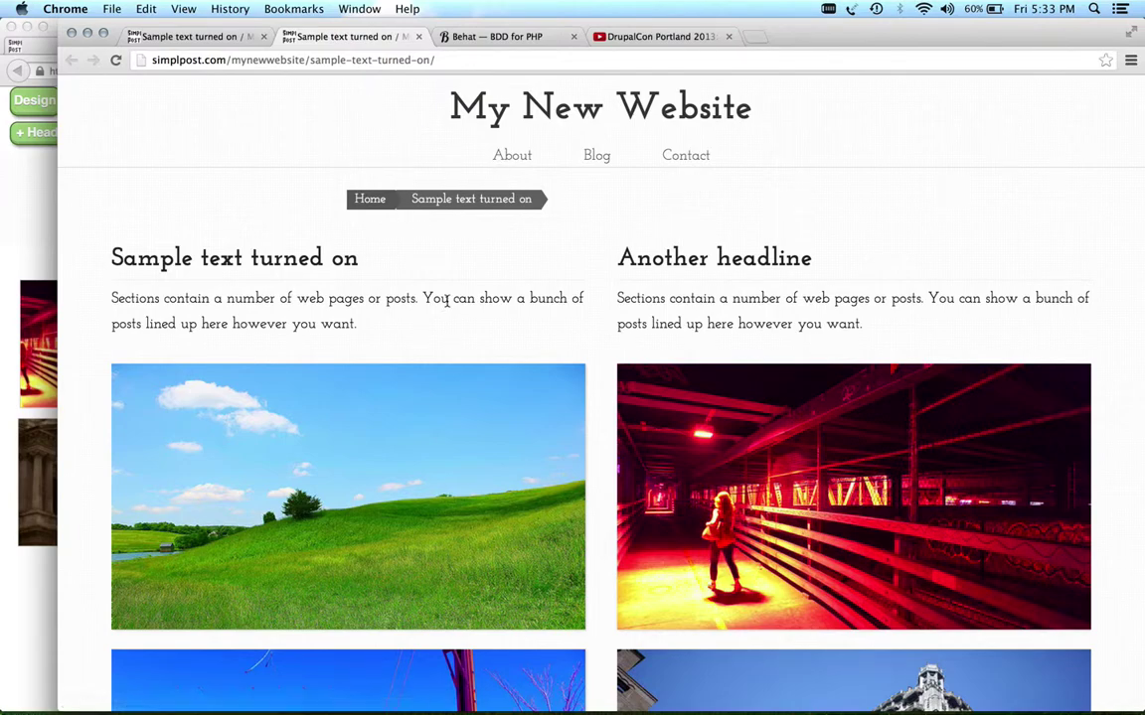
scroll(437, 303, down, 5)
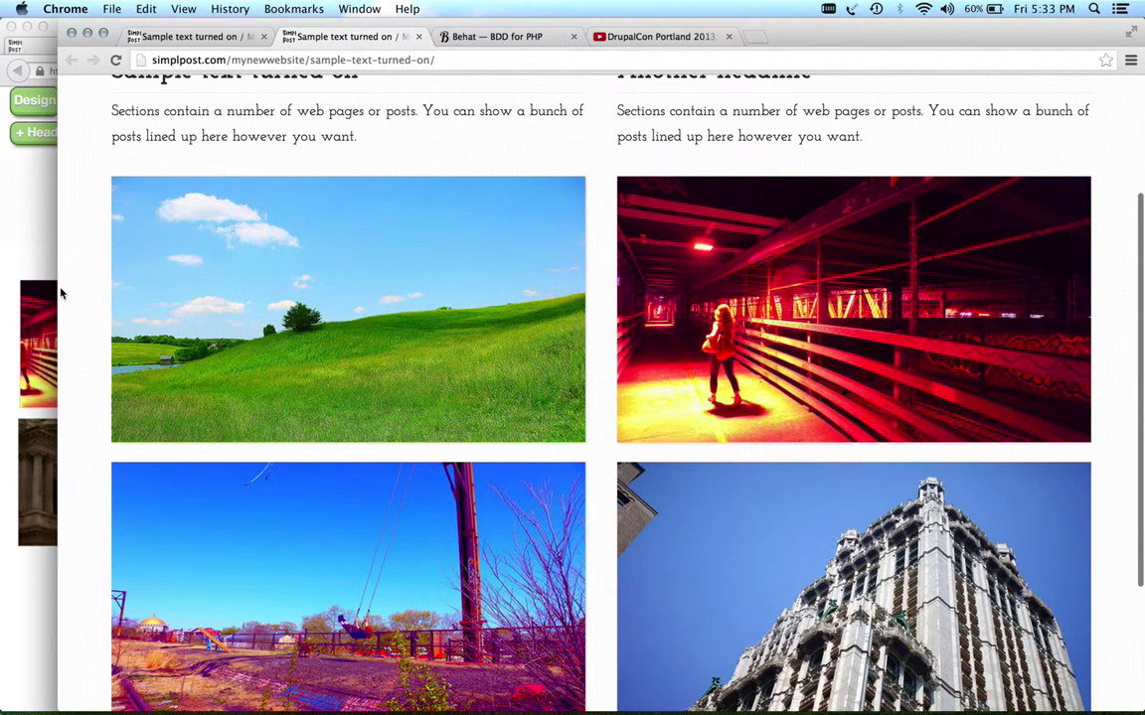
drag(60, 288, 4, 295)
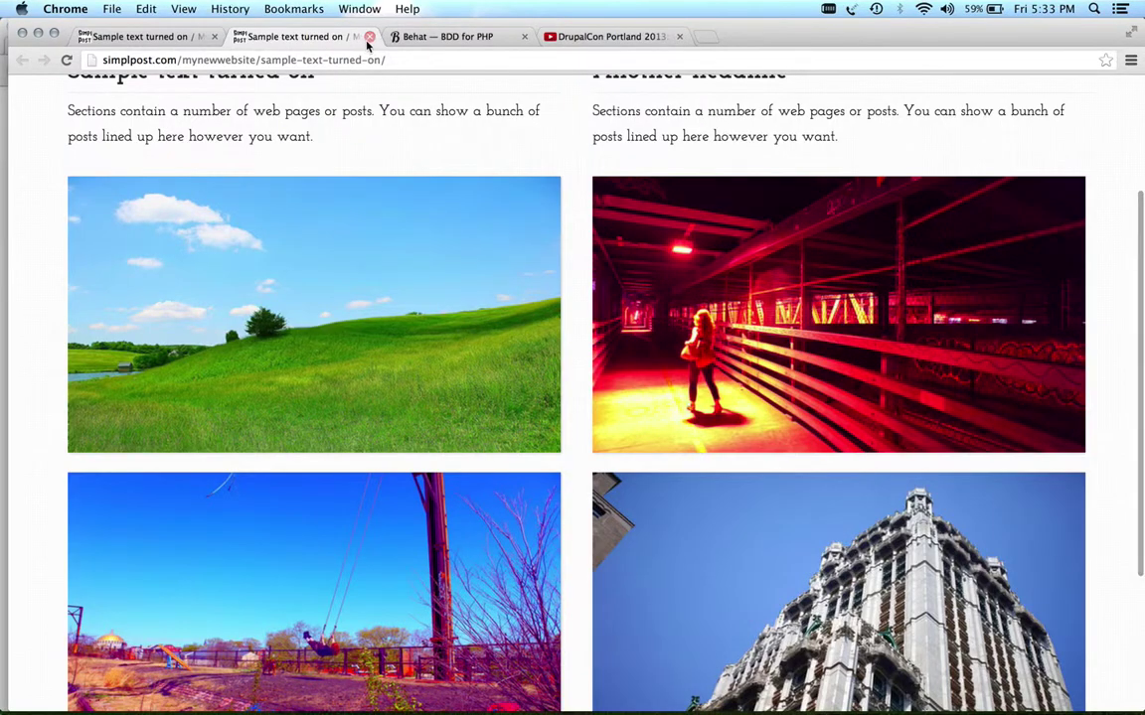
click(365, 37)
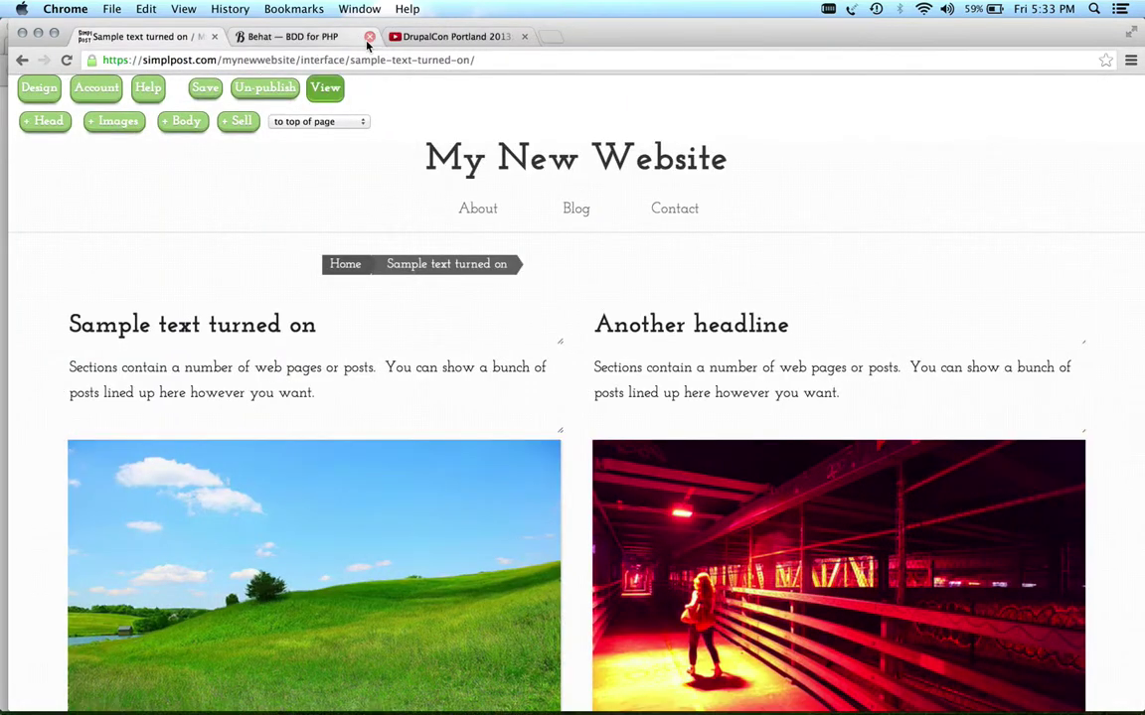
Go to the website's home page and look over how the two-column page appears in its section.
click(350, 265)
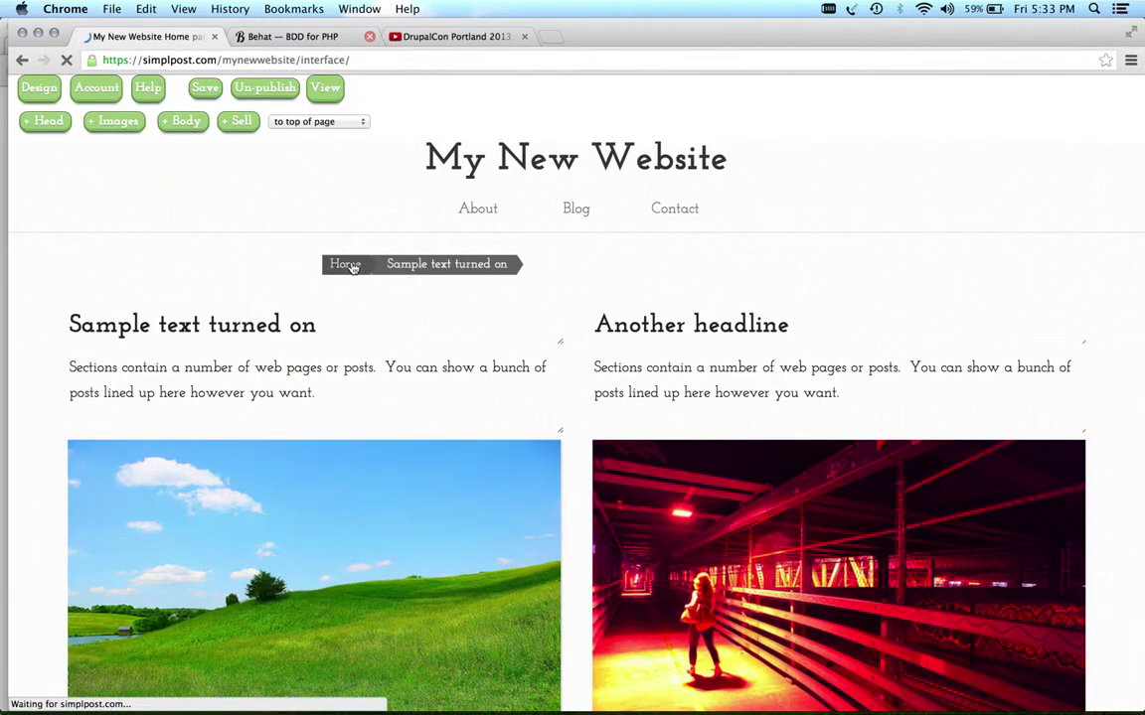
scroll(353, 268, down, 10)
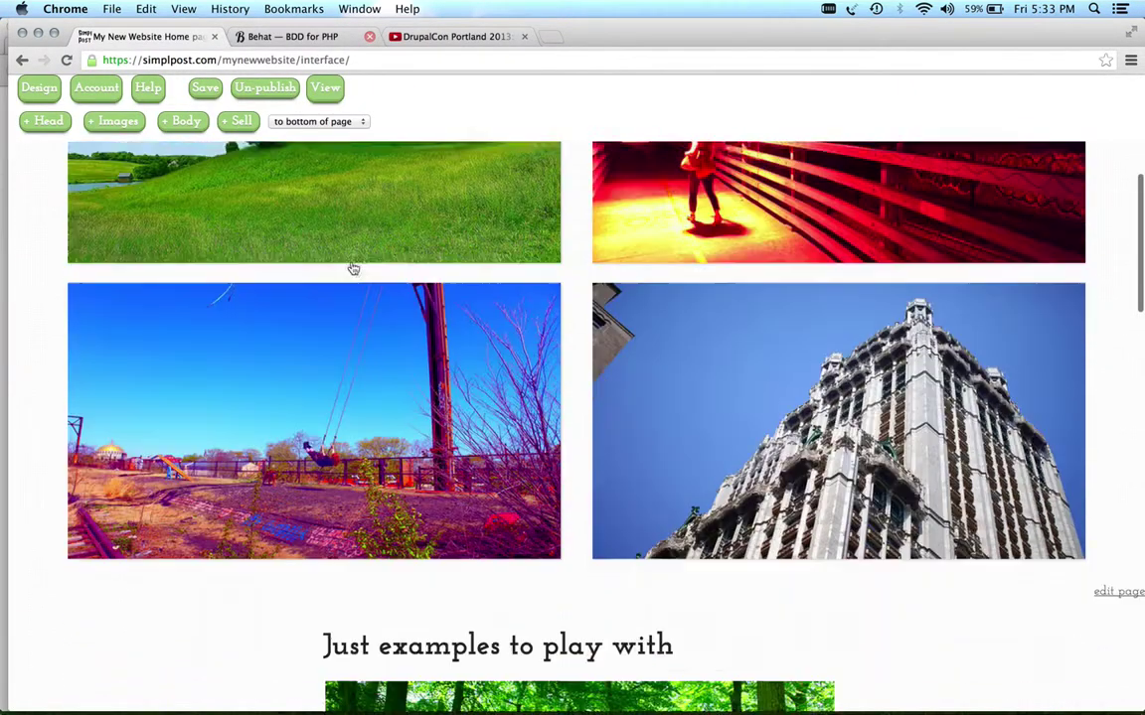
scroll(353, 268, up, 10)
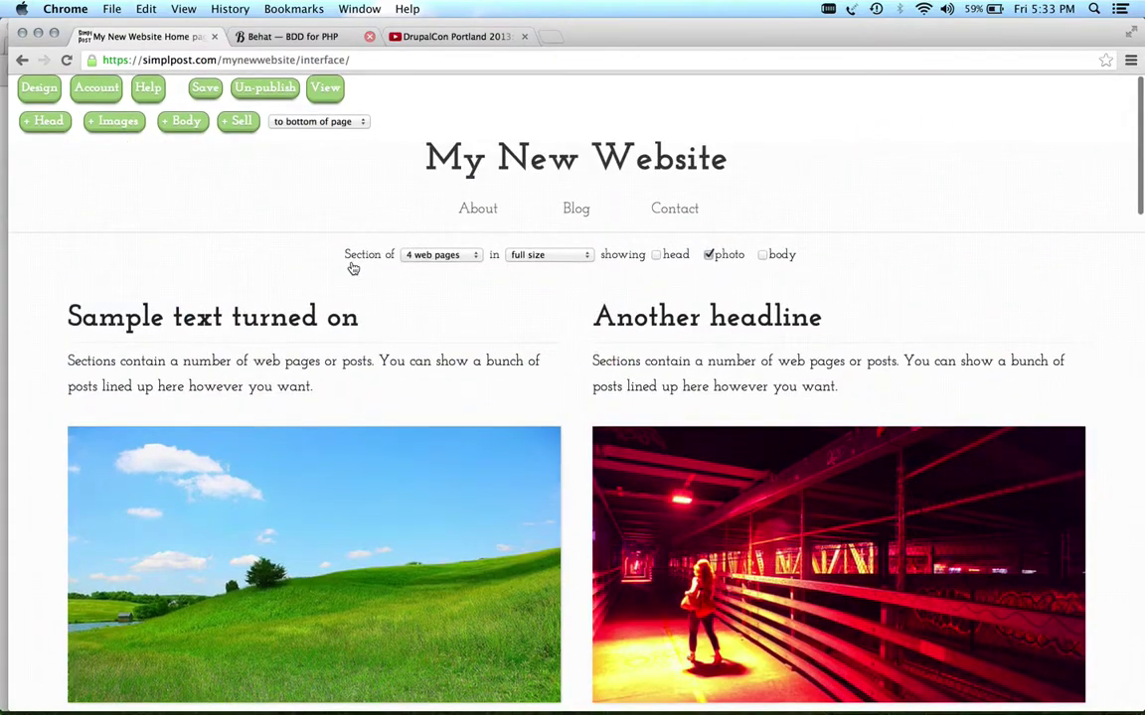
scroll(353, 269, down, 10)
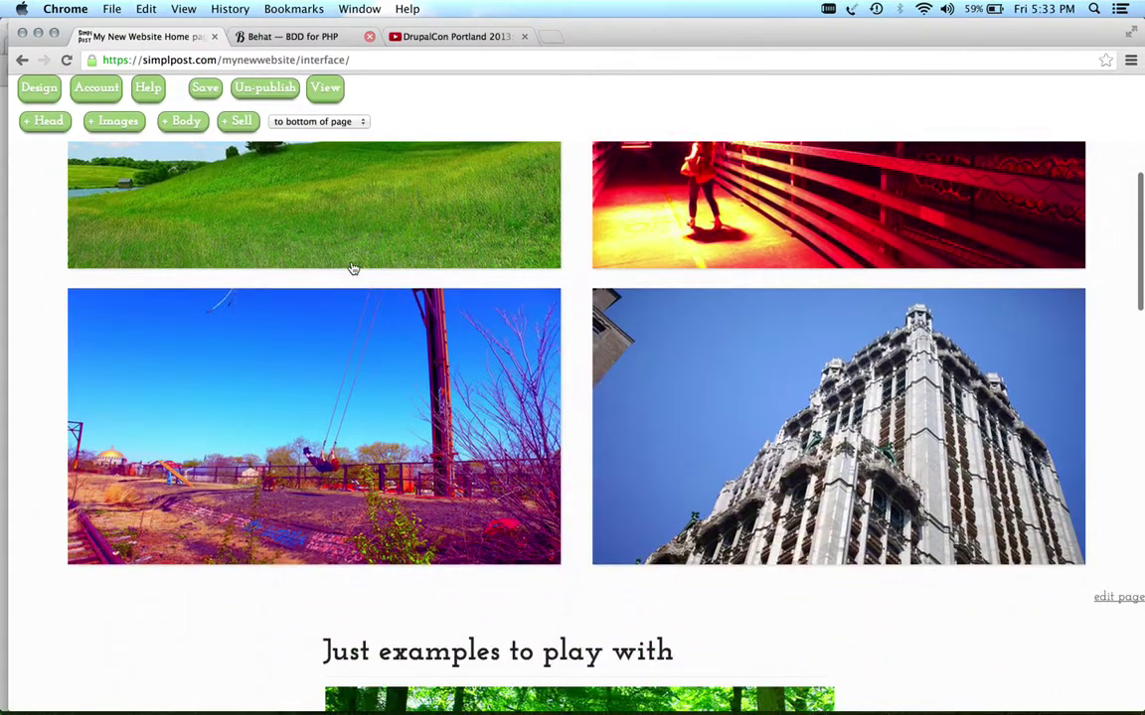
scroll(353, 269, up, 8)
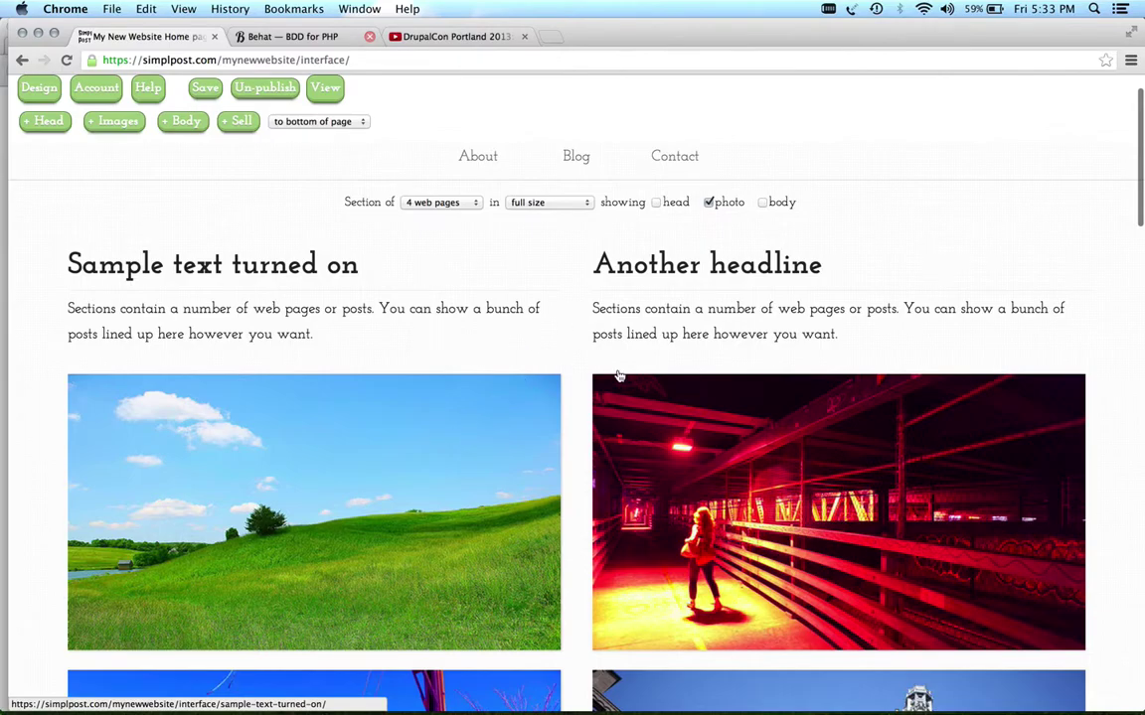
Create a new page in position #3 from the "Just examples to play with" sample and save it.
scroll(618, 376, down, 20)
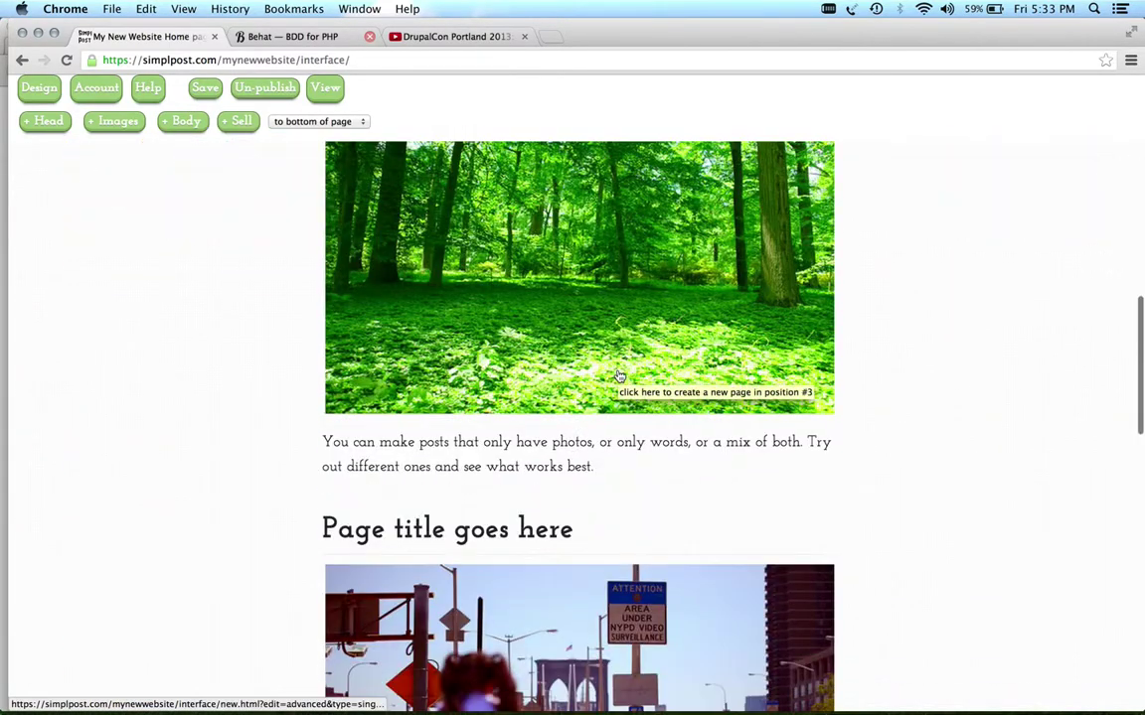
click(619, 377)
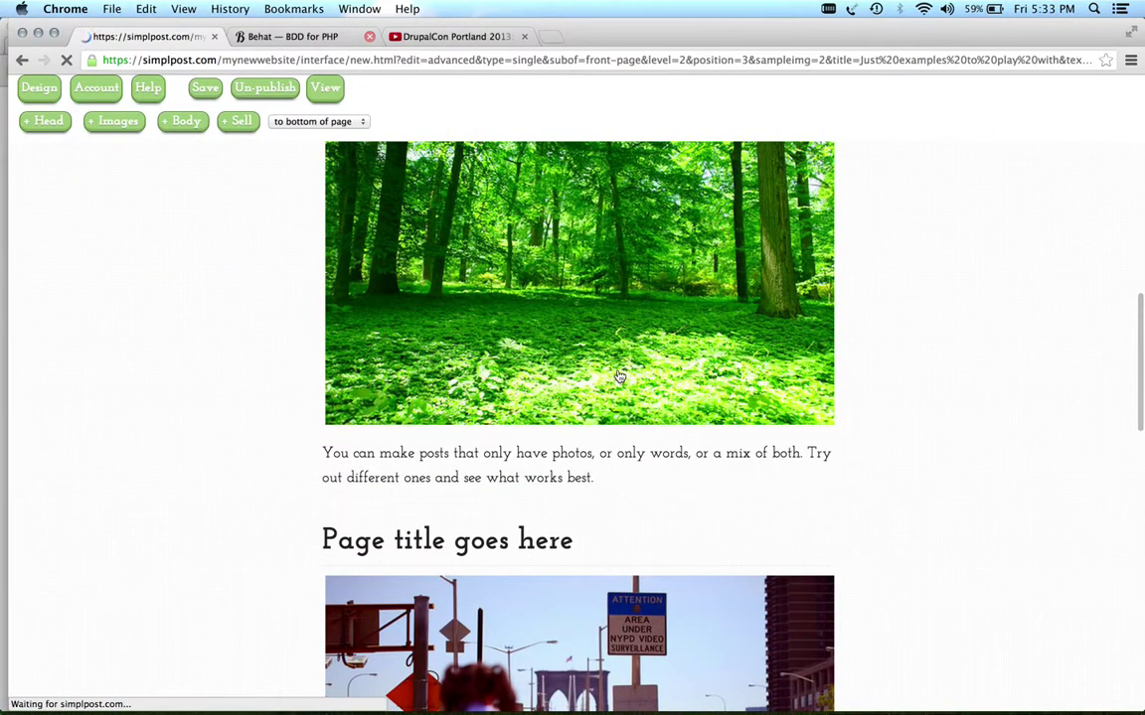
scroll(618, 377, down, 5)
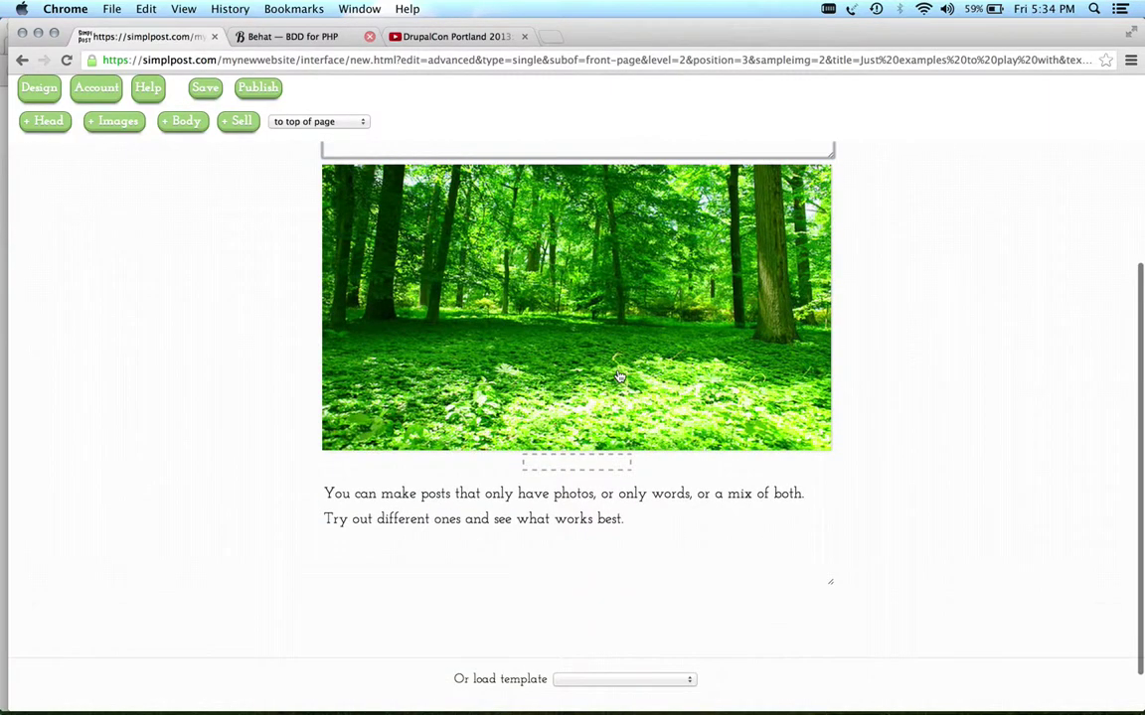
click(487, 682)
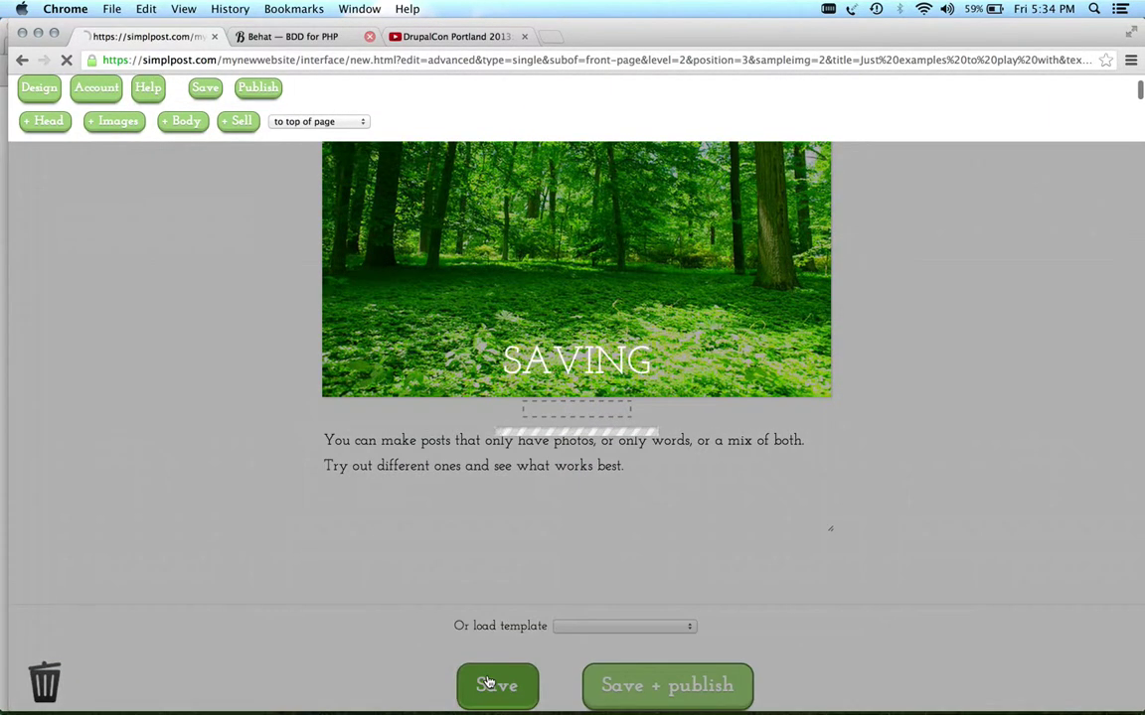
Set the "Just examples to play with" page's layout to 3 columns and save the page.
scroll(604, 637, down, 5)
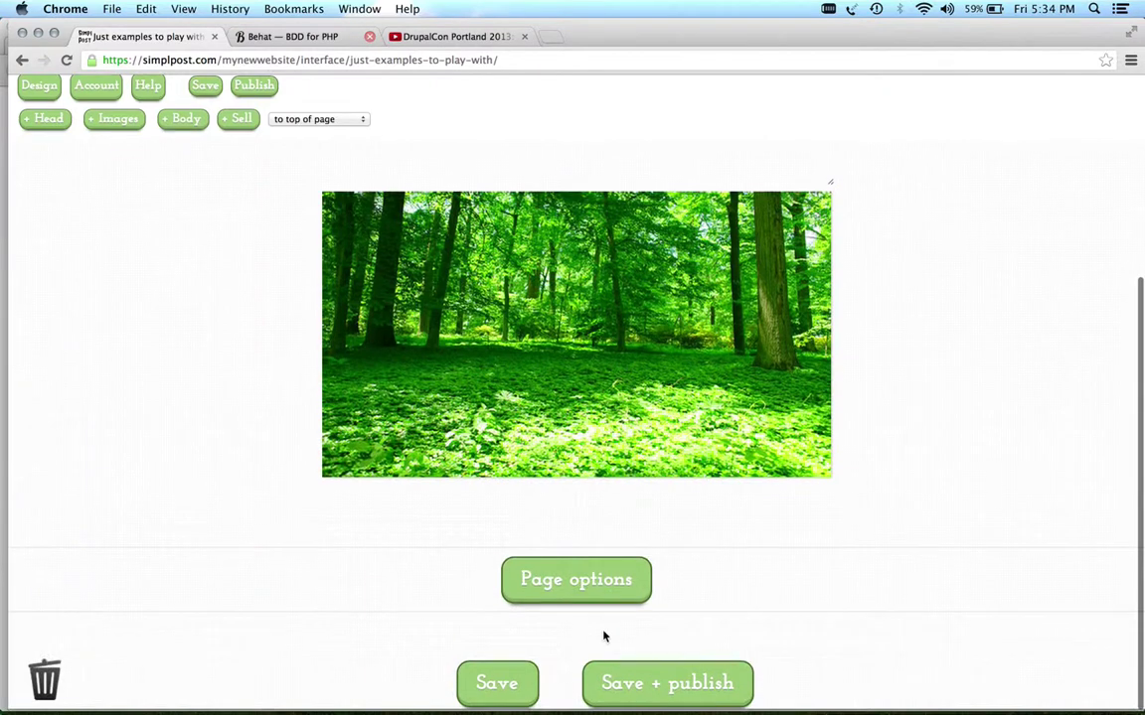
click(614, 606)
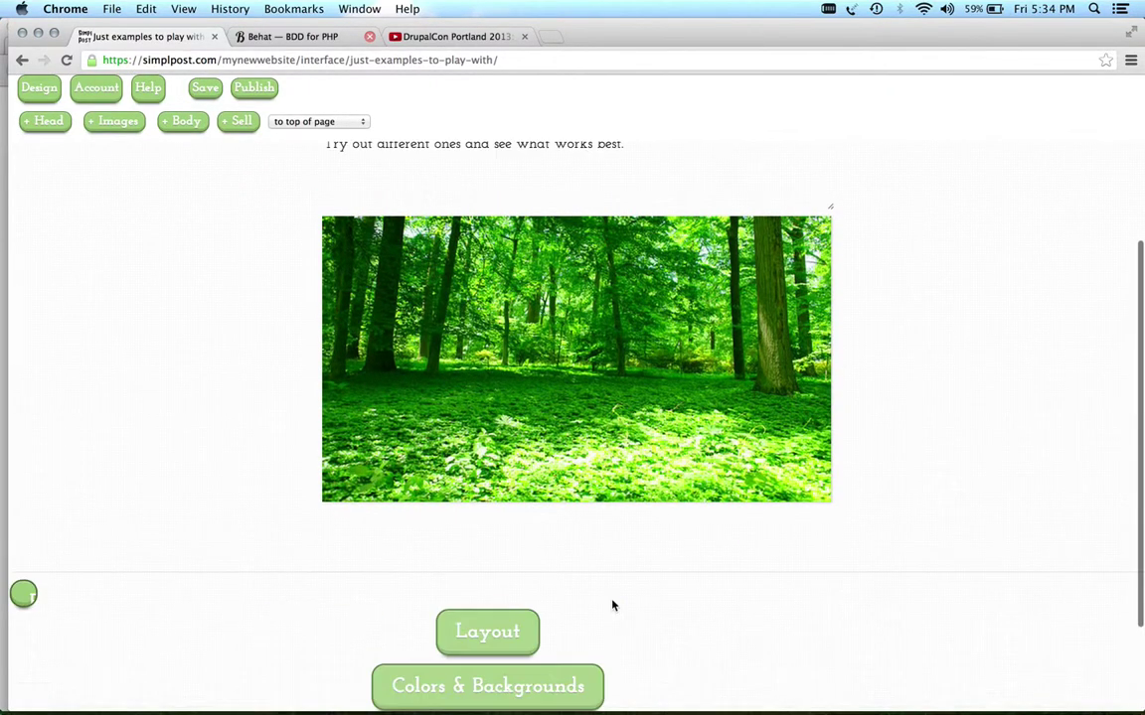
click(595, 605)
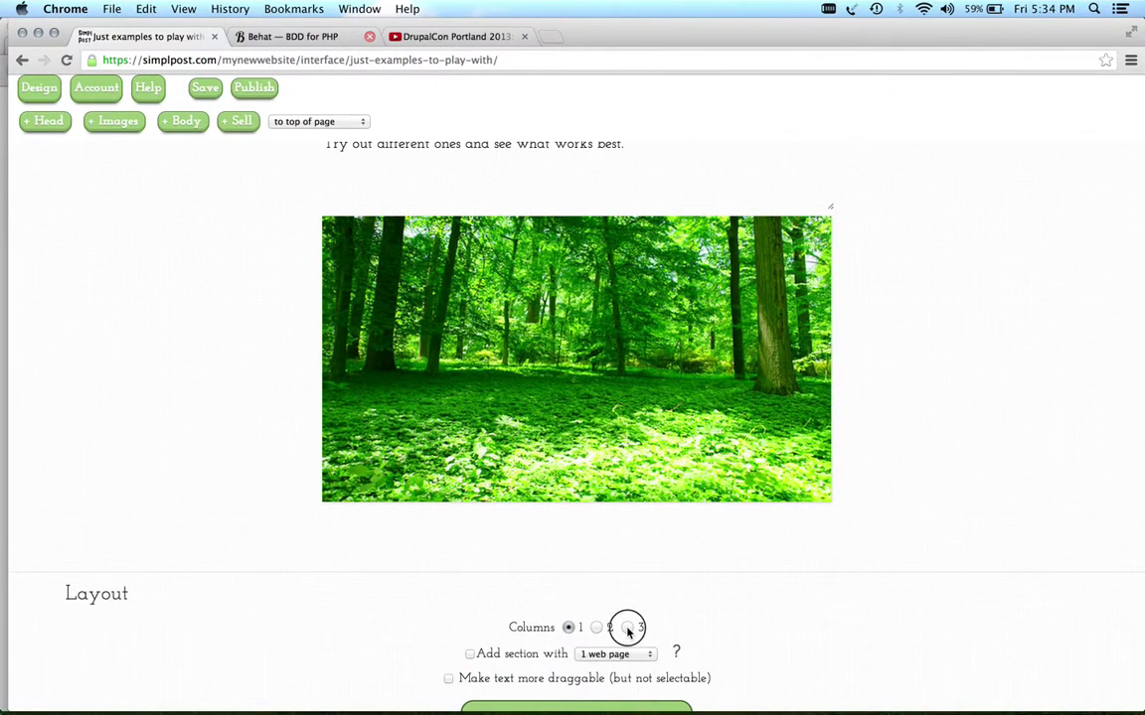
scroll(628, 632, down, 3)
click(517, 686)
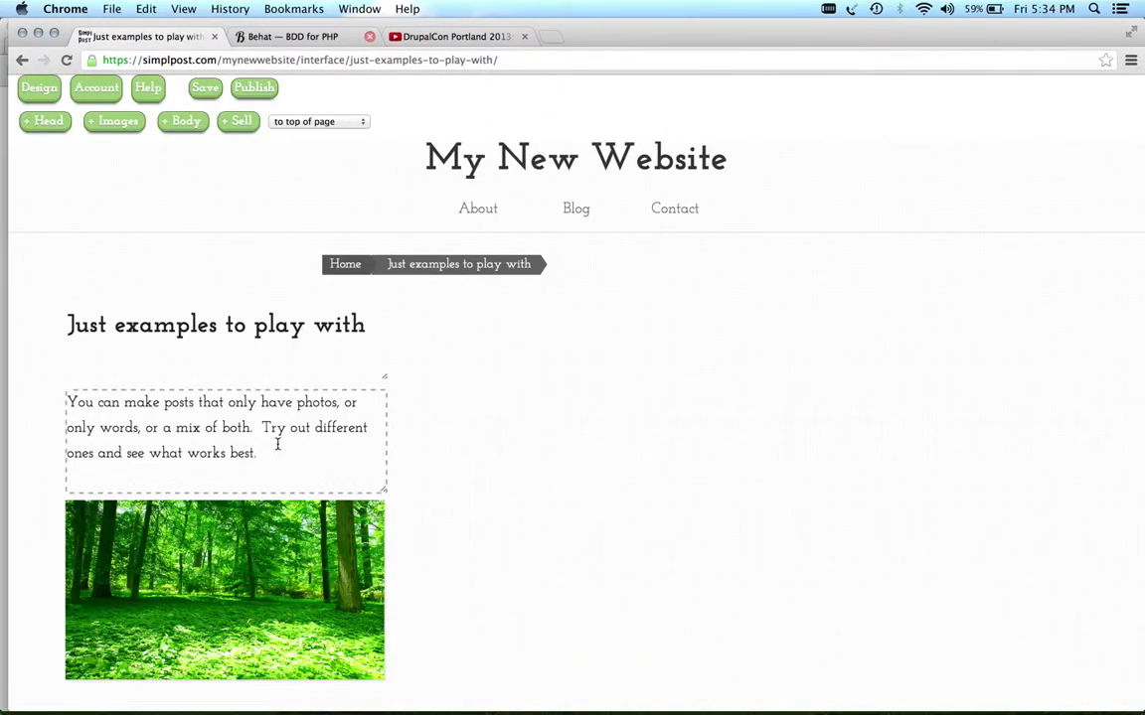
Duplicate the body paragraph's text within its own box and move the box to the top of the second column.
drag(277, 444, 44, 378)
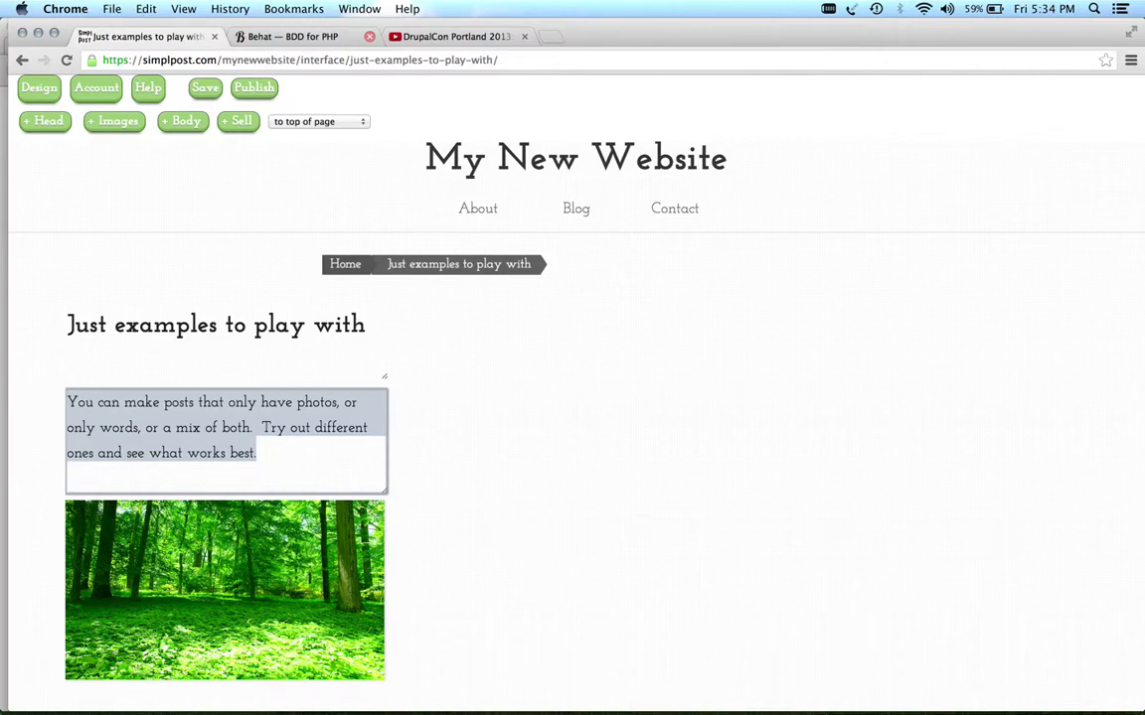
key(super+c)
key(Right)
key(super+v)
drag(166, 390, 514, 328)
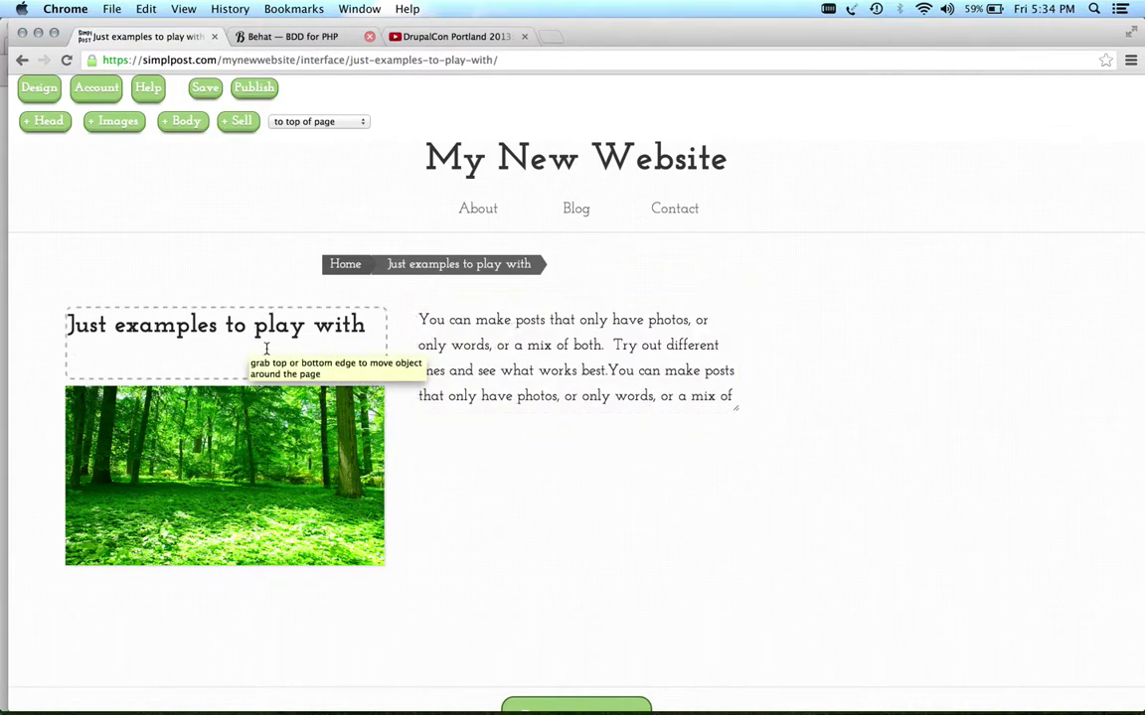
Add a new body text containing the copied paragraph twice and move it to the top of the third column.
click(195, 123)
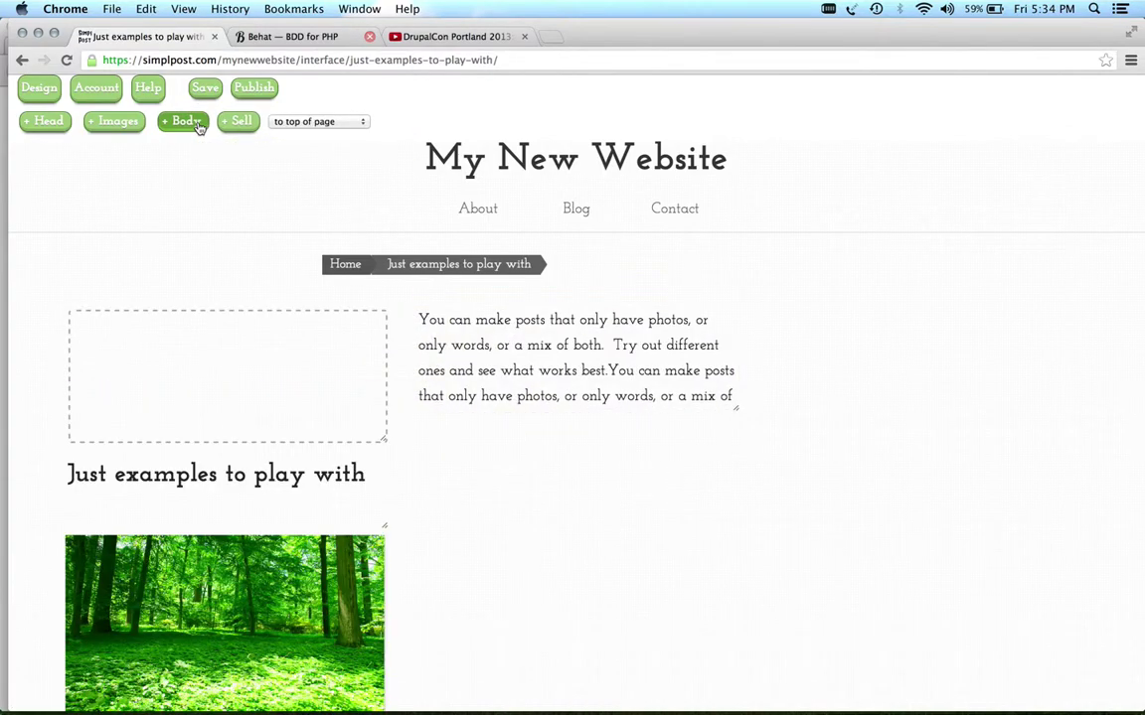
click(217, 355)
key(super+v)
key(super+v)
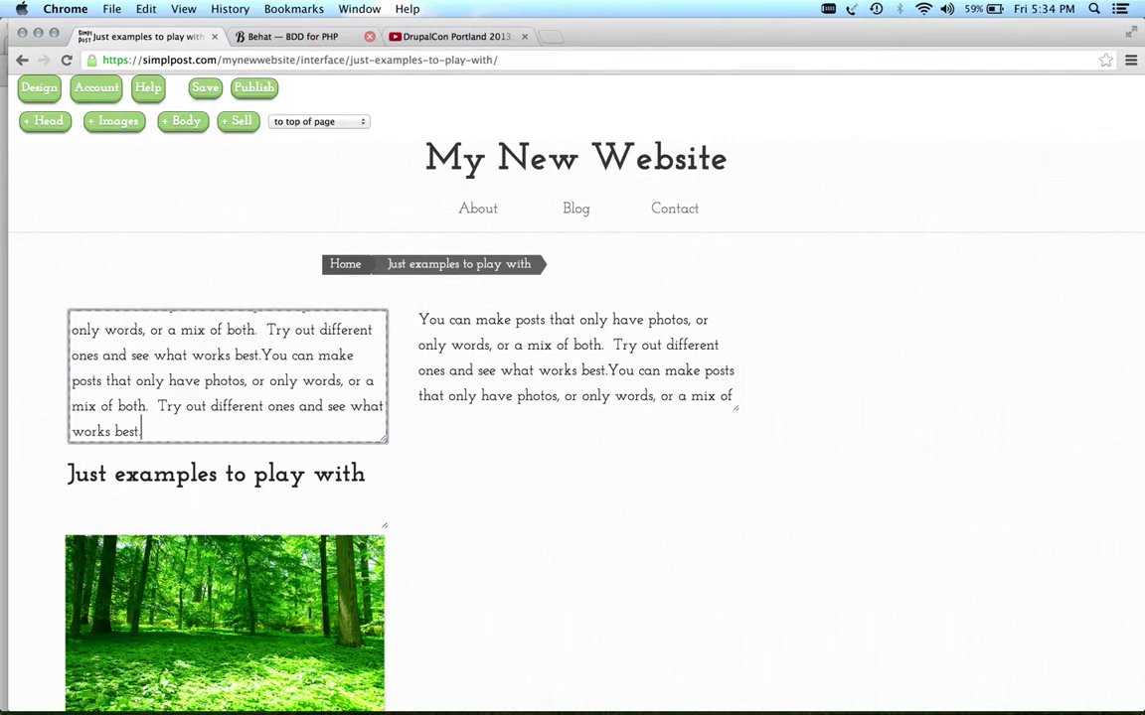
drag(188, 309, 895, 321)
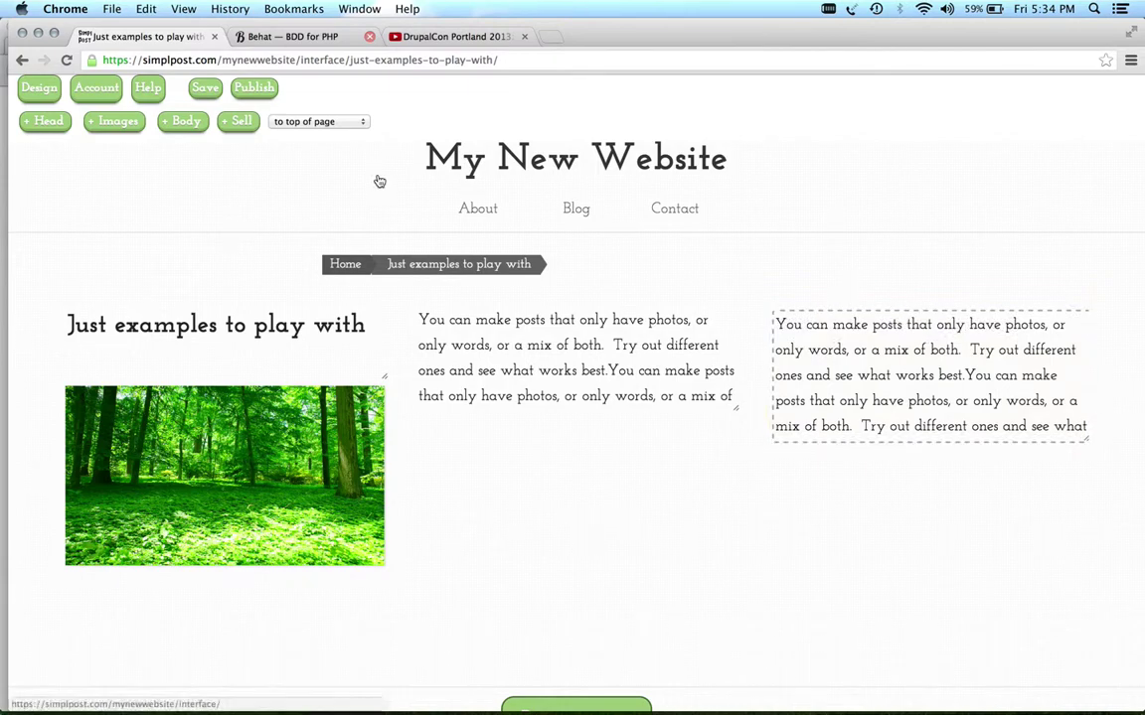
Publish the "Just examples to play with" page and review its three-column layout on the home page.
click(256, 89)
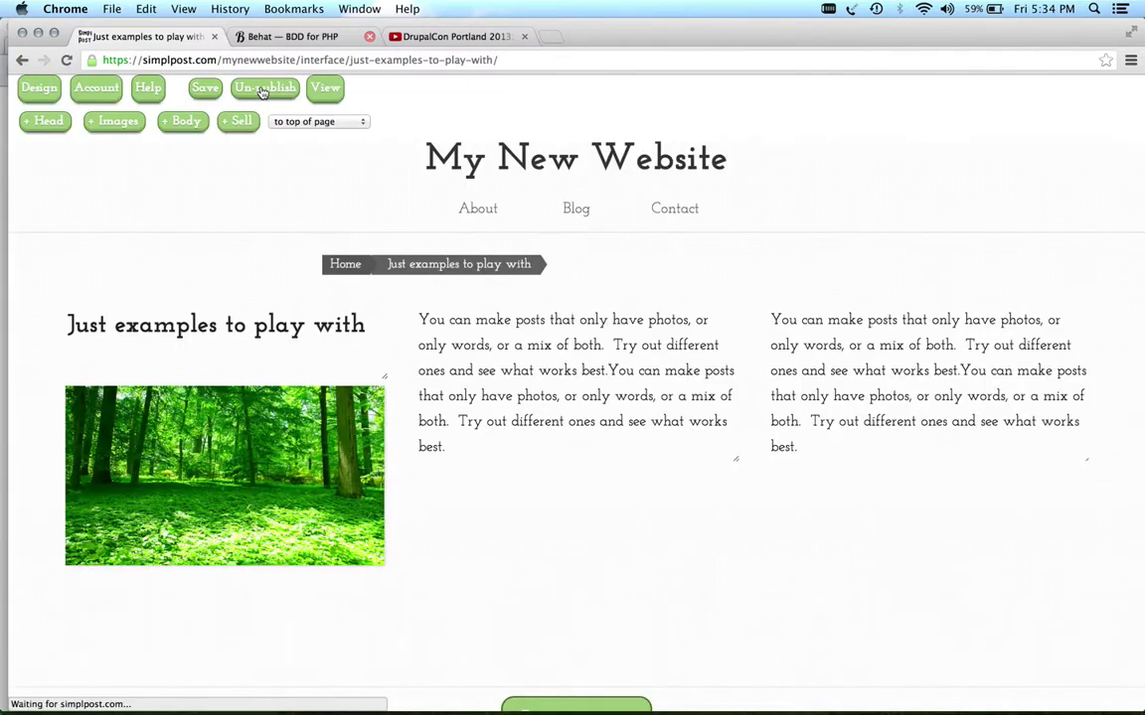
click(348, 266)
scroll(352, 273, down, 5)
scroll(351, 274, down, 8)
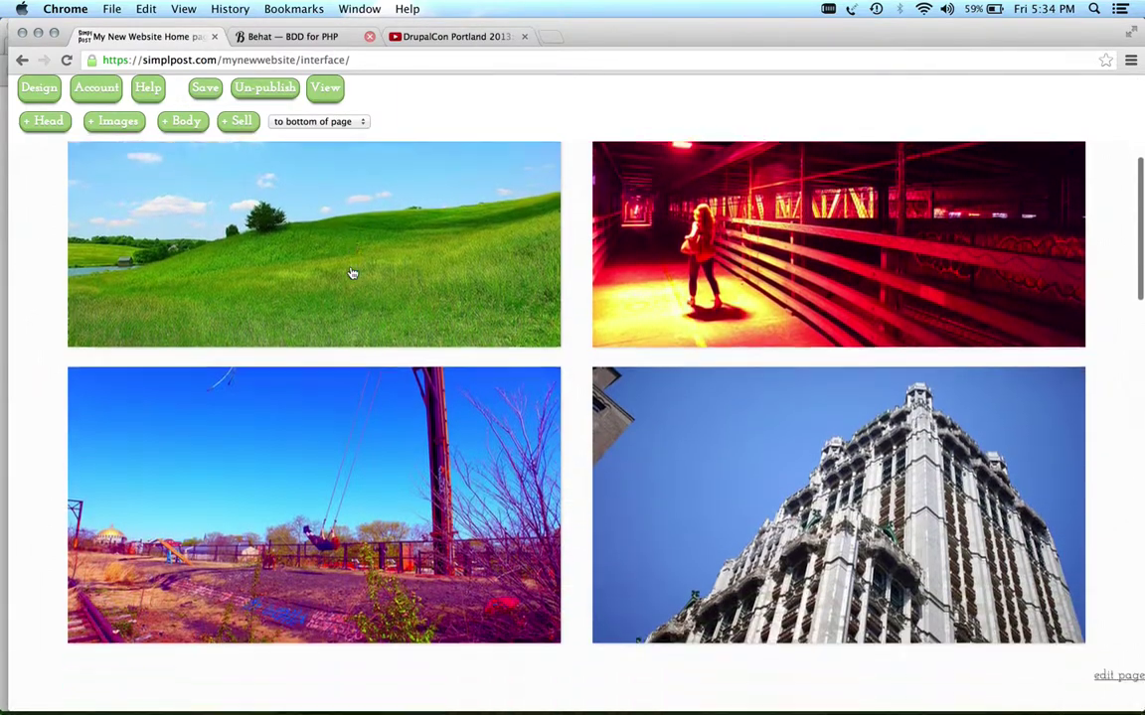
scroll(352, 273, down, 4)
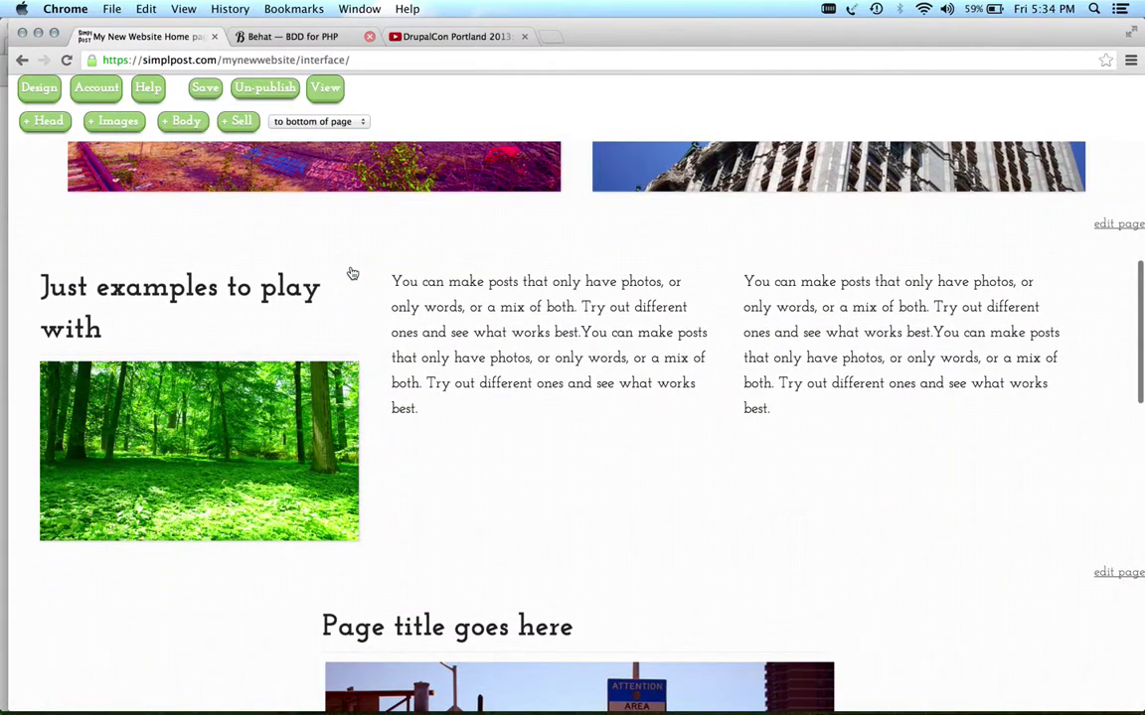
scroll(352, 273, down, 2)
scroll(352, 274, up, 5)
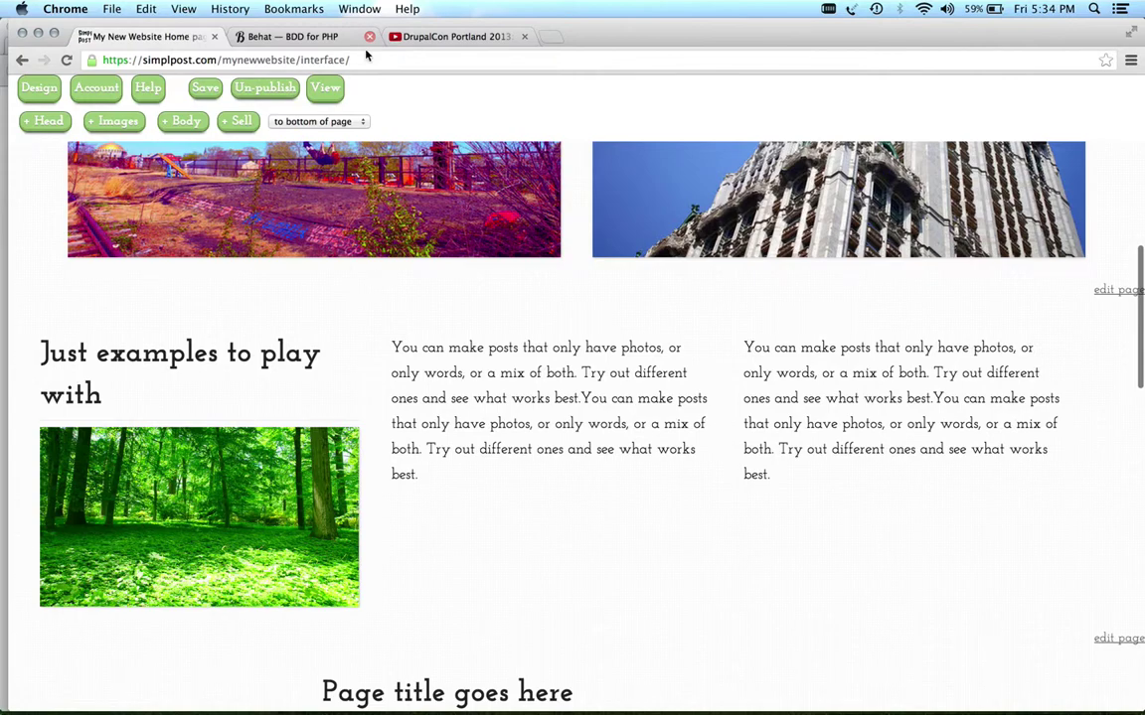
View the public home page in a narrowed browser window, widen the window again, and return to the home page editor.
click(320, 89)
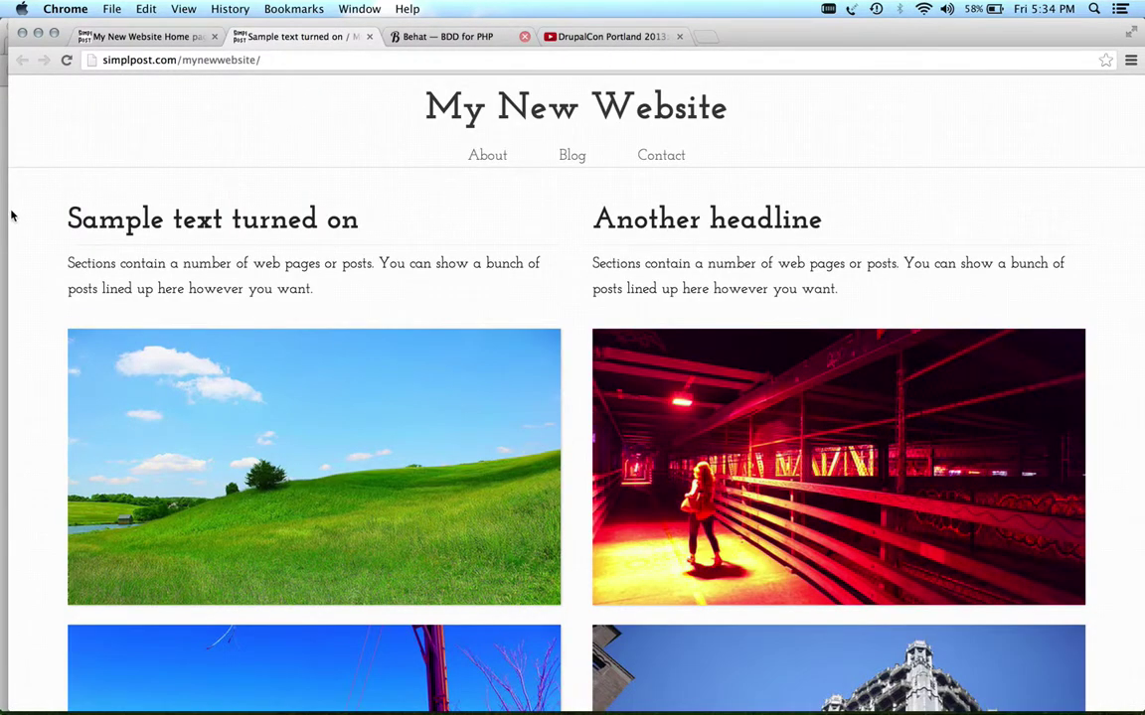
drag(10, 210, 274, 218)
scroll(274, 218, down, 5)
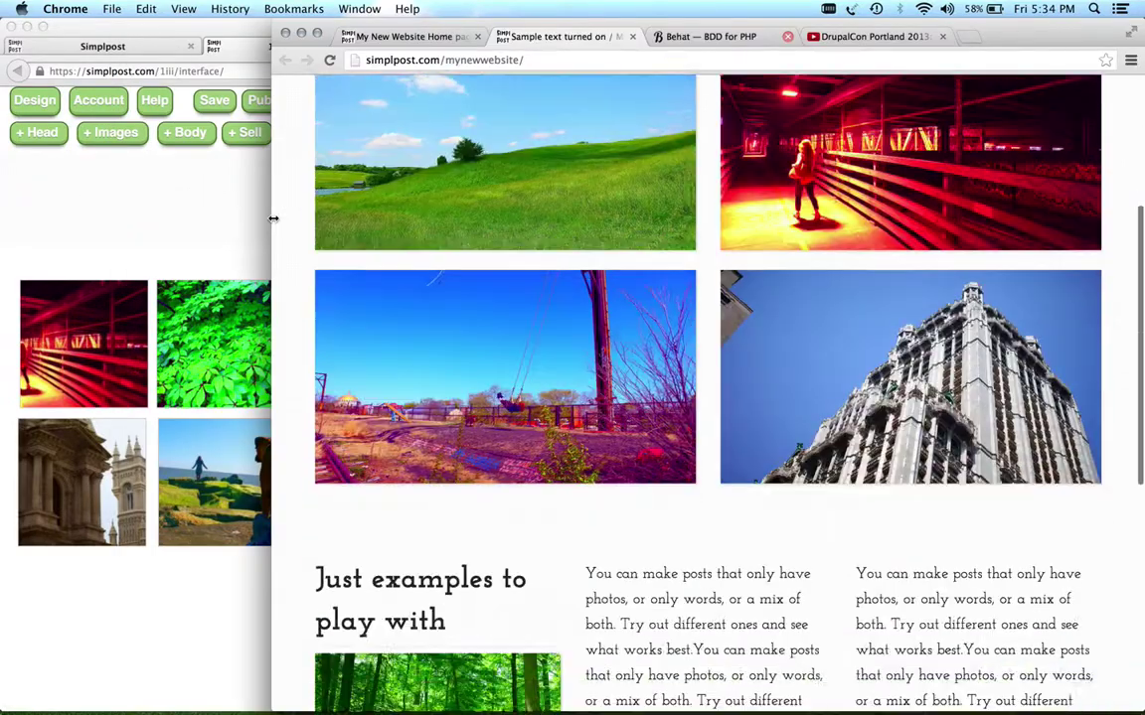
scroll(273, 219, down, 6)
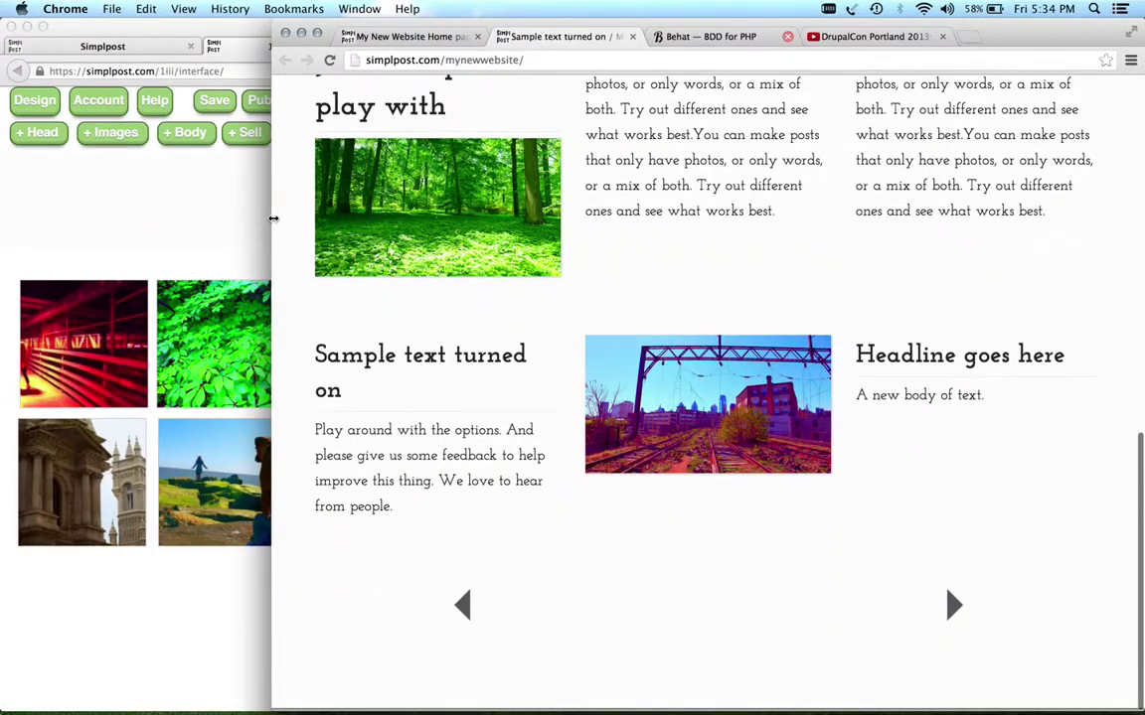
scroll(274, 218, up, 10)
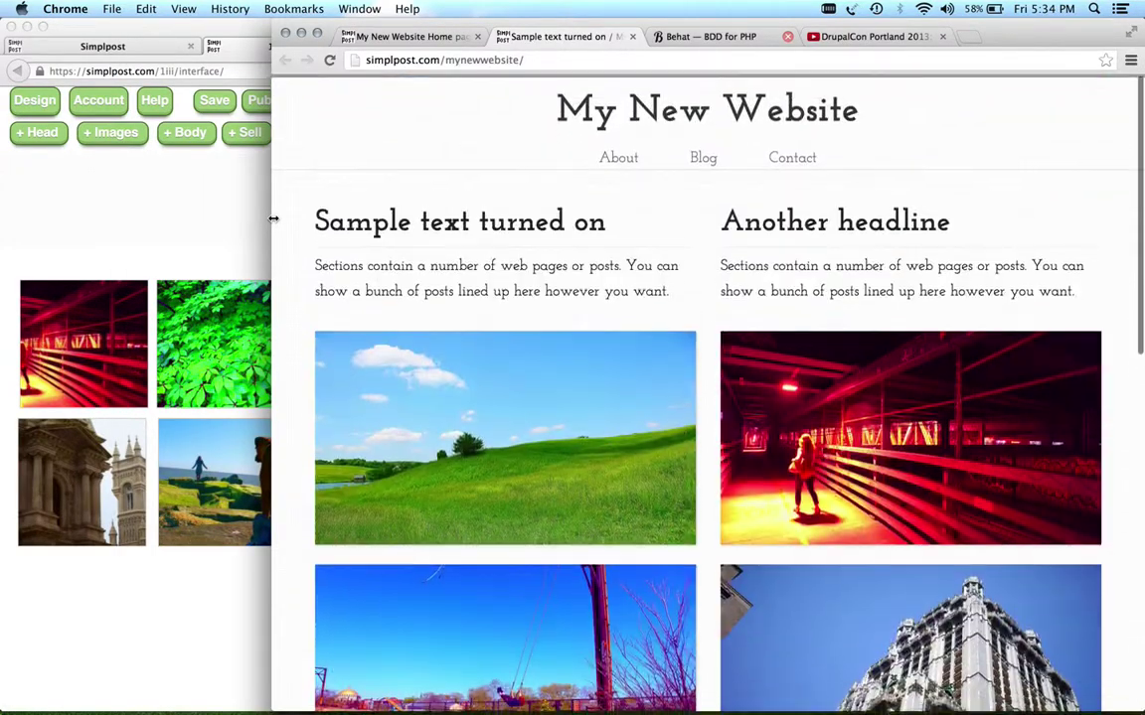
drag(271, 205, 3, 208)
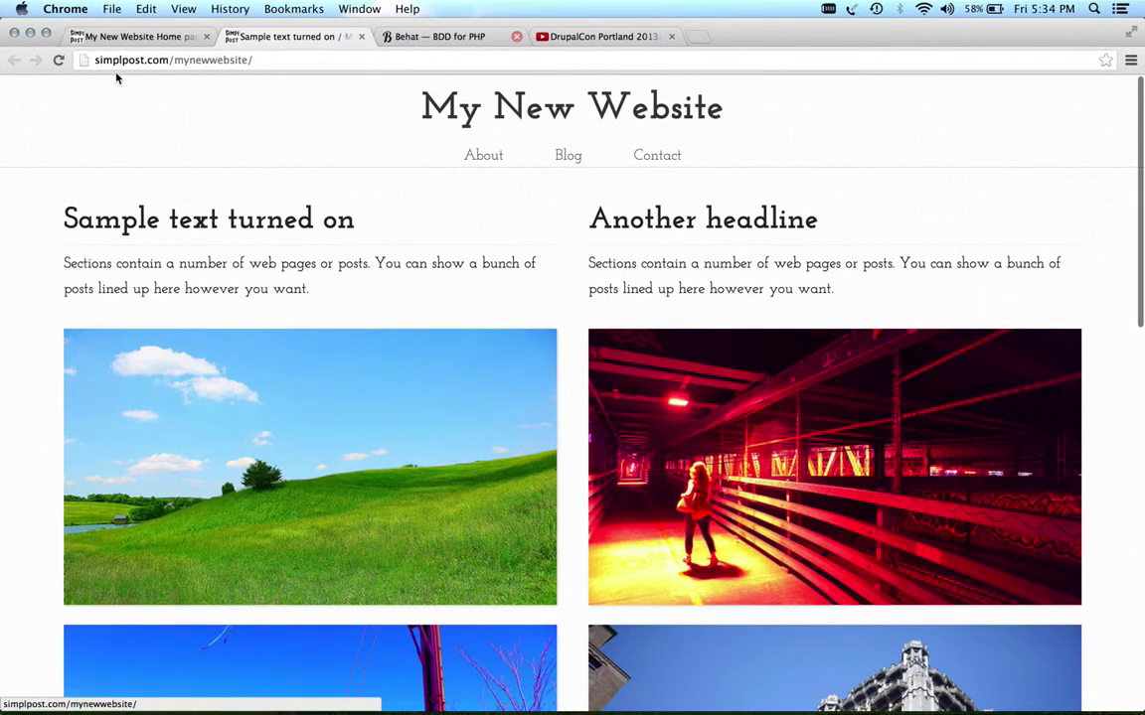
click(135, 42)
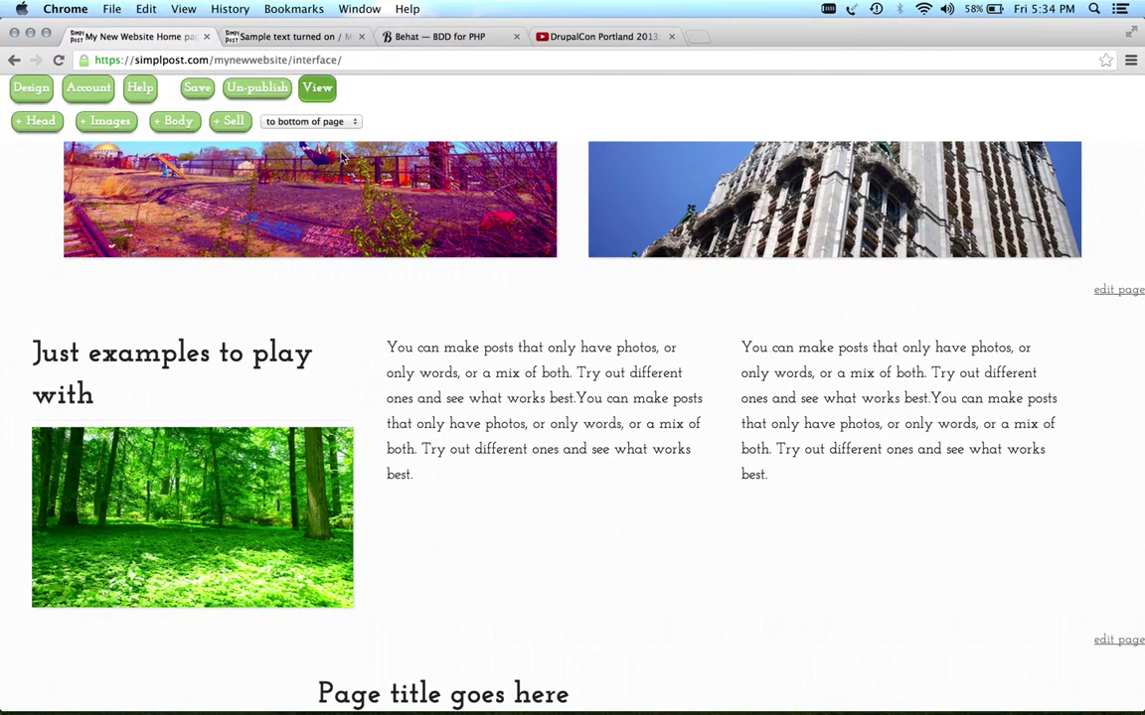
Open the "Page title goes here" sample page below the three-column page for editing and publish it.
scroll(438, 221, down, 3)
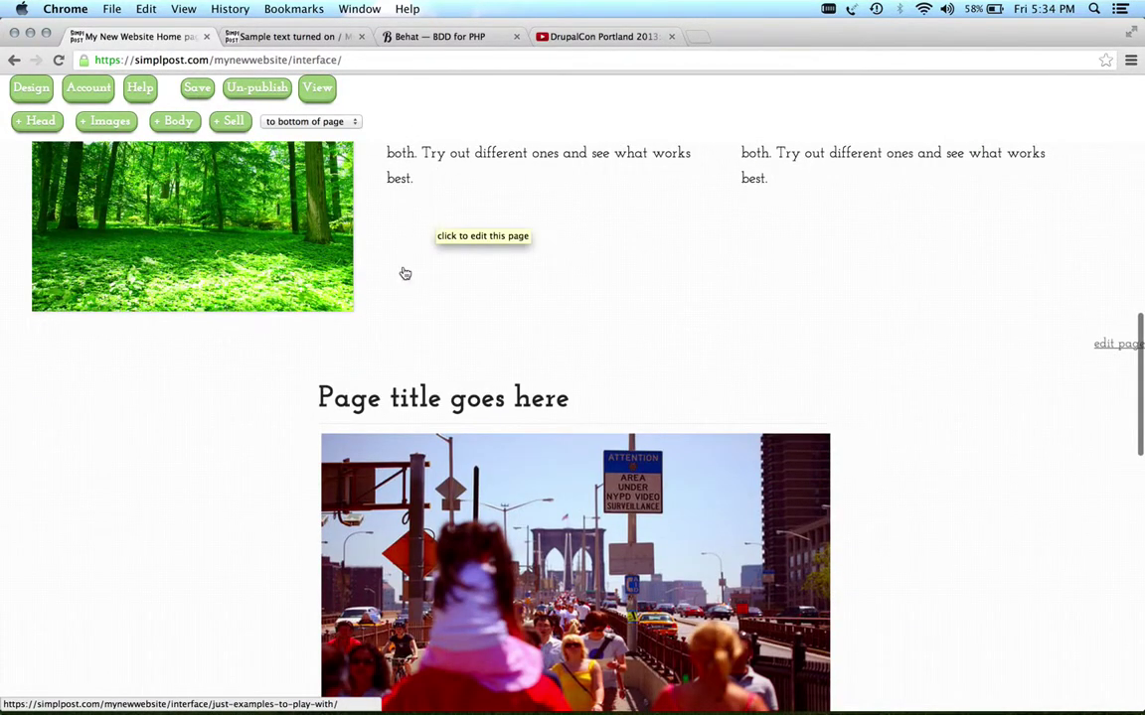
click(482, 470)
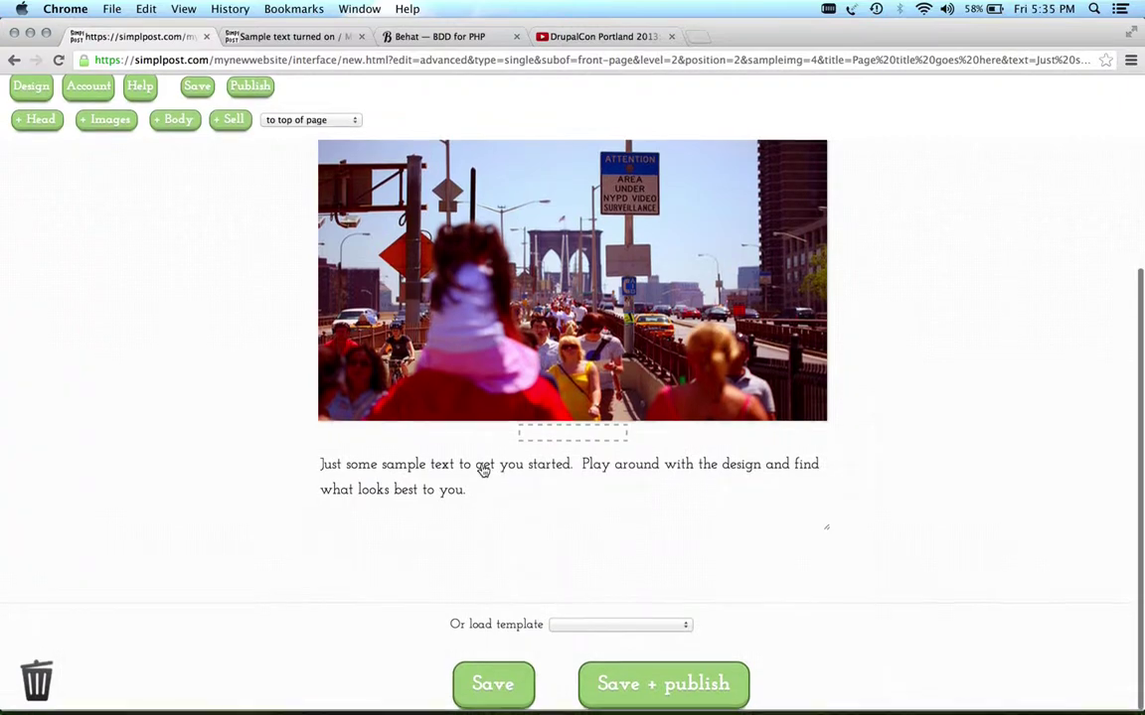
click(660, 685)
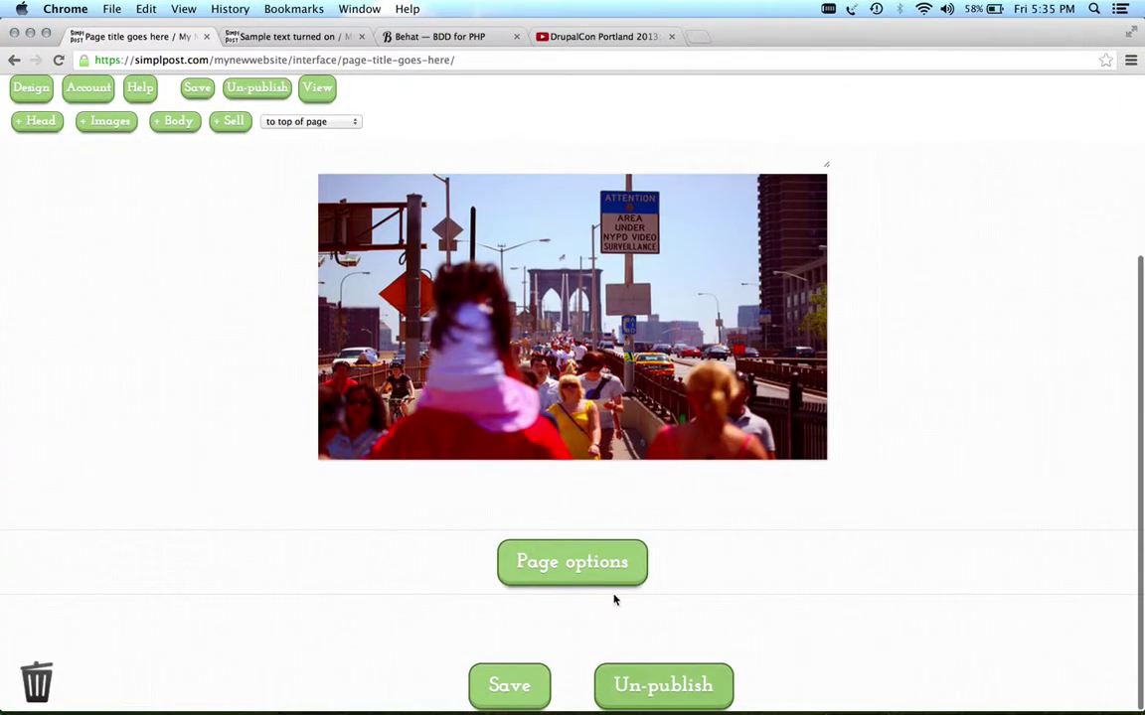
Upload P1020983.JPG from the New folder as the page's background image and save the page.
click(591, 566)
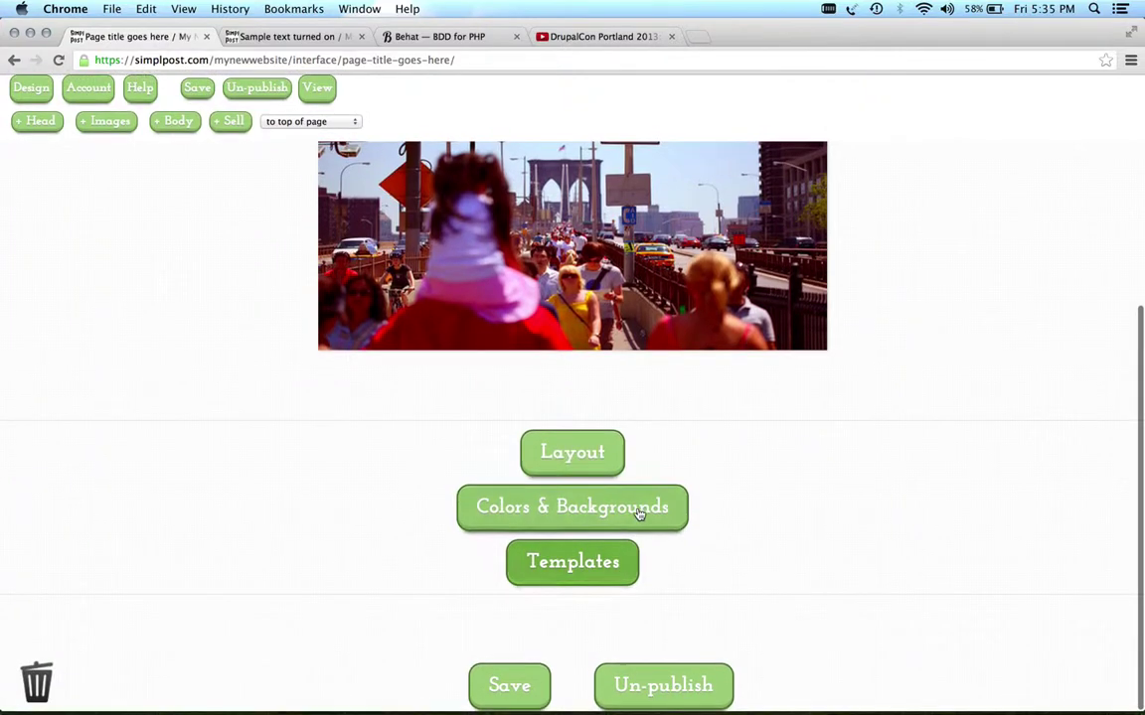
click(645, 513)
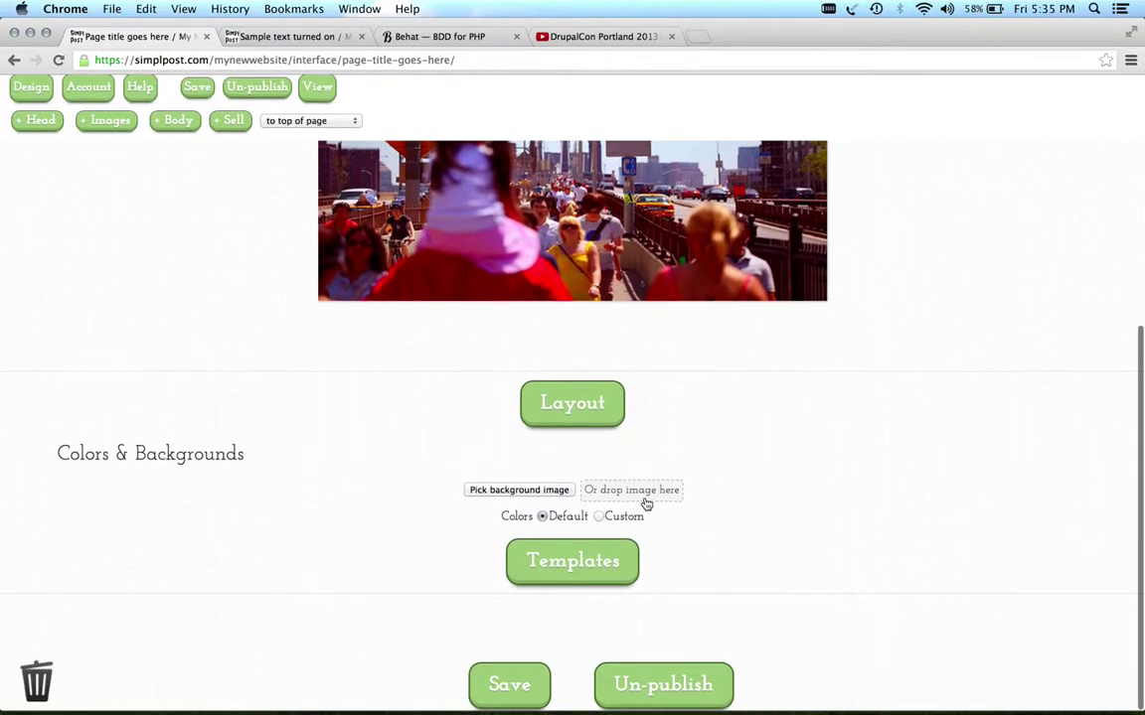
click(519, 491)
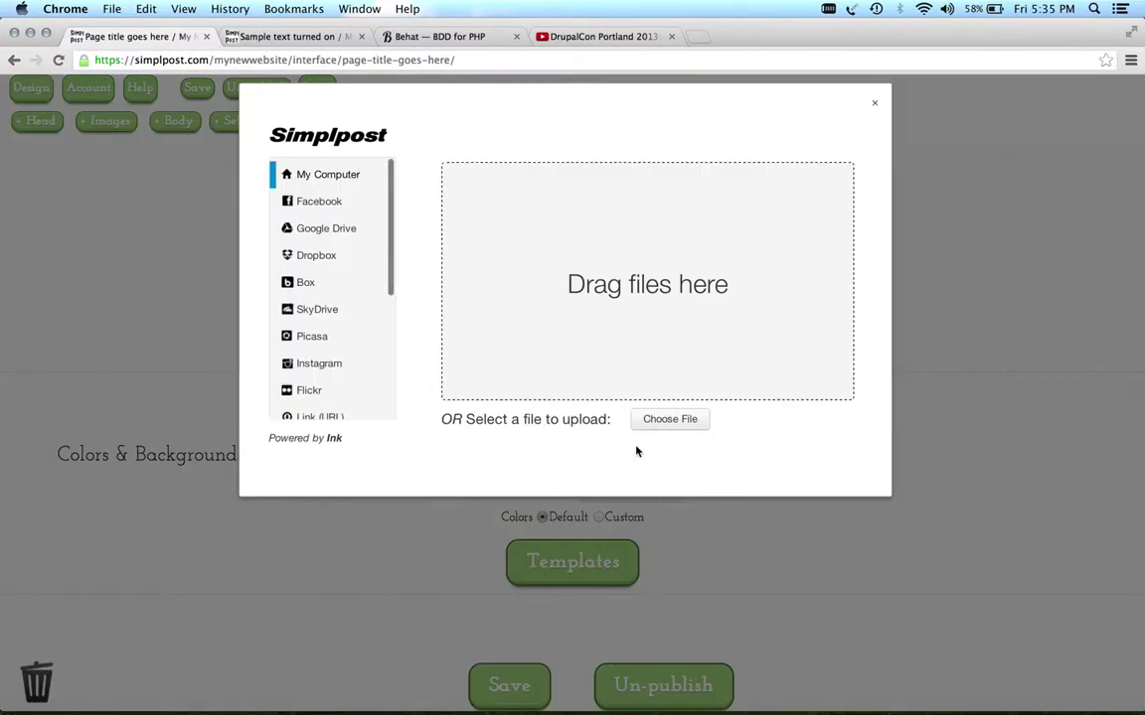
click(670, 419)
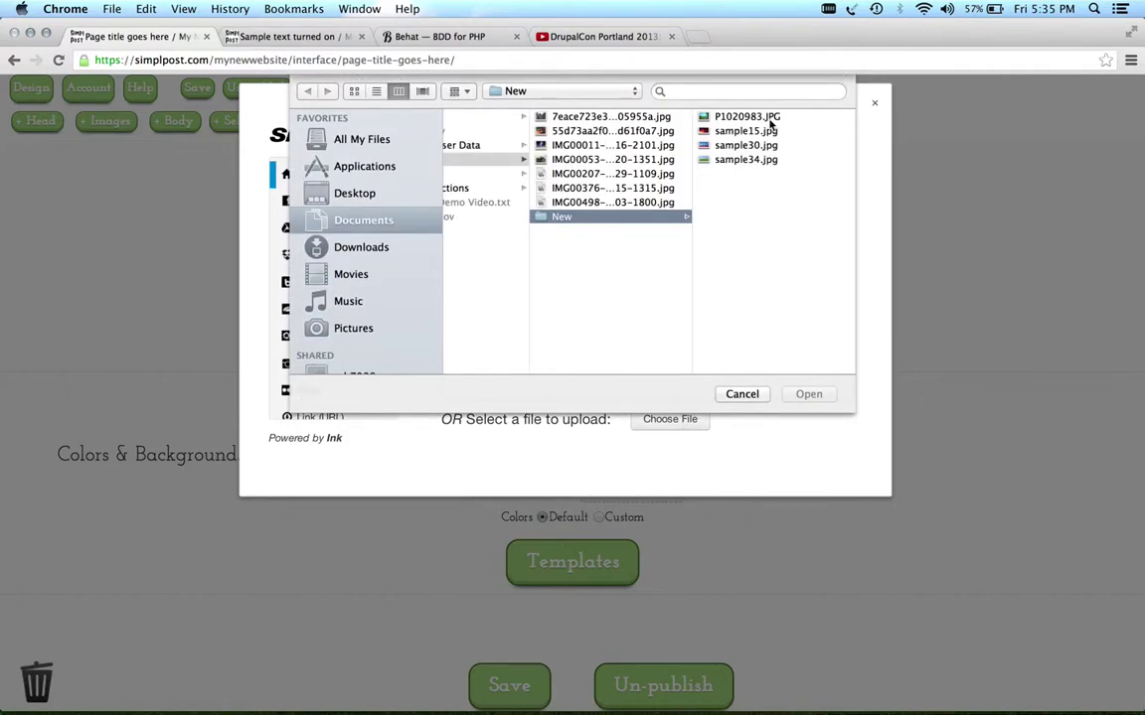
click(765, 118)
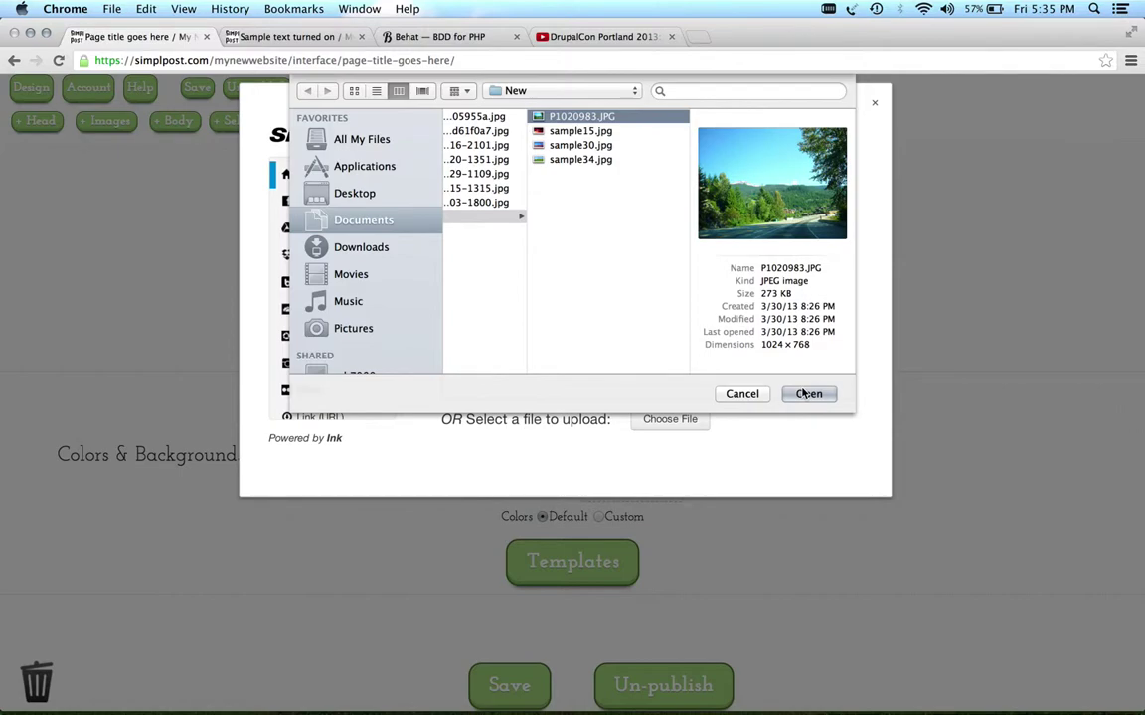
click(803, 393)
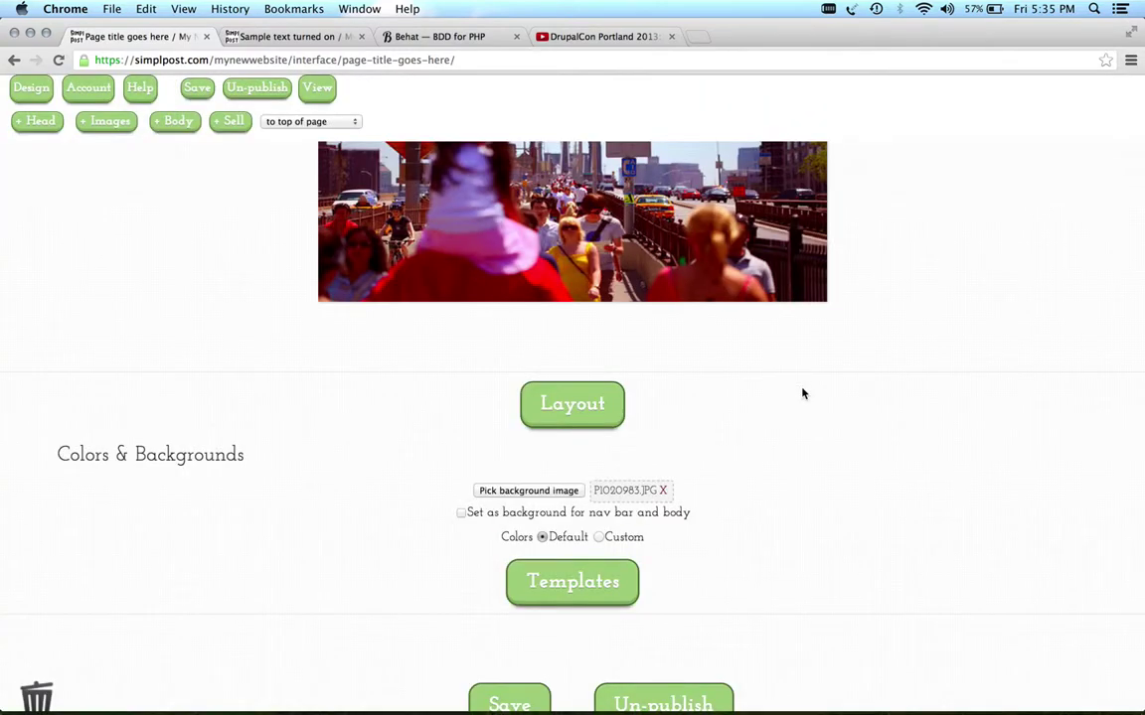
scroll(804, 393, down, 2)
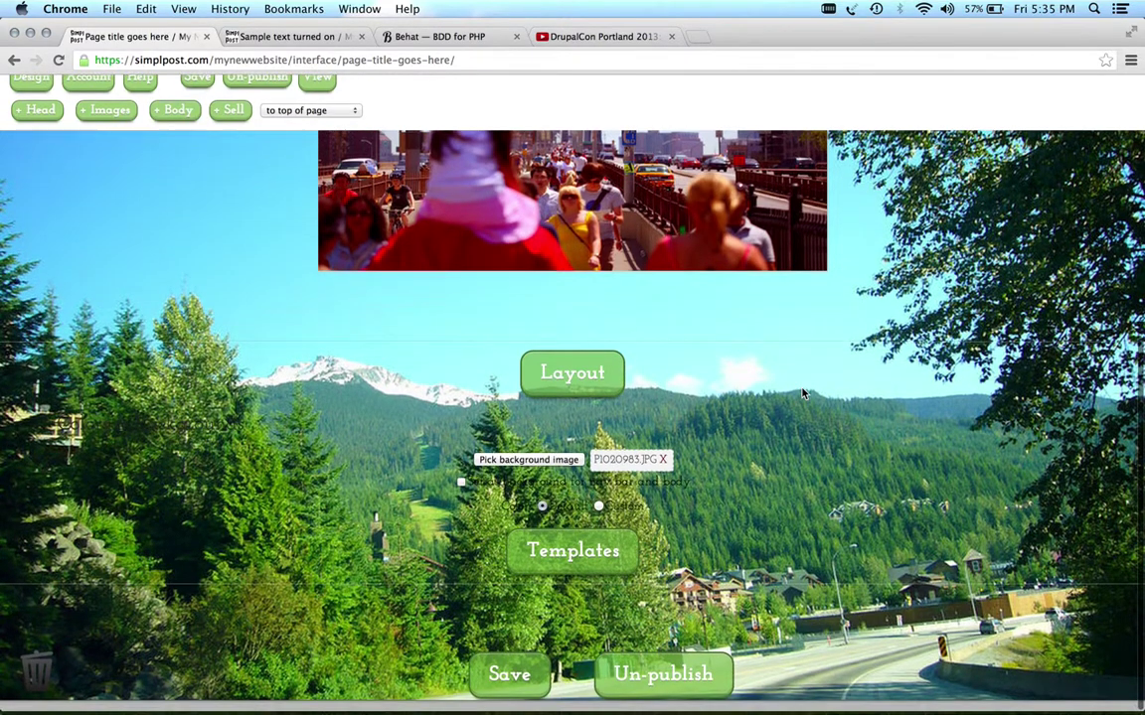
click(529, 692)
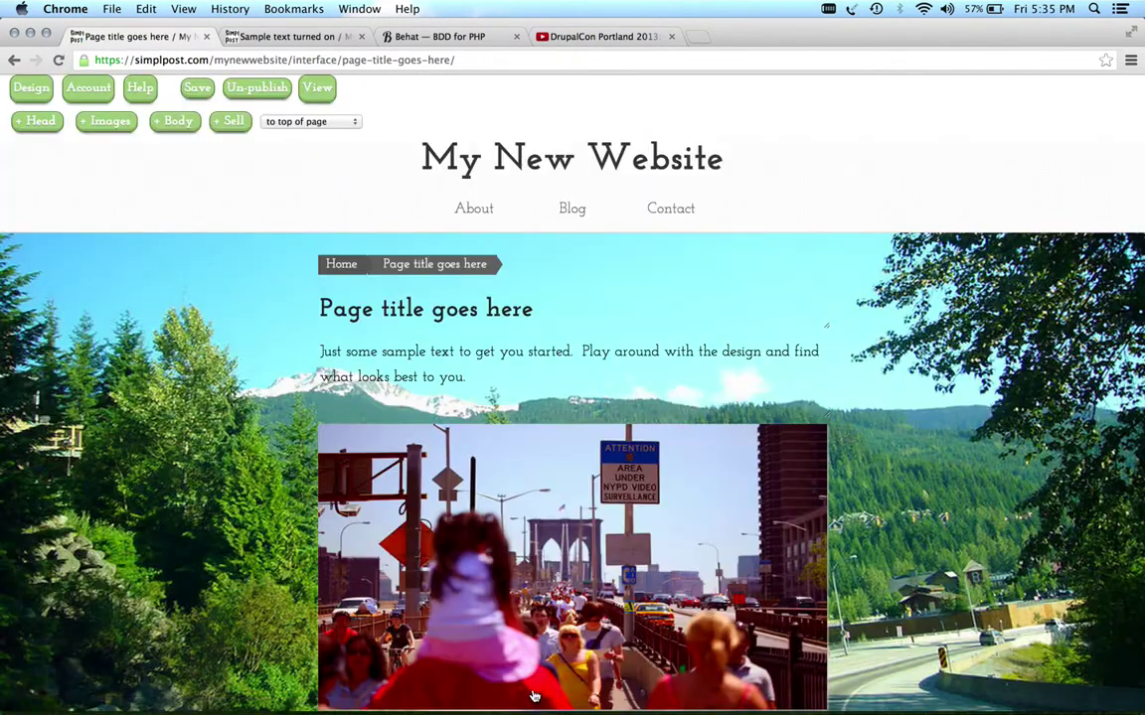
Return to the home page editor and examine how the "Page title goes here" section displays its background image.
click(348, 267)
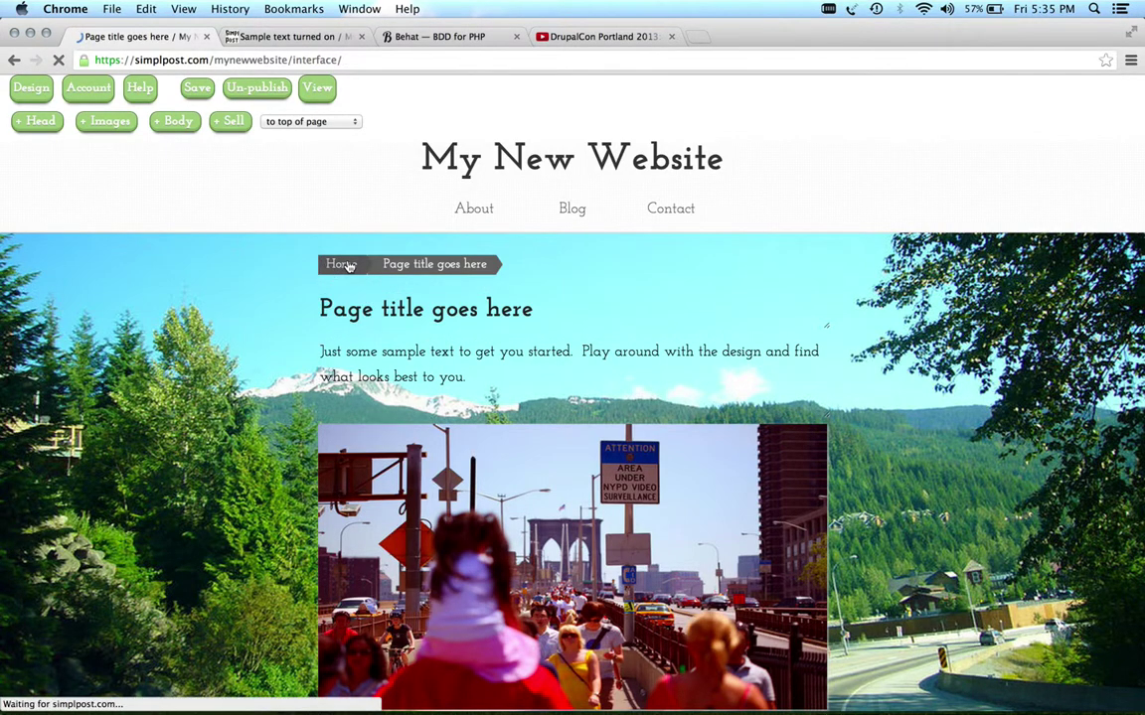
scroll(348, 267, down, 6)
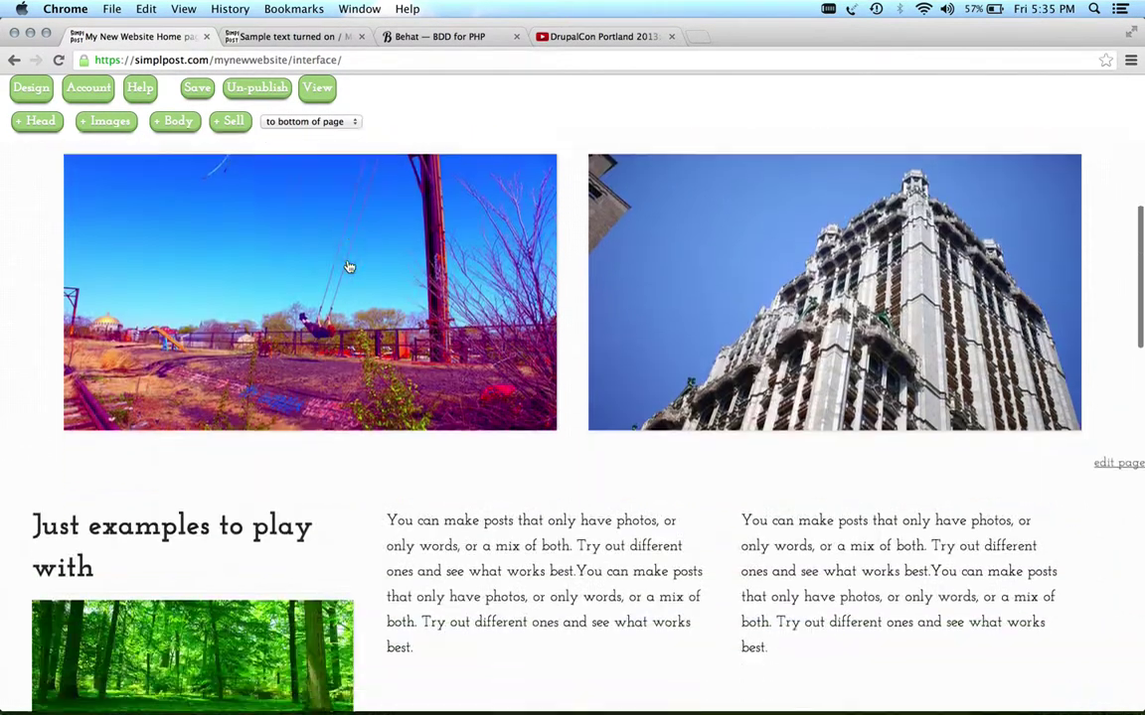
scroll(349, 266, down, 10)
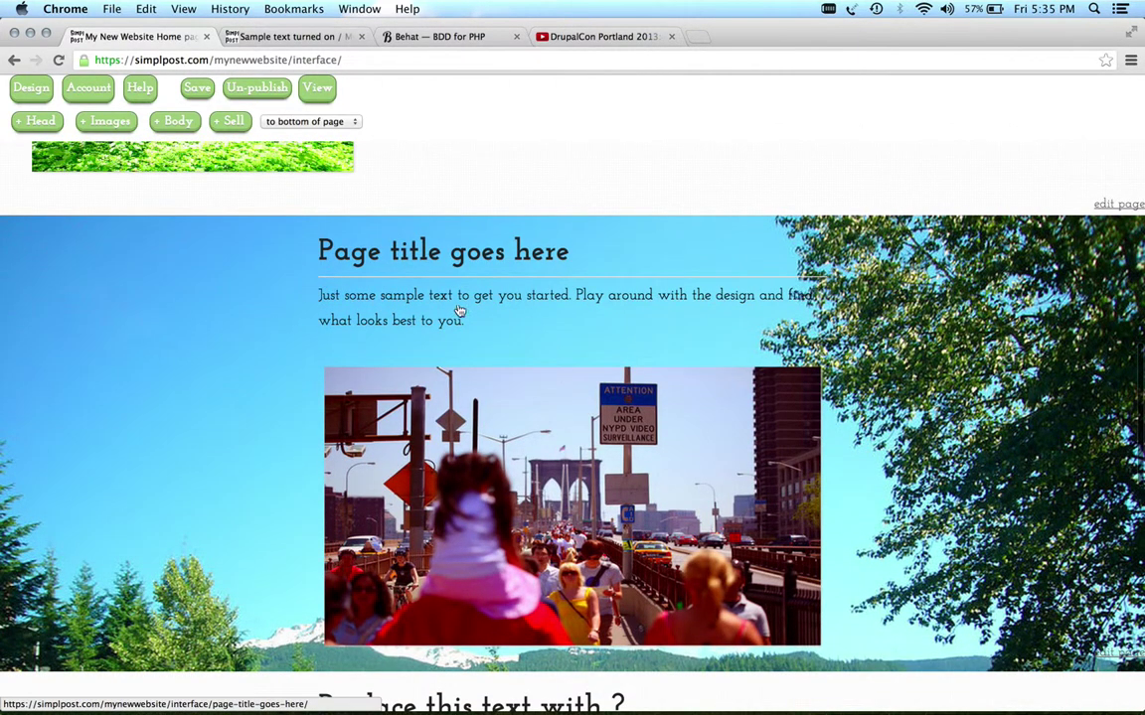
scroll(698, 387, down, 3)
scroll(698, 386, up, 3)
scroll(697, 387, down, 5)
scroll(698, 387, up, 5)
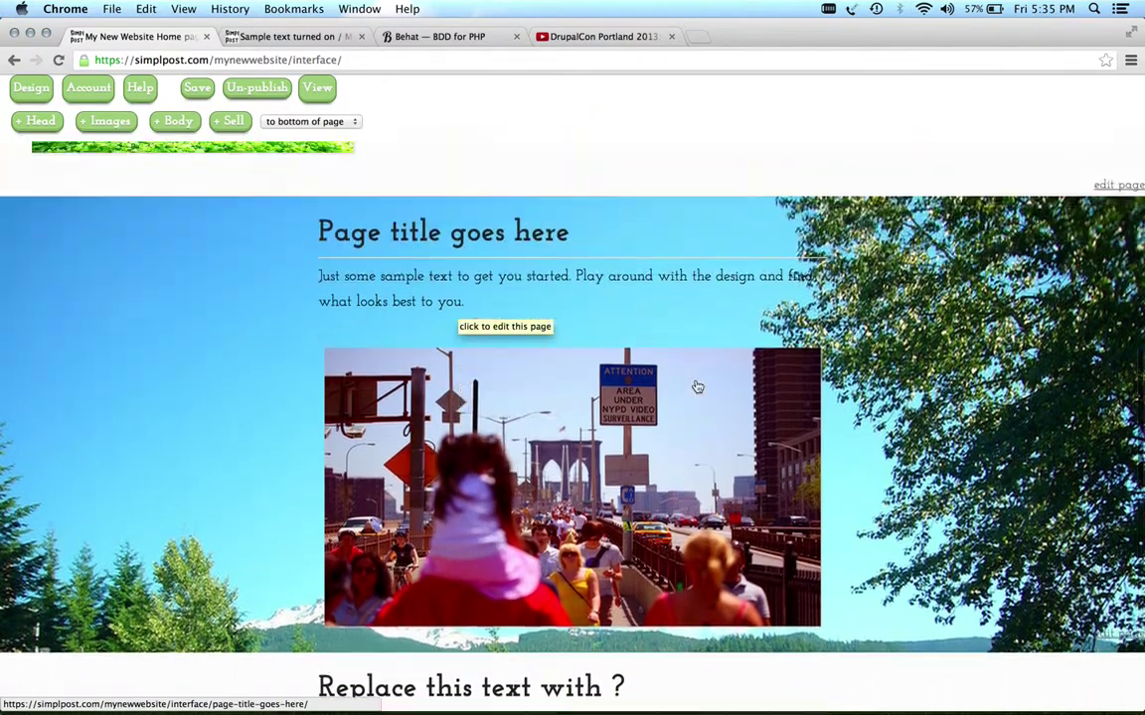
click(585, 403)
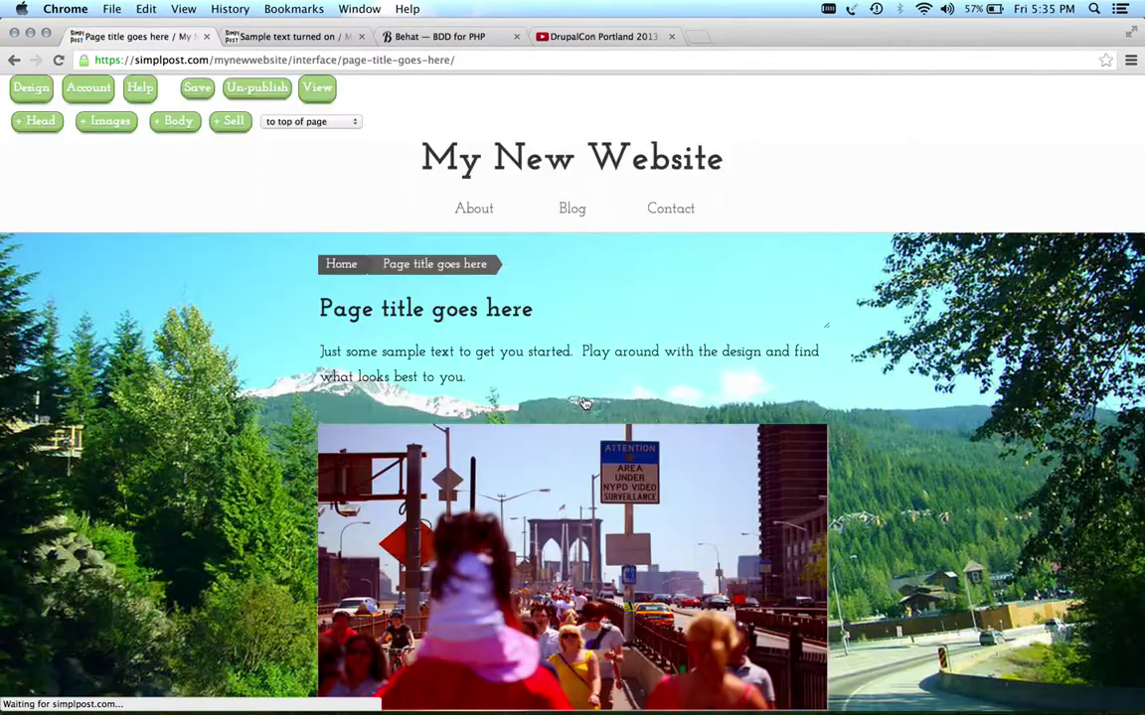
scroll(459, 538, down, 5)
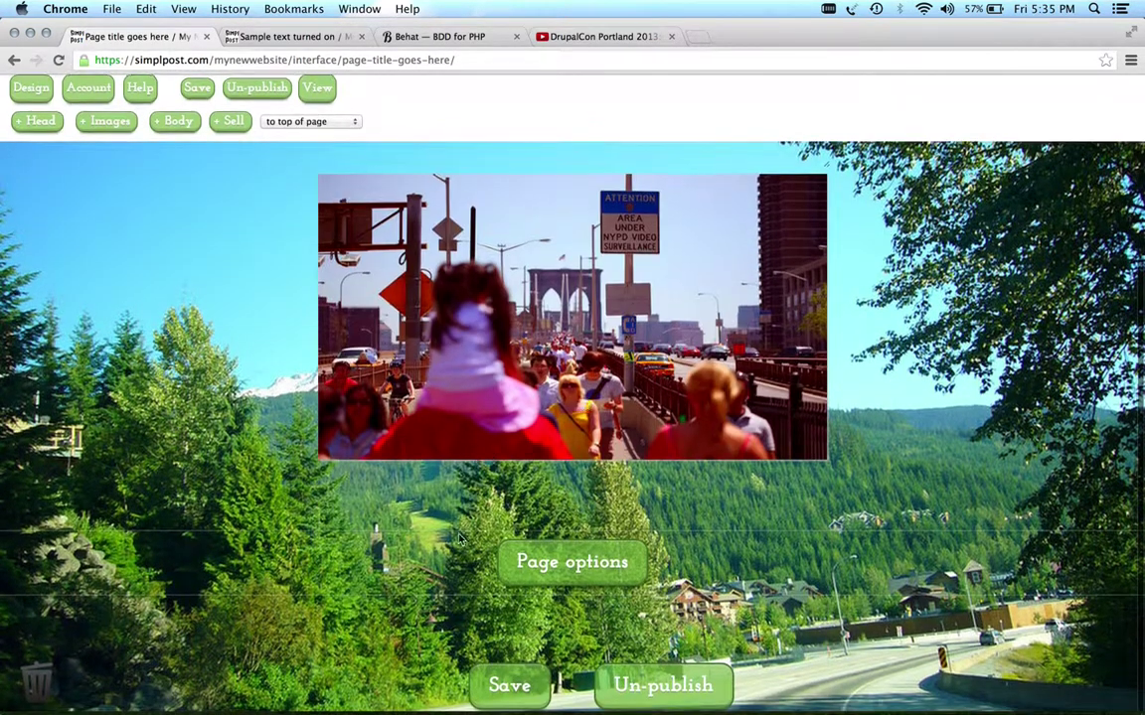
click(537, 561)
click(577, 641)
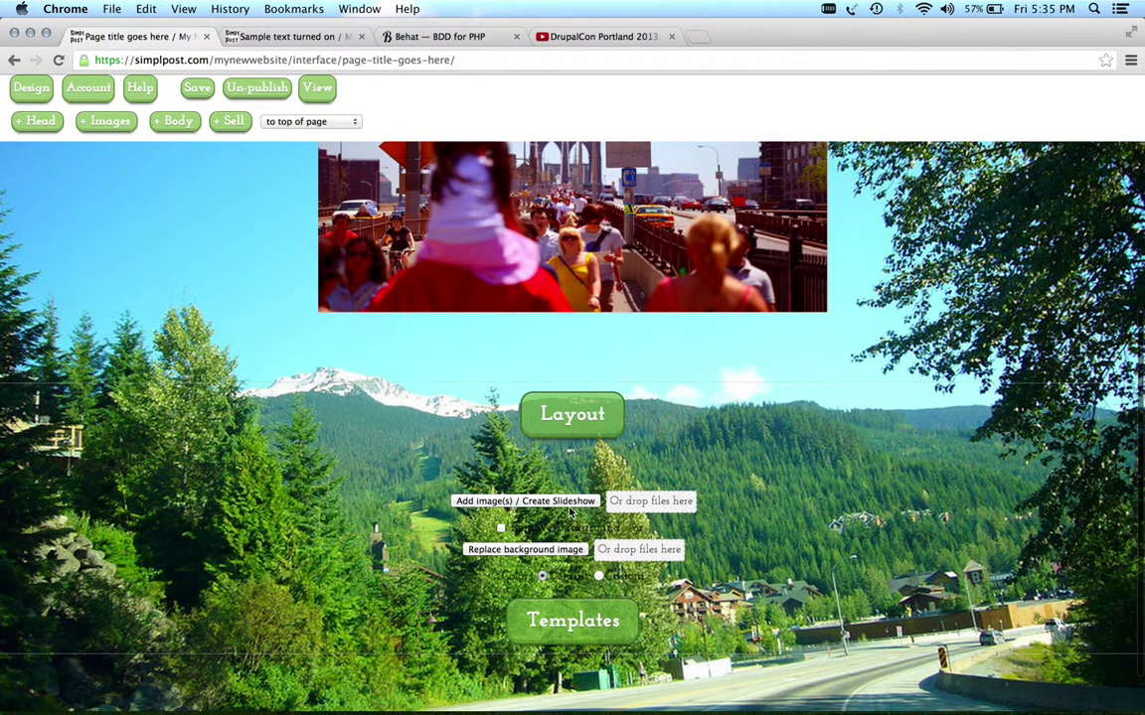
click(570, 503)
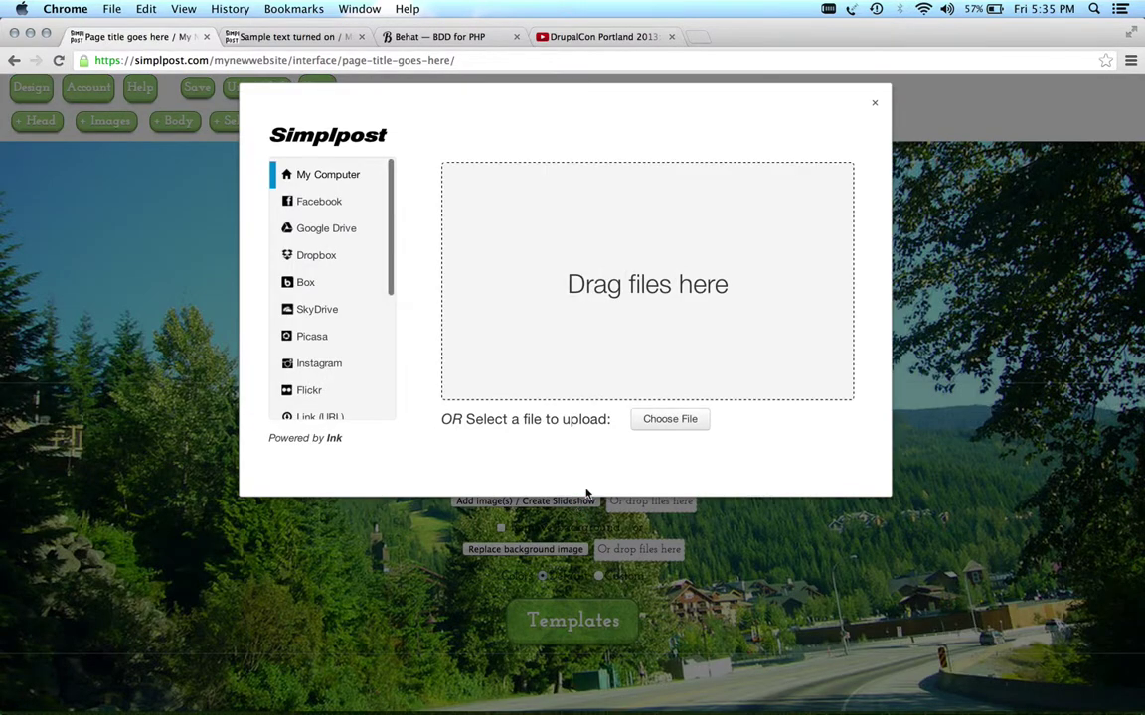
click(682, 418)
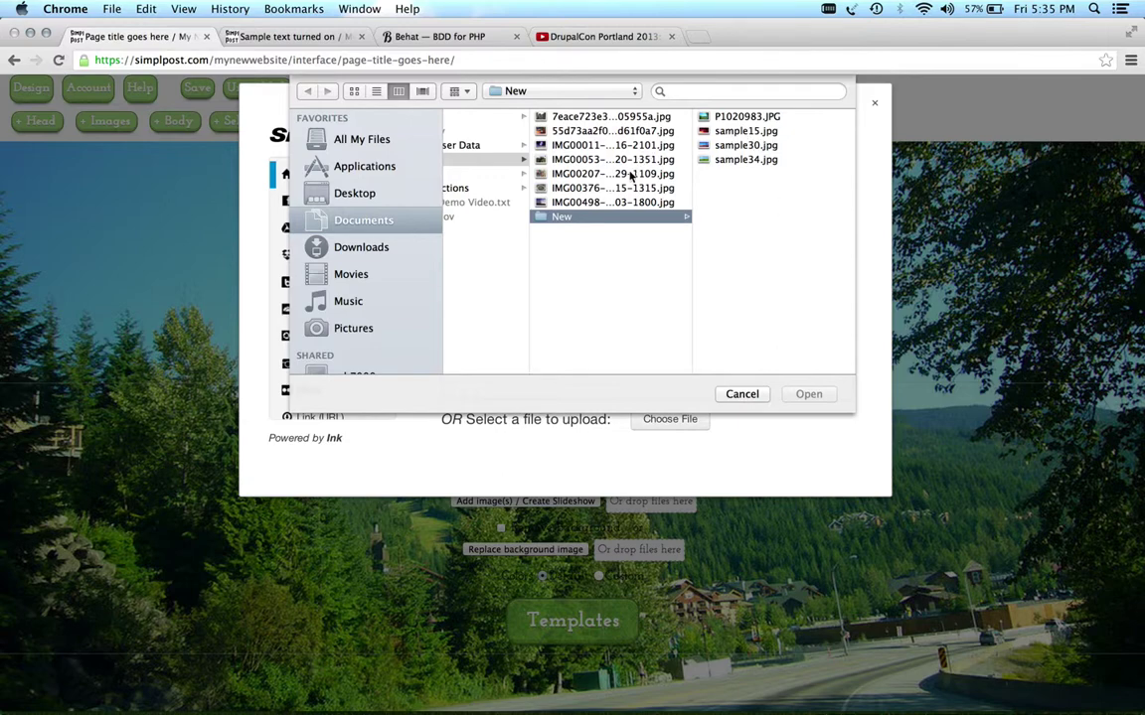
click(630, 174)
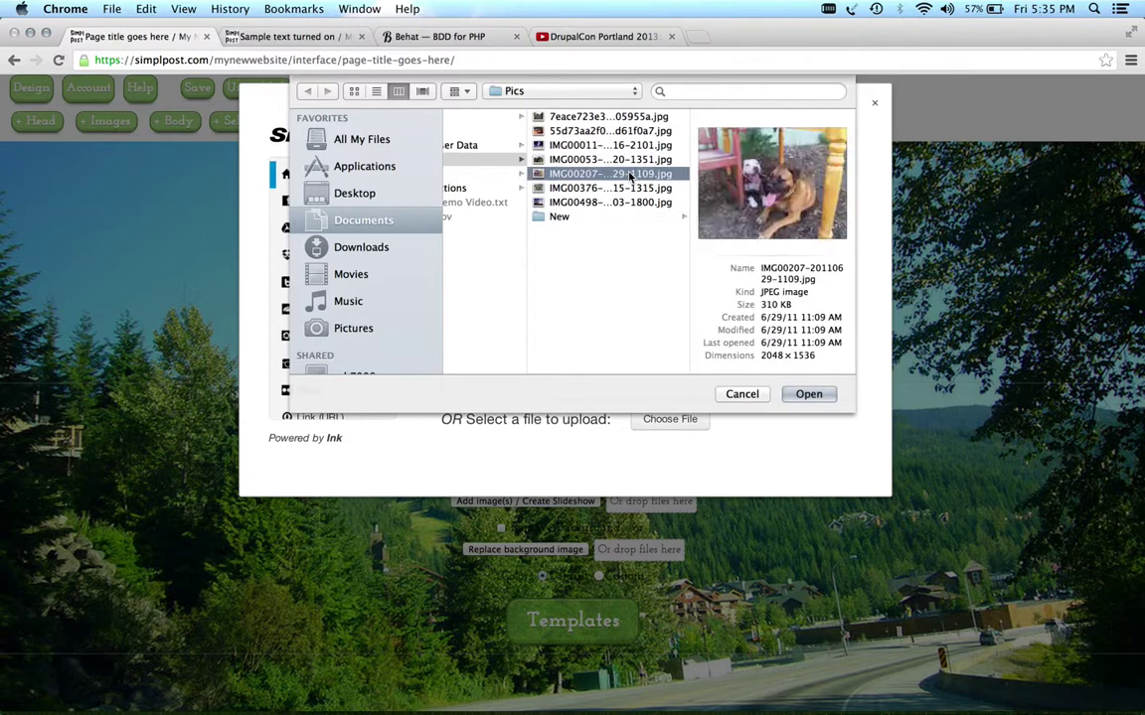
click(809, 395)
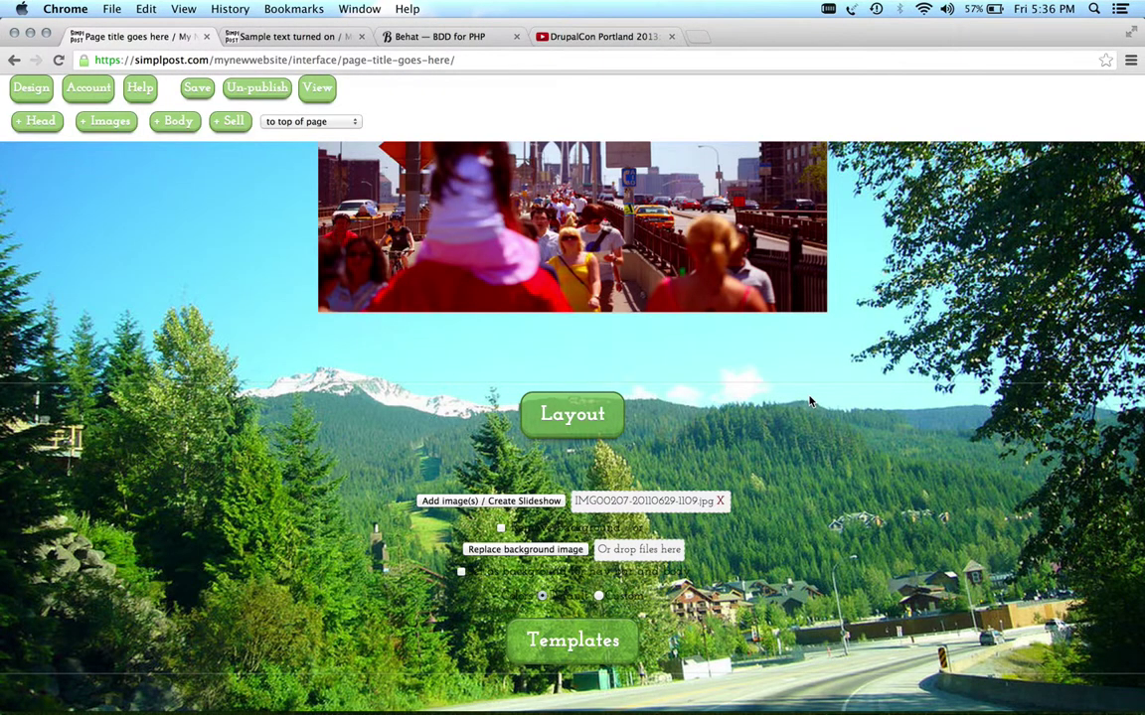
click(187, 89)
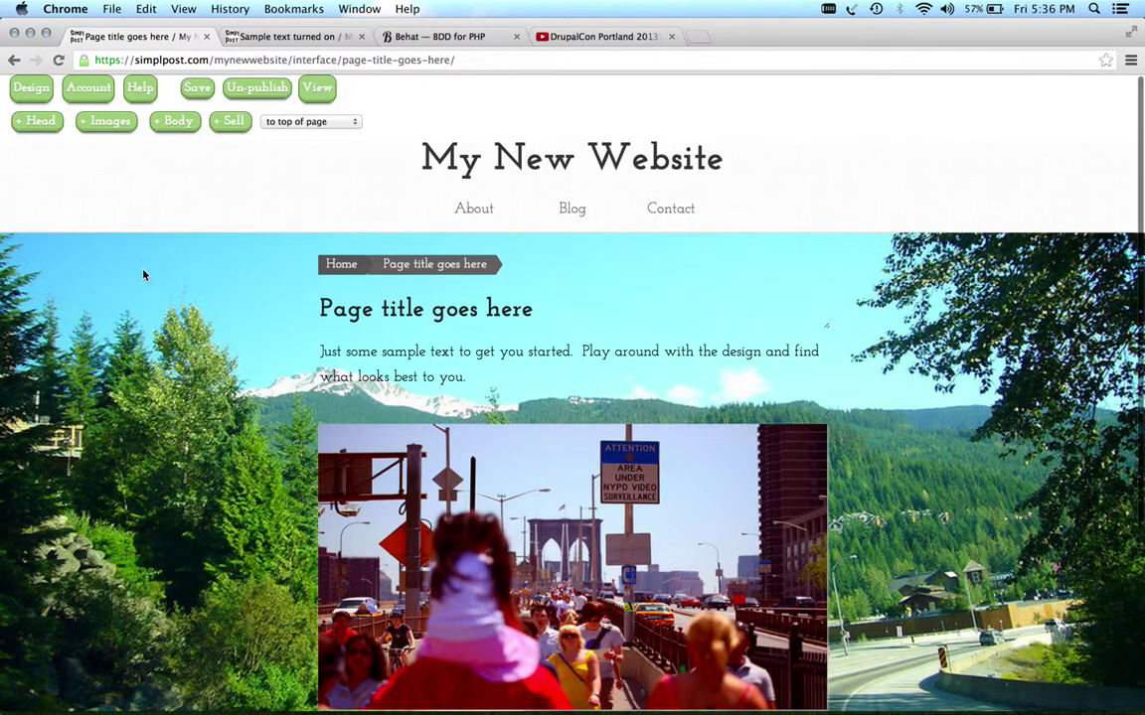
View the public version of the "Page title goes here" page, watch its background slideshow, and close that view.
scroll(143, 275, down, 5)
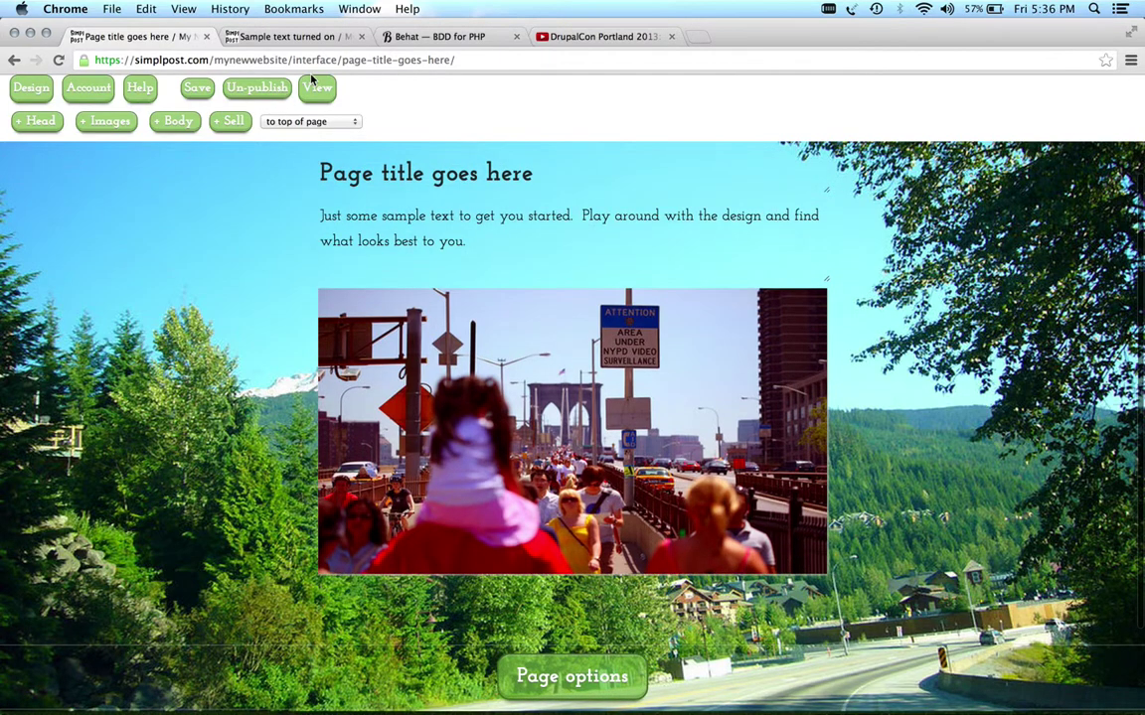
click(320, 90)
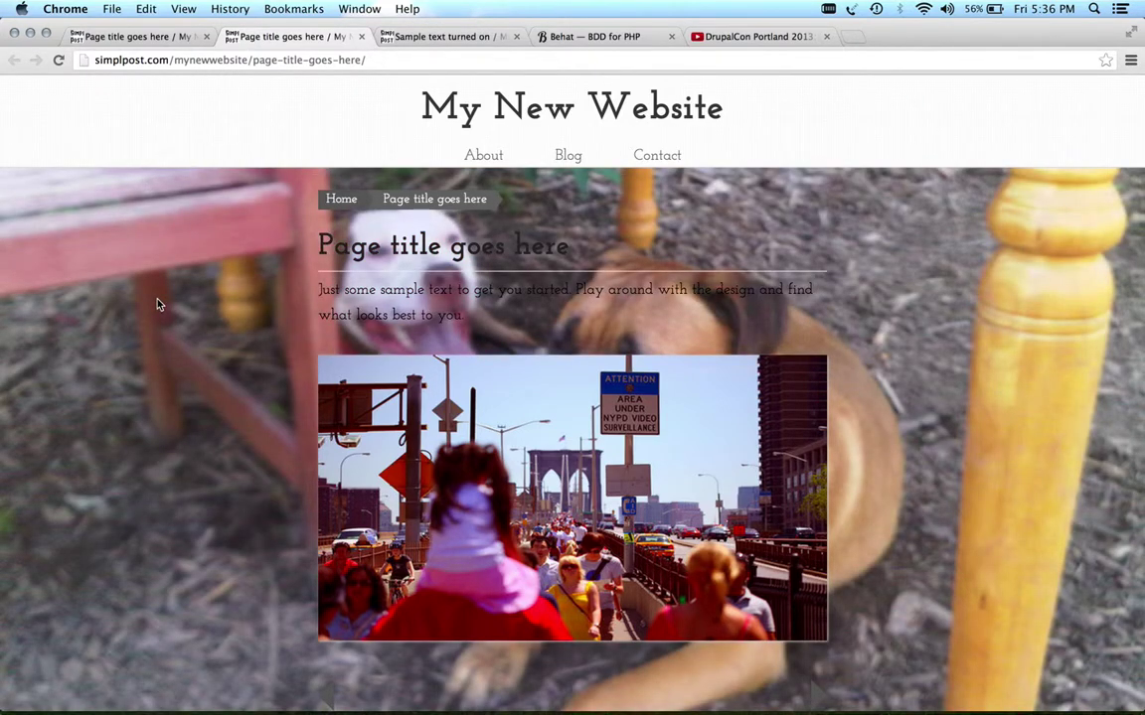
scroll(156, 305, down, 2)
scroll(156, 304, up, 2)
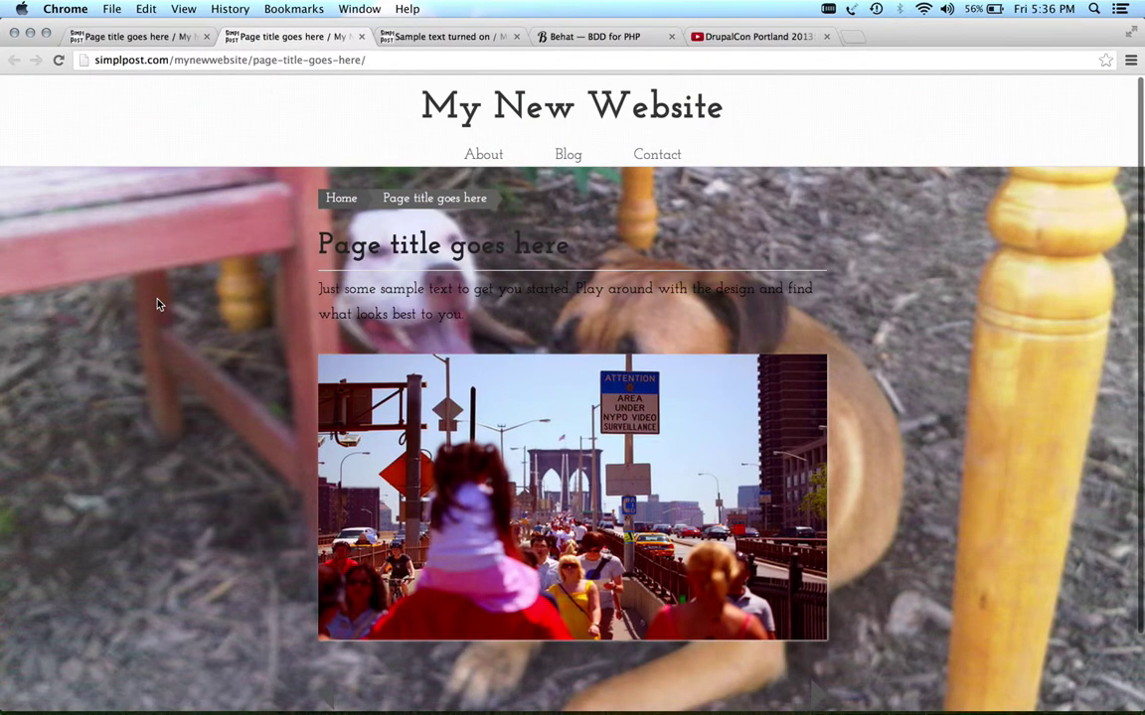
scroll(156, 304, down, 1)
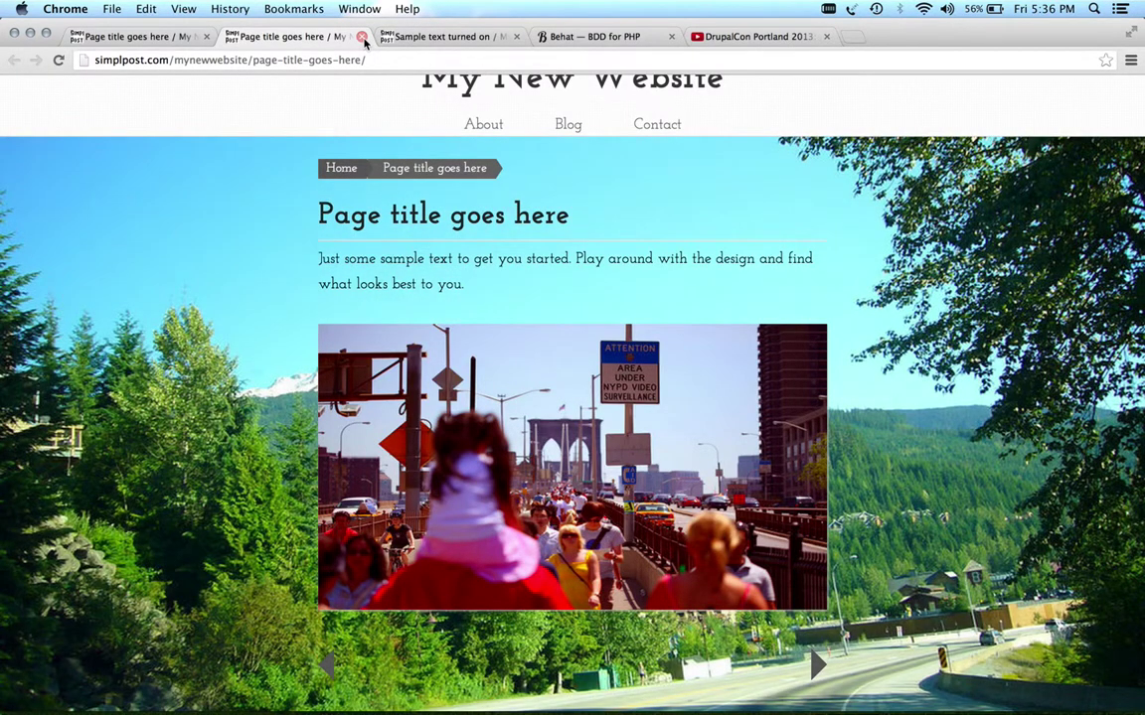
click(362, 37)
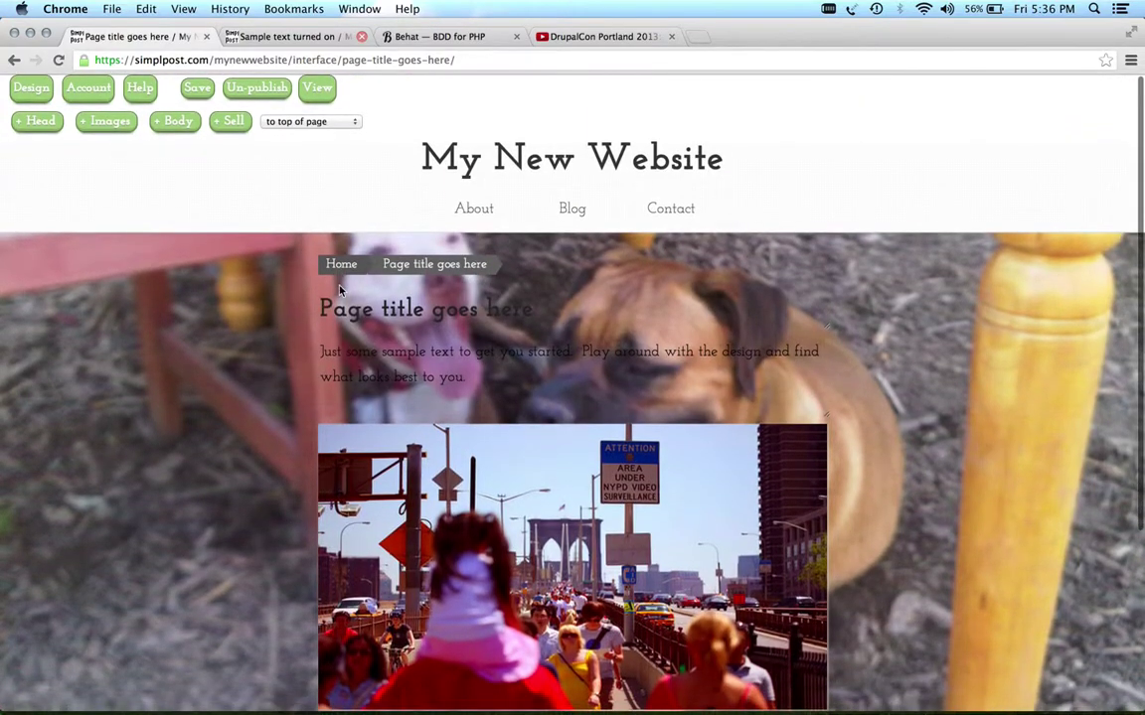
Go to the home page, open its public version, and review all its sections including the background slideshow.
click(341, 264)
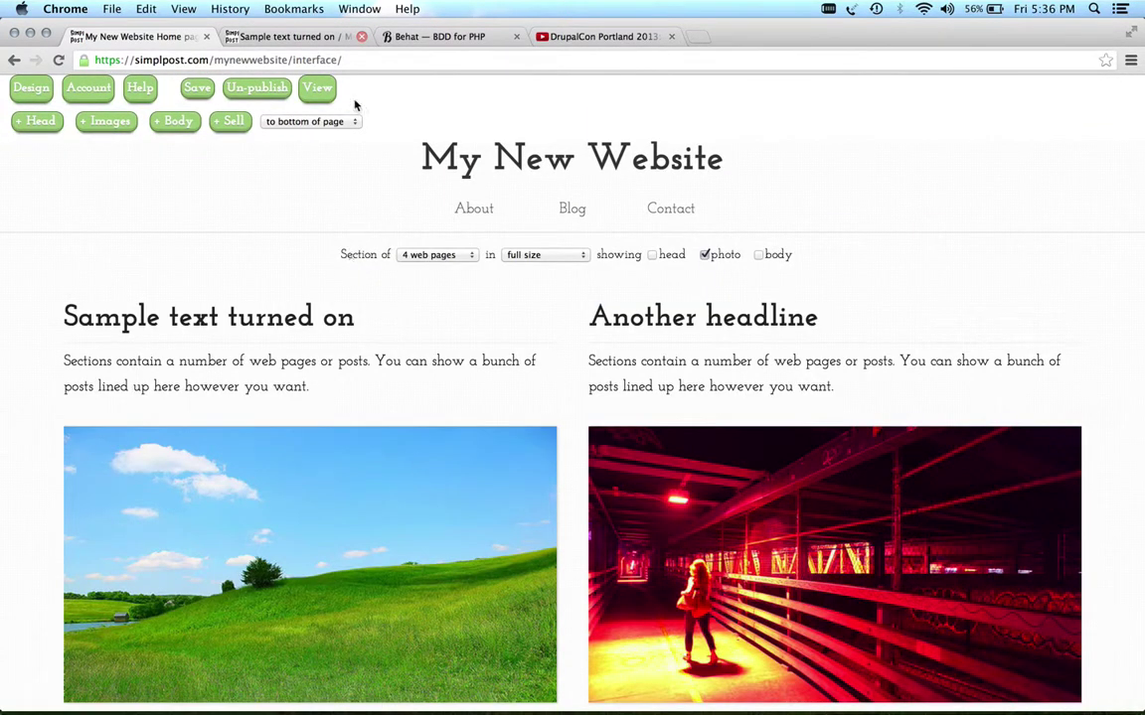
click(319, 92)
scroll(422, 336, down, 6)
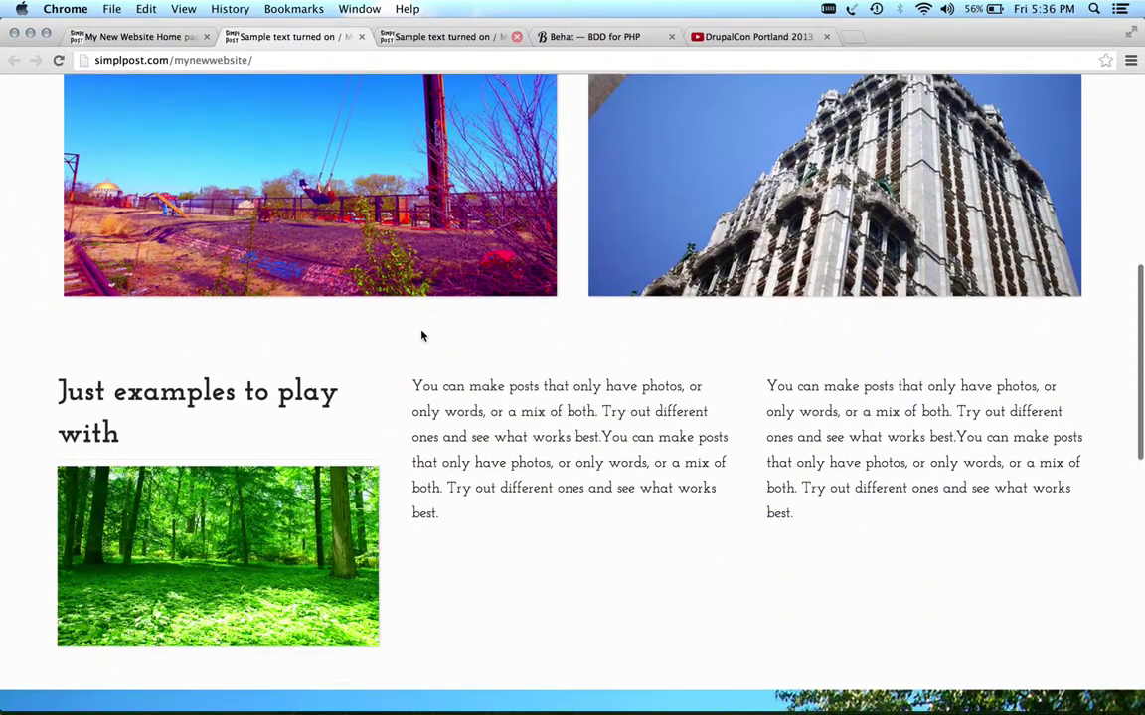
scroll(422, 336, down, 3)
scroll(421, 336, down, 2)
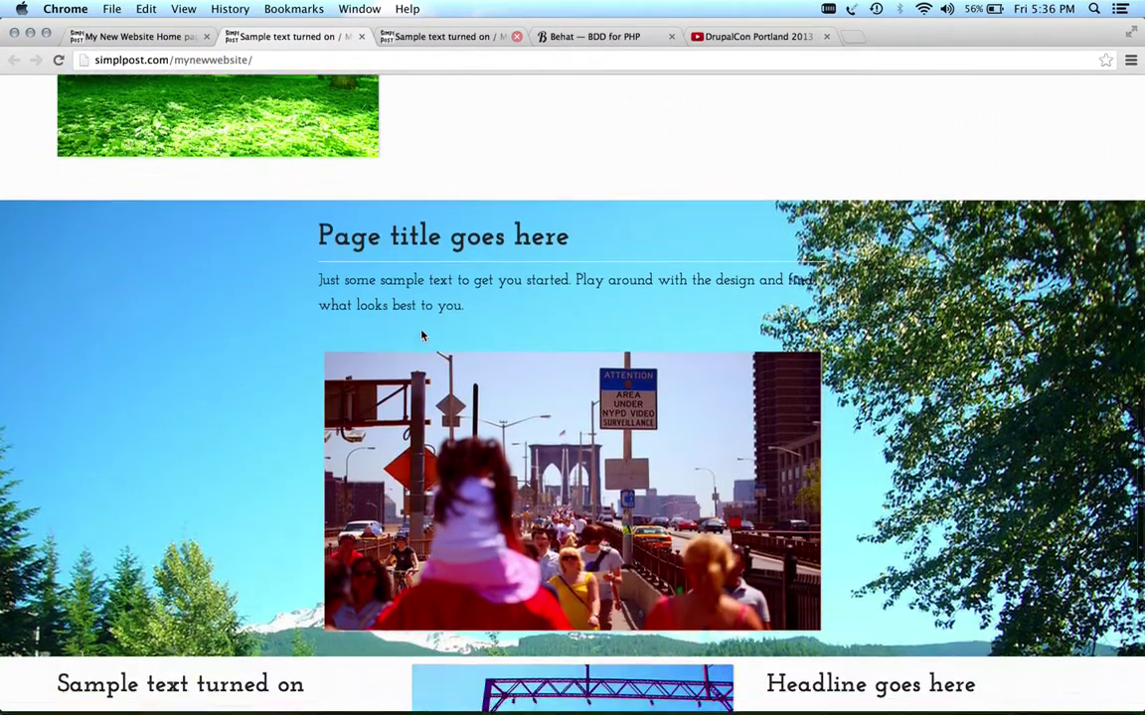
scroll(422, 336, down, 1)
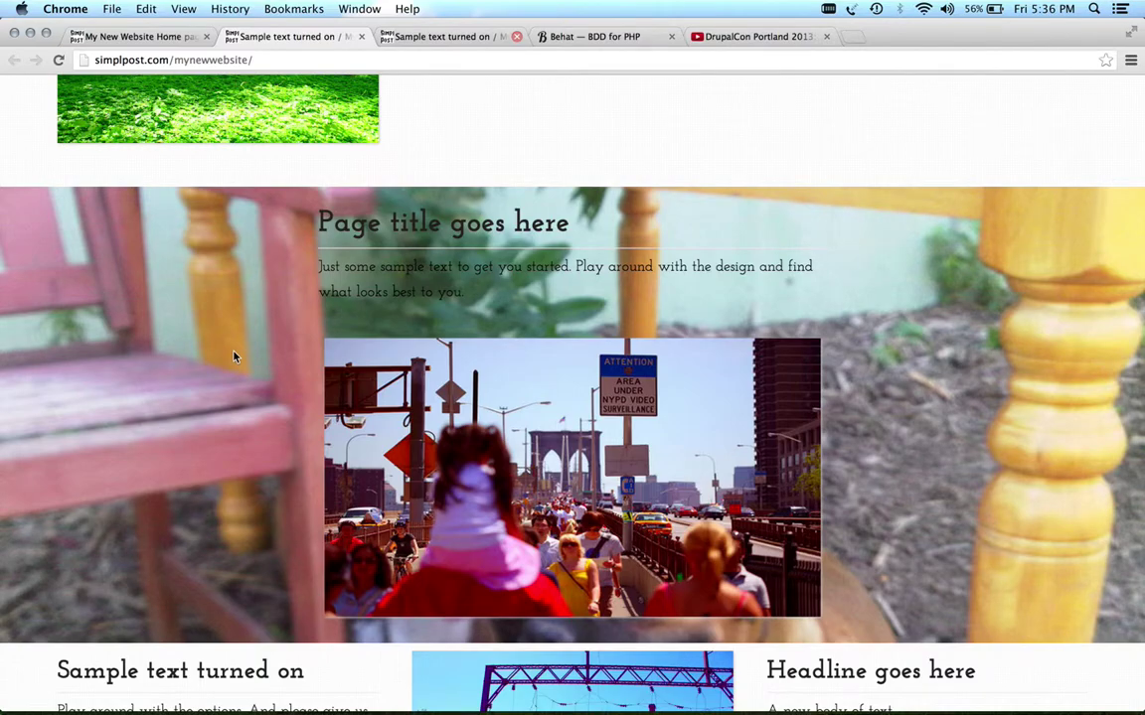
scroll(235, 357, down, 5)
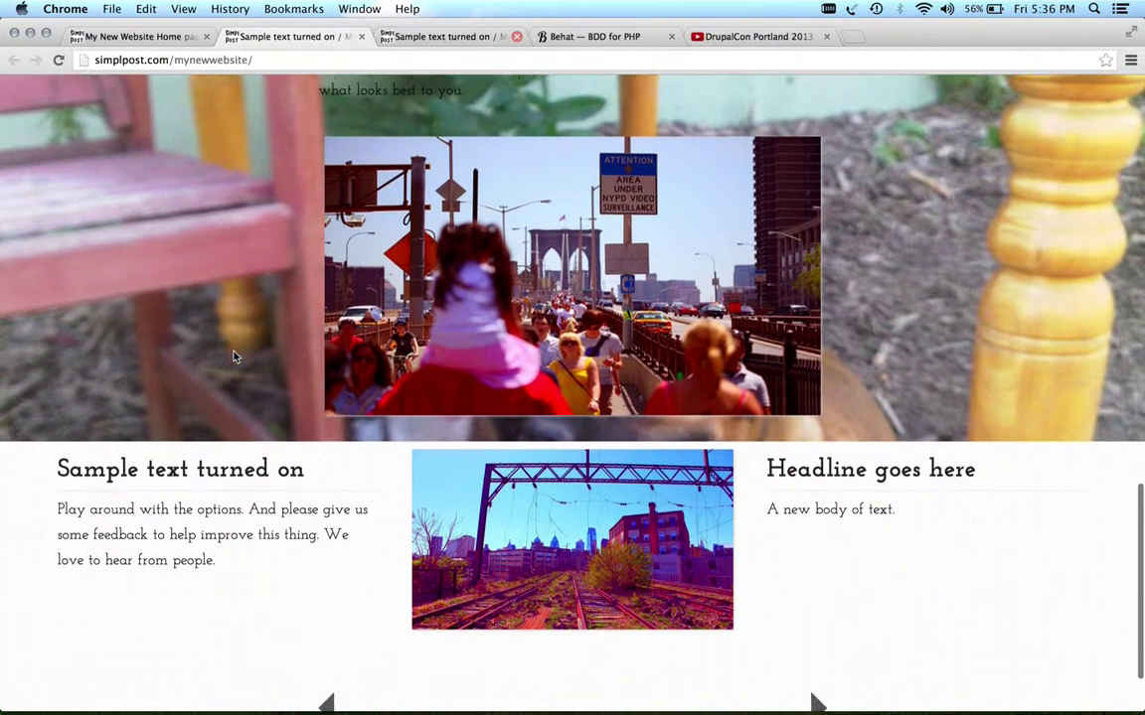
scroll(235, 357, up, 15)
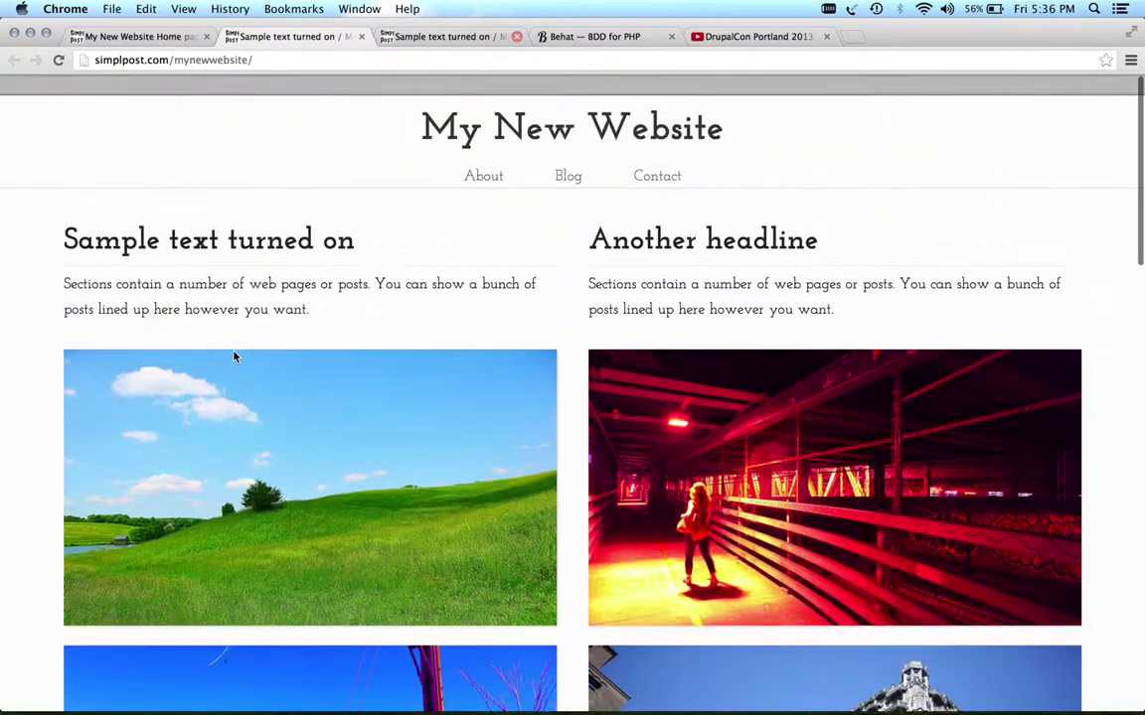
scroll(234, 357, down, 7)
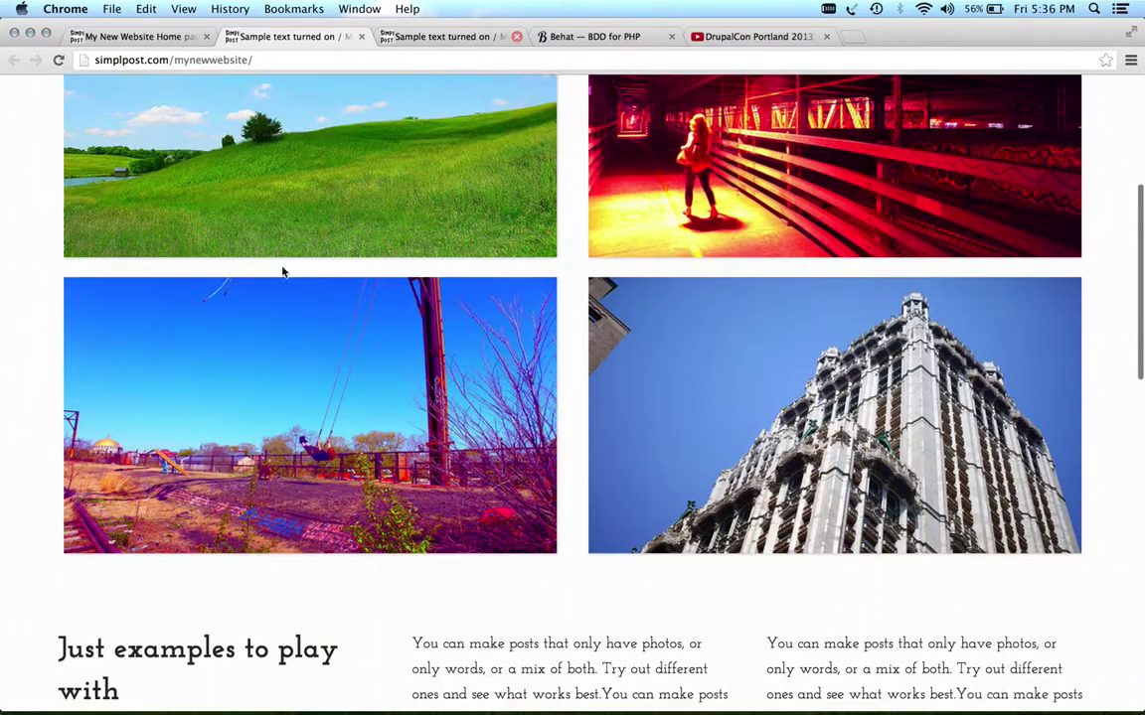
Close the public view, open the "Page title goes here" page from the home page editor, look at it, and return.
click(363, 38)
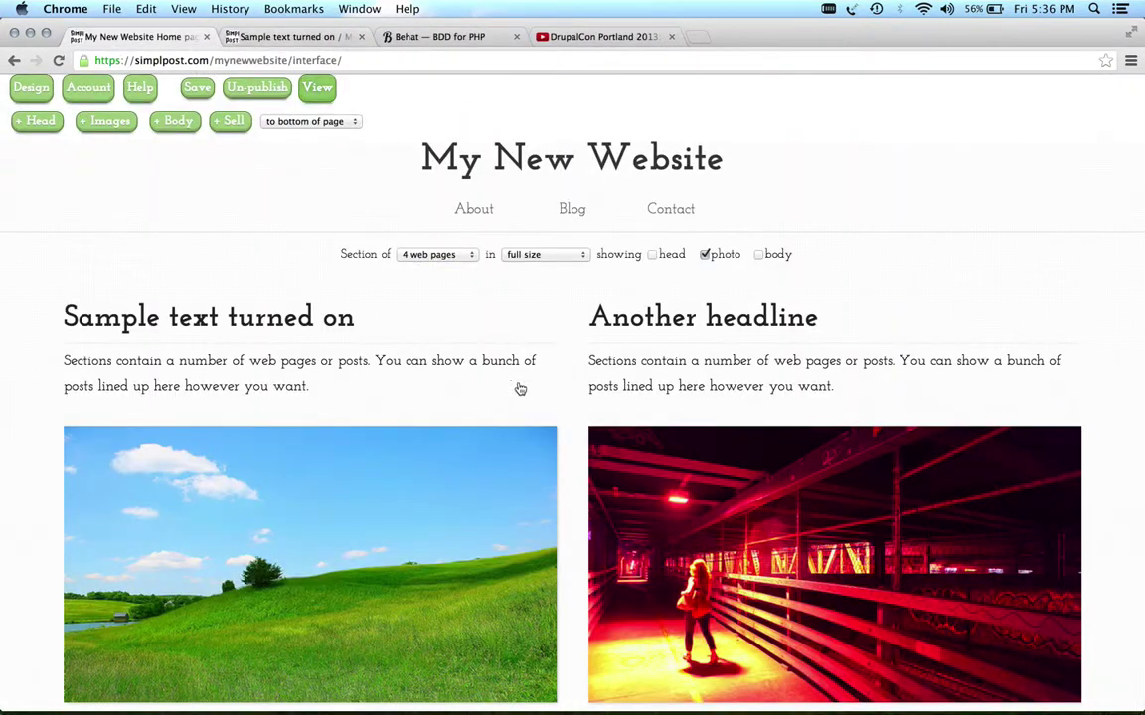
scroll(582, 398, down, 10)
scroll(581, 398, down, 12)
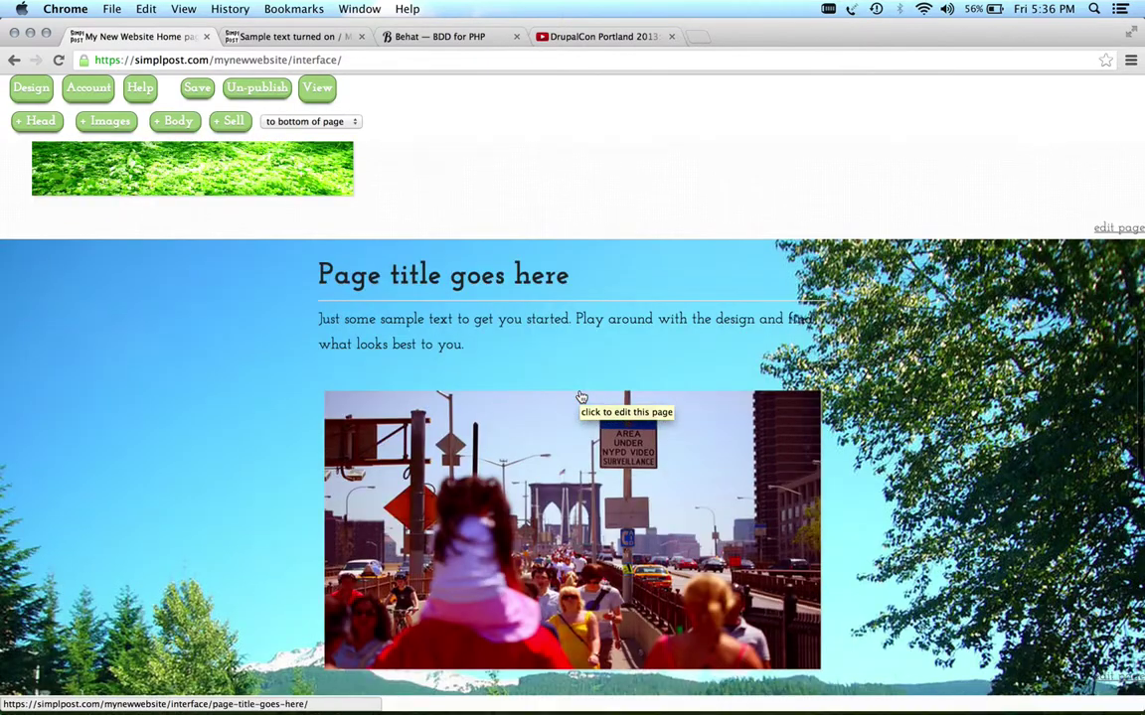
click(562, 438)
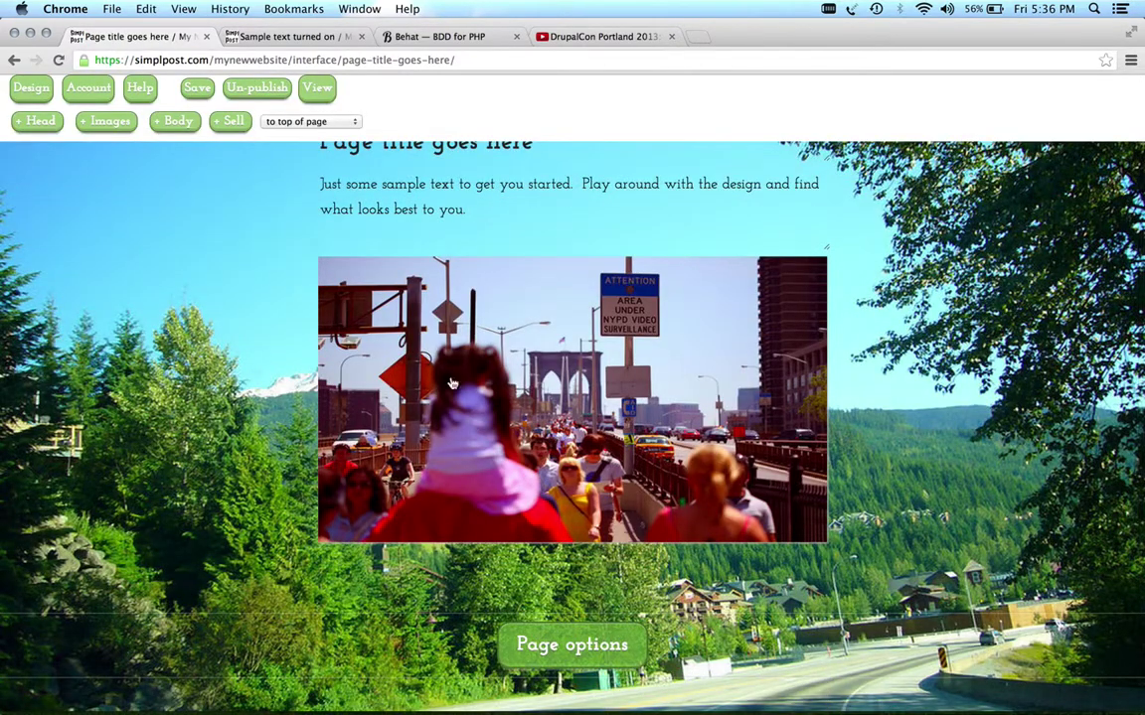
click(13, 61)
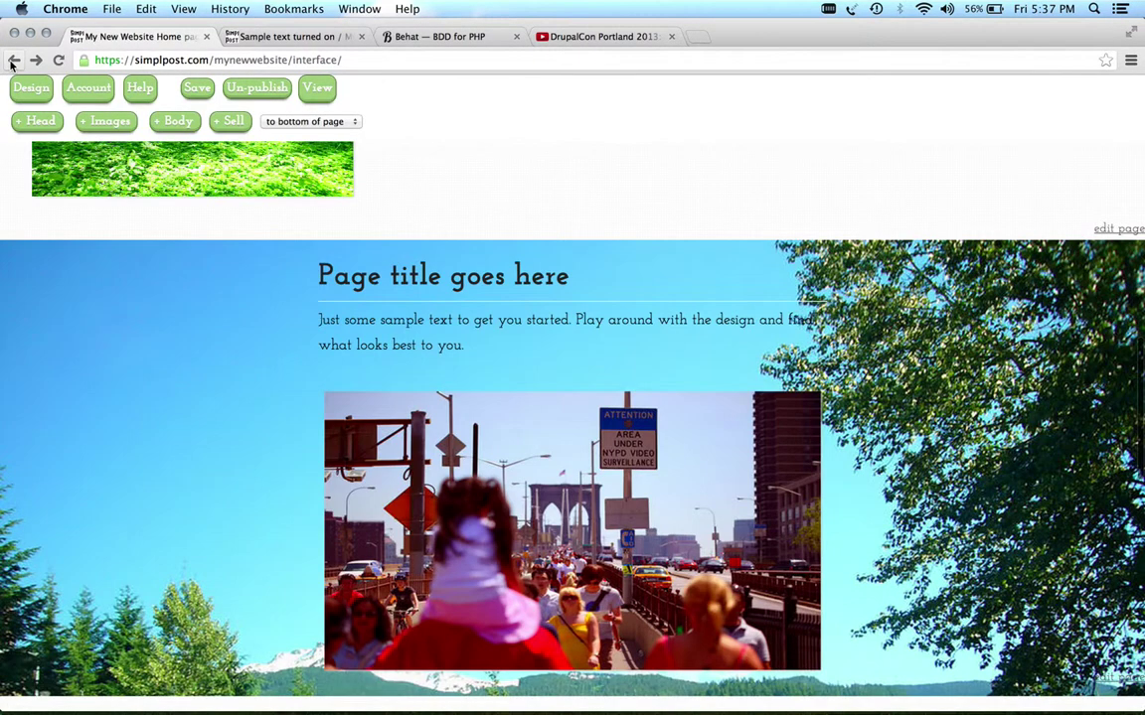
Create a page from the "Replace this text with ?" sample section of the home page and save it.
scroll(378, 205, down, 3)
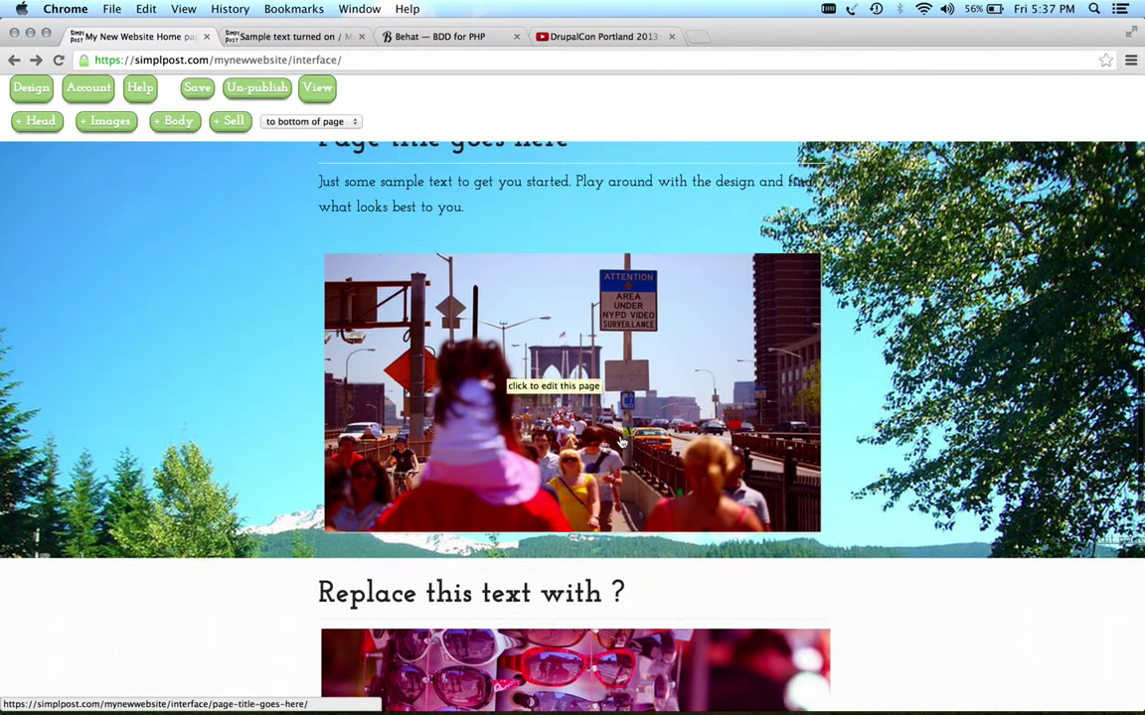
scroll(511, 384, down, 5)
click(613, 494)
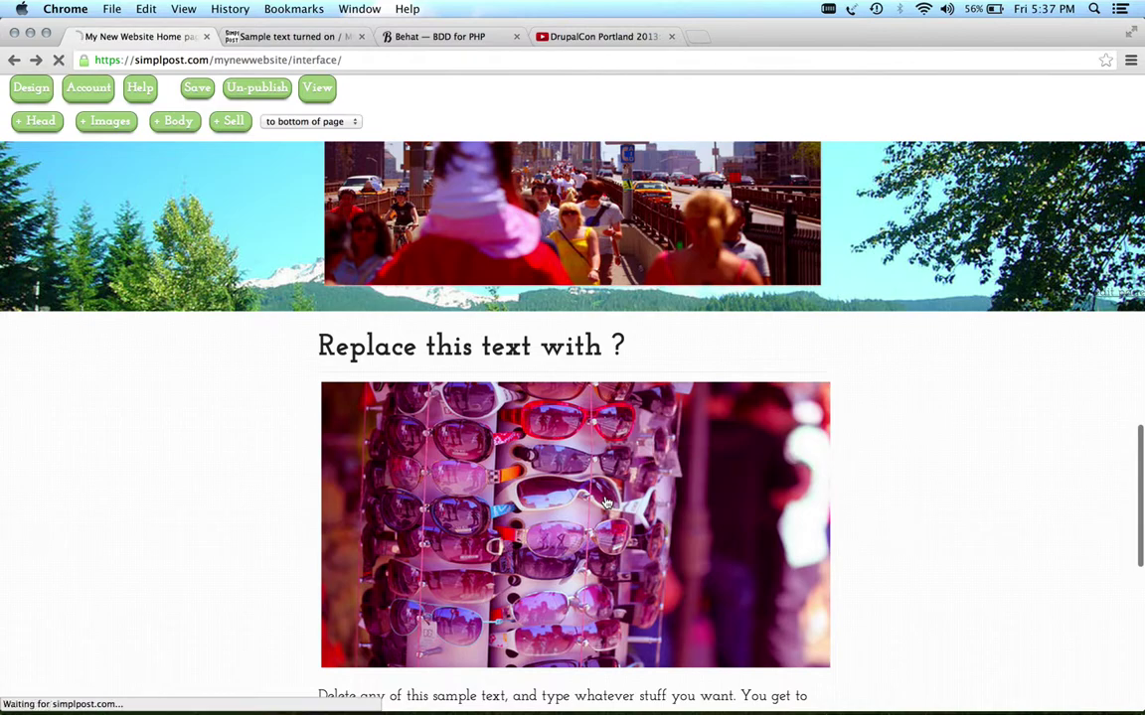
scroll(936, 477, down, 5)
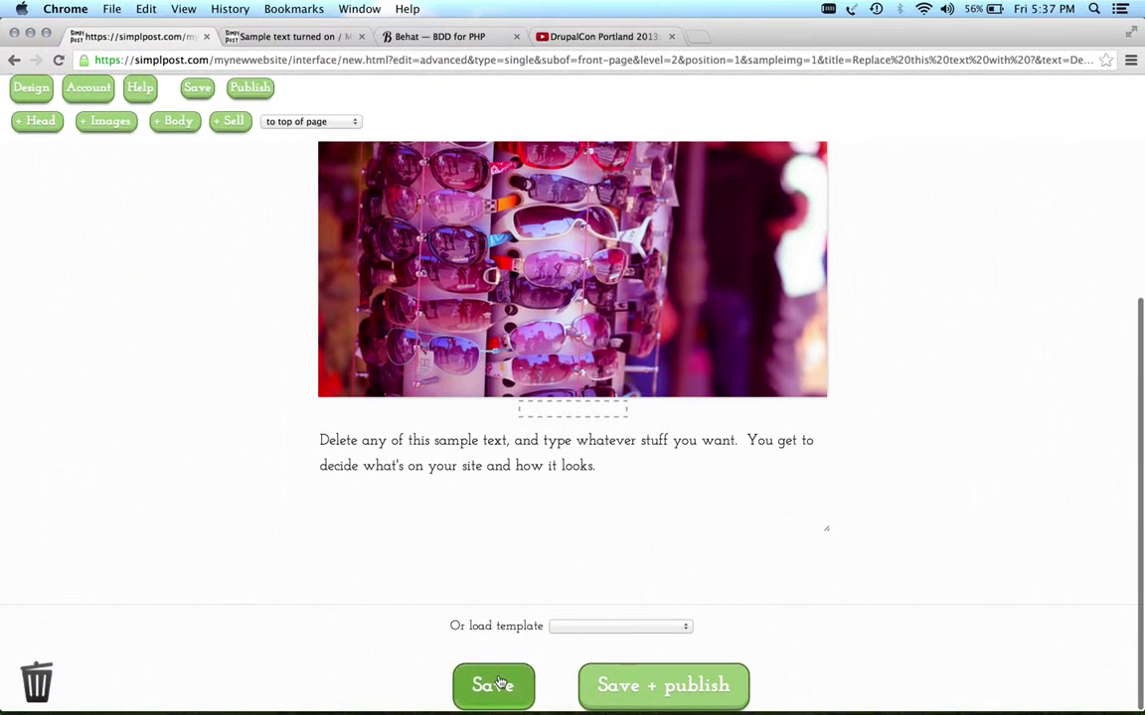
click(494, 681)
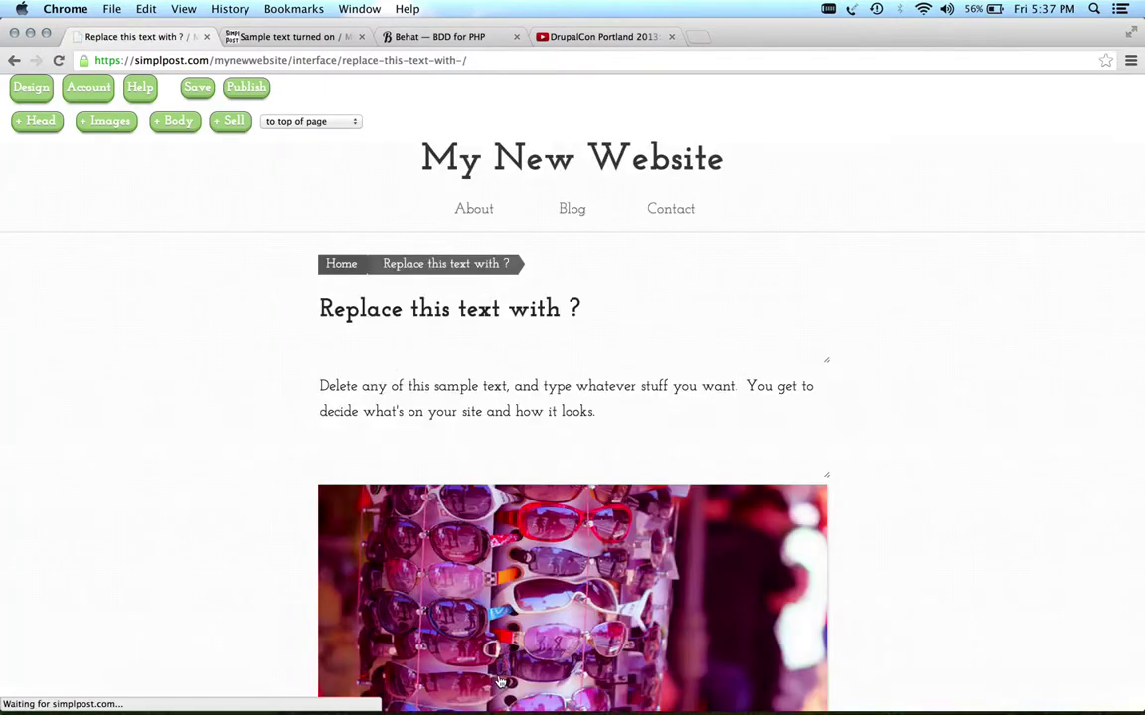
Show the Colors & Backgrounds options of the "Replace this text with ?" page and set its colors to Custom.
scroll(494, 681, down, 5)
click(602, 582)
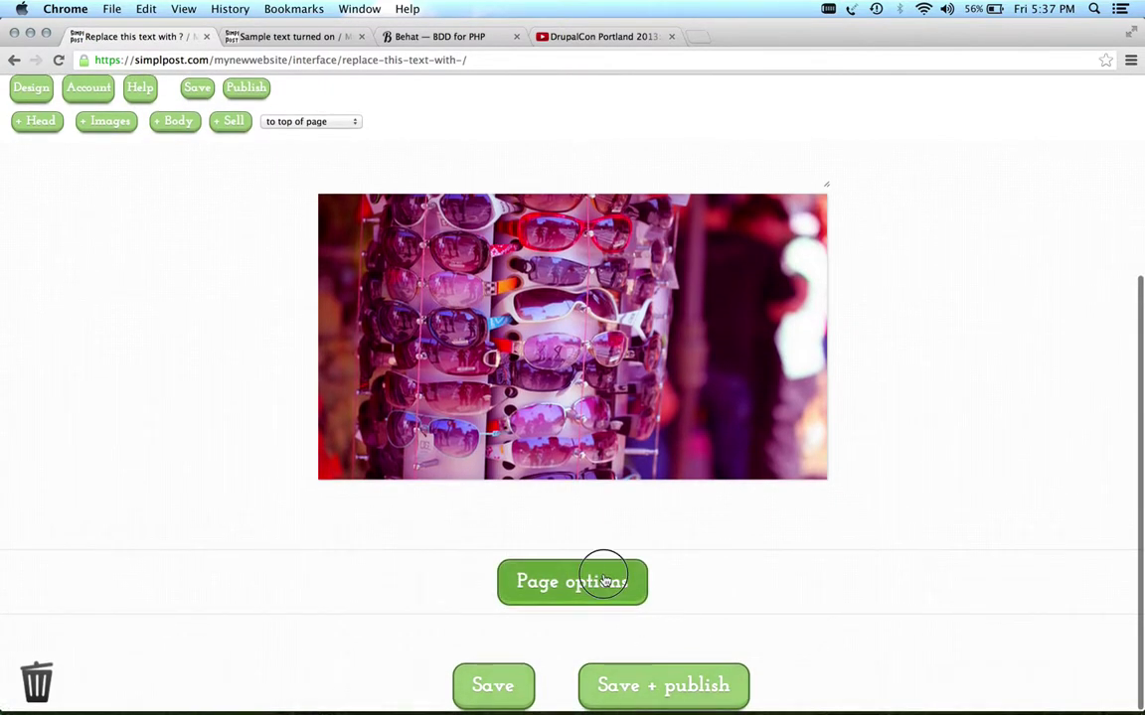
click(613, 537)
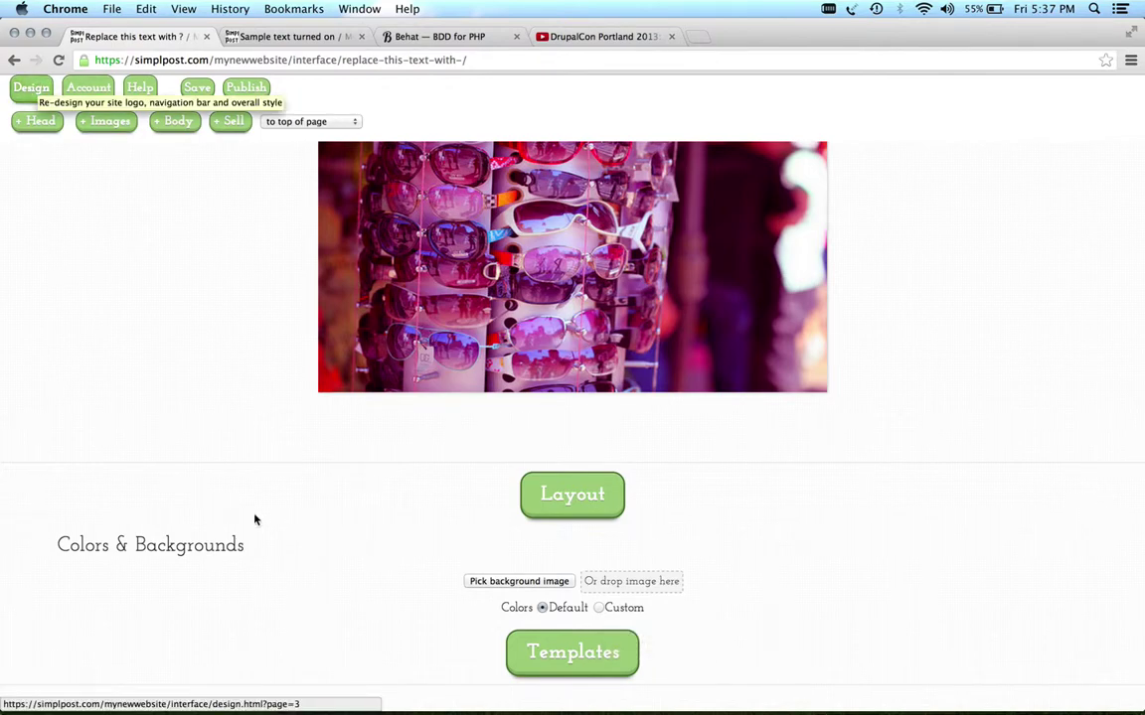
click(600, 608)
scroll(608, 611, down, 5)
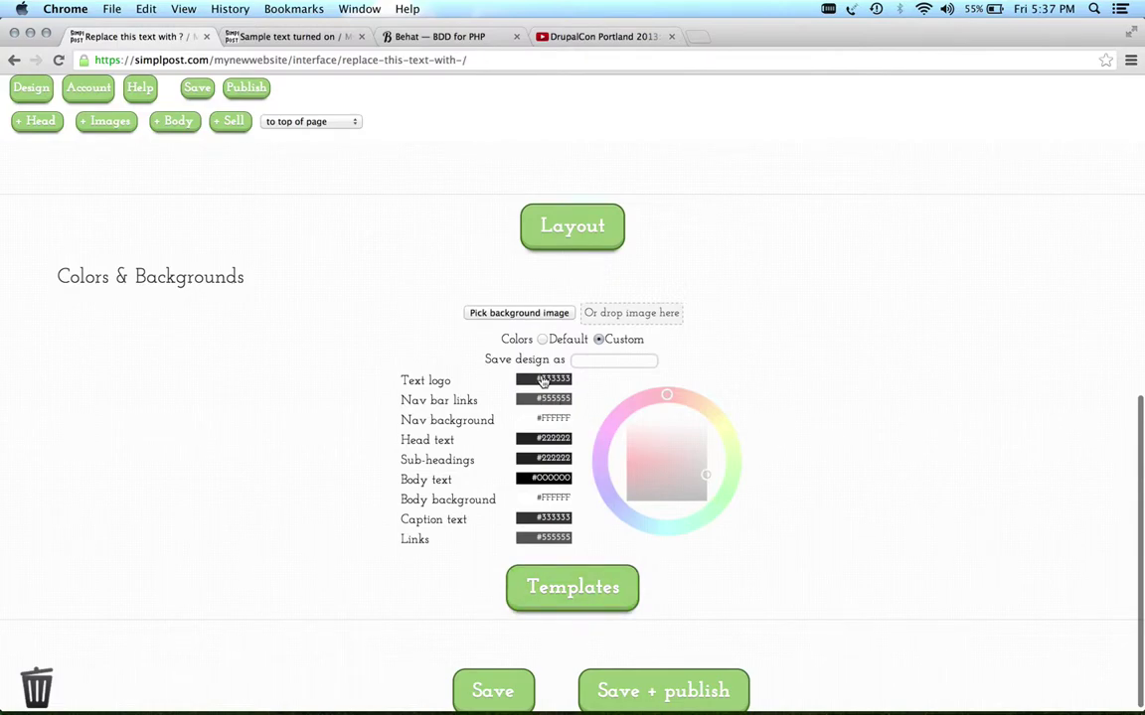
Examine the custom color settings for the text logo, nav bar links, head text, body text, body background and links, and the design name field.
click(543, 380)
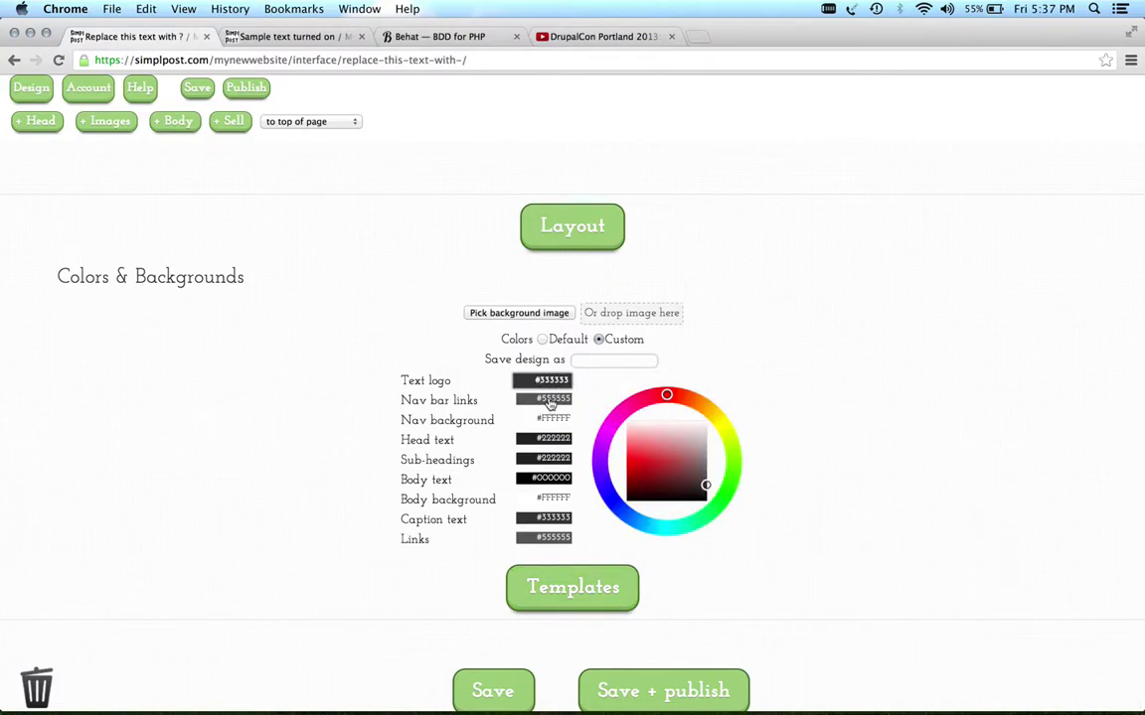
click(550, 400)
click(550, 441)
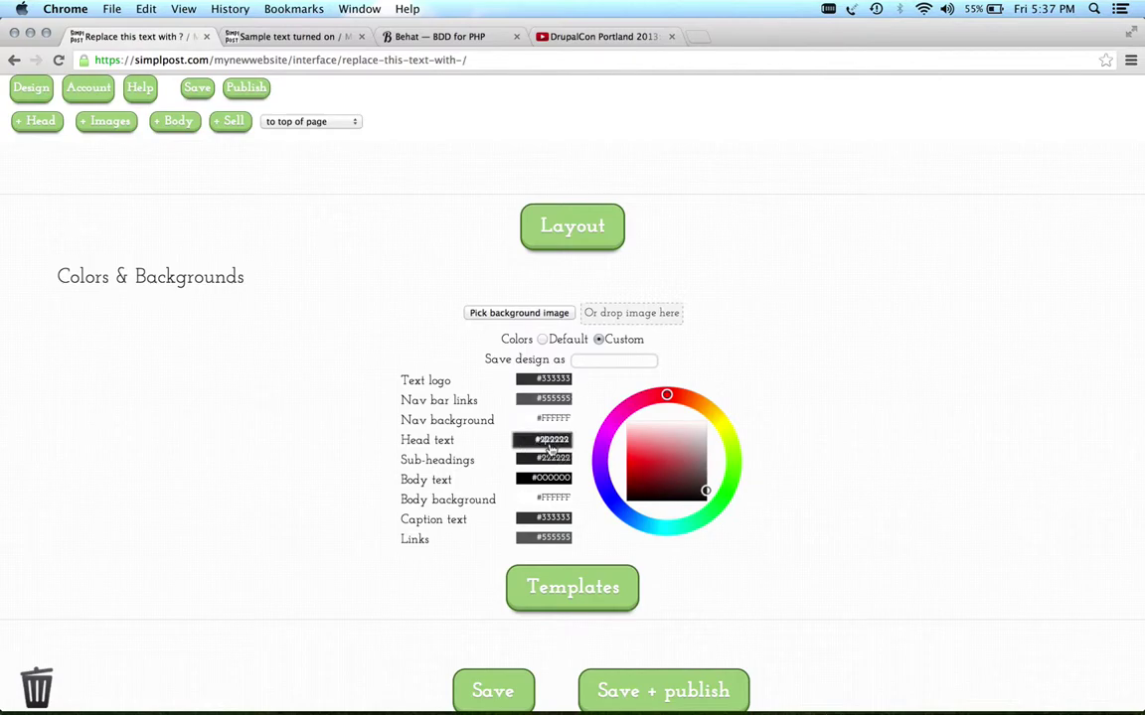
click(550, 481)
click(555, 501)
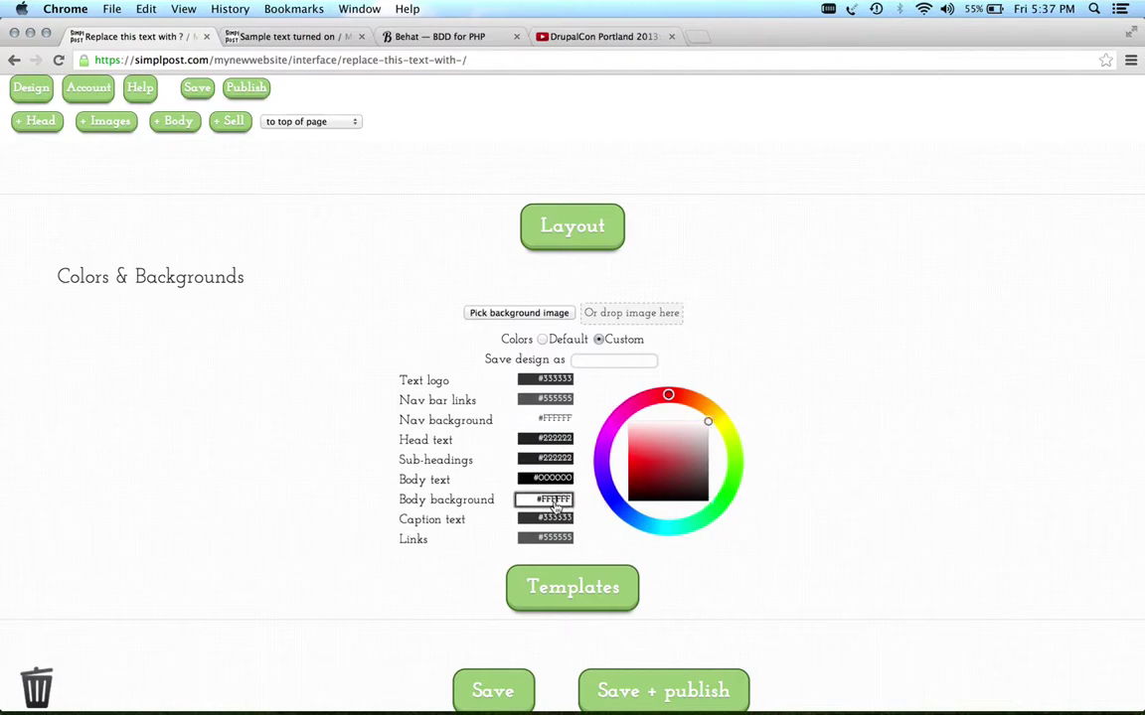
click(562, 540)
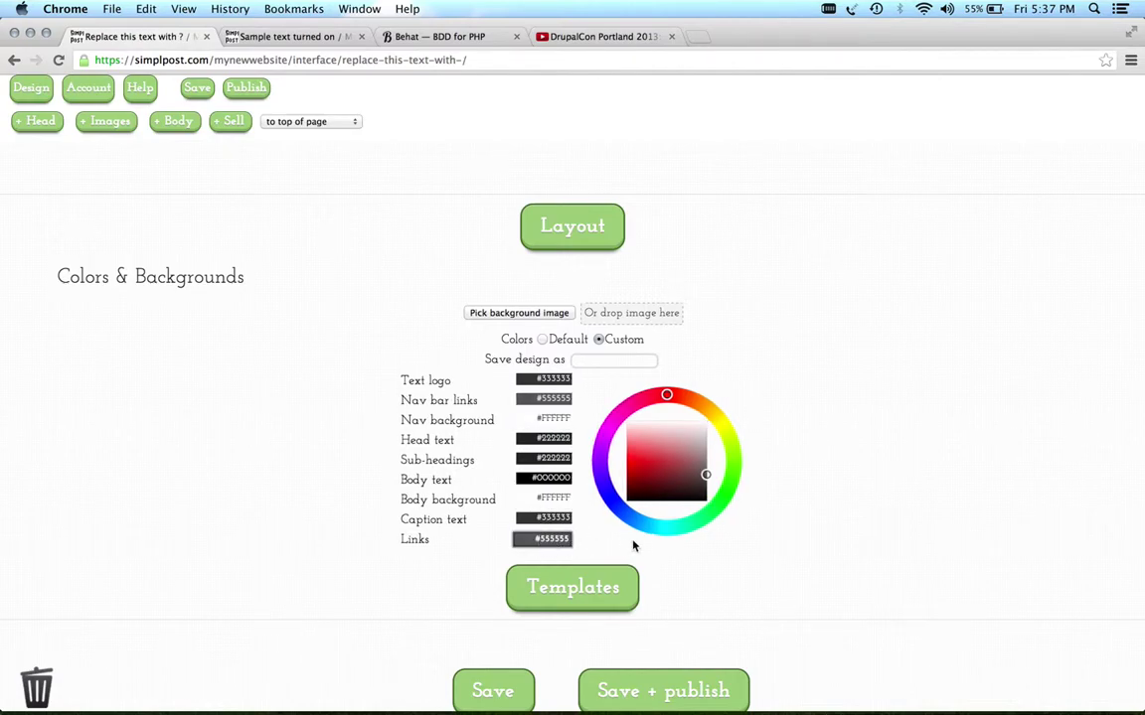
click(614, 361)
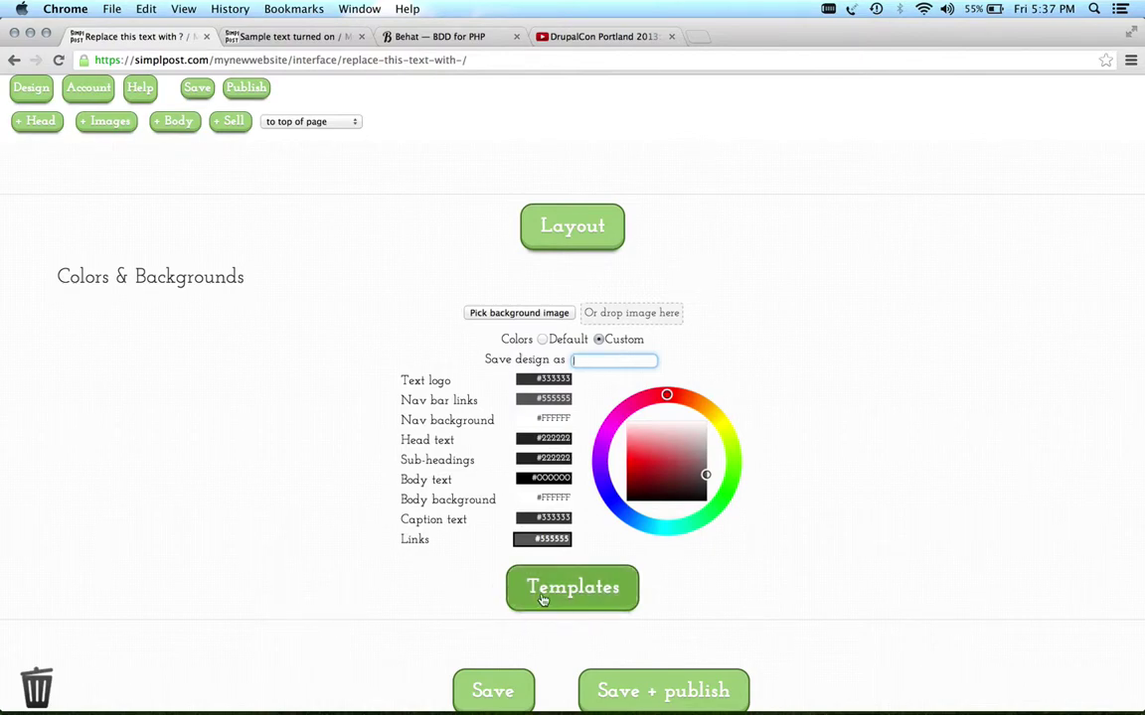
Review the page's template options, including the list of replacement templates, and save the page without choosing one.
click(602, 590)
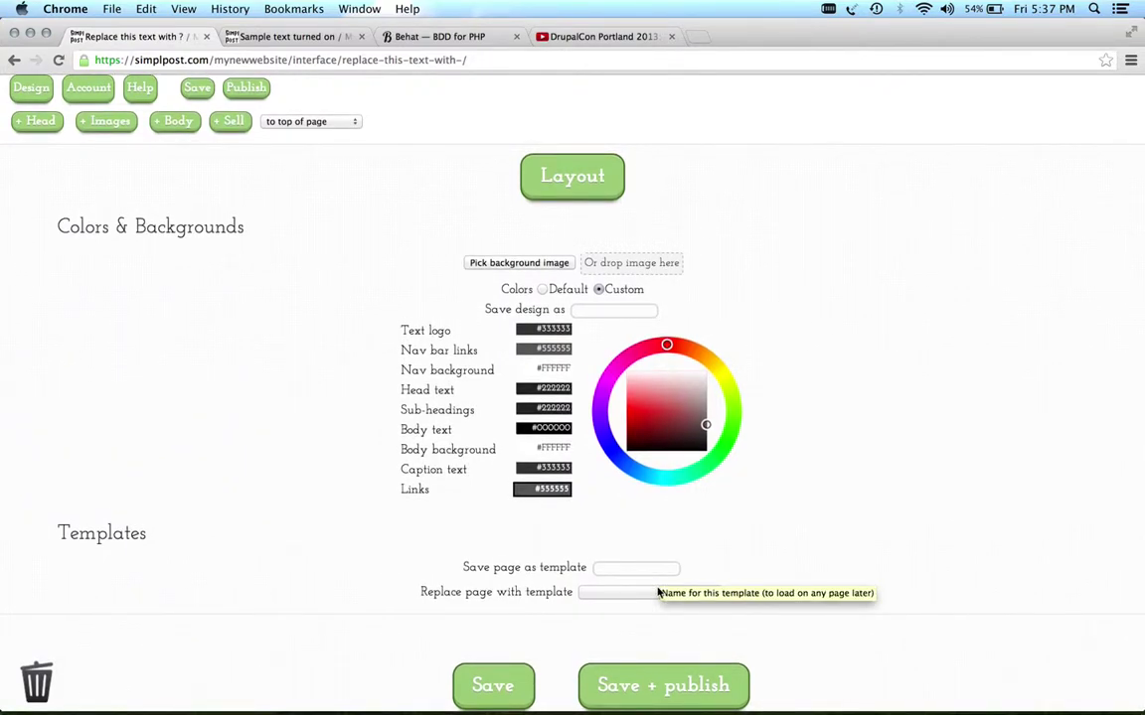
click(651, 593)
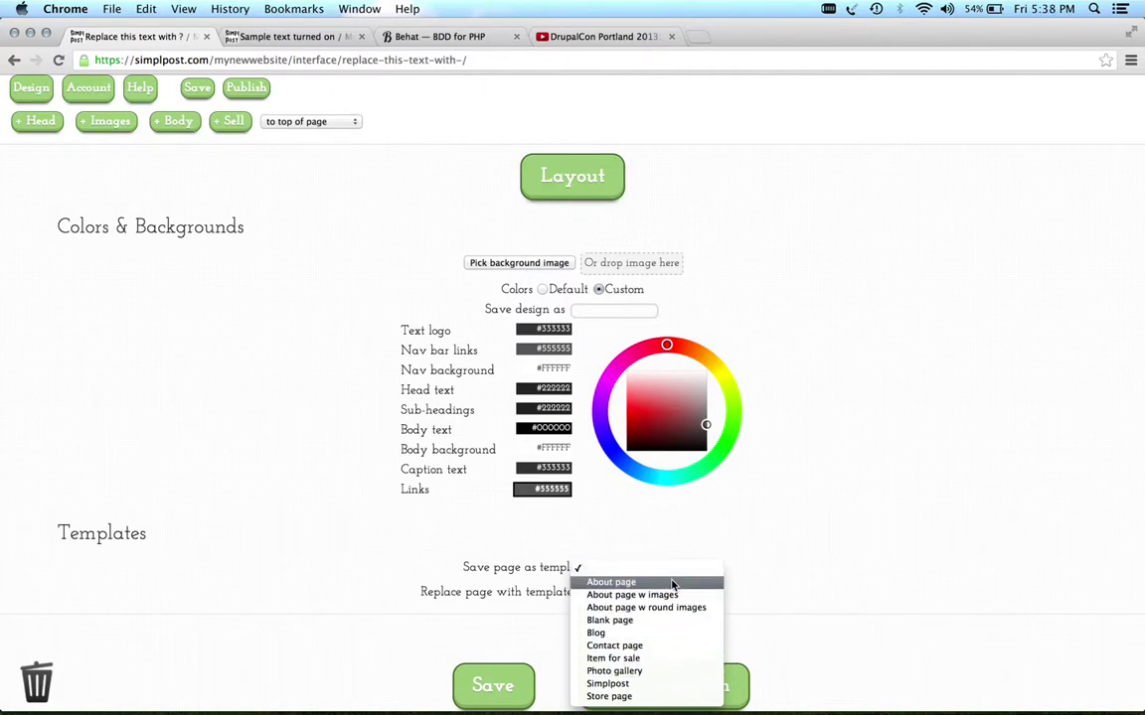
click(751, 567)
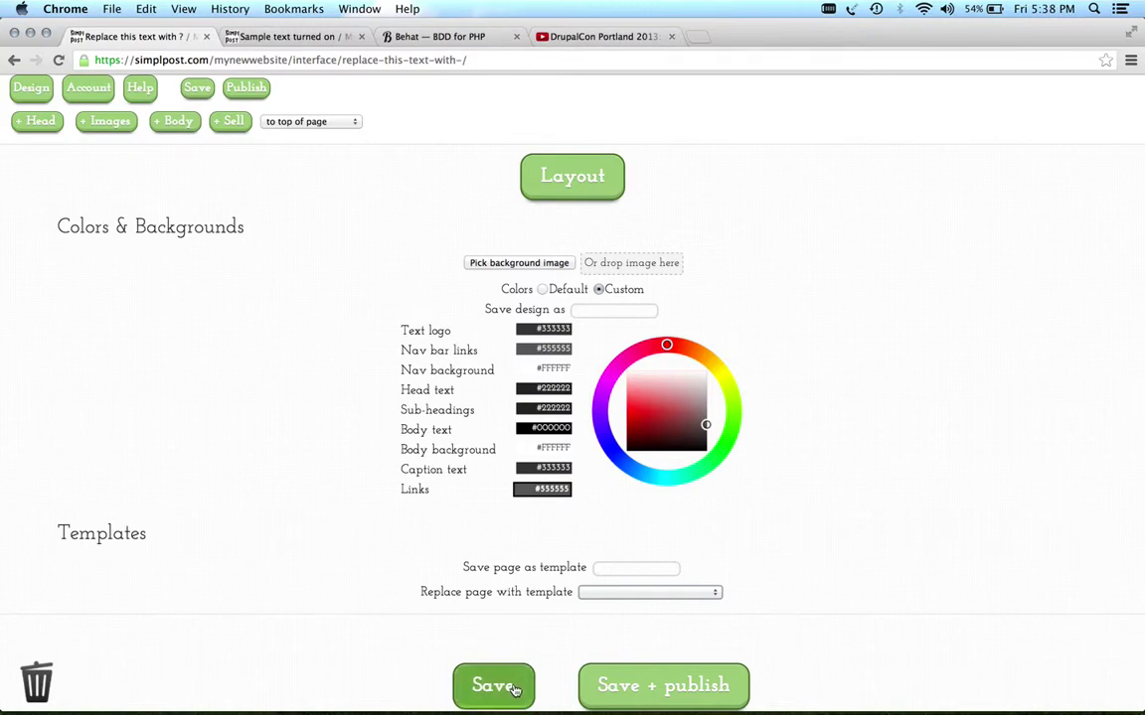
click(509, 688)
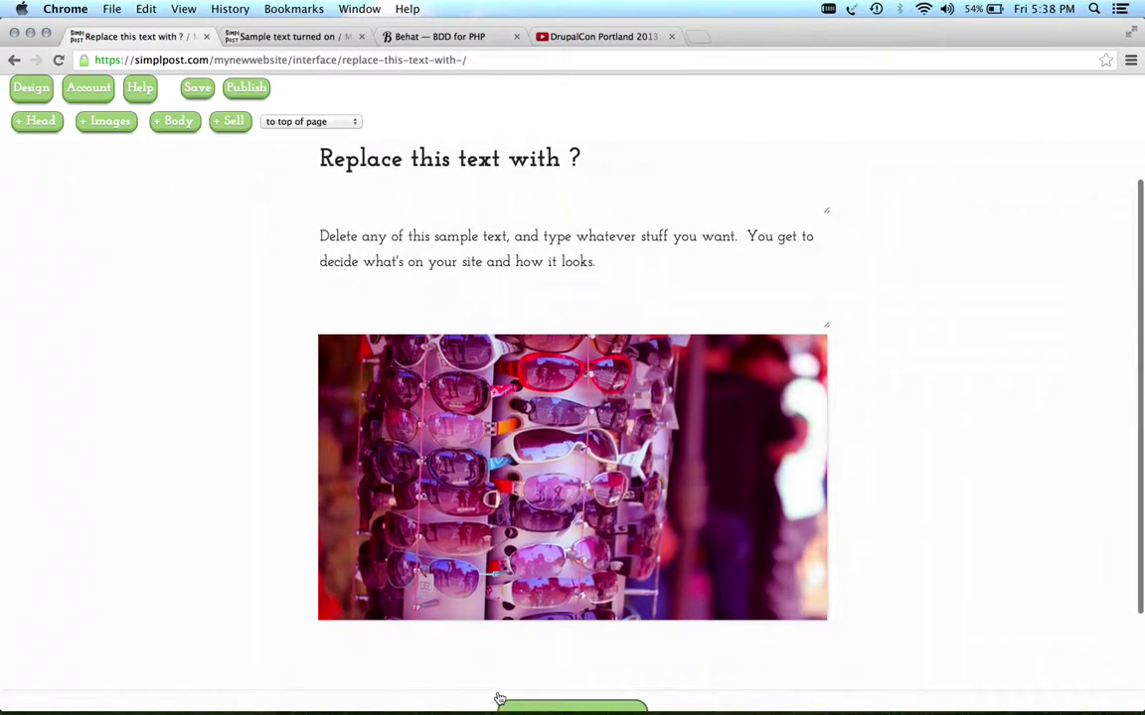
Create the About page from its navigation bar entry, save it, and publish it.
mouse_move(517, 213)
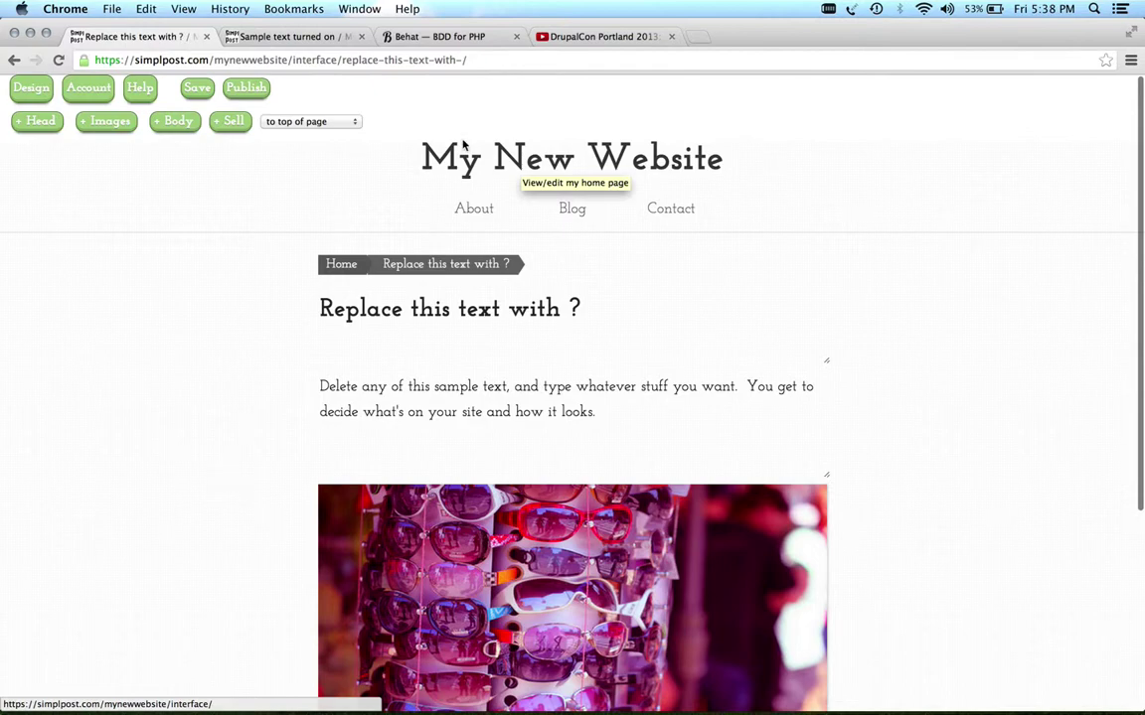
mouse_move(464, 211)
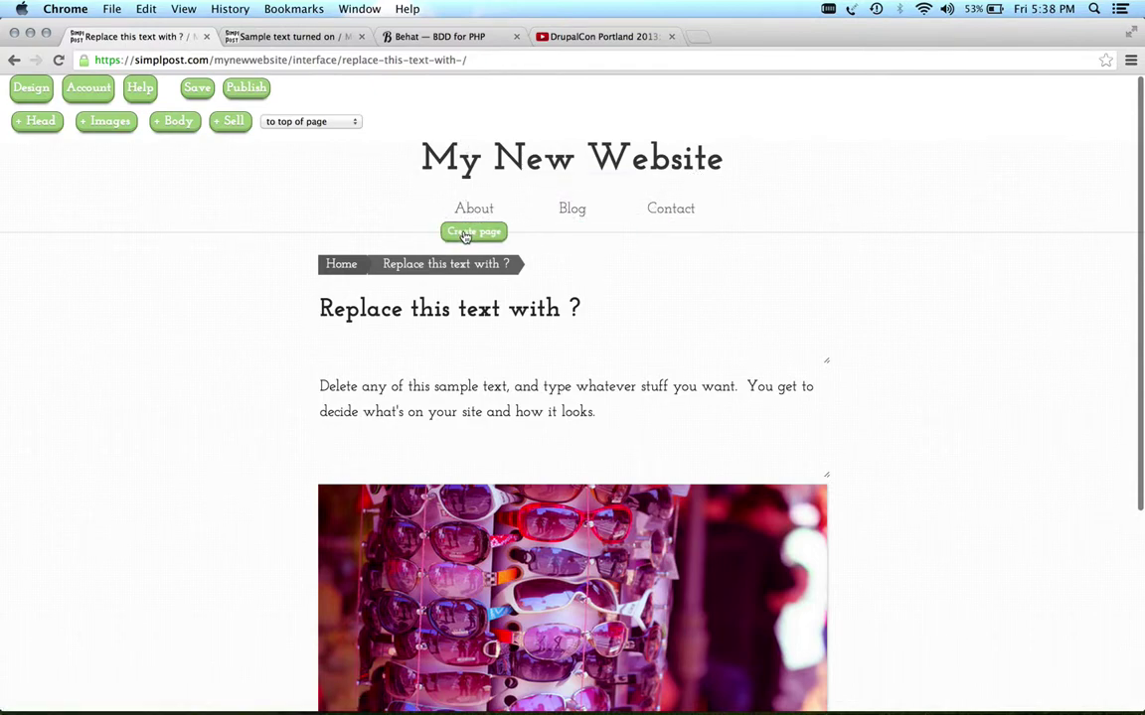
drag(494, 204, 447, 209)
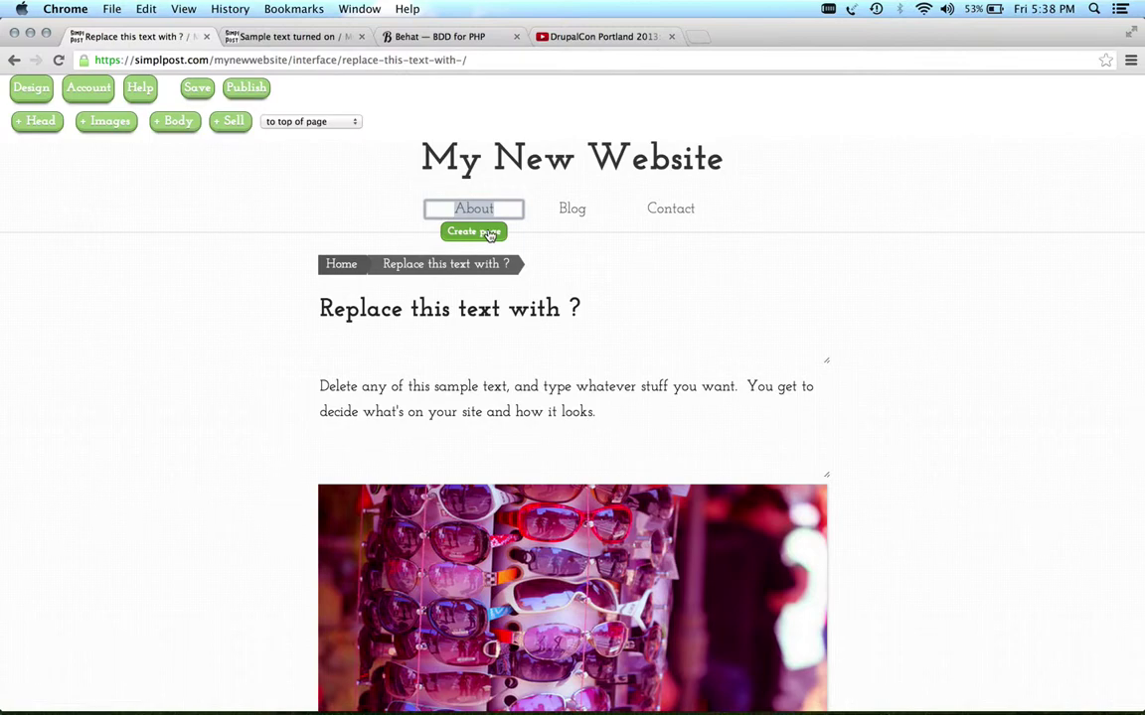
click(489, 232)
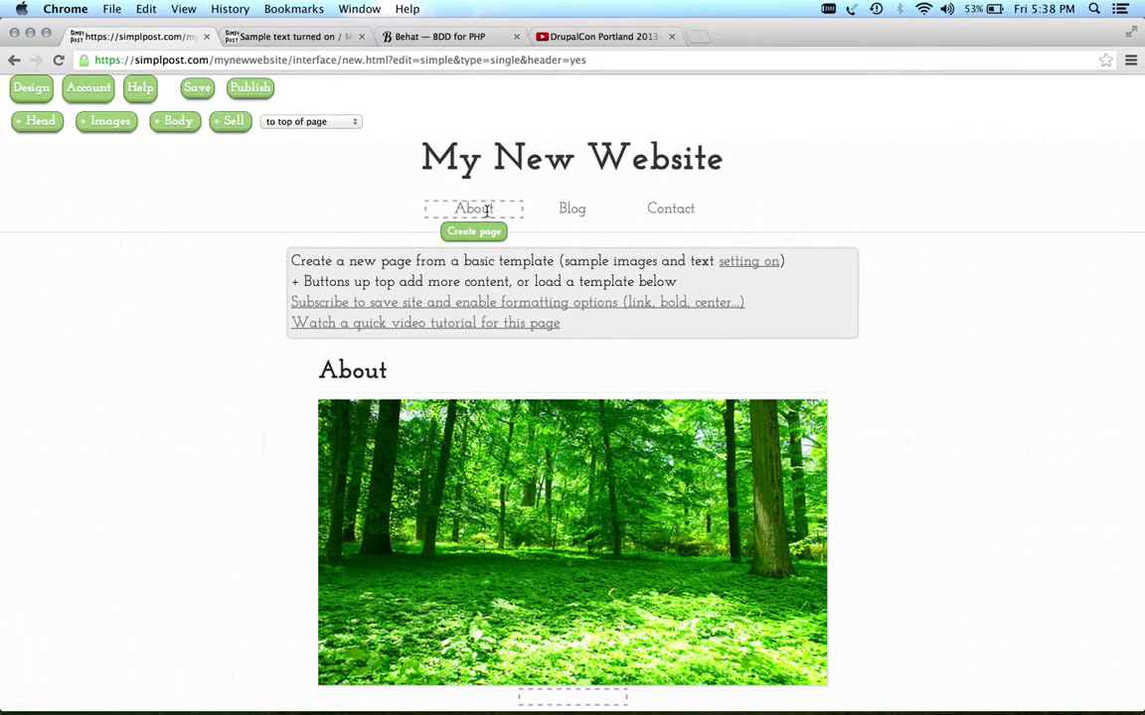
click(198, 95)
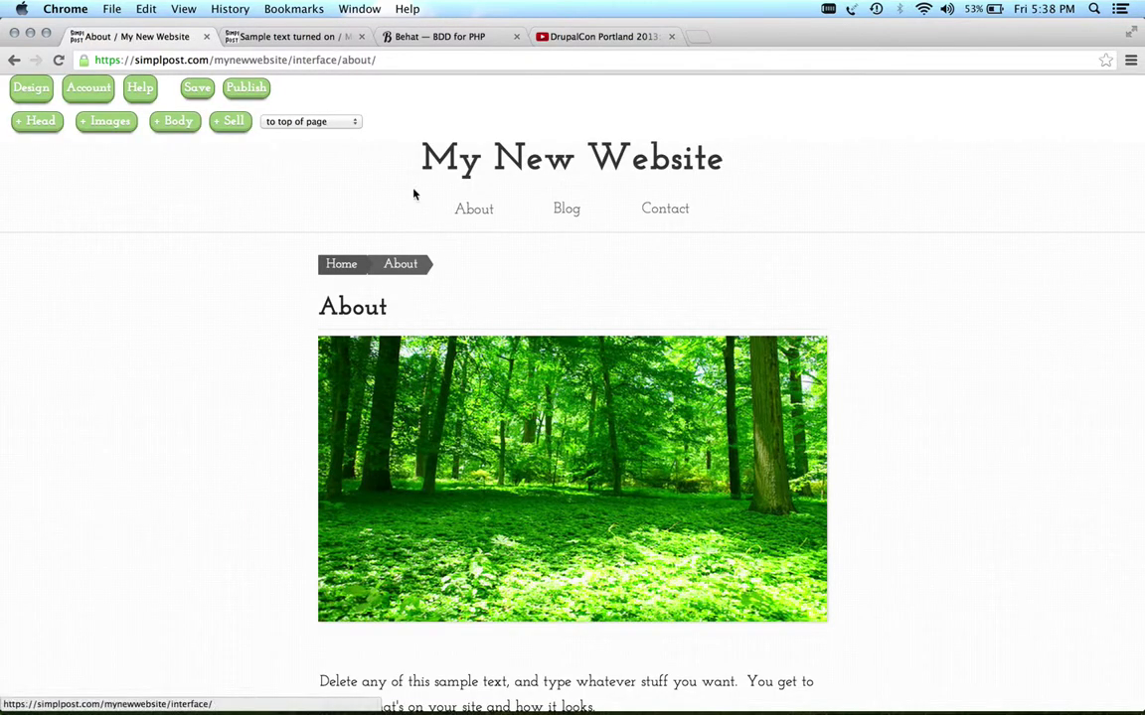
click(246, 89)
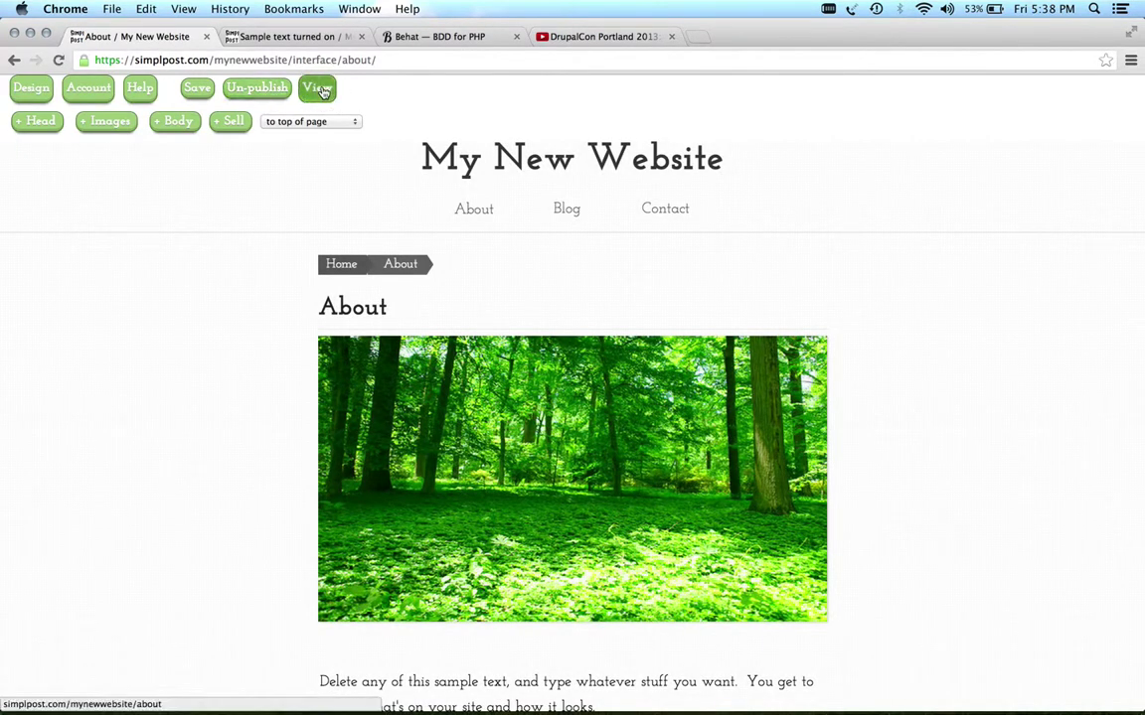
View the public About page, follow its Blog navigation link, and close the public view.
click(317, 87)
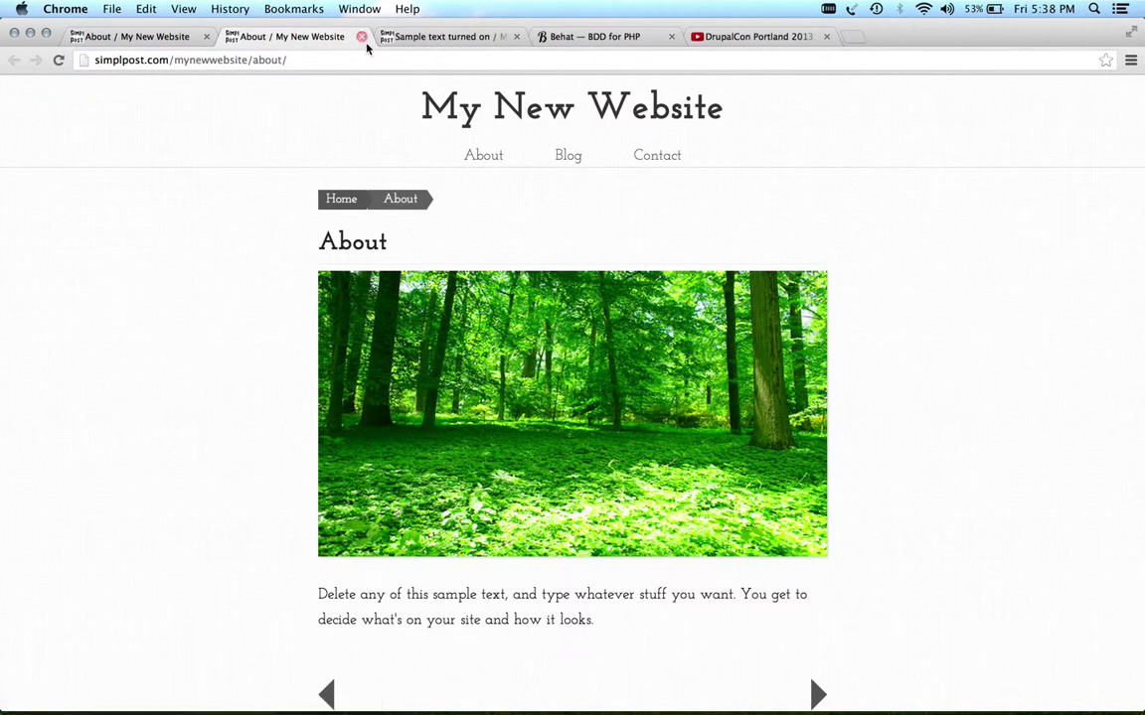
click(564, 159)
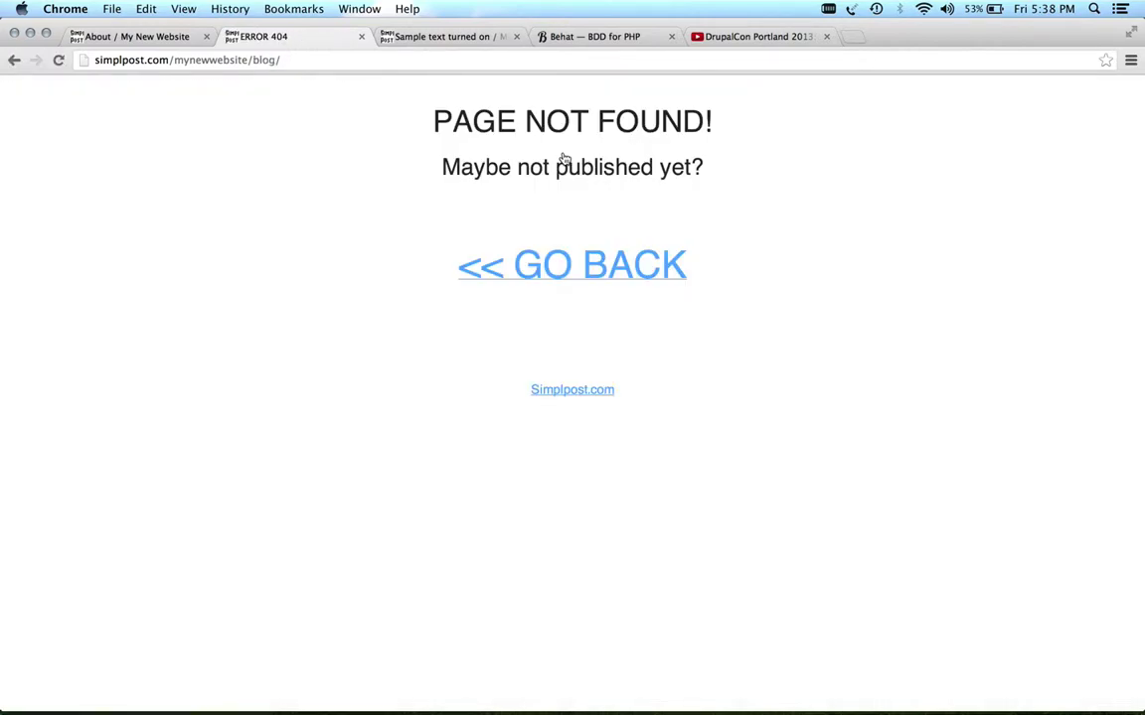
click(361, 37)
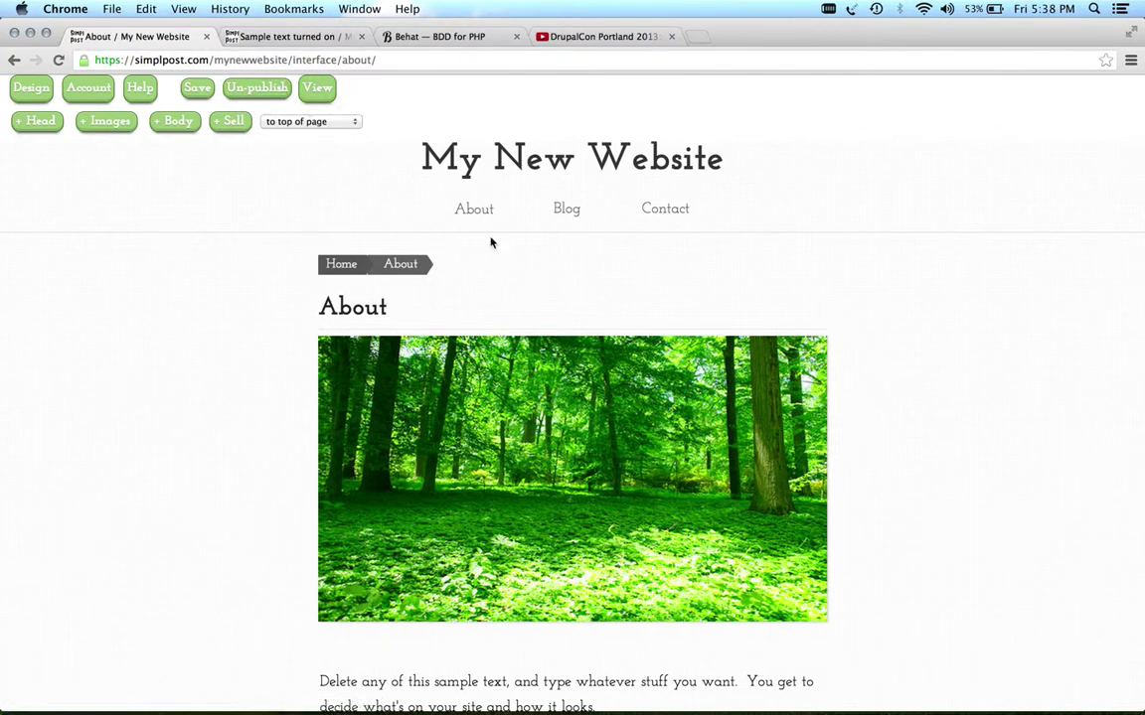
Create the Blog page from its navigation bar entry and load the "About page w round images" template into it.
scroll(583, 302, down, 4)
scroll(583, 302, up, 4)
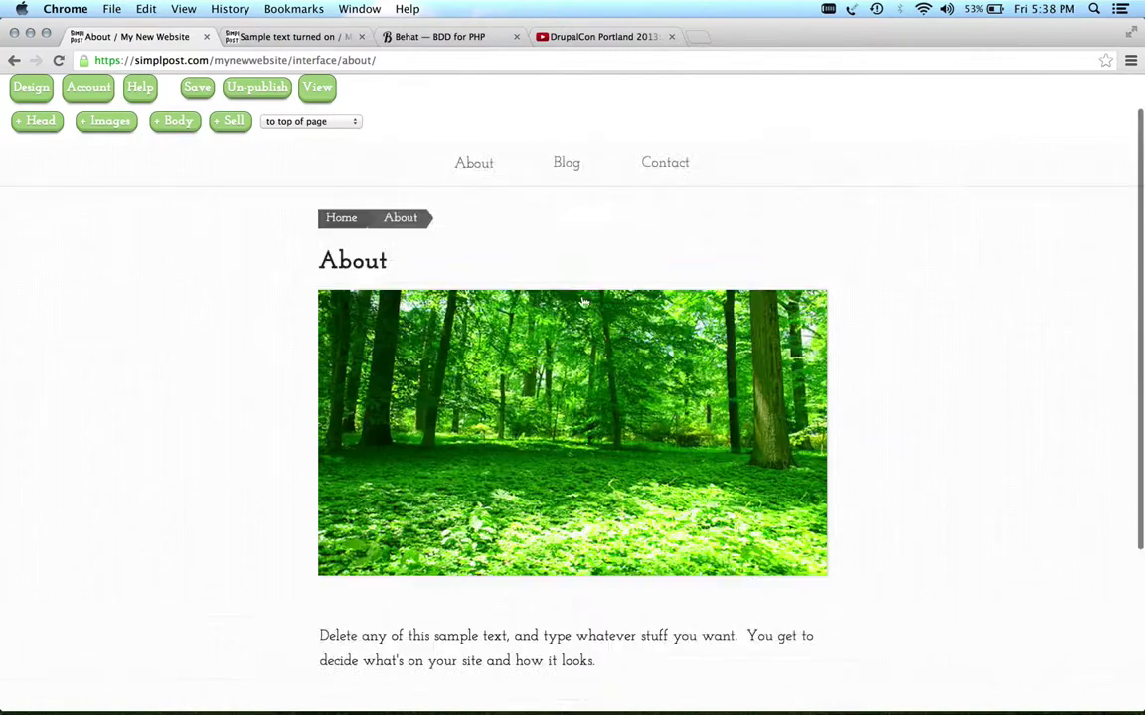
click(568, 233)
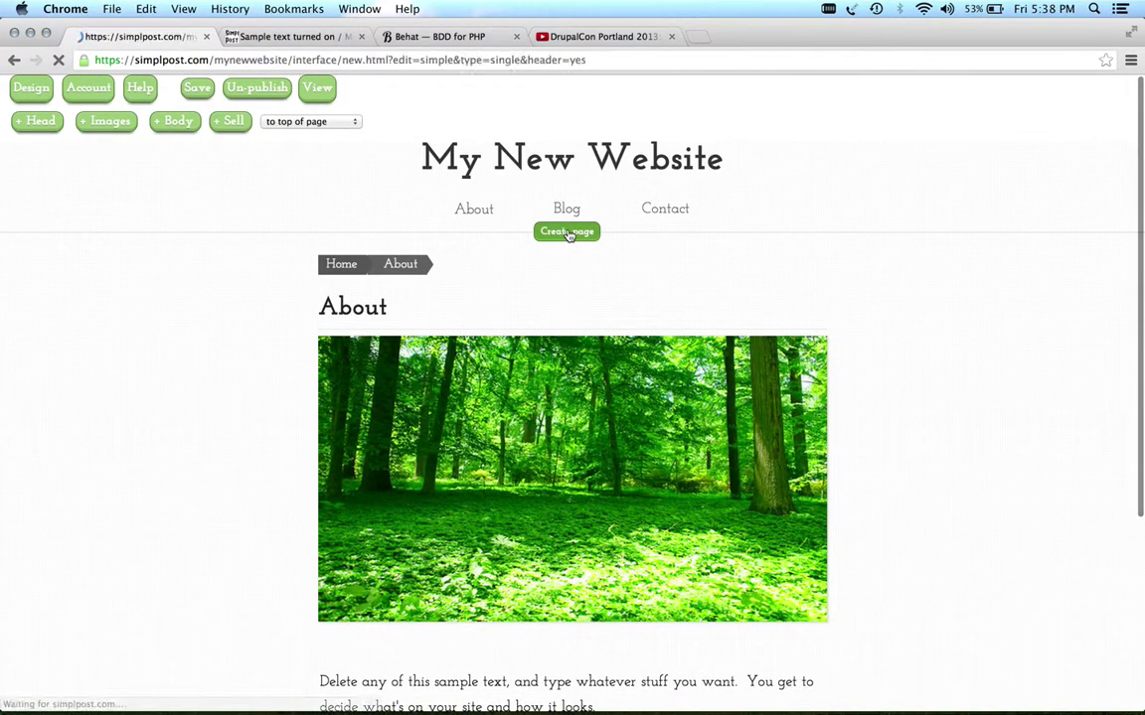
scroll(740, 450, down, 5)
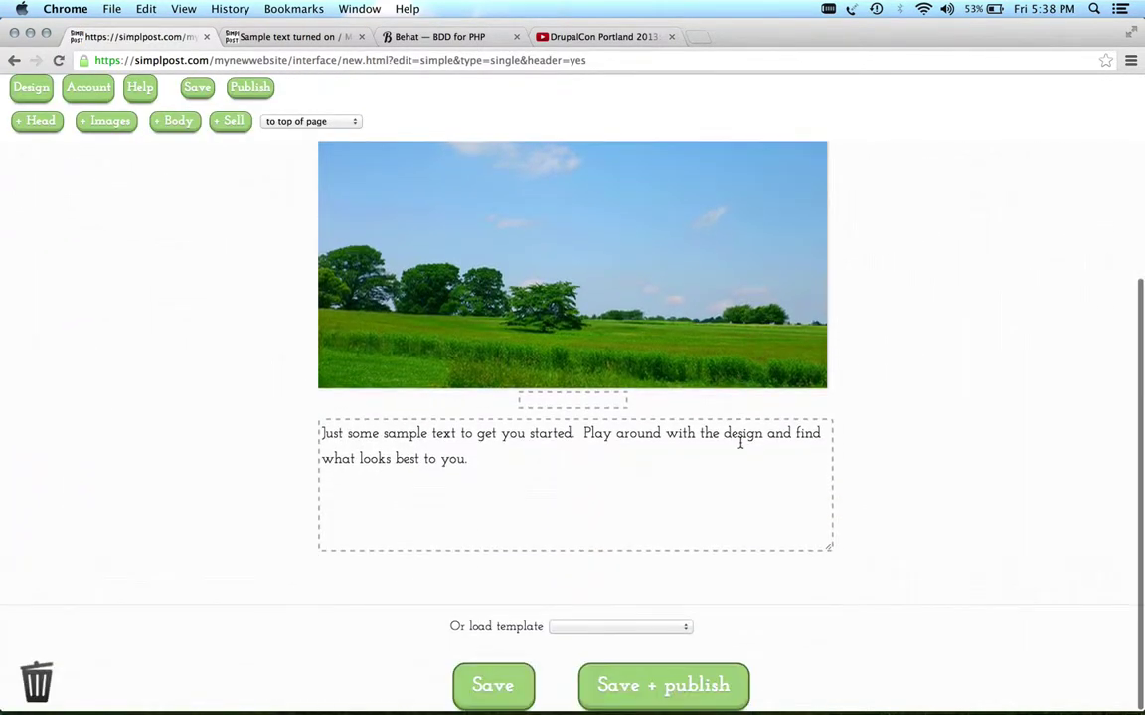
click(568, 626)
click(568, 626)
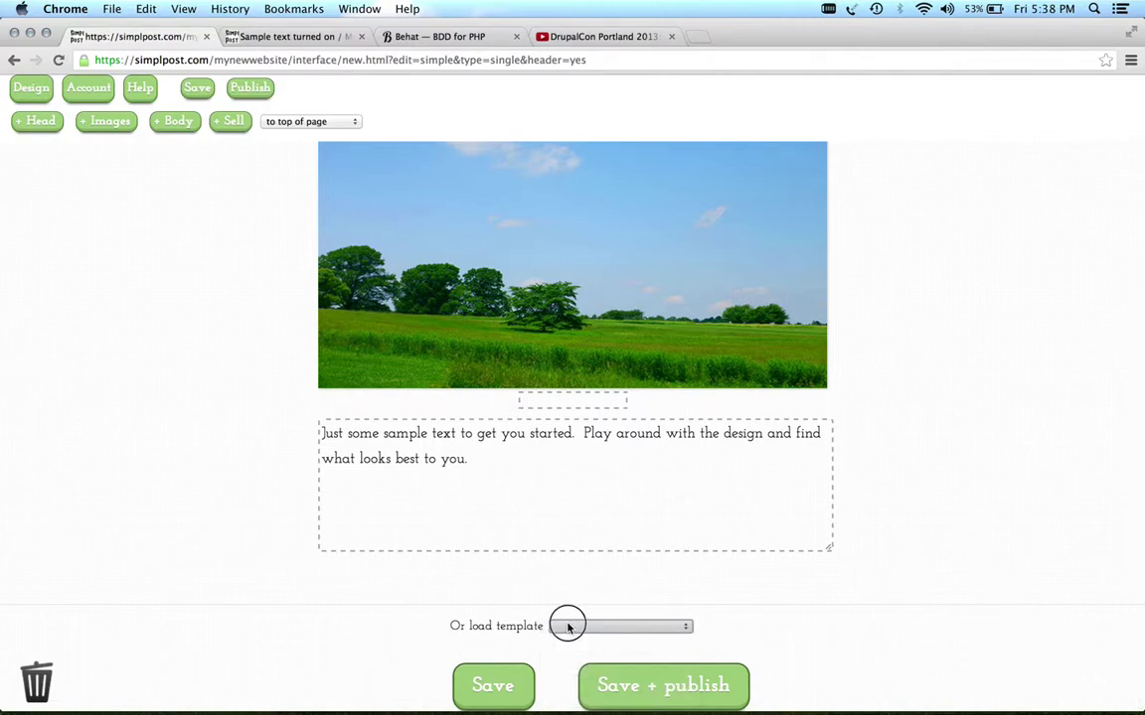
click(568, 624)
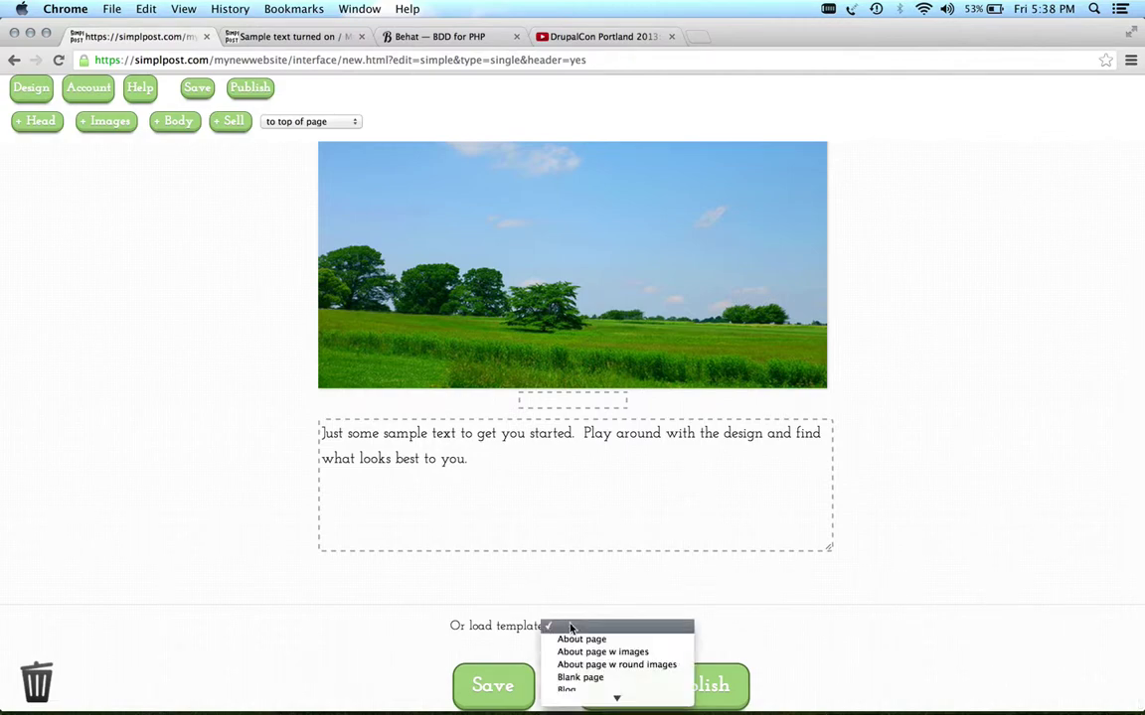
click(637, 665)
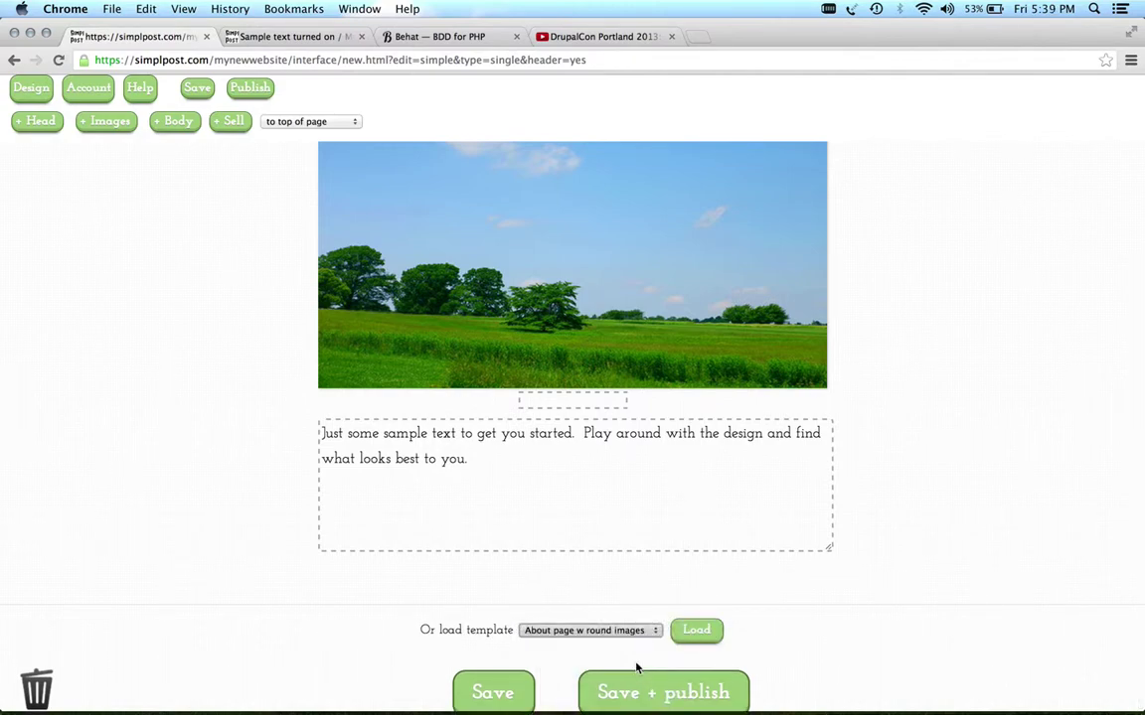
click(697, 632)
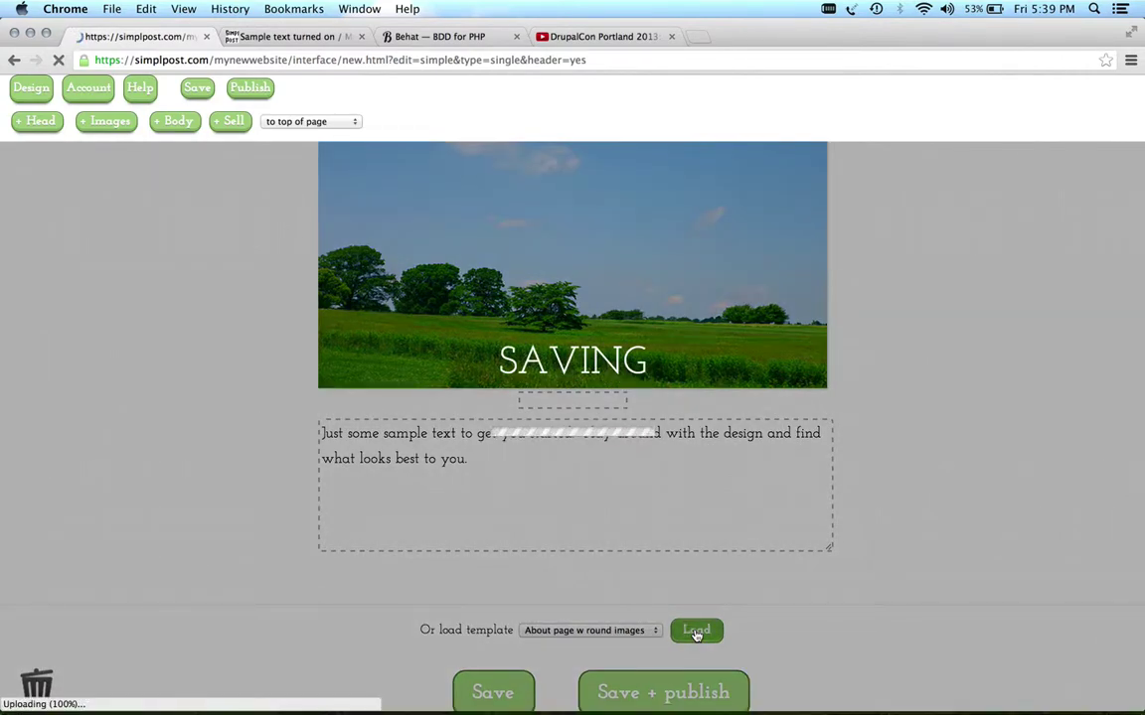
Examine the Blog page's loaded layout, including the body text, the Who, What and Where sections with round images, and the page options.
scroll(697, 636, down, 5)
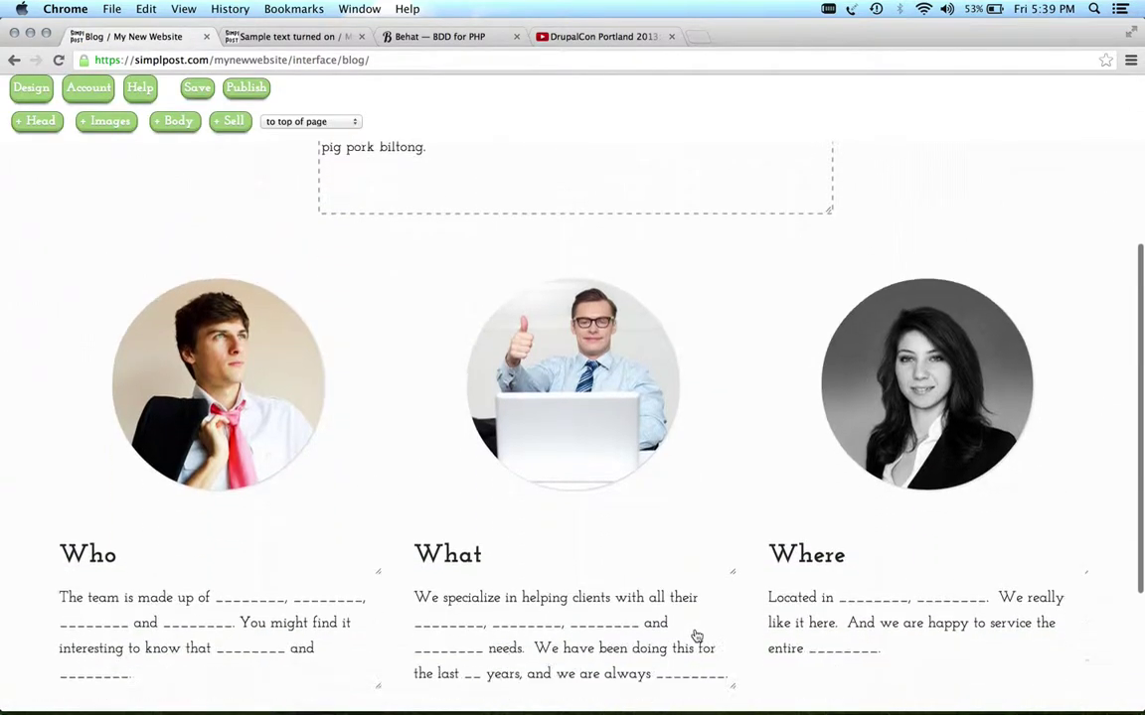
scroll(697, 636, down, 4)
scroll(697, 636, up, 2)
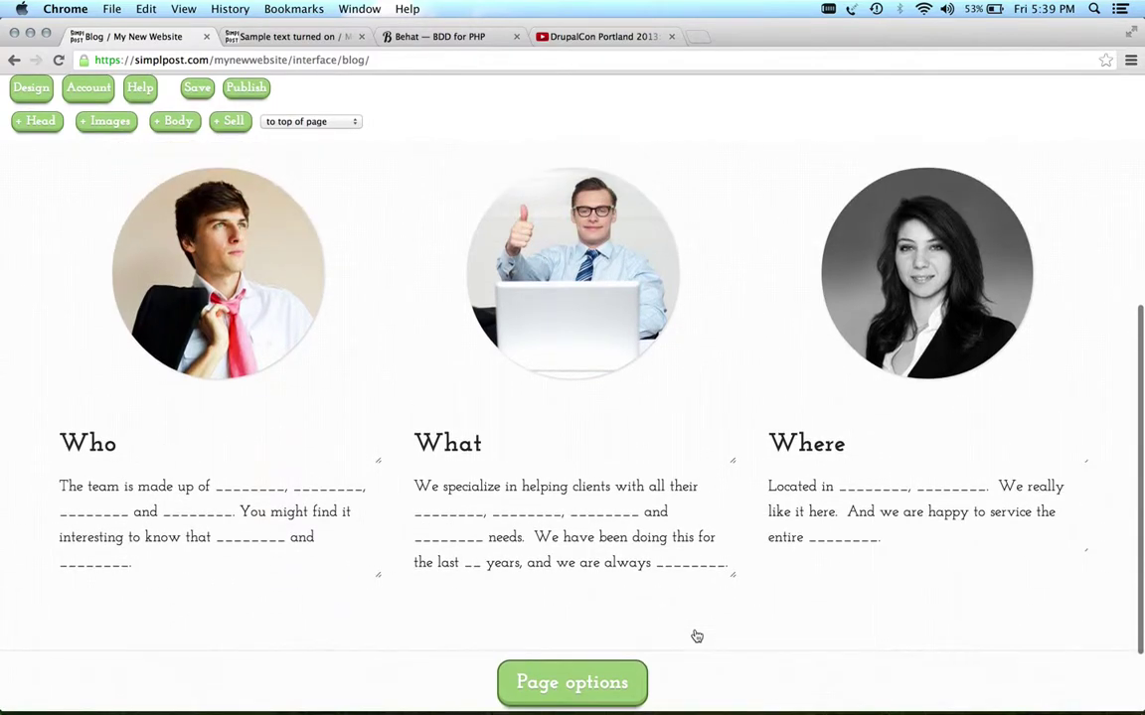
scroll(696, 636, up, 4)
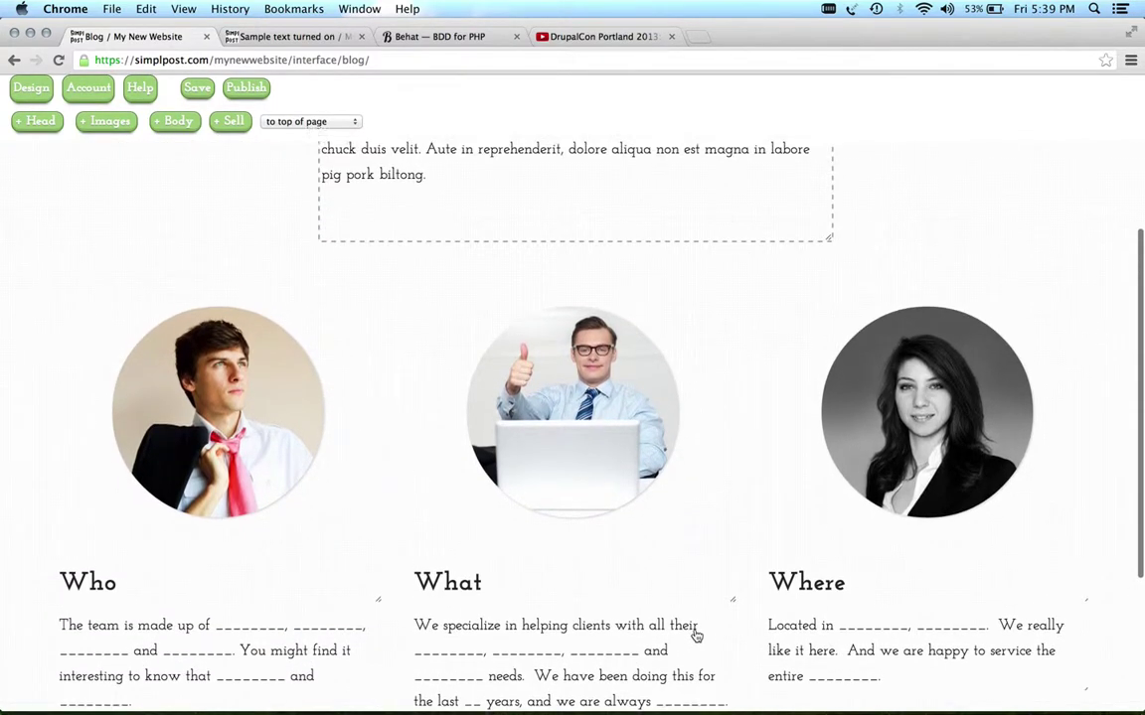
scroll(697, 636, up, 3)
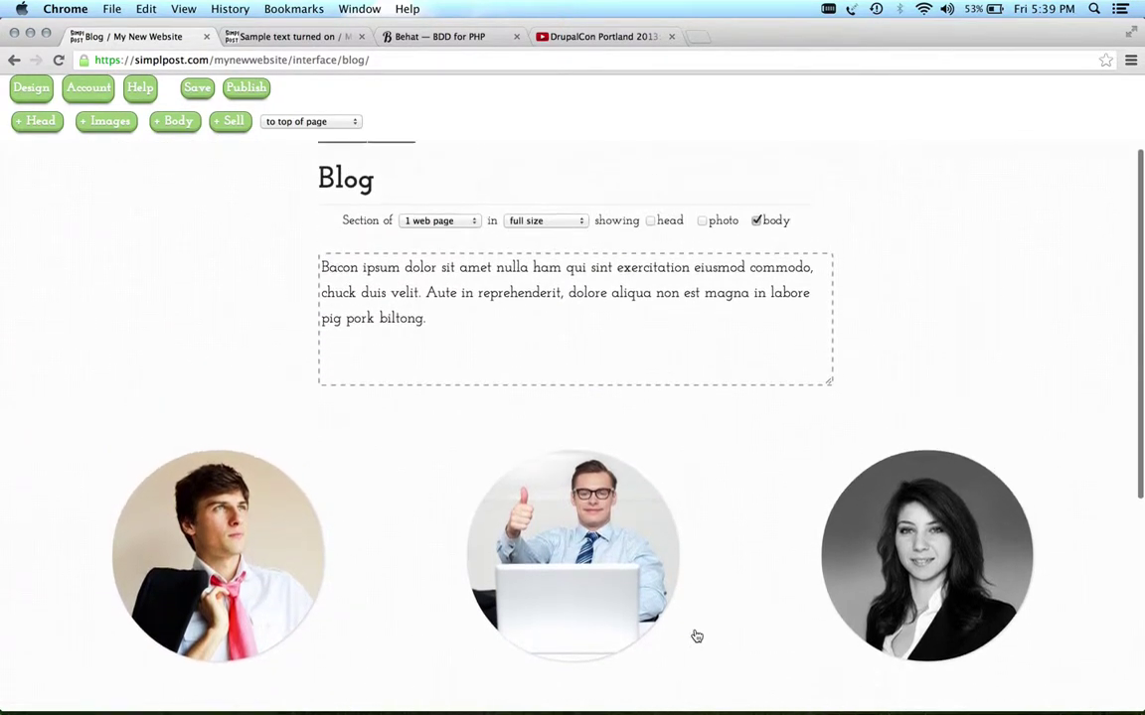
scroll(697, 636, down, 3)
scroll(697, 636, down, 5)
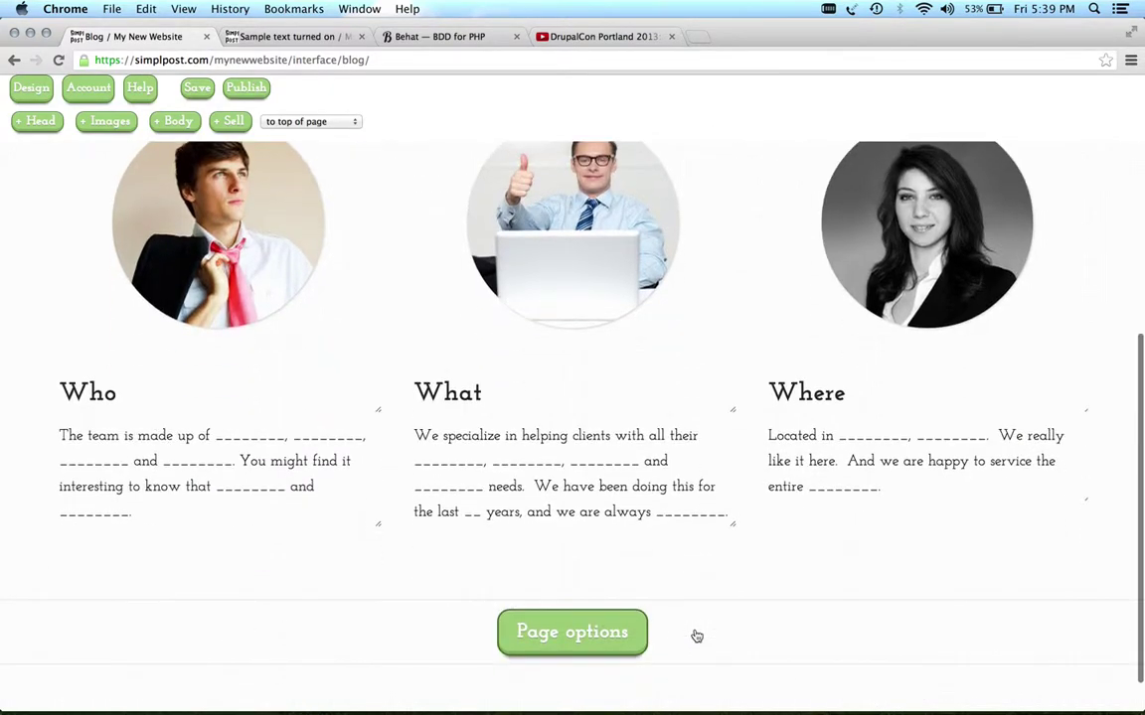
scroll(697, 636, up, 4)
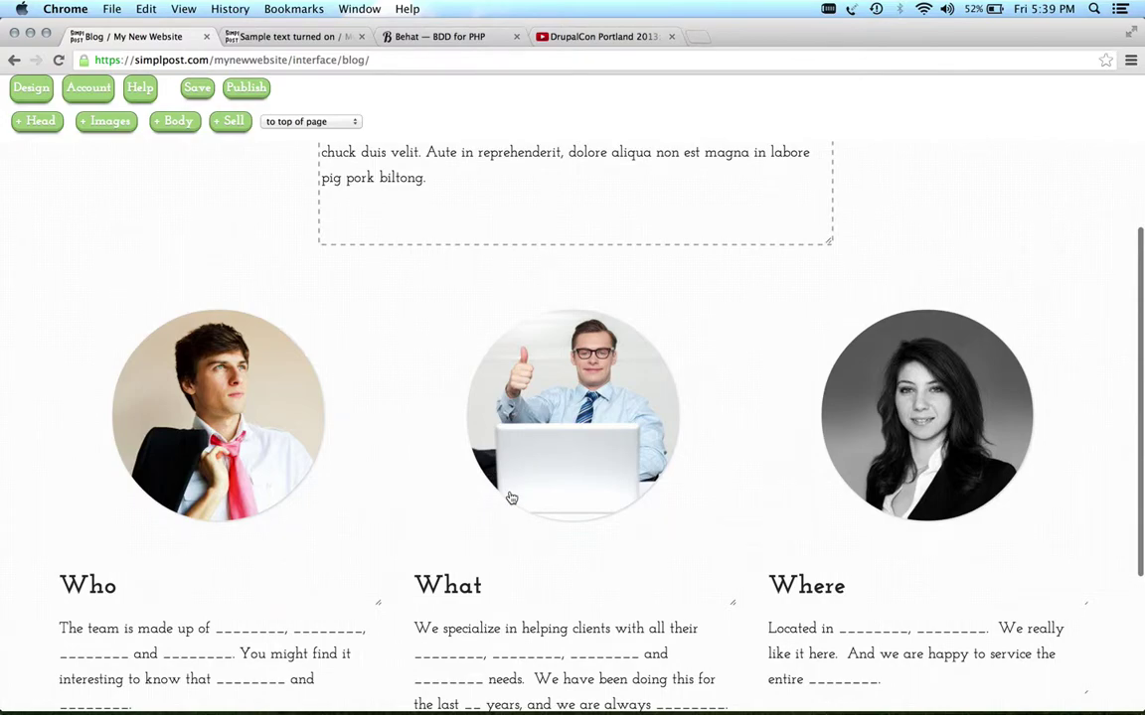
scroll(511, 498, down, 5)
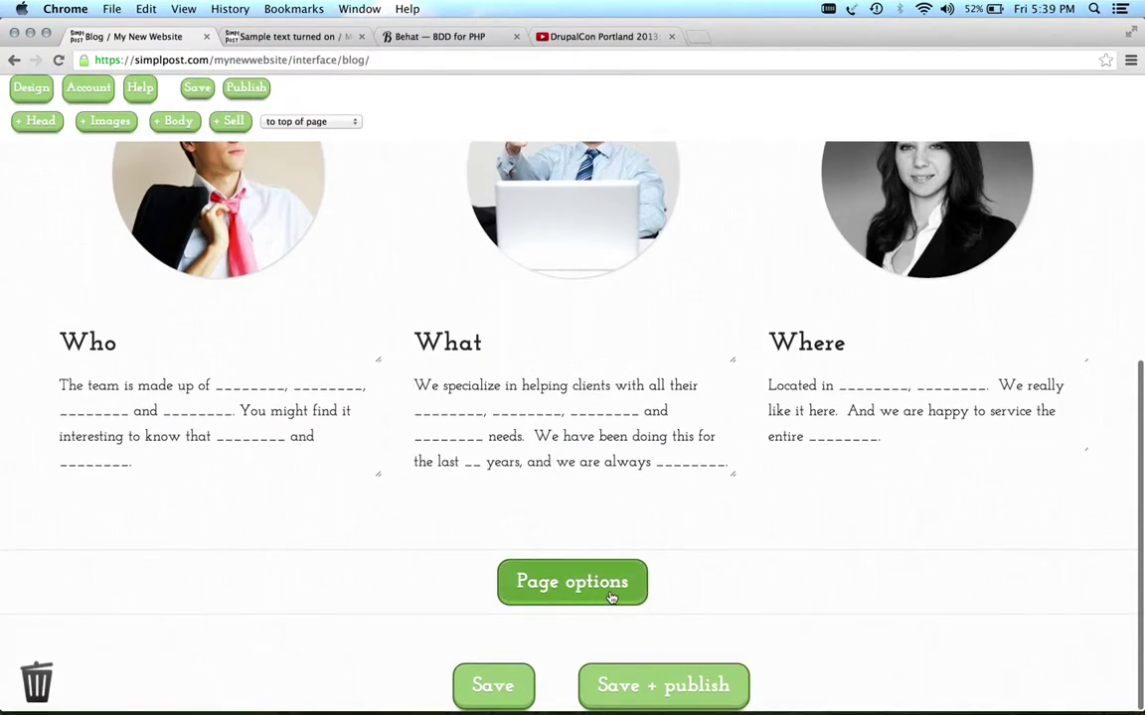
click(611, 596)
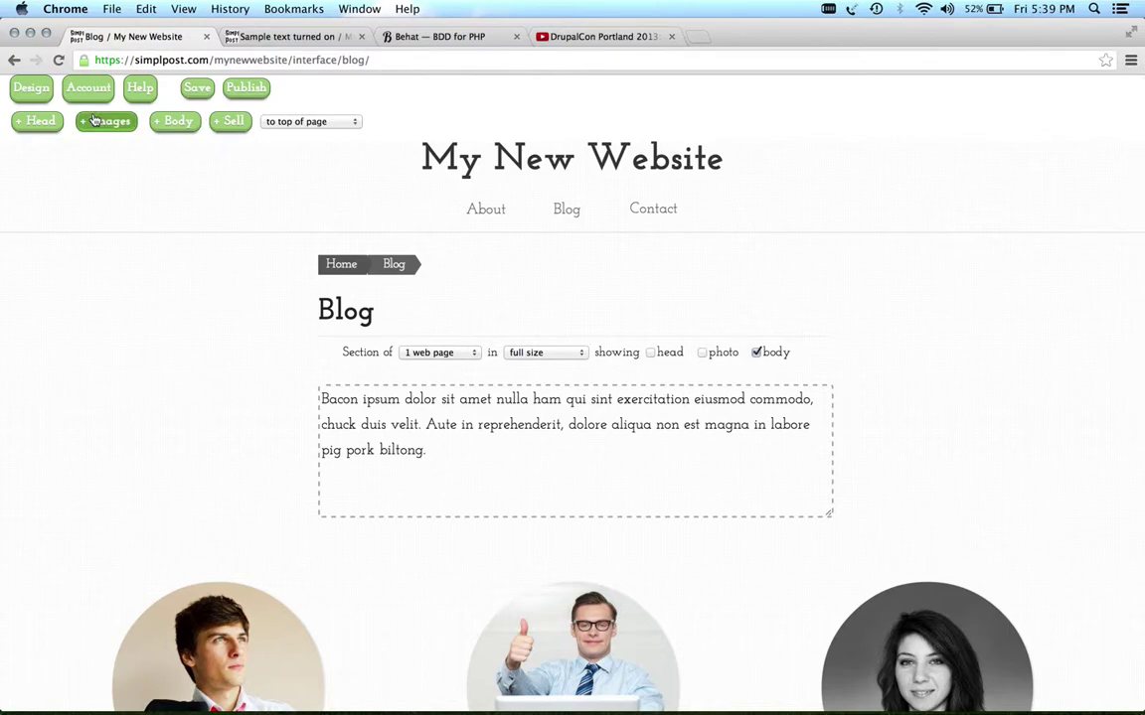
Open the site design's current style customization, review its settings through the button design choices, and save and update the site.
click(31, 91)
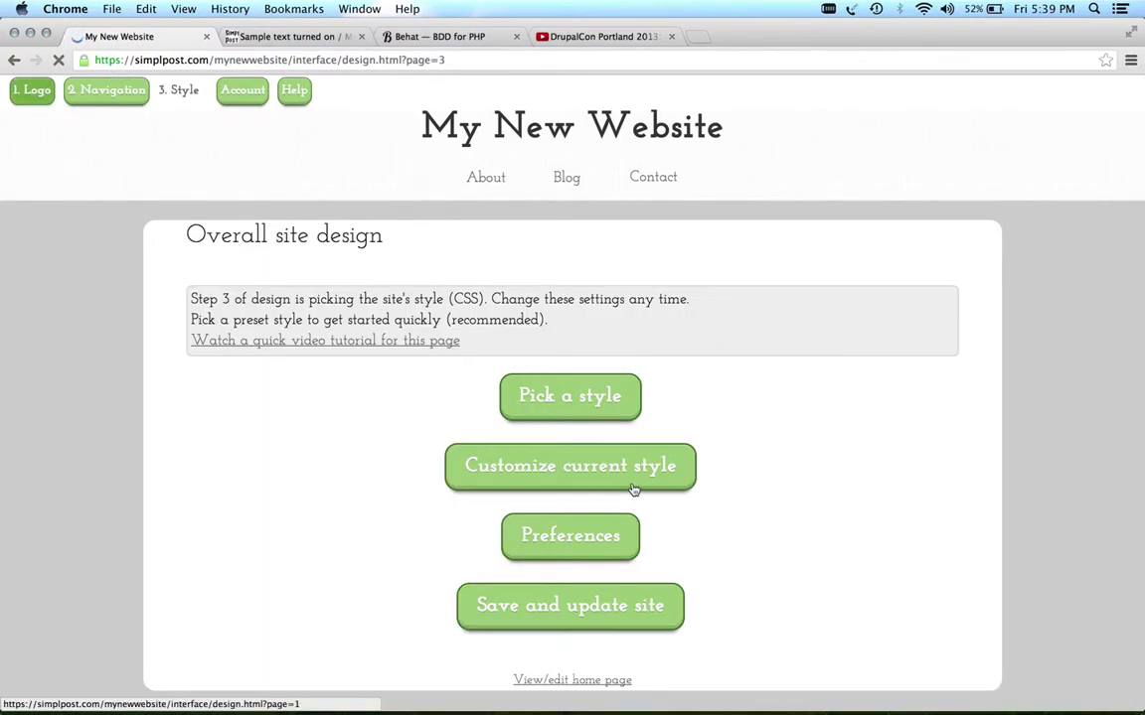
click(660, 466)
scroll(936, 399, down, 1)
scroll(936, 399, down, 20)
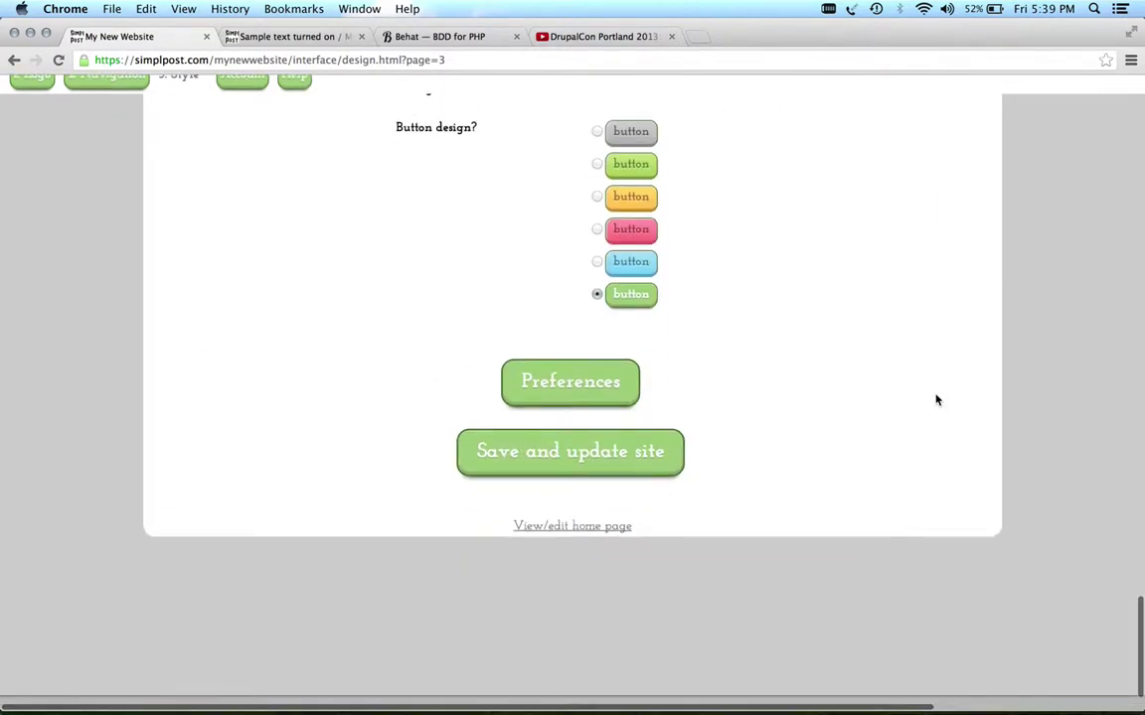
click(643, 458)
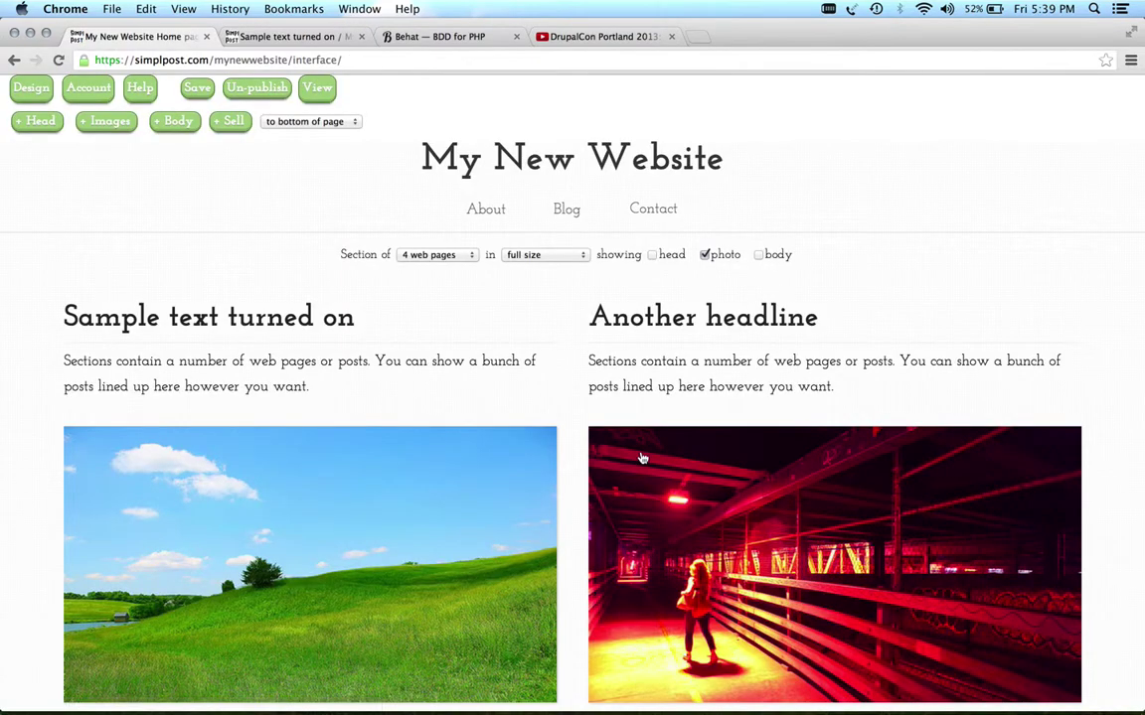
Leave the site editor for the simplpost.com home page and open its Examples page.
scroll(373, 410, down, 4)
scroll(372, 410, up, 4)
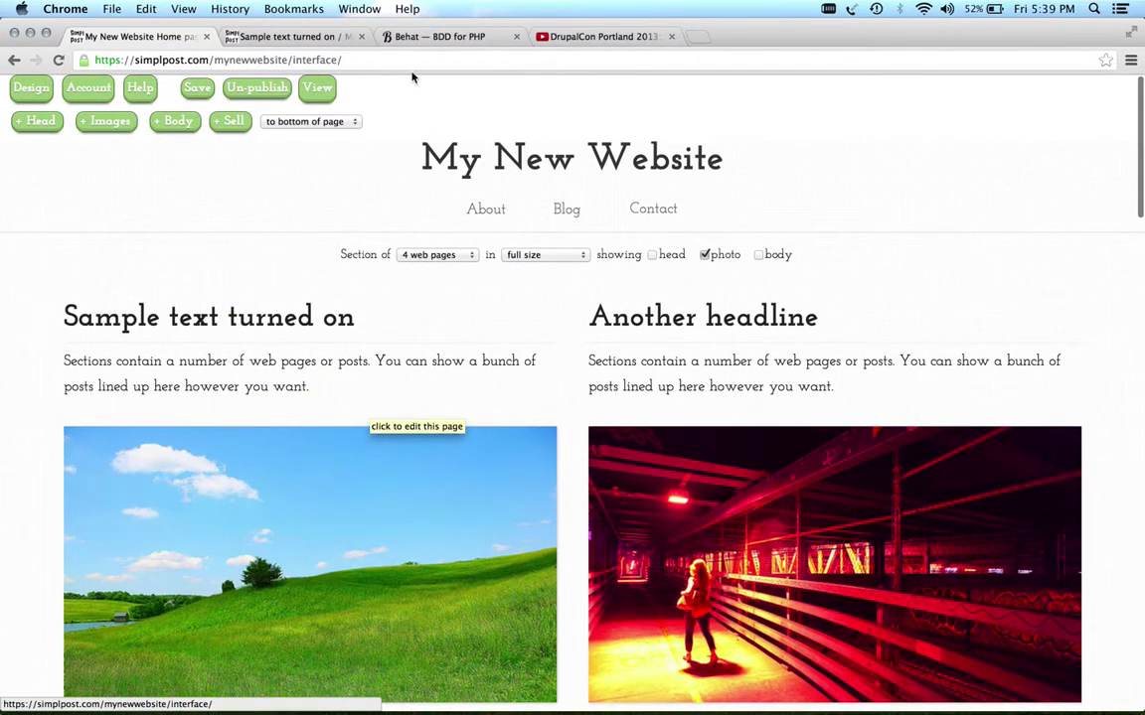
drag(211, 60, 21, 56)
click(214, 60)
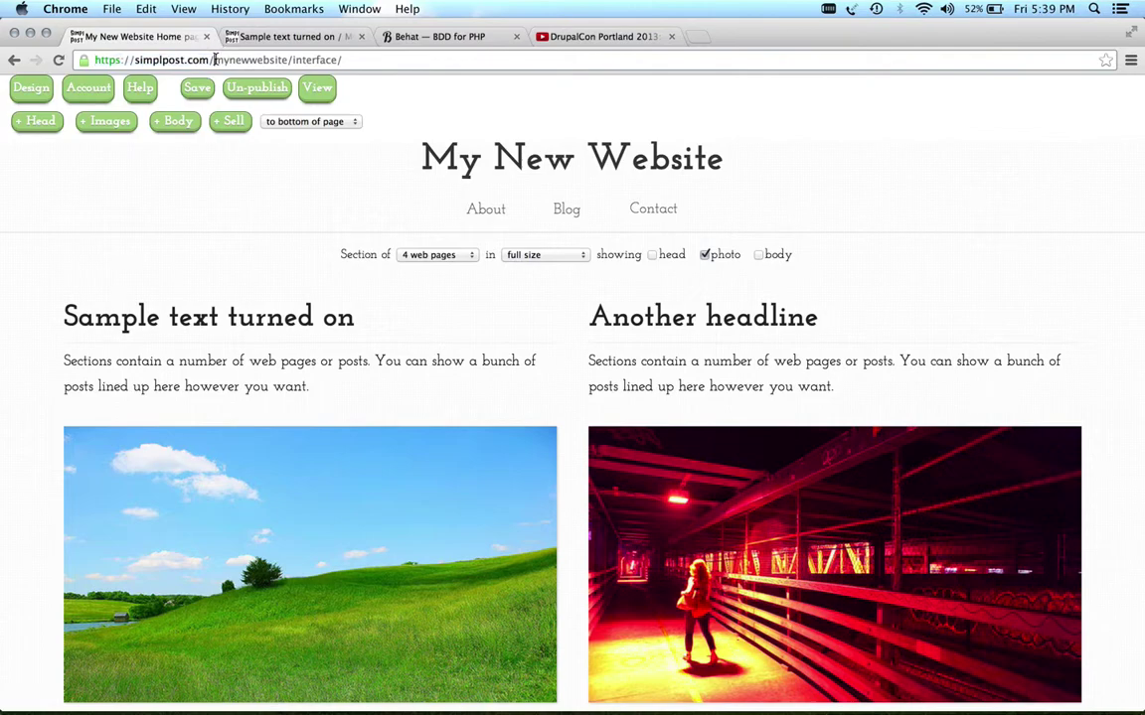
drag(215, 60, 416, 62)
key(Return)
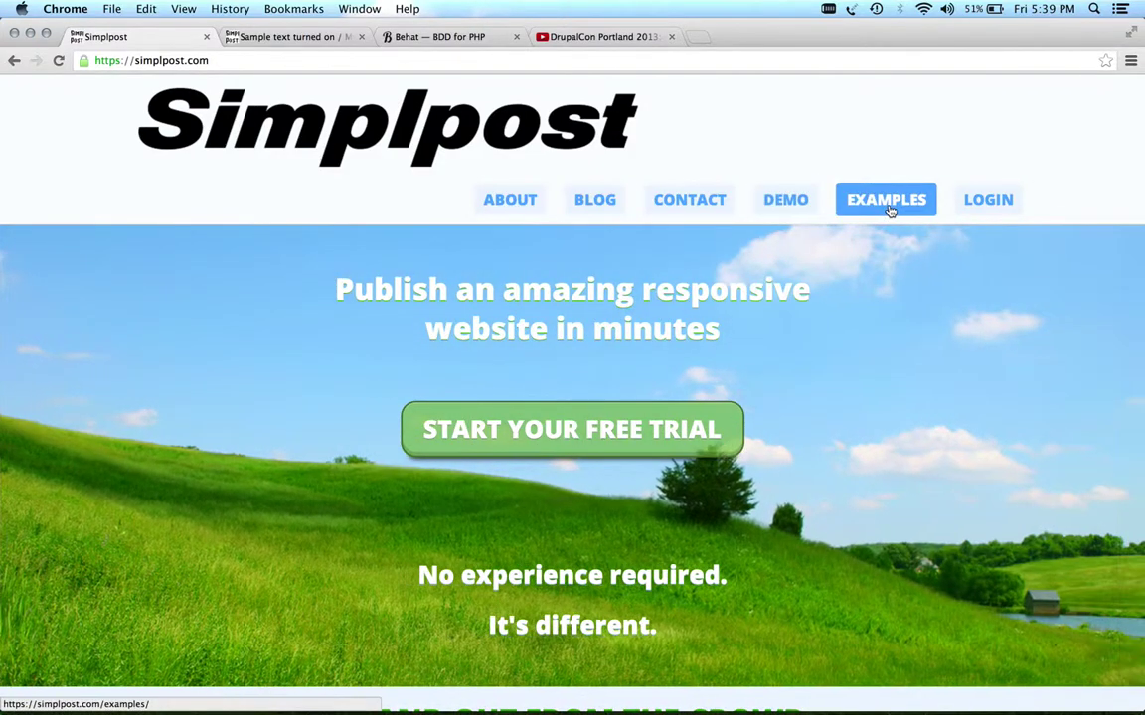
click(888, 204)
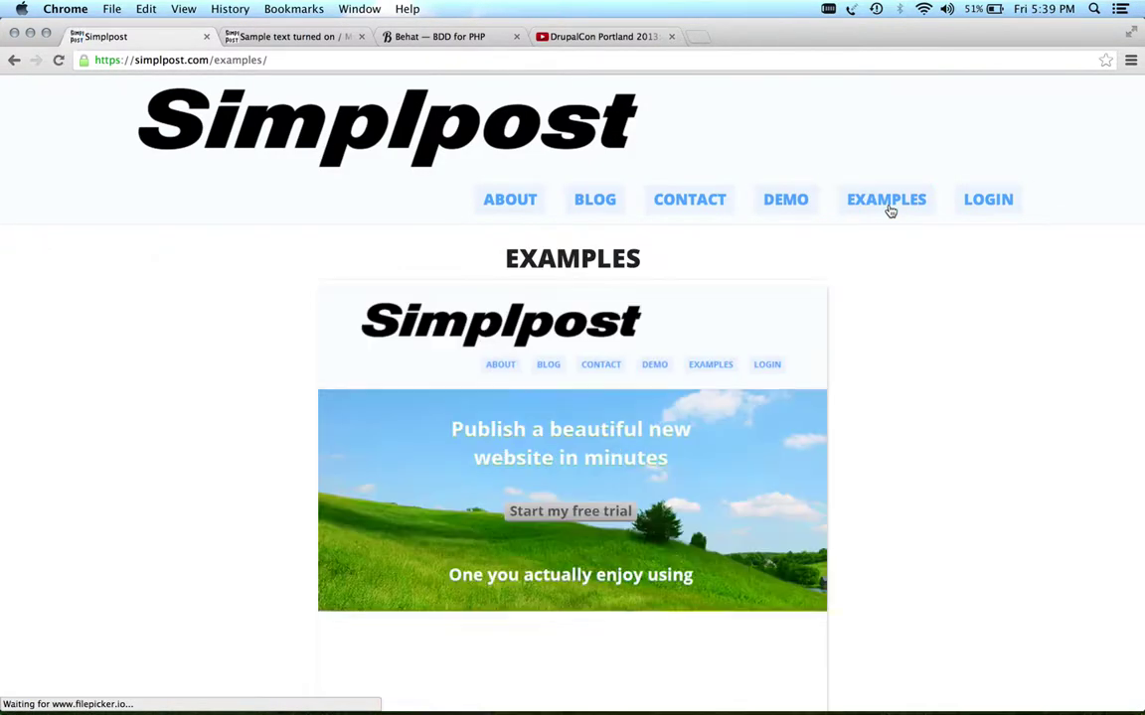
Look through the showcased Simplpost sites and open the Auburn test site, example 1.
scroll(464, 367, down, 3)
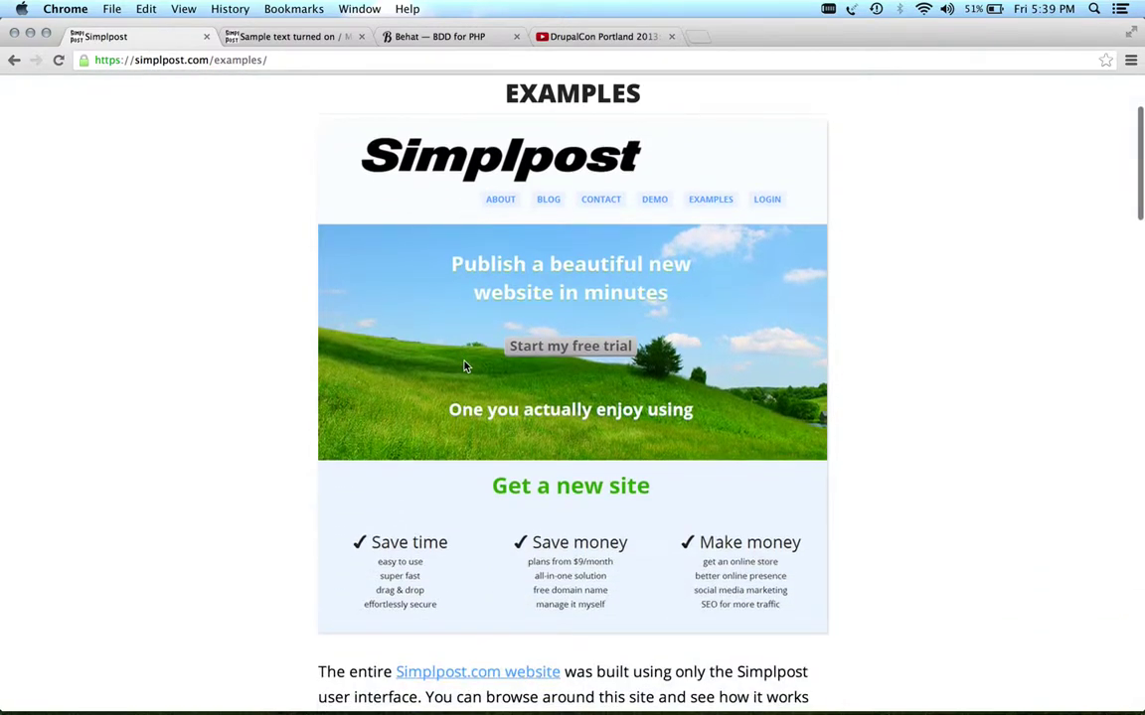
scroll(464, 366, down, 3)
scroll(464, 366, down, 10)
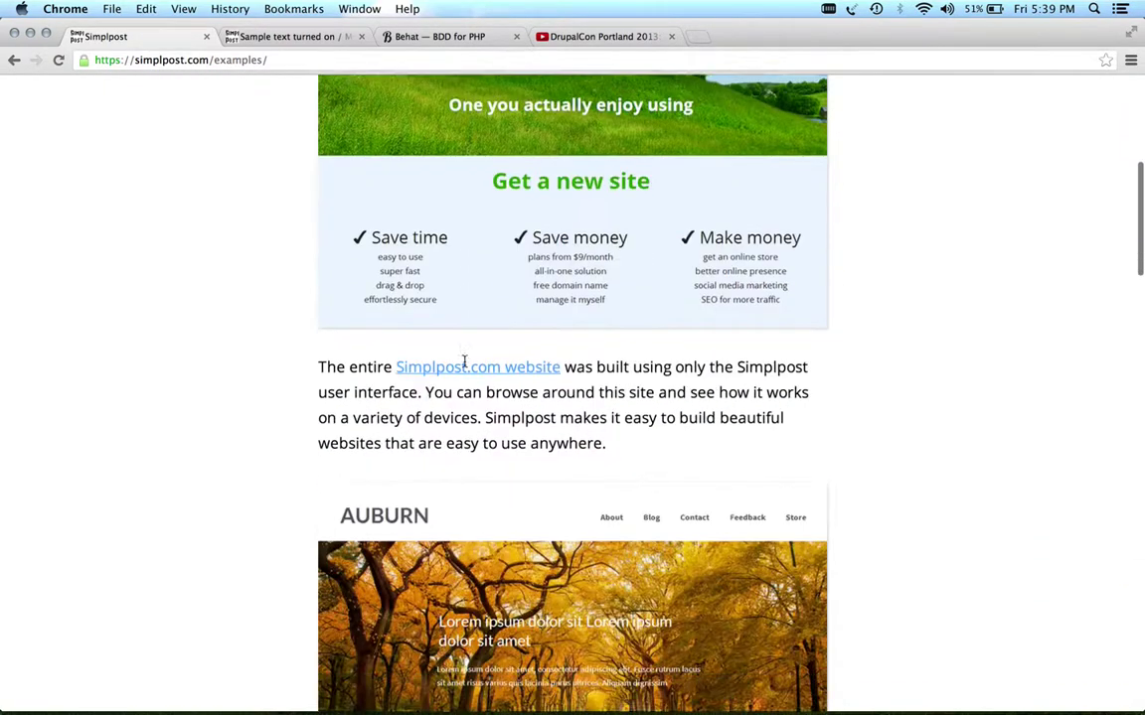
scroll(464, 367, down, 4)
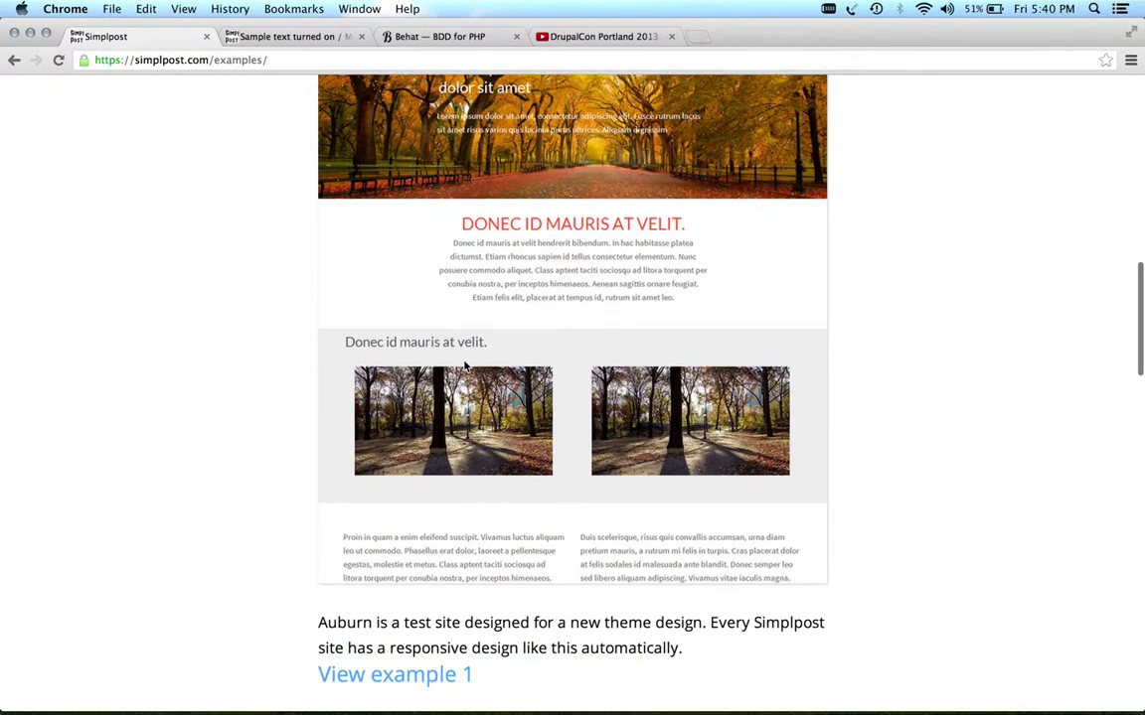
click(384, 622)
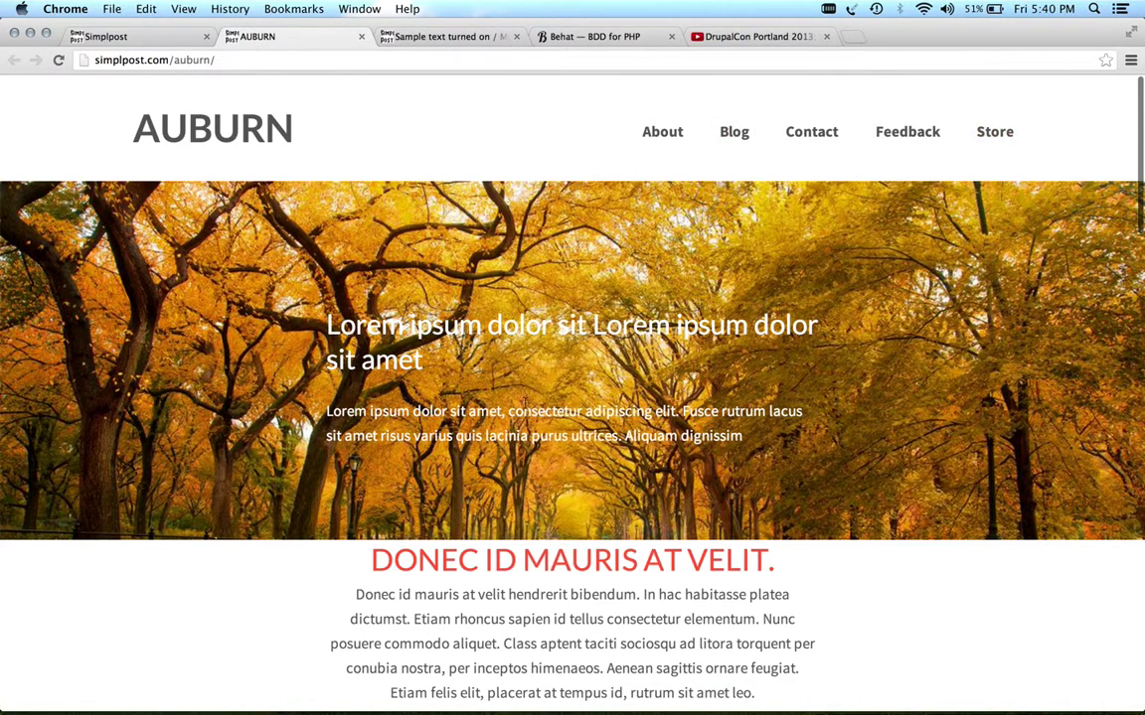
Examine the Auburn example site's home page sections, from the header photo through the image columns, embedded video, quote banner, icon columns and closing text.
scroll(620, 319, down, 5)
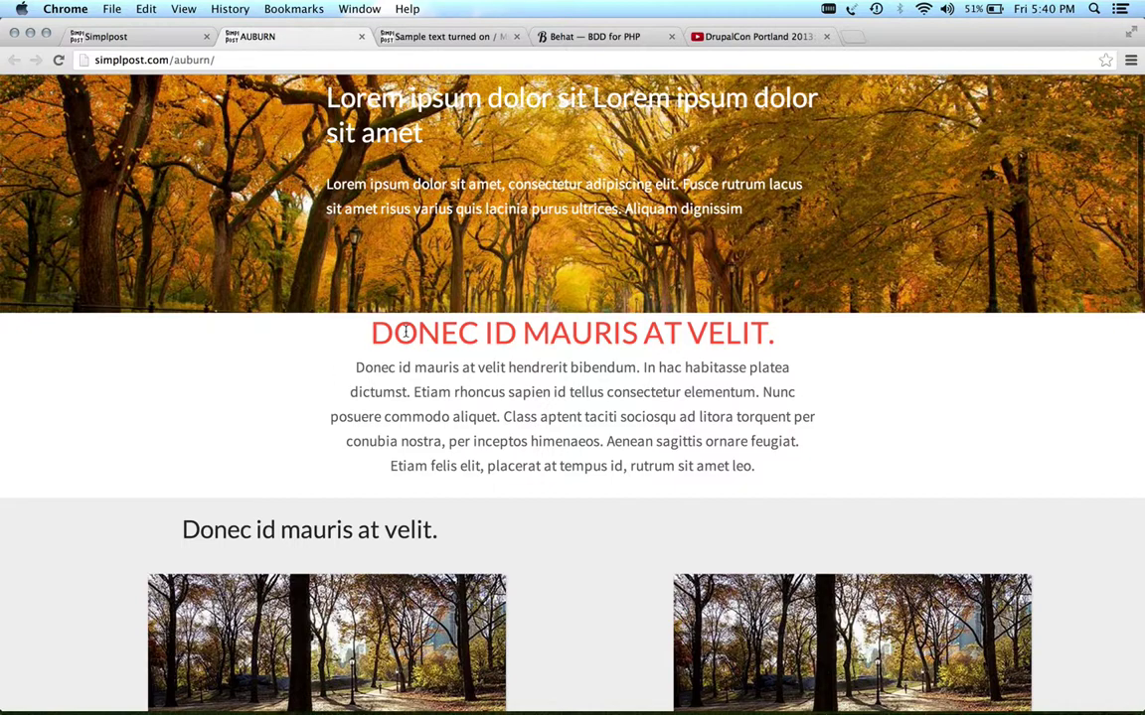
scroll(590, 521, down, 5)
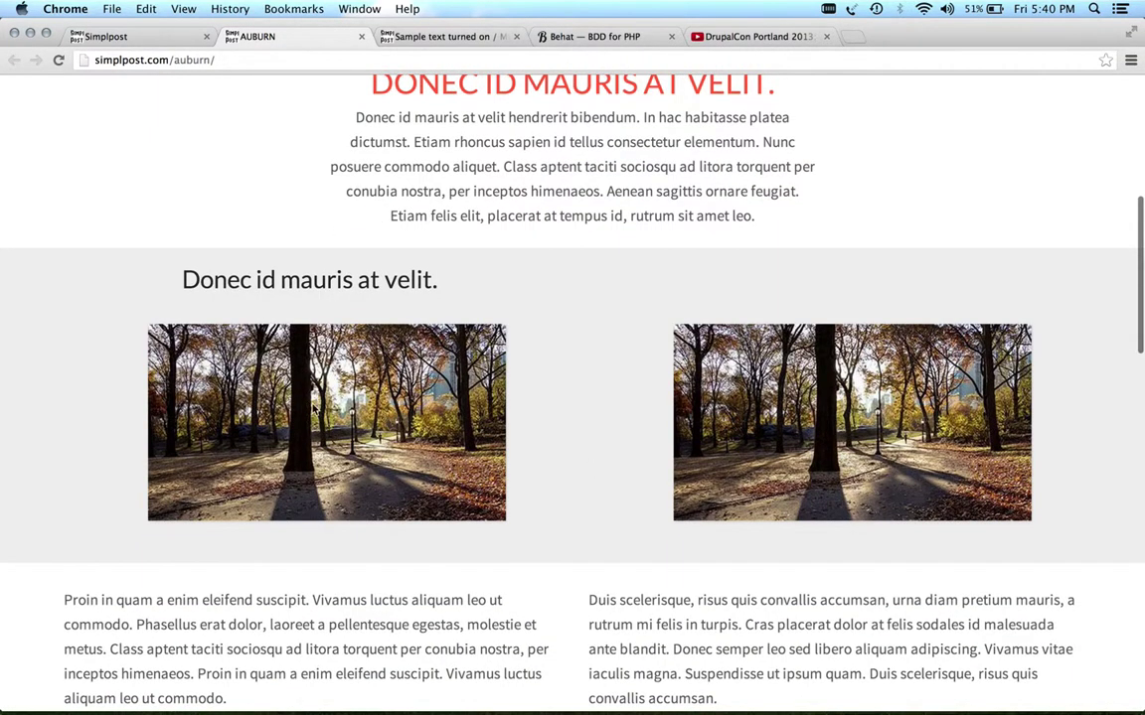
scroll(916, 475, down, 6)
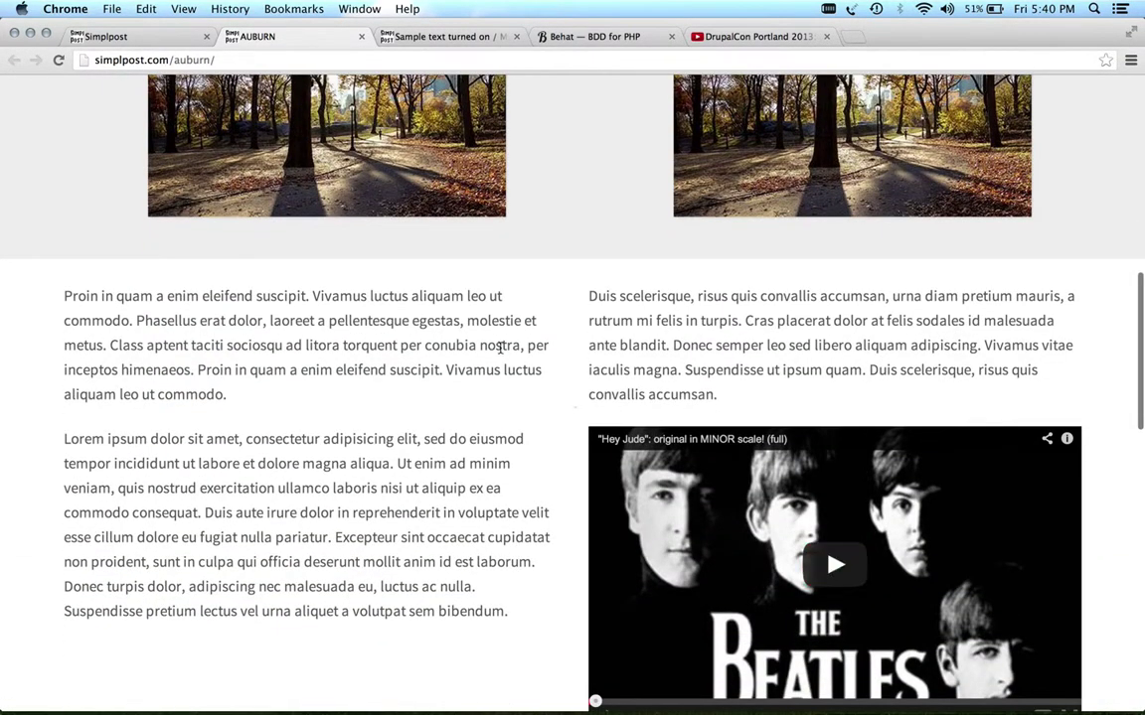
scroll(486, 342, down, 3)
scroll(486, 342, down, 1)
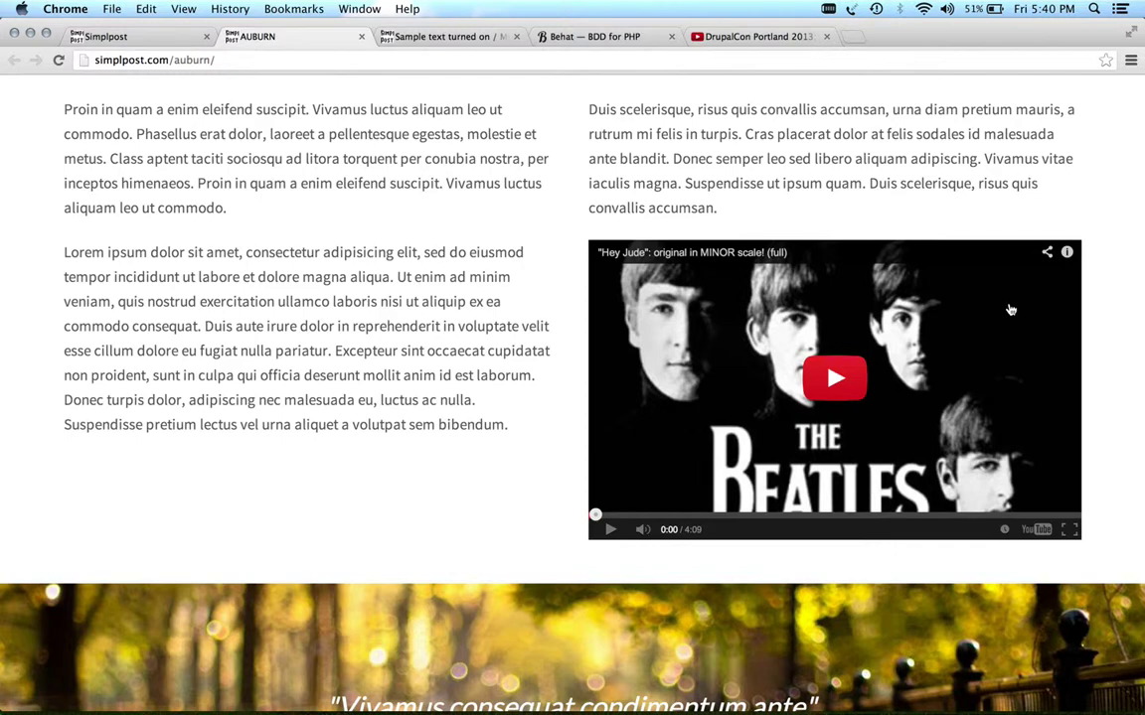
scroll(934, 331, down, 2)
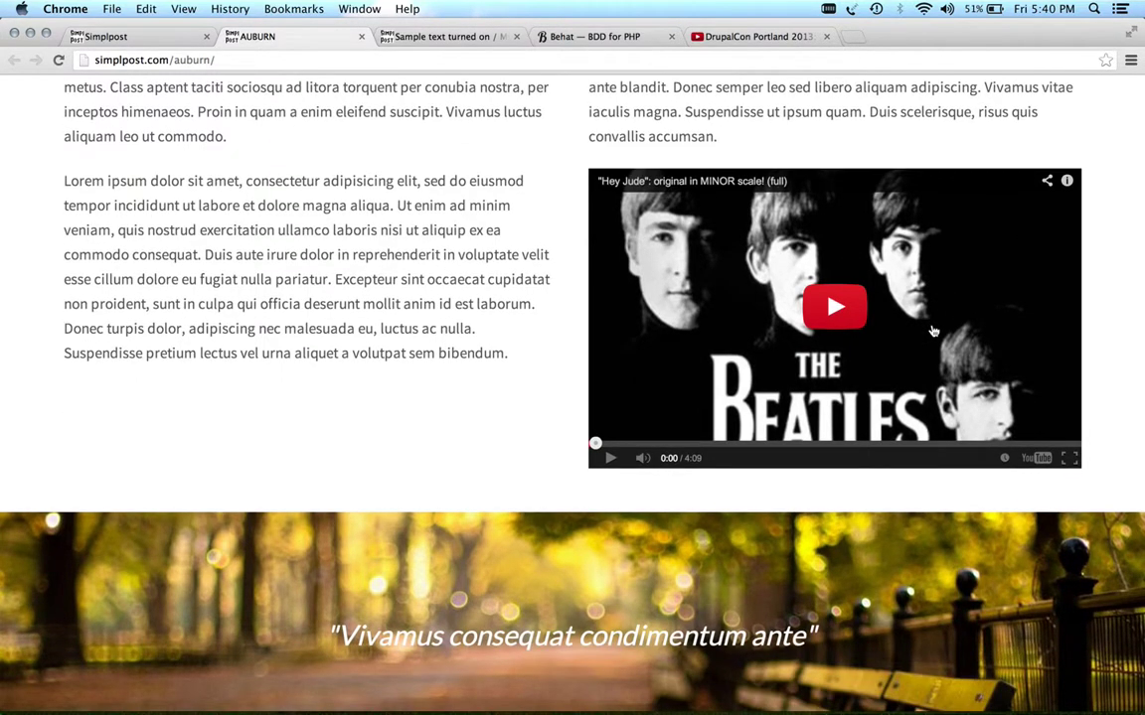
scroll(830, 423, down, 5)
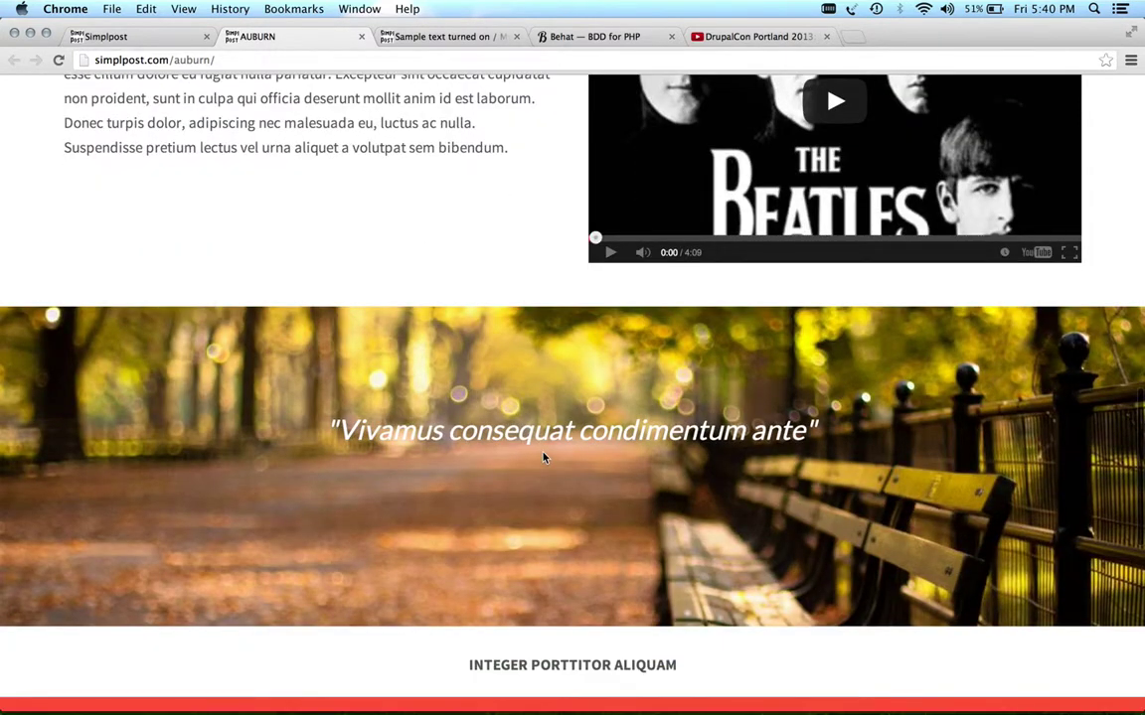
scroll(545, 456, down, 4)
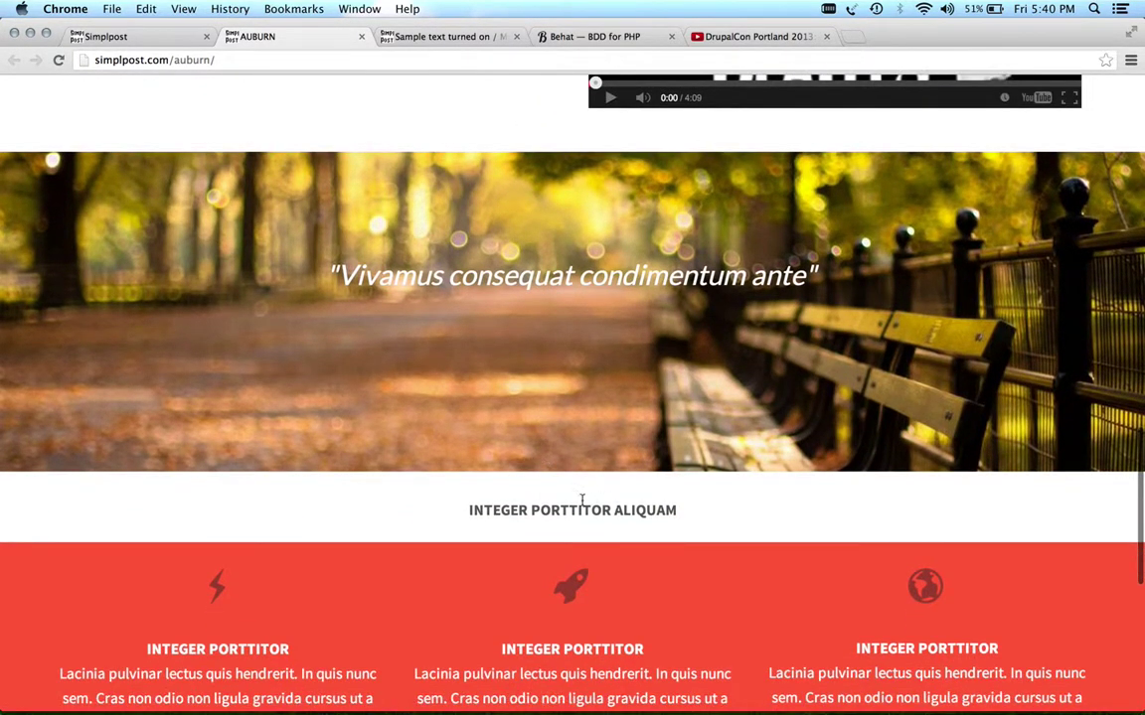
scroll(581, 499, down, 2)
scroll(403, 531, down, 3)
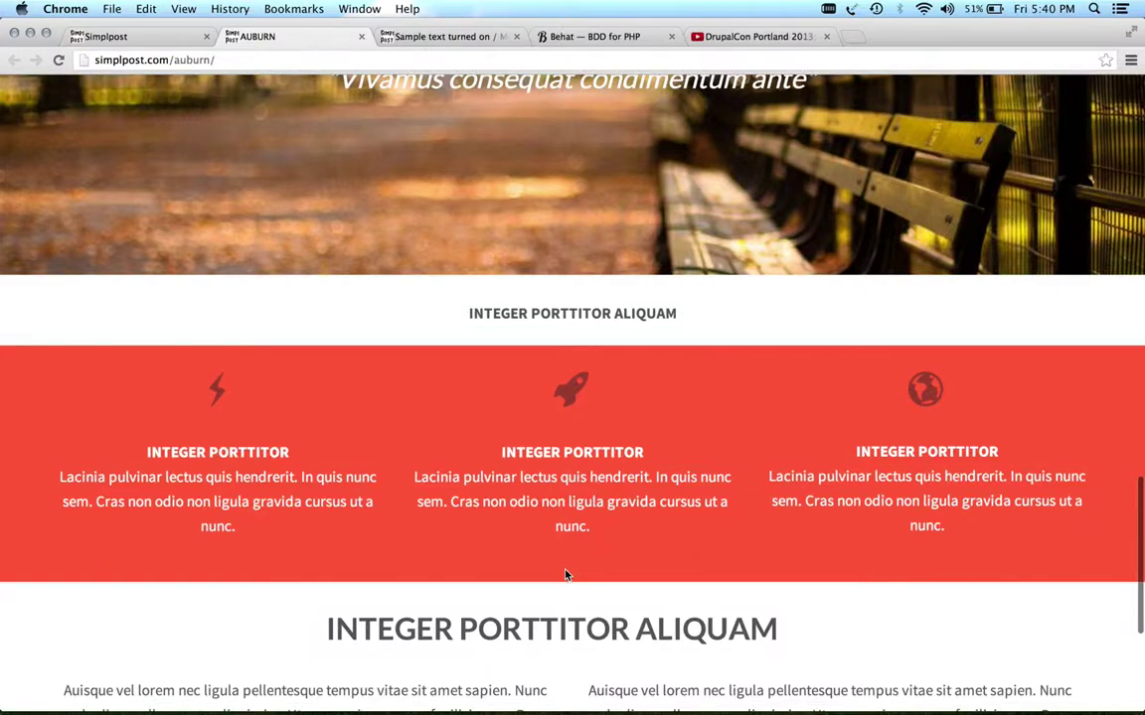
scroll(350, 493, down, 6)
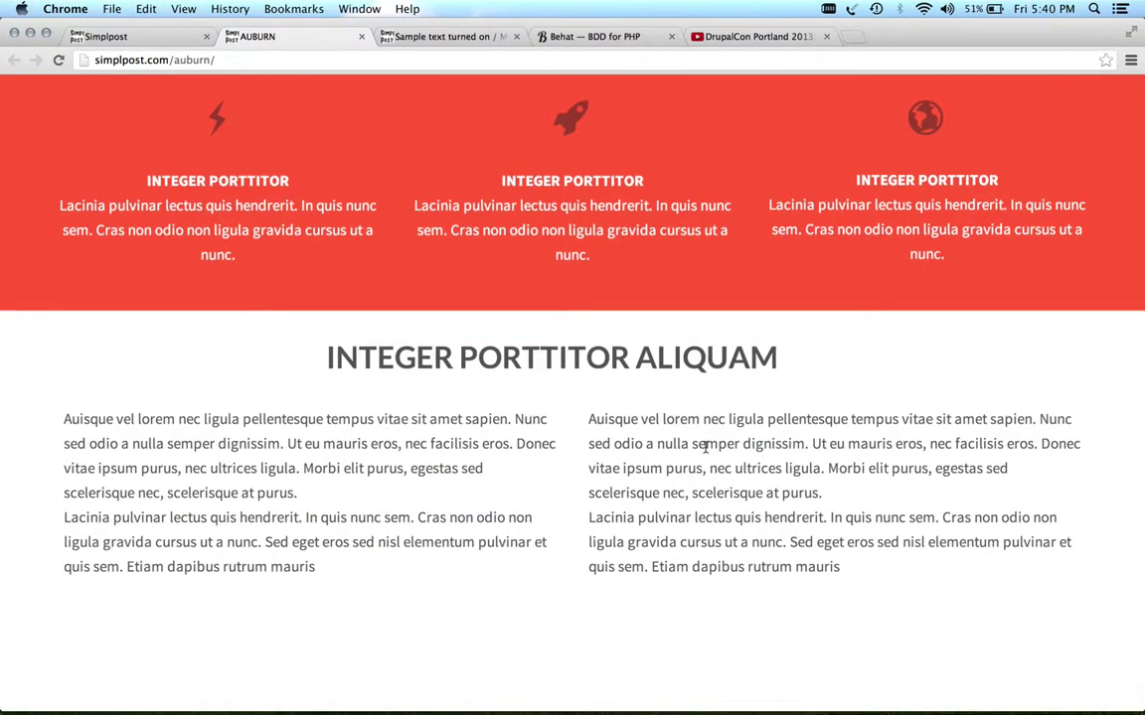
Finish viewing the Auburn example's home page, try to open its Contact page, and close the site.
scroll(483, 463, down, 1)
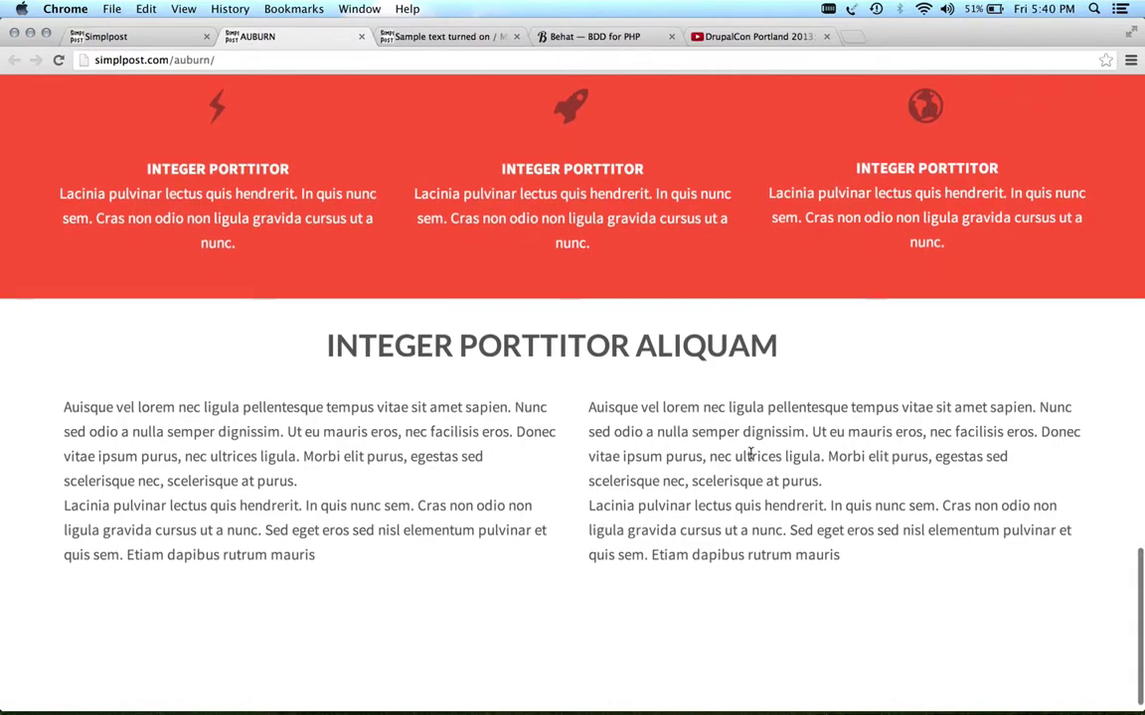
scroll(748, 449, up, 3)
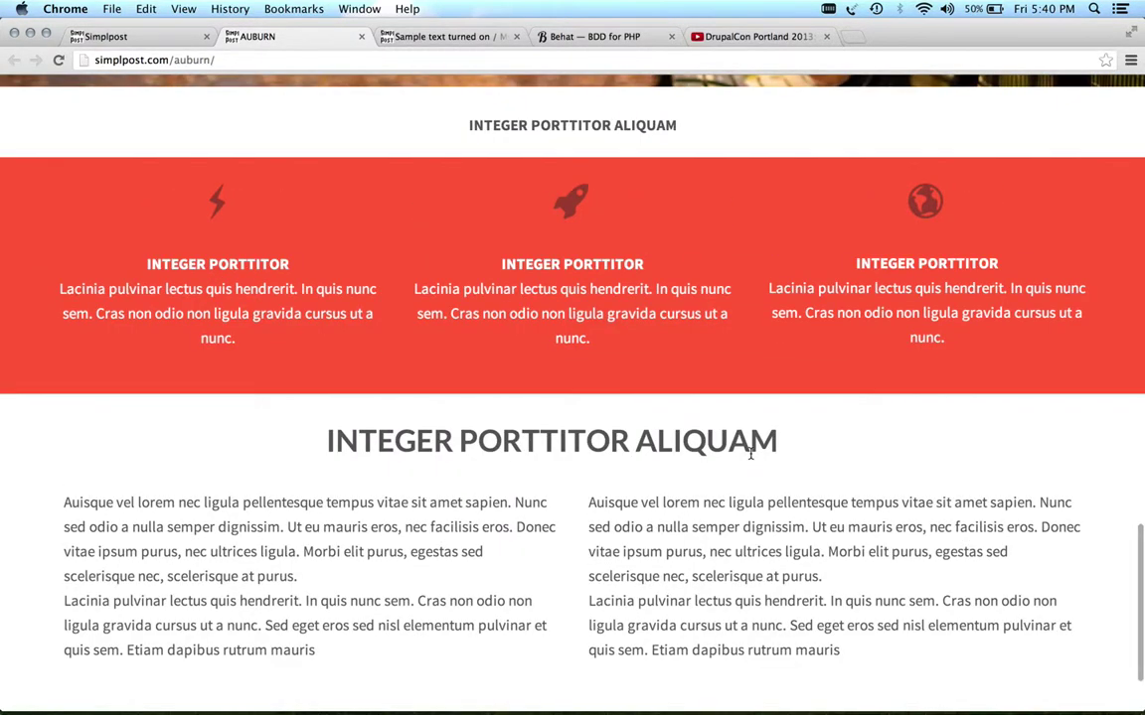
scroll(750, 452, up, 10)
scroll(750, 458, up, 10)
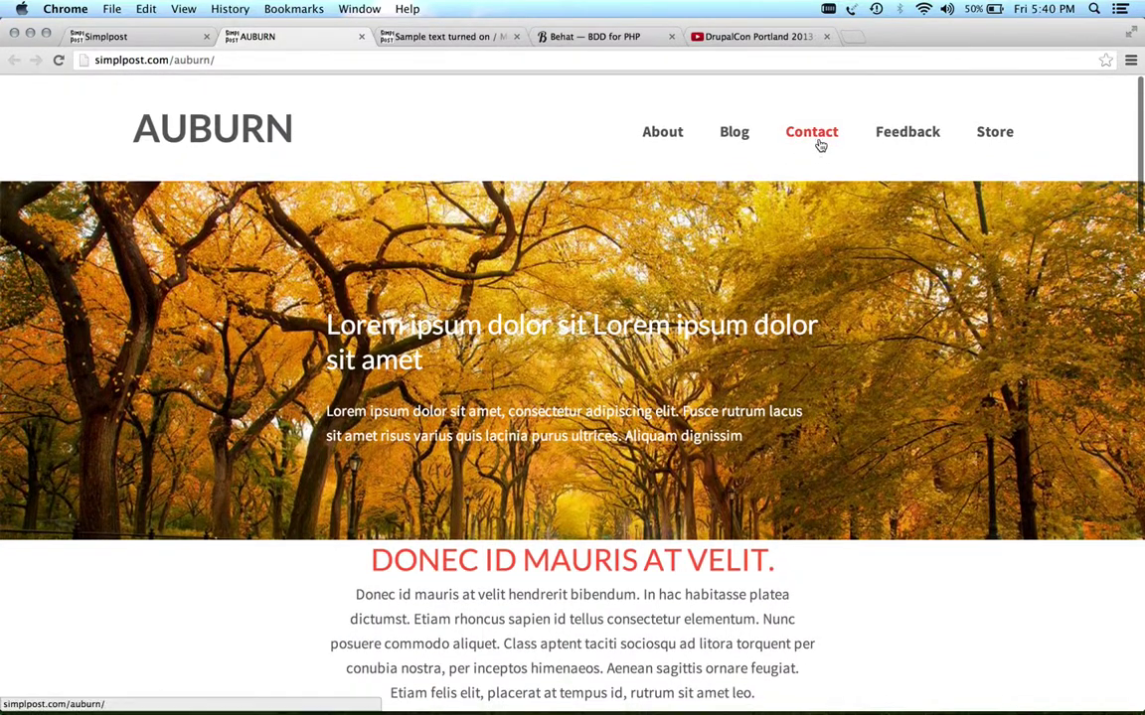
click(819, 143)
click(820, 142)
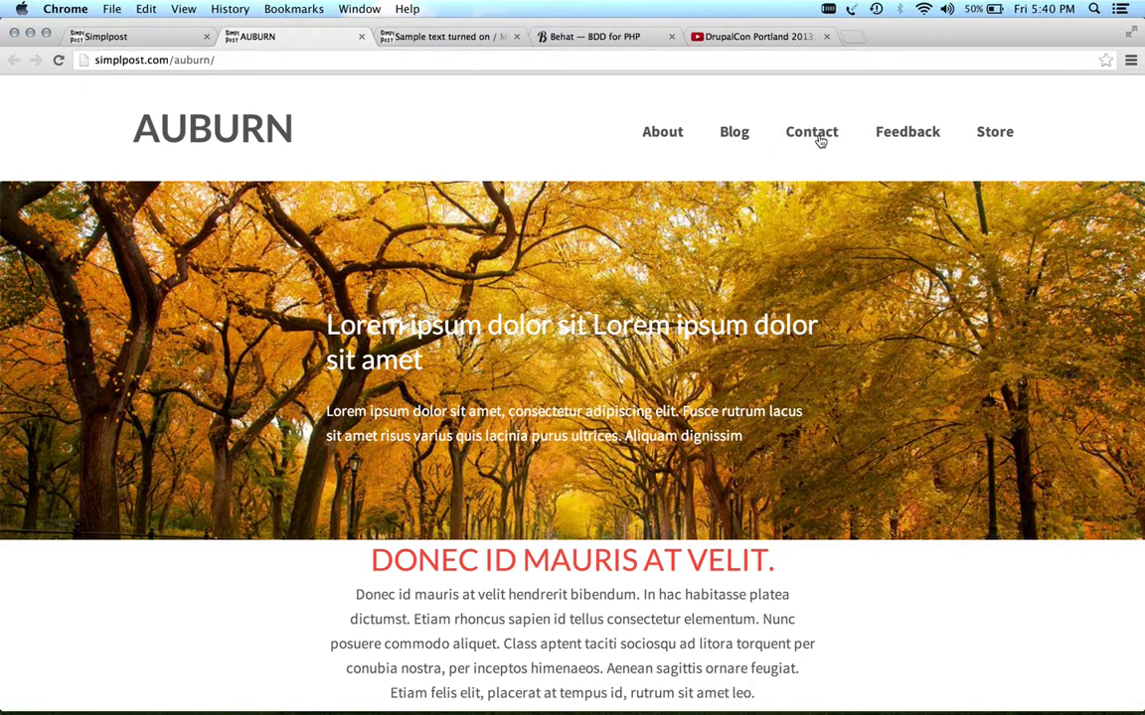
click(361, 36)
Open the Simplpost site's Contact page and examine its contact form, from the email address and message fields to the send option.
scroll(784, 195, up, 10)
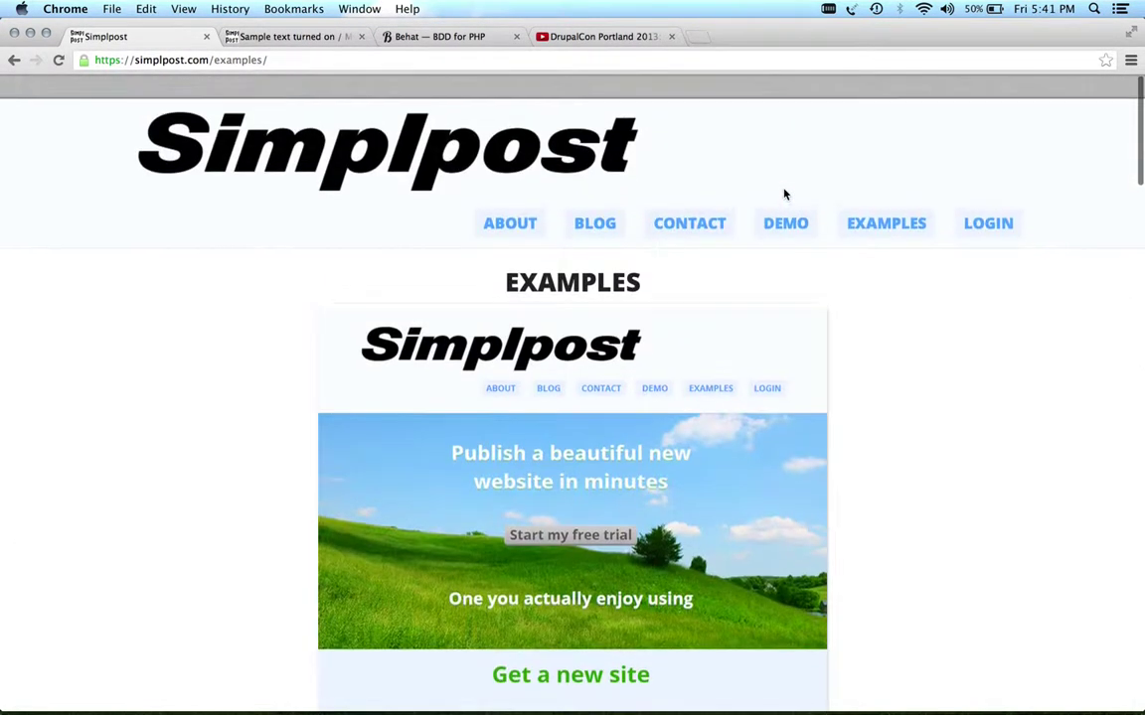
super+click(711, 200)
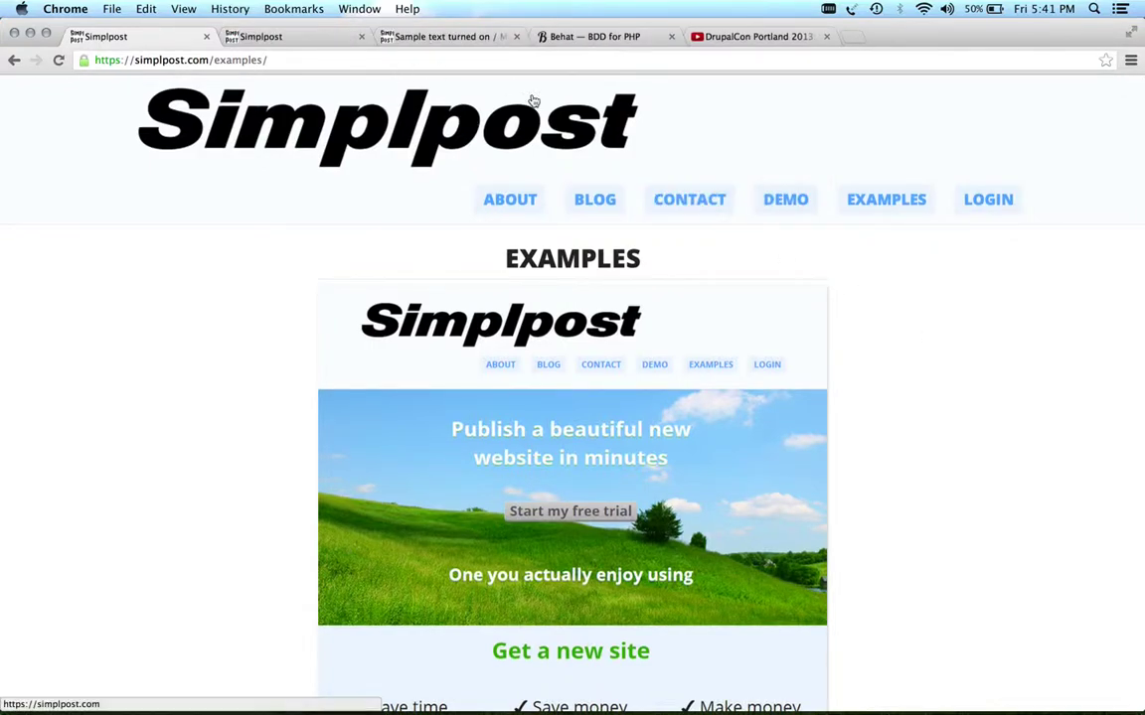
click(670, 196)
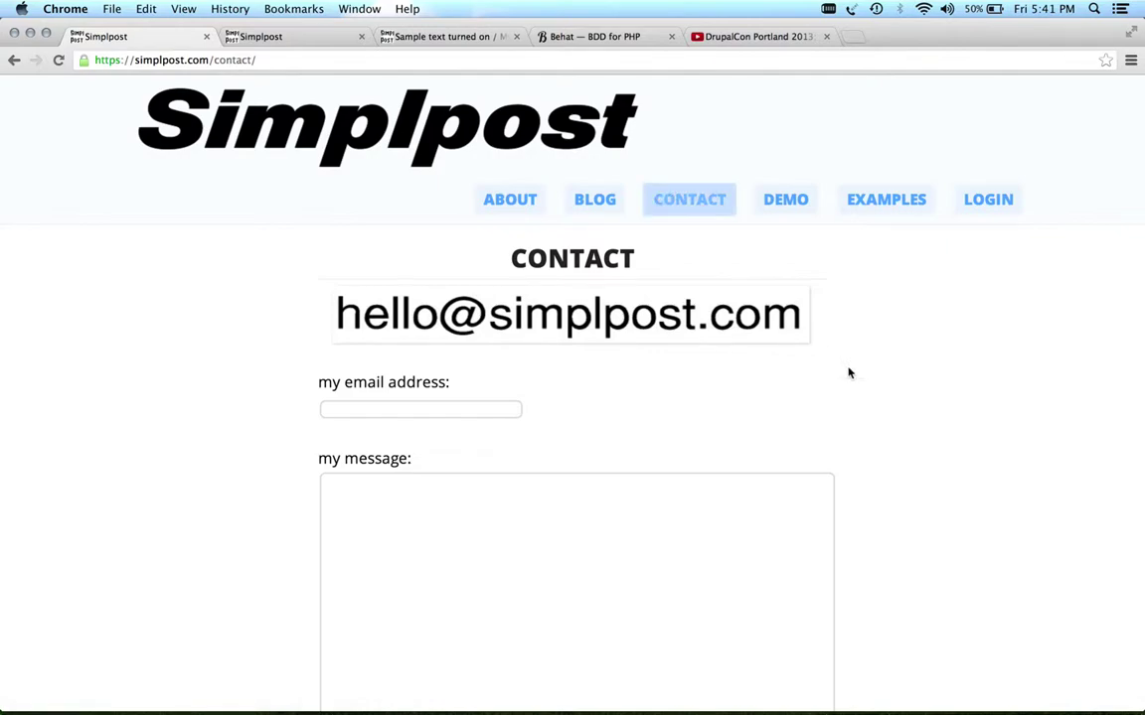
scroll(880, 384, down, 5)
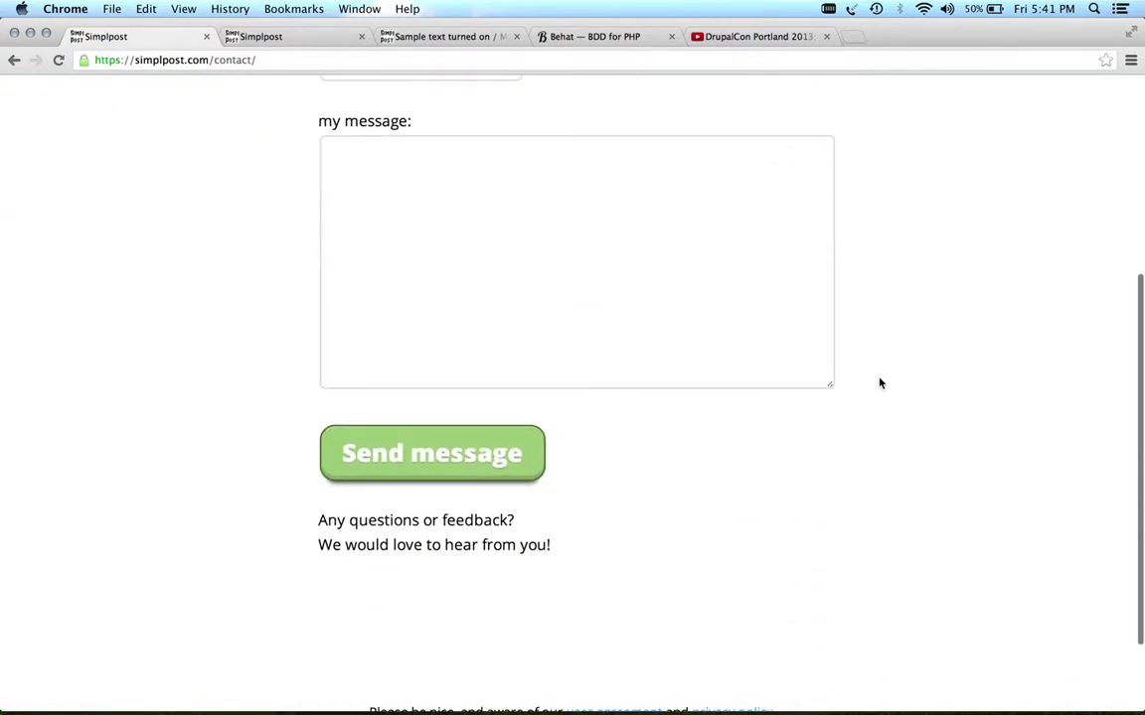
scroll(879, 383, up, 4)
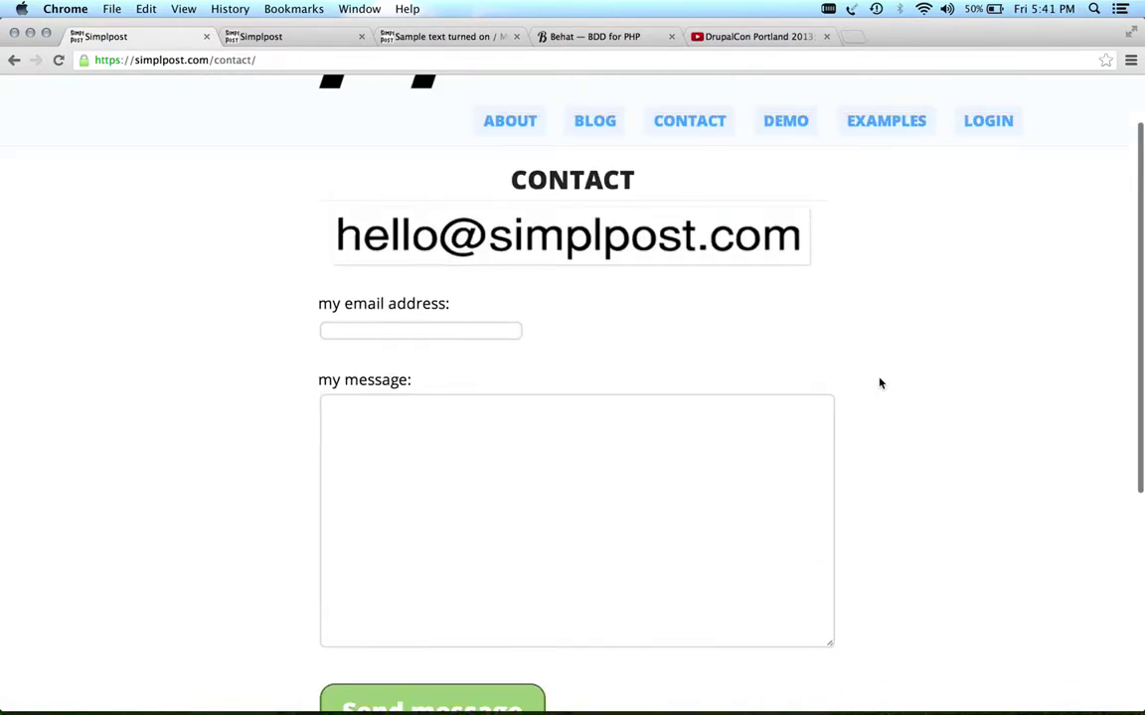
scroll(880, 383, down, 2)
scroll(880, 384, up, 3)
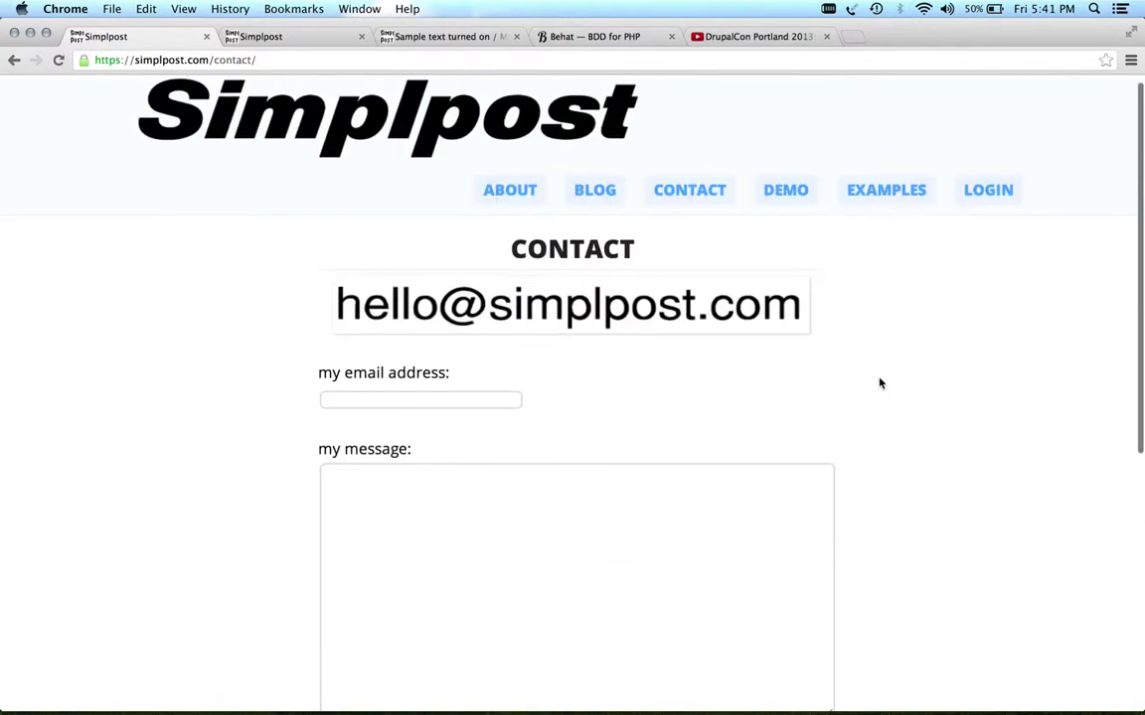
scroll(880, 384, down, 1)
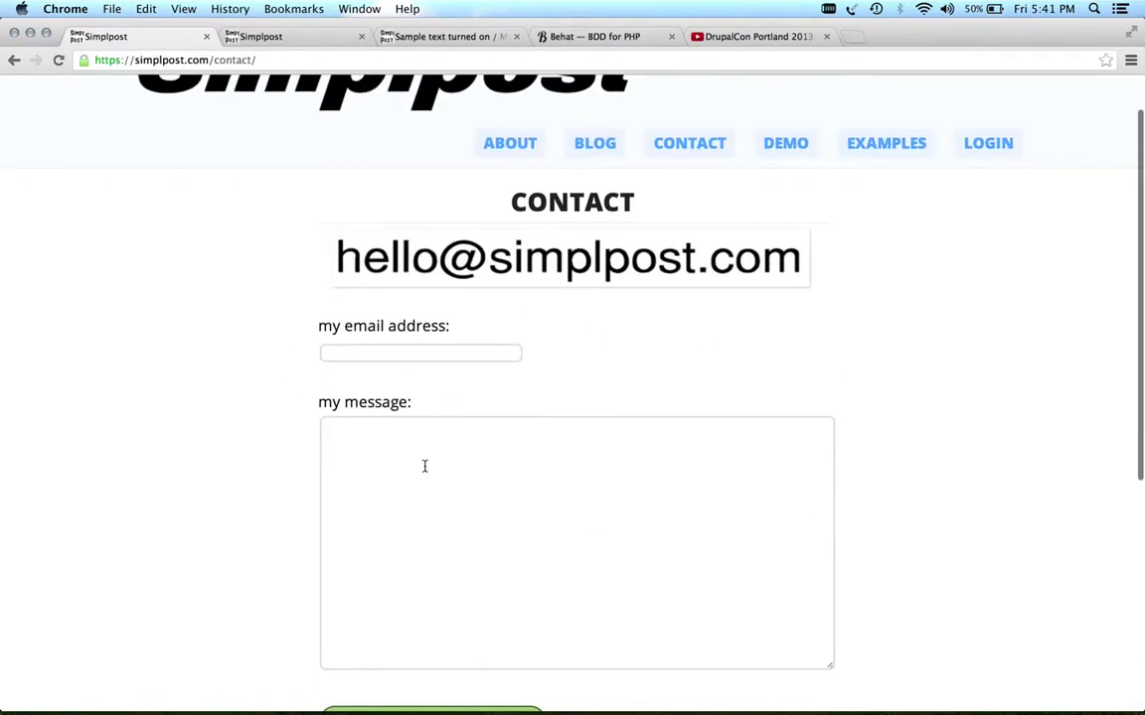
scroll(424, 478, down, 3)
scroll(424, 478, up, 4)
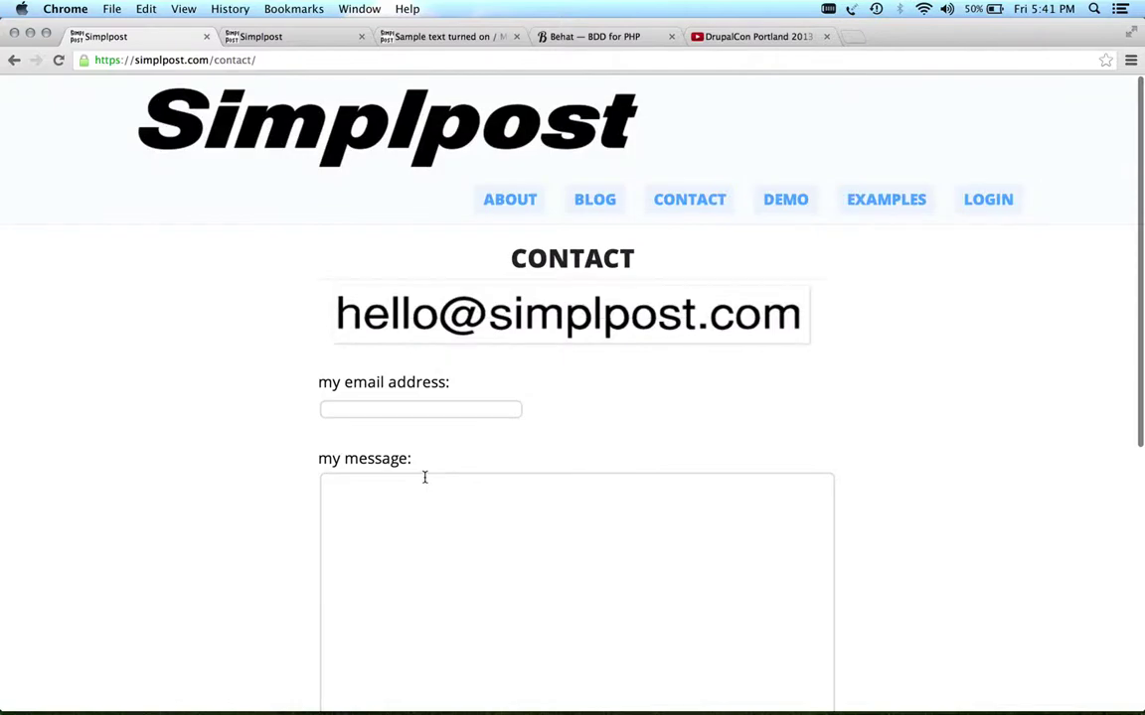
Return to the Examples page and open the Adin Elegant site, example 2.
click(14, 60)
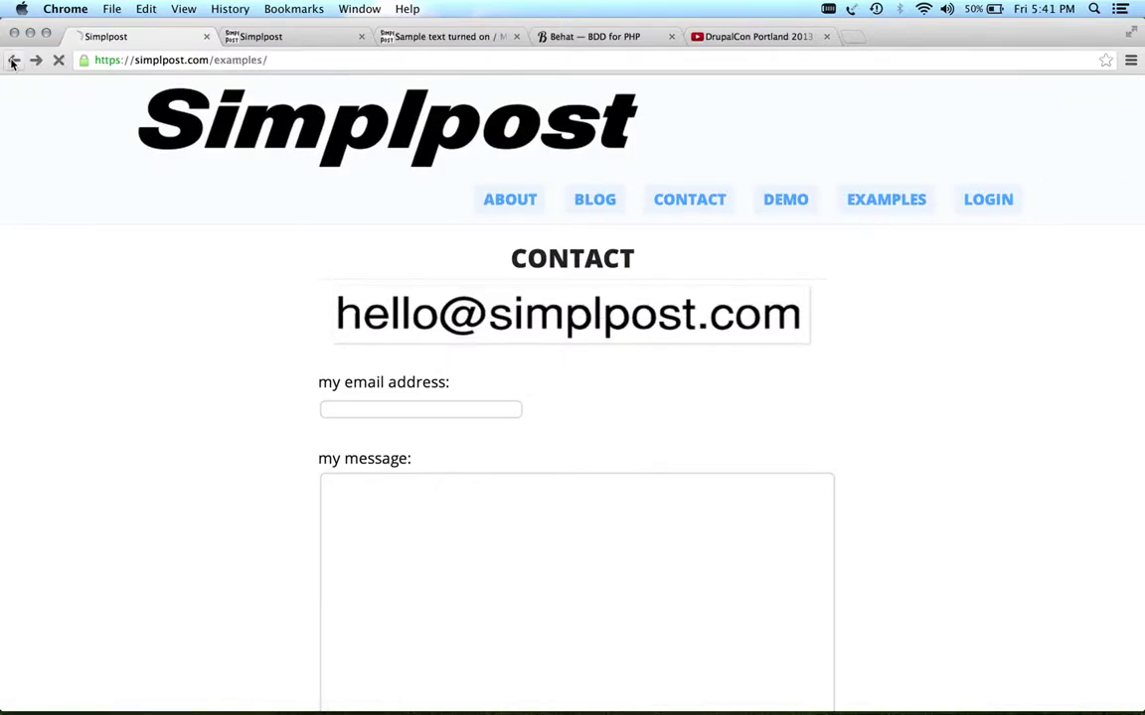
scroll(892, 379, down, 15)
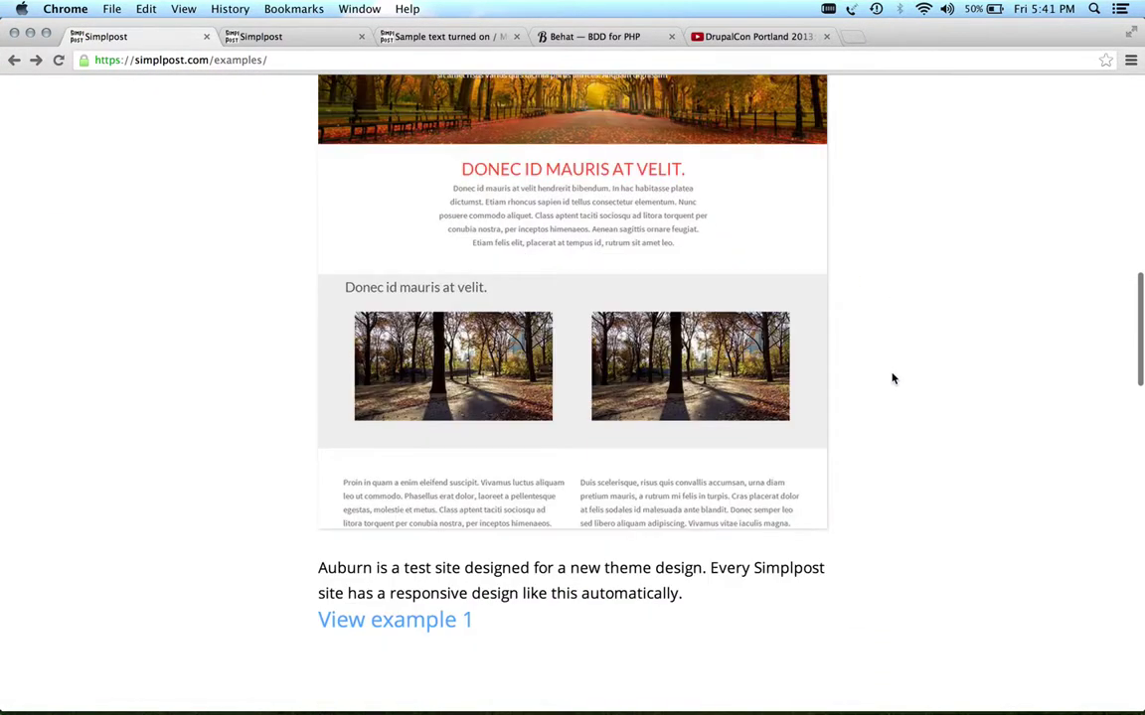
scroll(891, 379, down, 10)
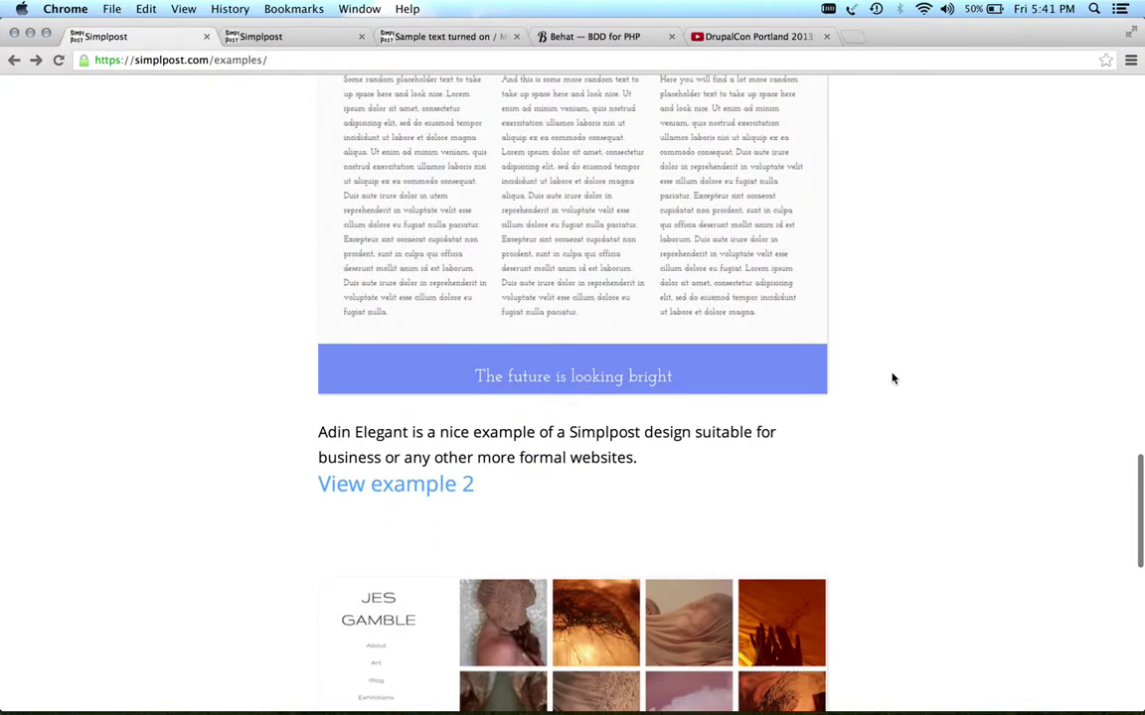
click(465, 485)
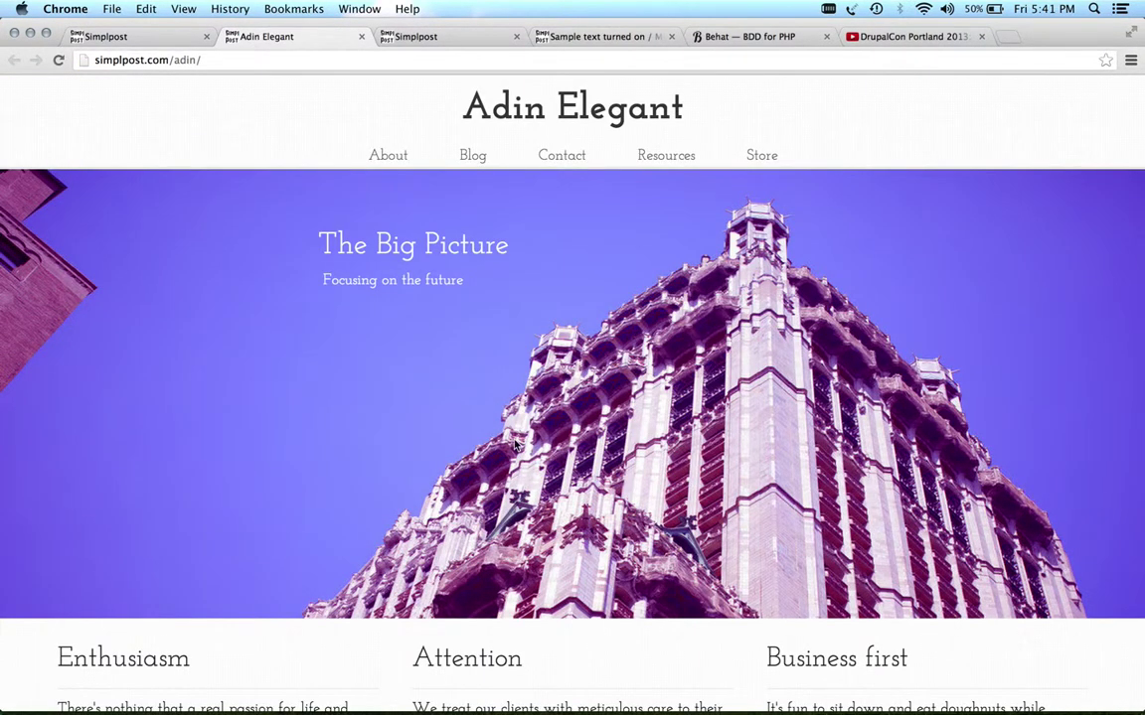
Examine the Adin Elegant home page, from the rotating header photos through the text columns, banner and image sections to the footer links.
scroll(515, 446, down, 2)
scroll(515, 446, up, 2)
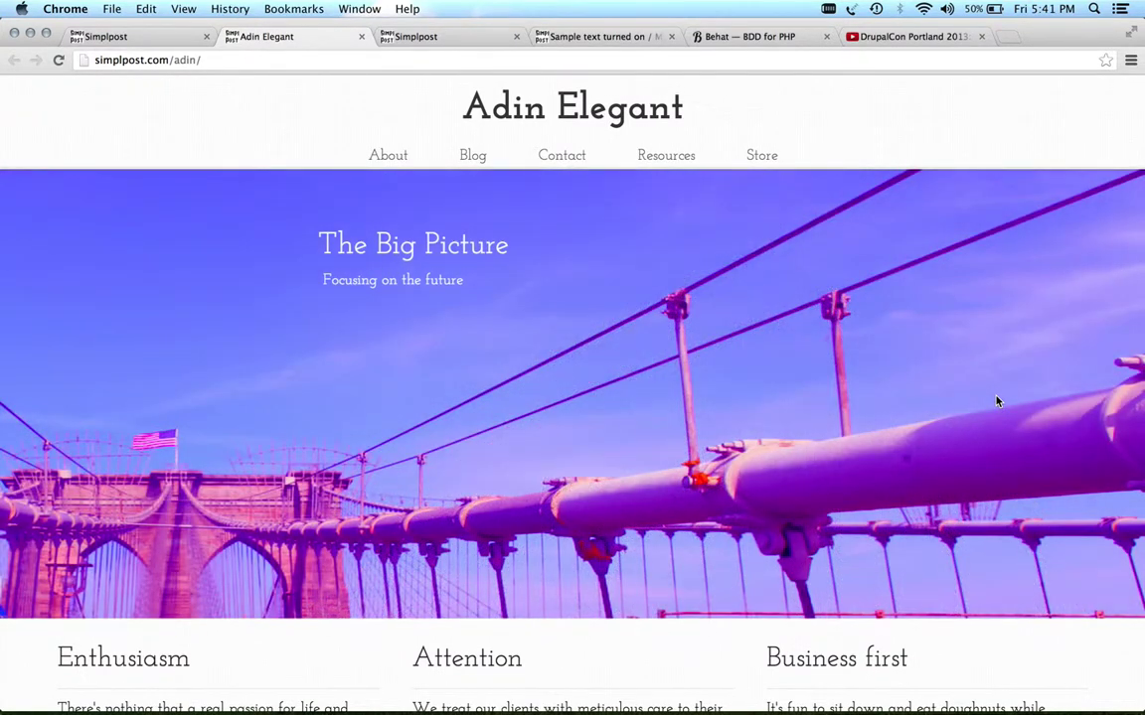
scroll(833, 373, down, 8)
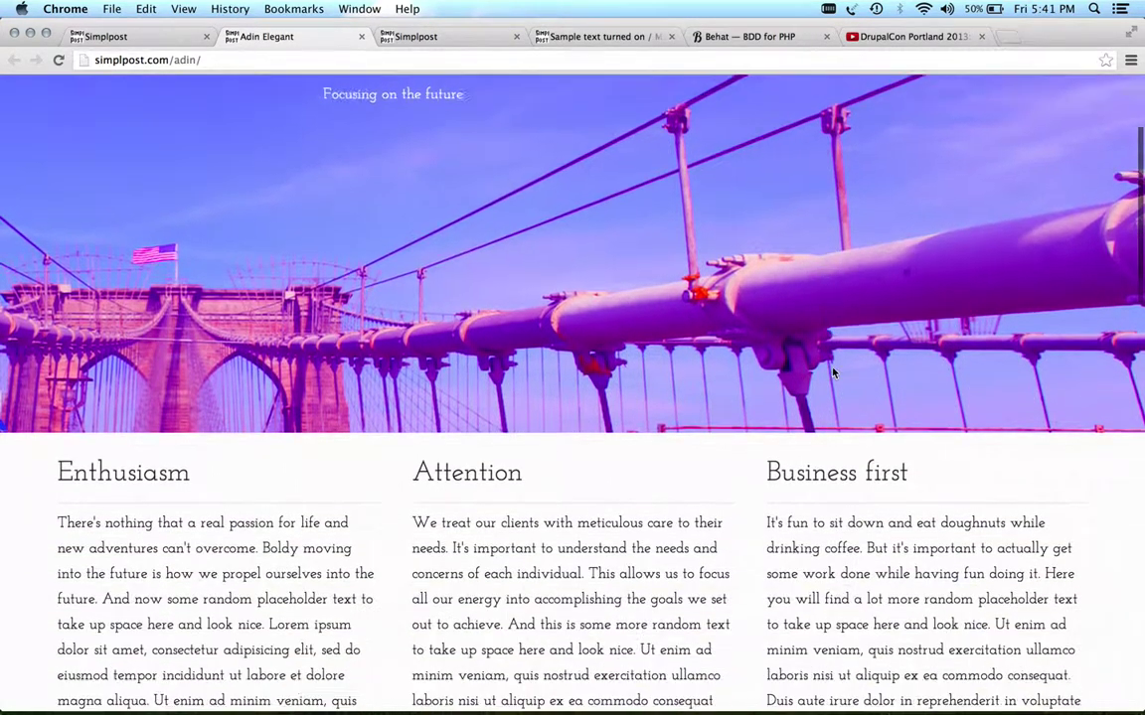
scroll(535, 513, down, 2)
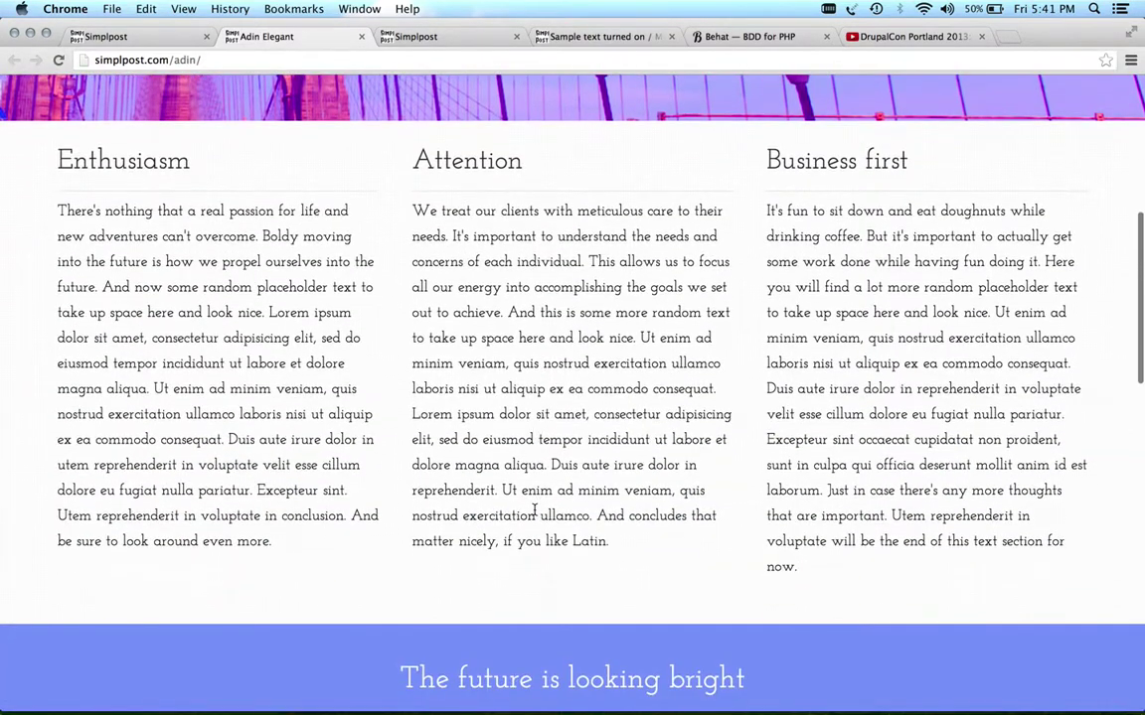
scroll(535, 514, down, 5)
scroll(626, 461, down, 8)
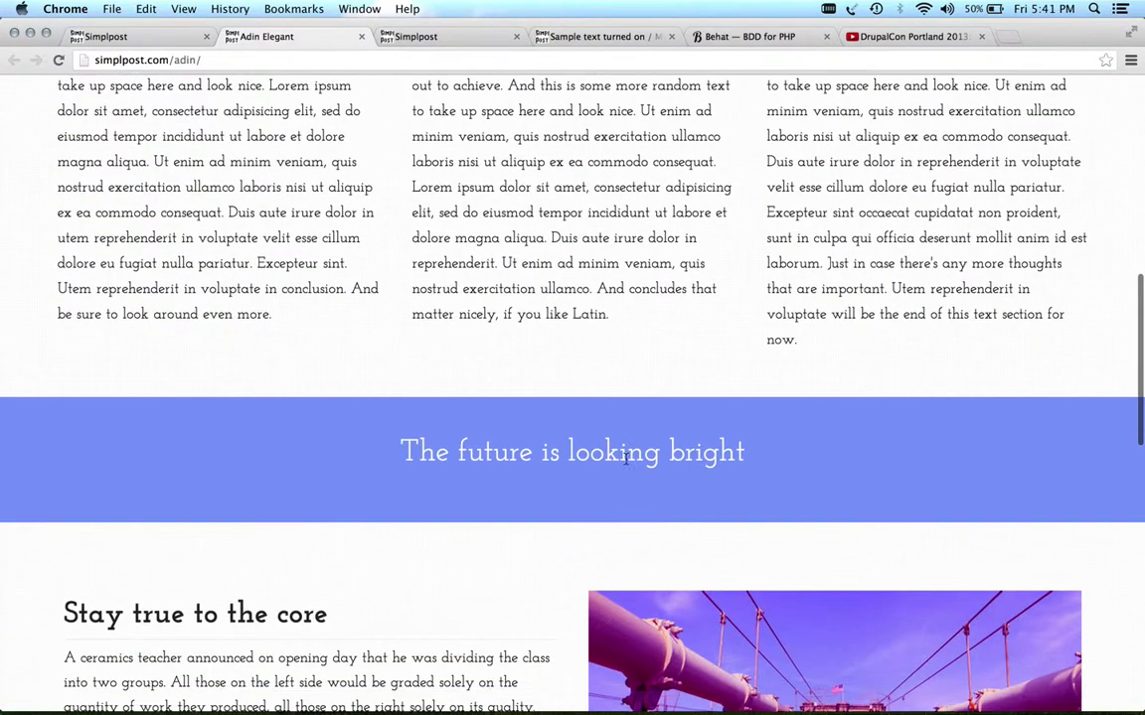
scroll(510, 425, down, 7)
scroll(676, 536, down, 3)
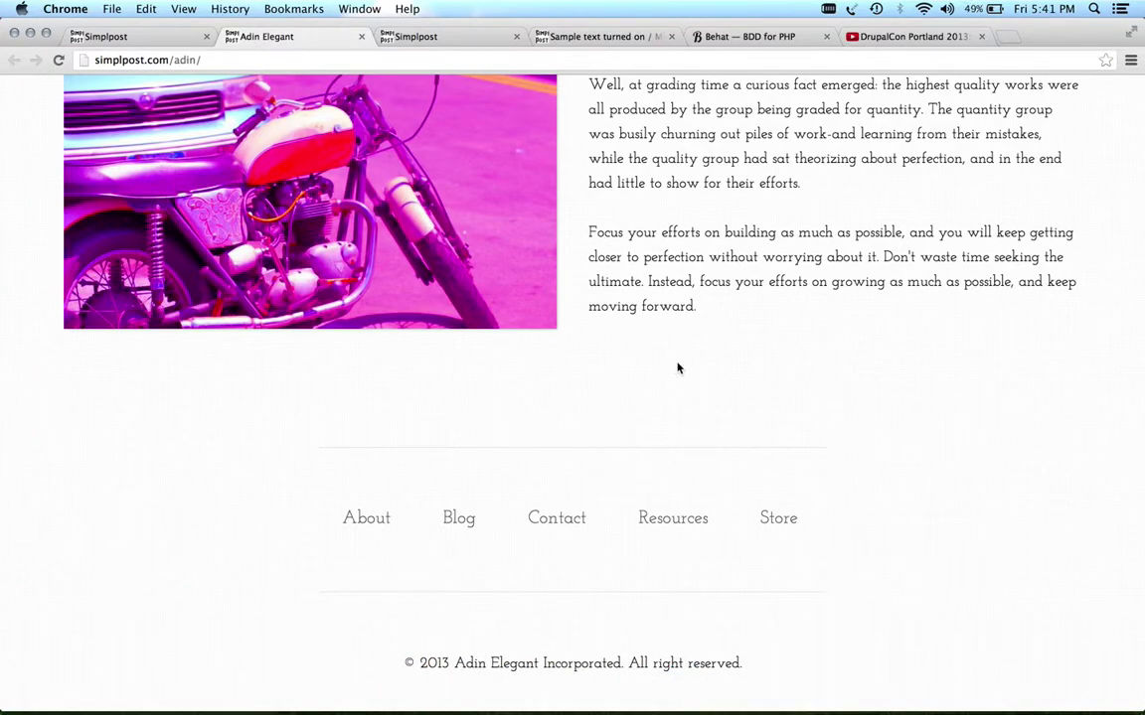
scroll(678, 369, up, 20)
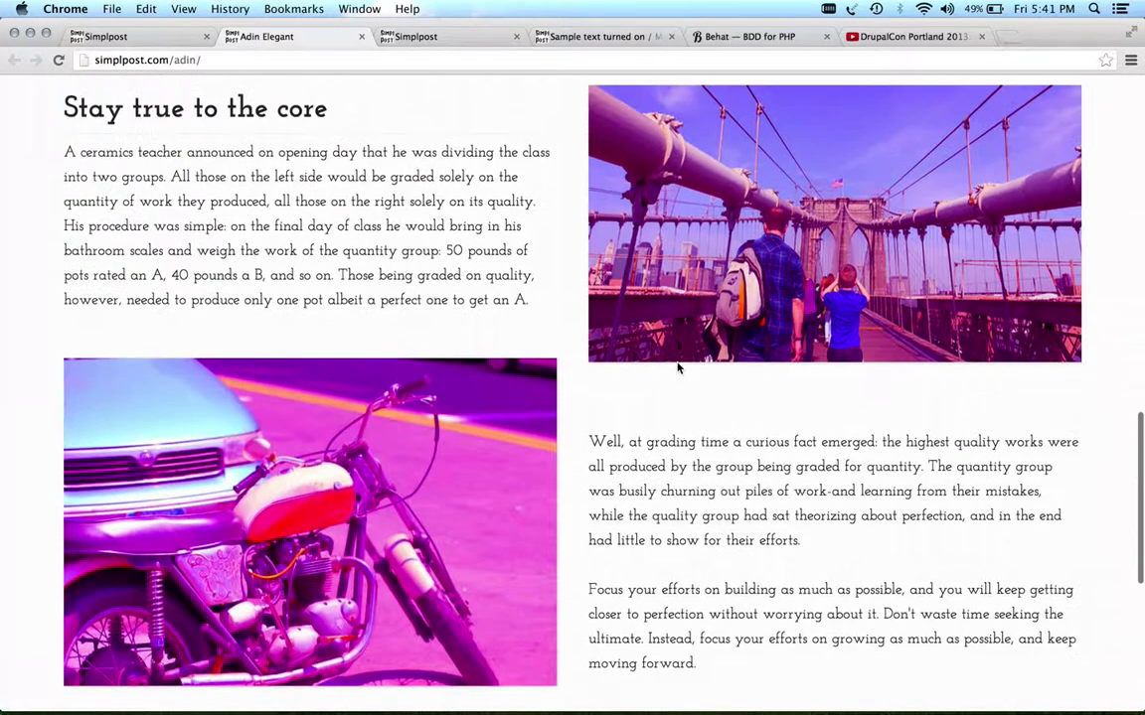
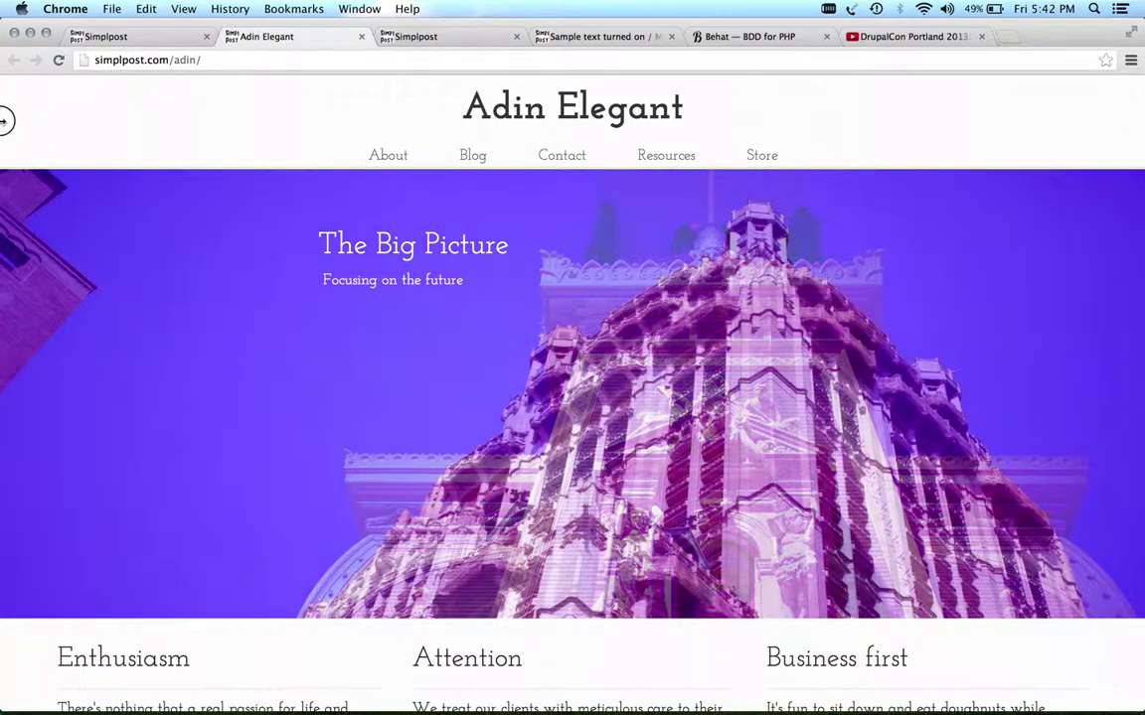
Narrow the browser window to about phone width and check how the Adin Elegant page's sections adapt to it.
drag(1, 121, 772, 164)
click(716, 171)
click(812, 236)
scroll(935, 296, down, 5)
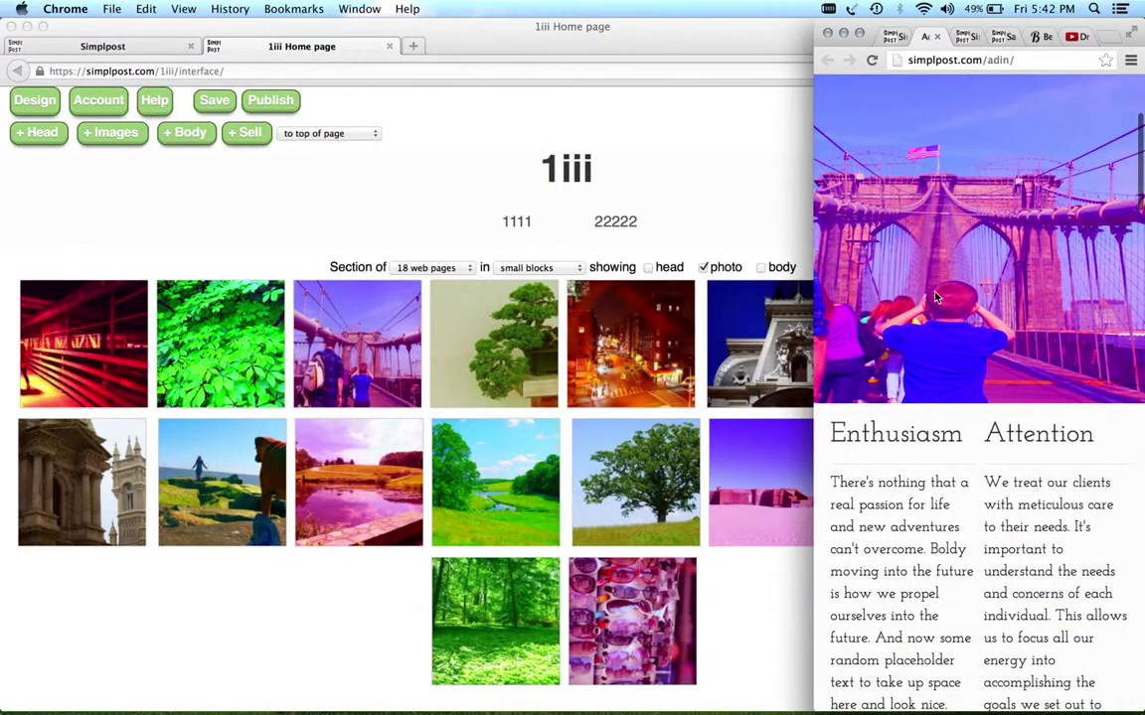
scroll(935, 296, down, 10)
scroll(935, 296, down, 12)
scroll(935, 293, down, 10)
scroll(936, 290, up, 15)
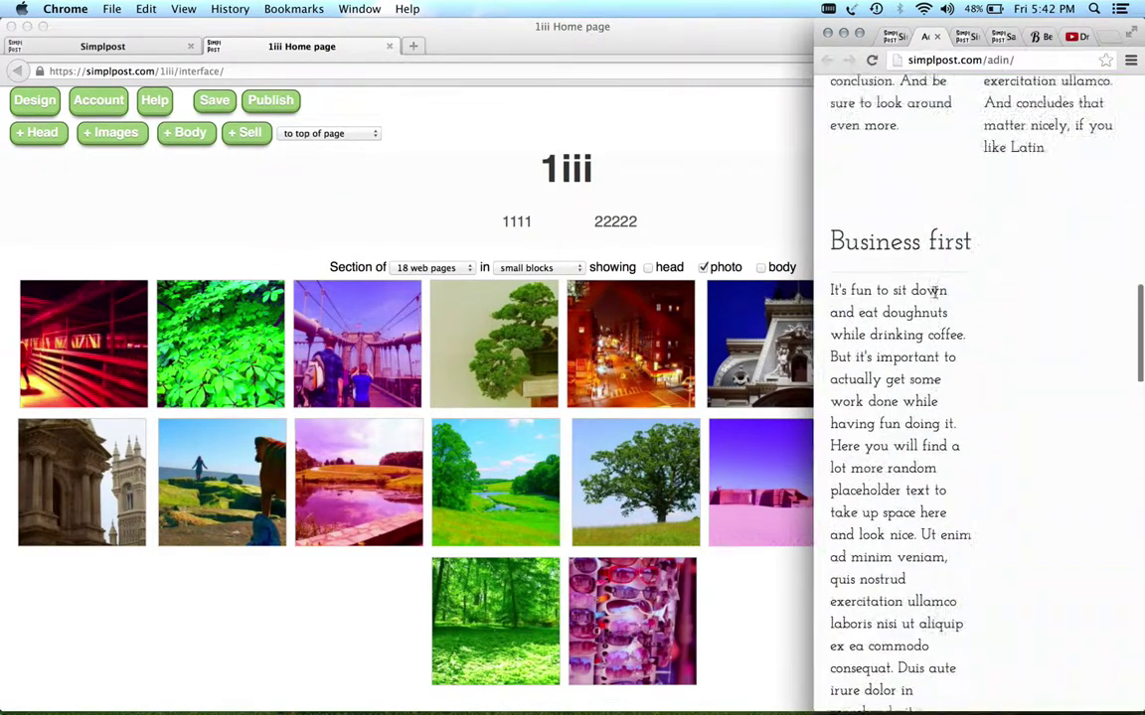
Widen the browser window back across the screen and review the Adin Elegant page's full-width layout up to its header.
drag(813, 256, 5, 237)
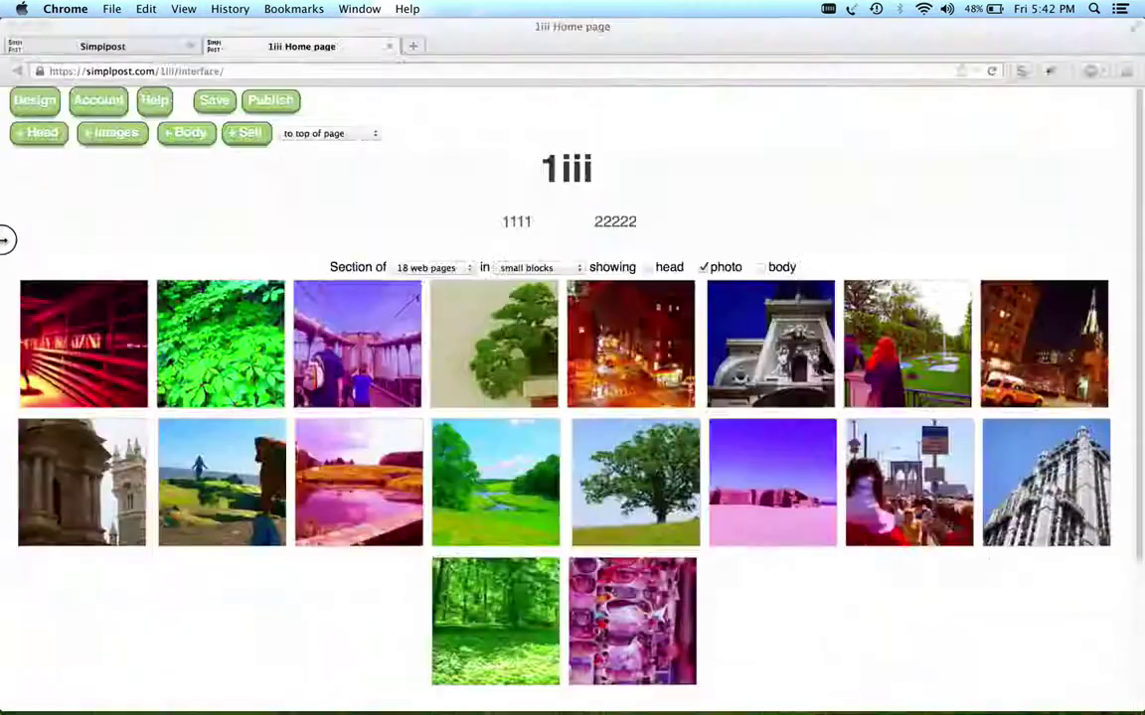
scroll(423, 179, up, 5)
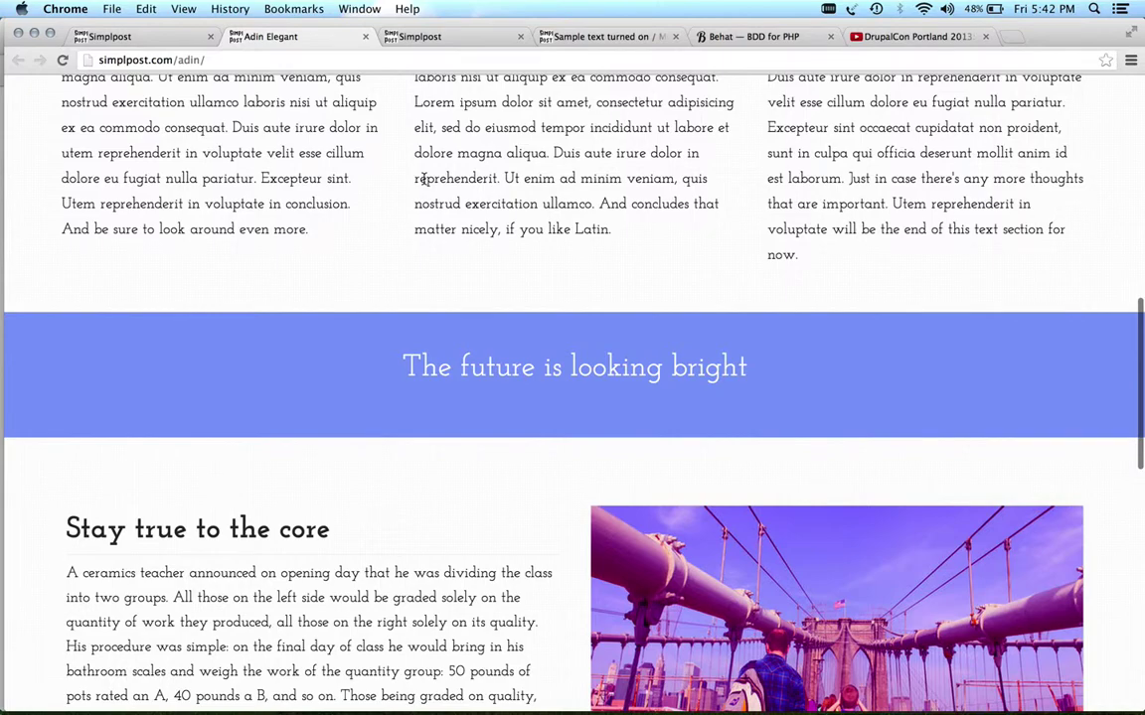
scroll(424, 183, up, 5)
scroll(424, 183, up, 3)
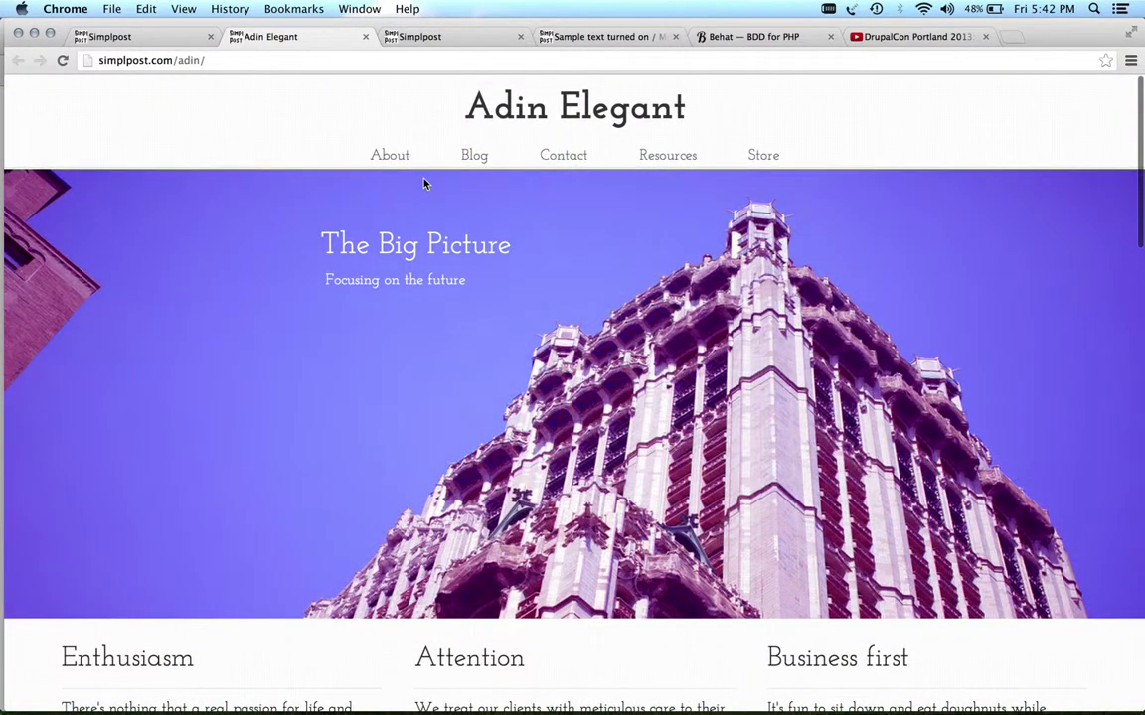